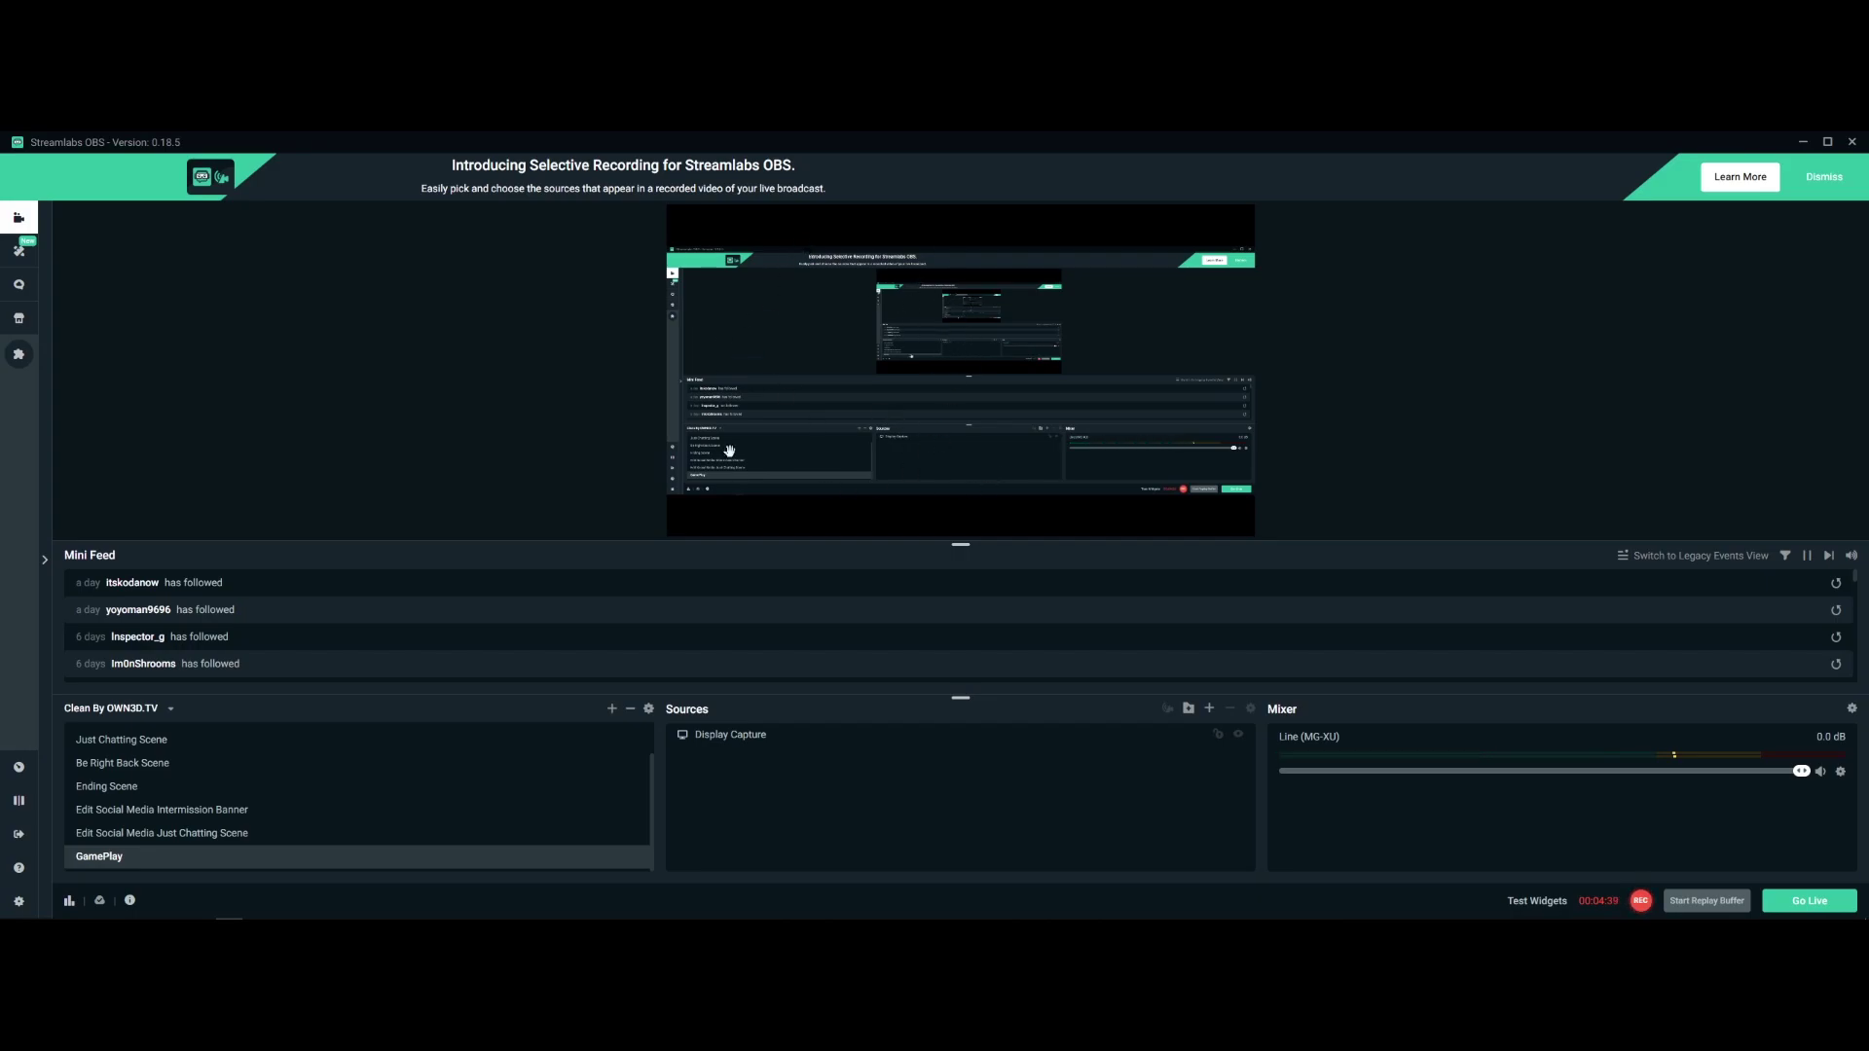
- Enlarge the scenes, sources and mixer area by moving the divider below the mini feed upward
{"action": "left_click", "coordinate": [738, 737]}
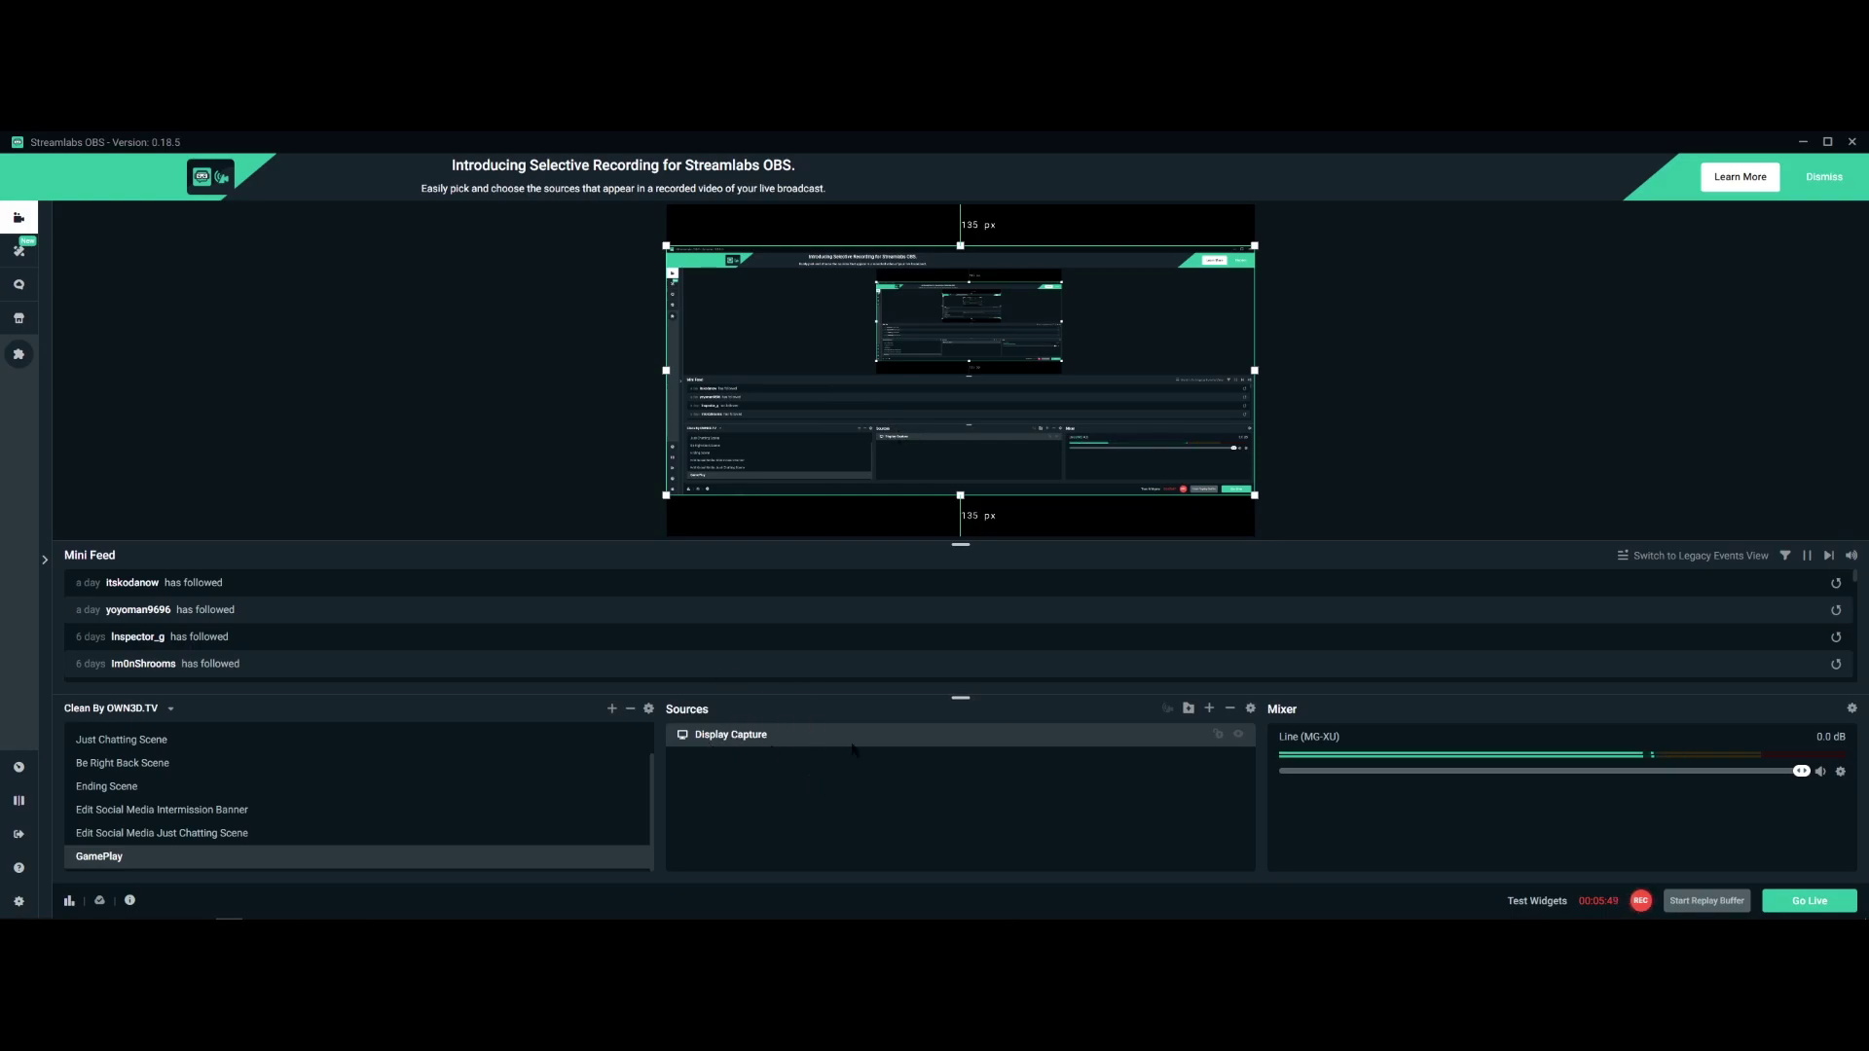
{"action": "left_click_drag", "start_coordinate": [945, 698], "coordinate": [945, 674]}
{"action": "left_click", "coordinate": [679, 804]}
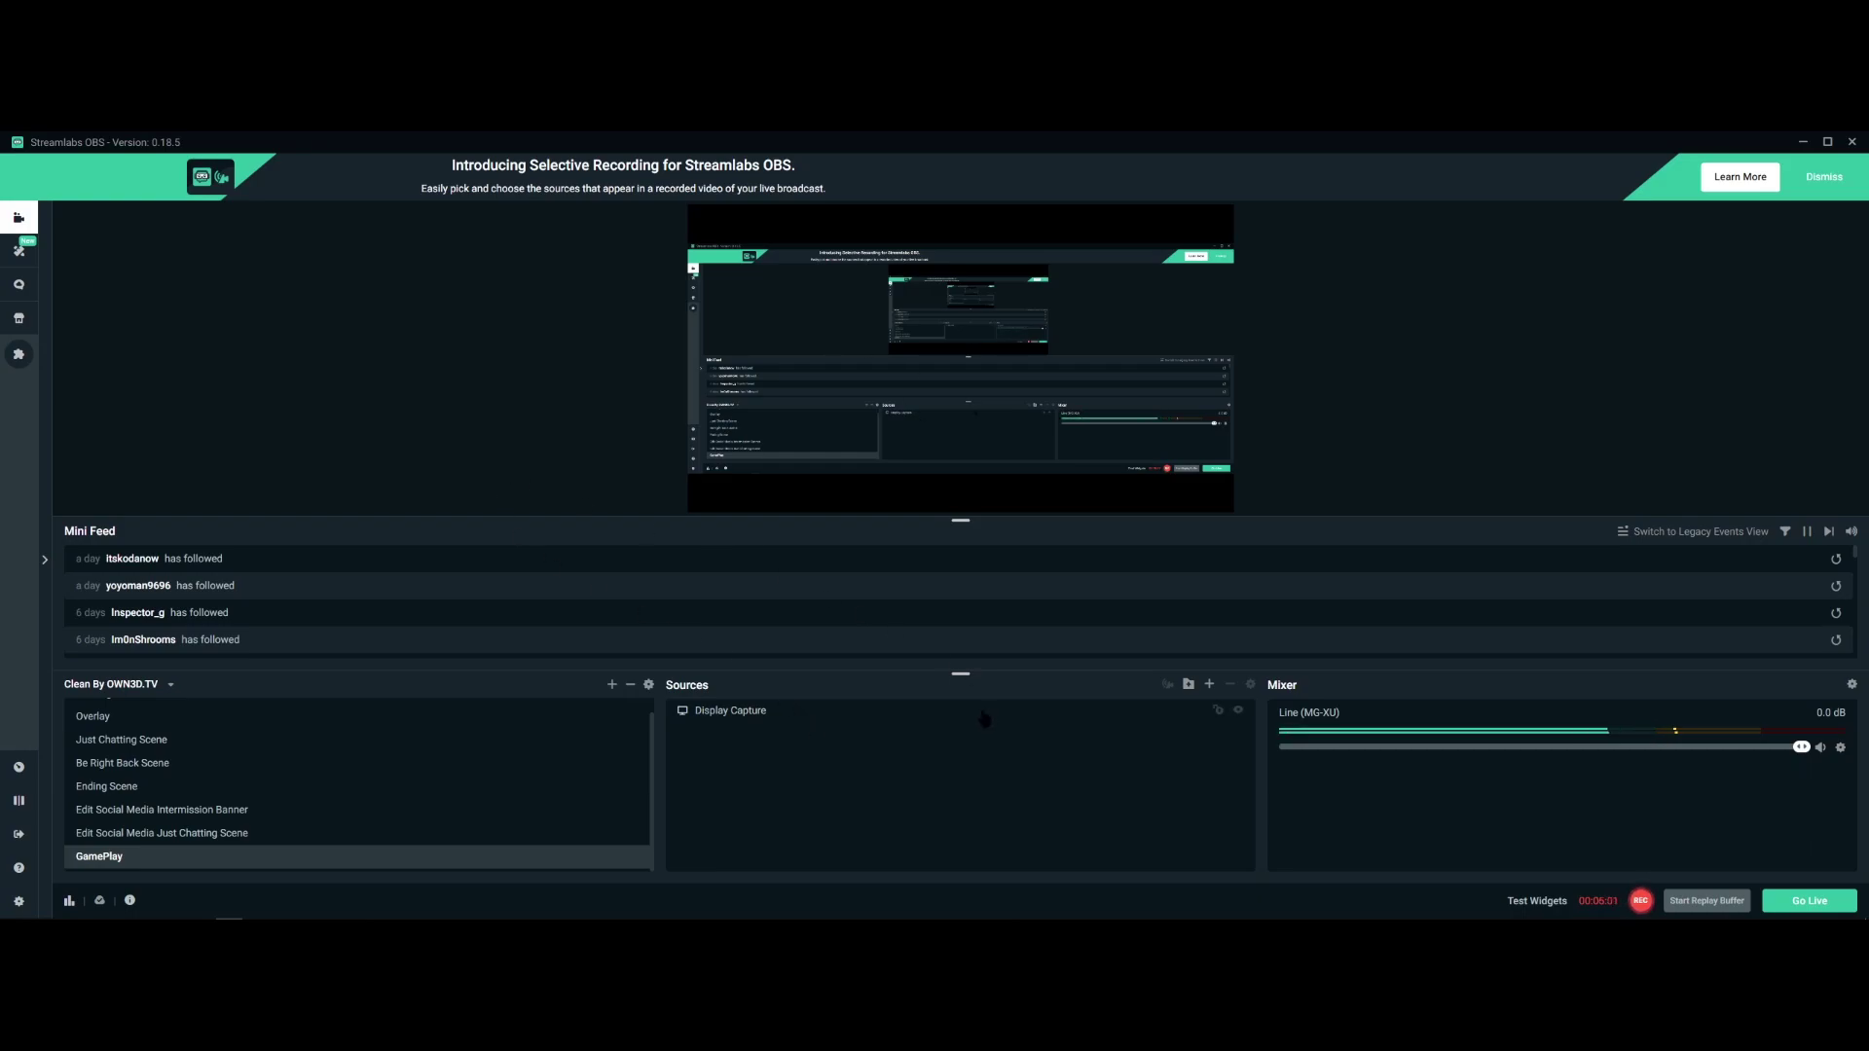
{"action": "left_click", "coordinate": [774, 718]}
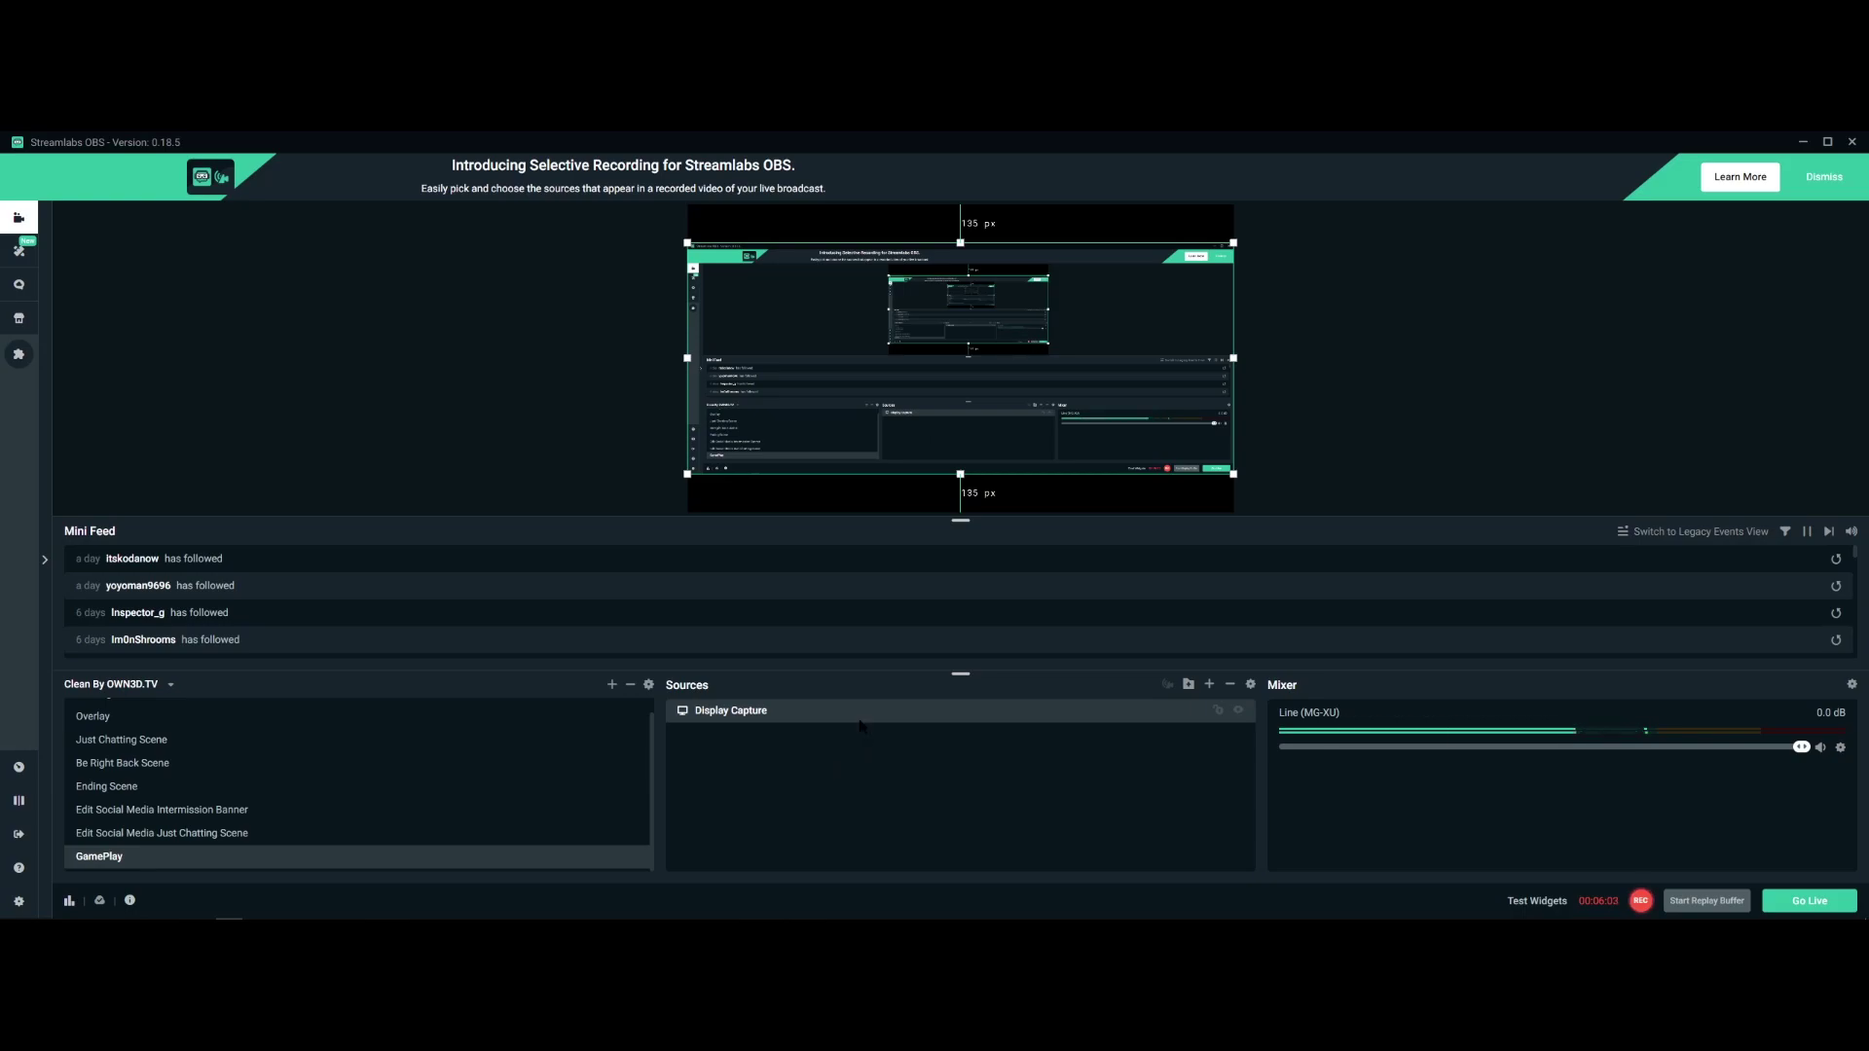
{"action": "left_click", "coordinate": [588, 435]}
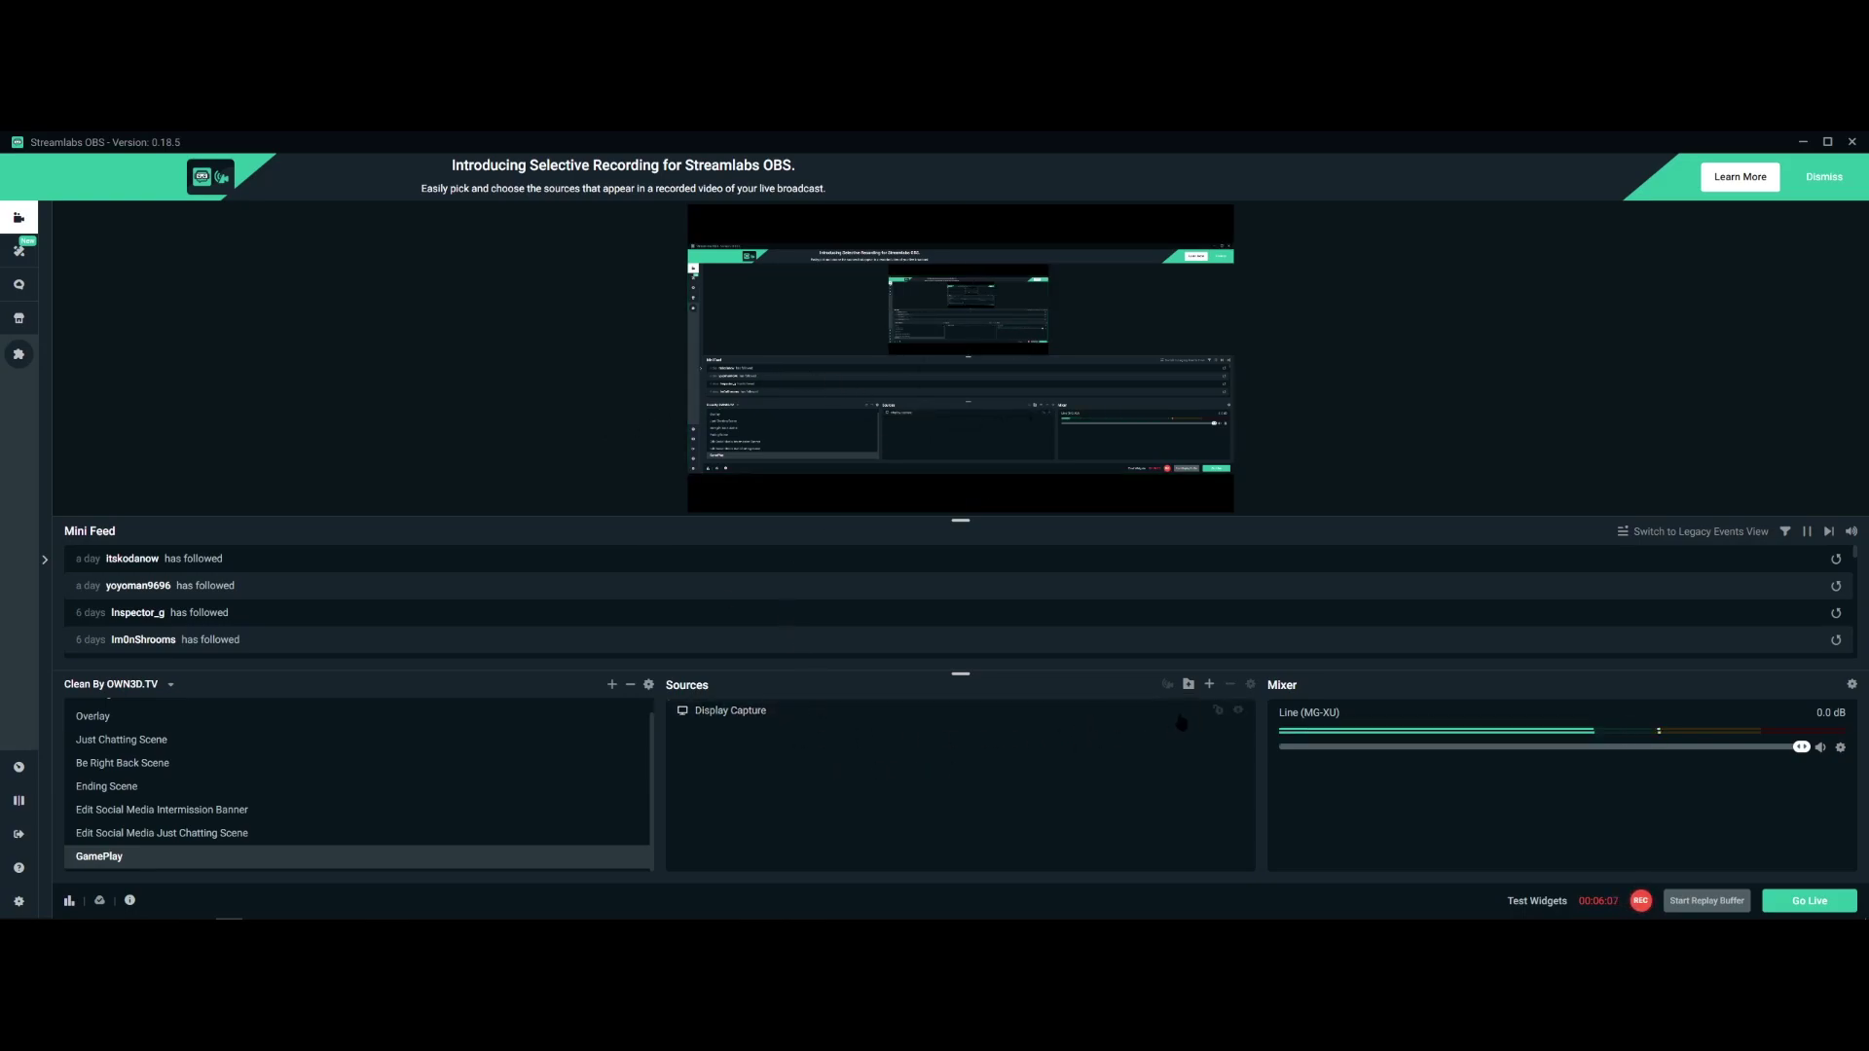
{"action": "left_click", "coordinate": [827, 713]}
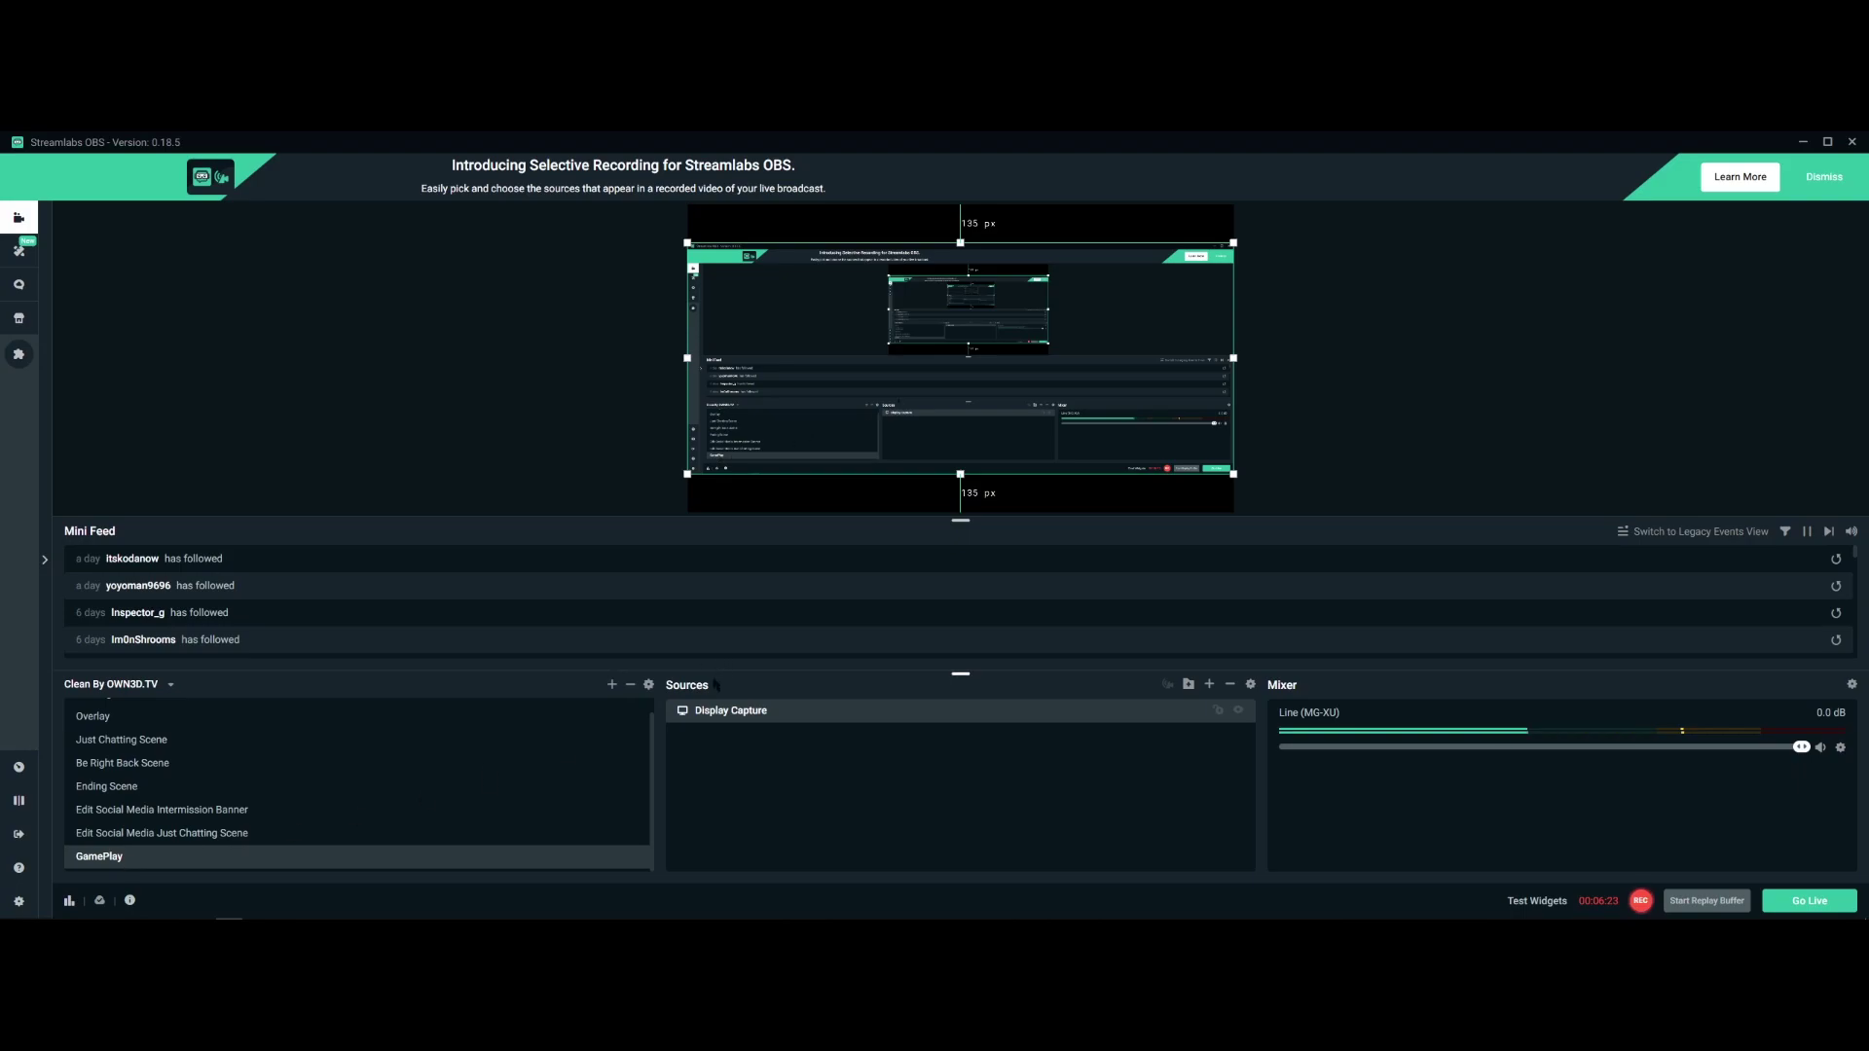
- Add a new scene with the default name to the Clean By OWN3D.TV scene collection
{"action": "left_click", "coordinate": [611, 684]}
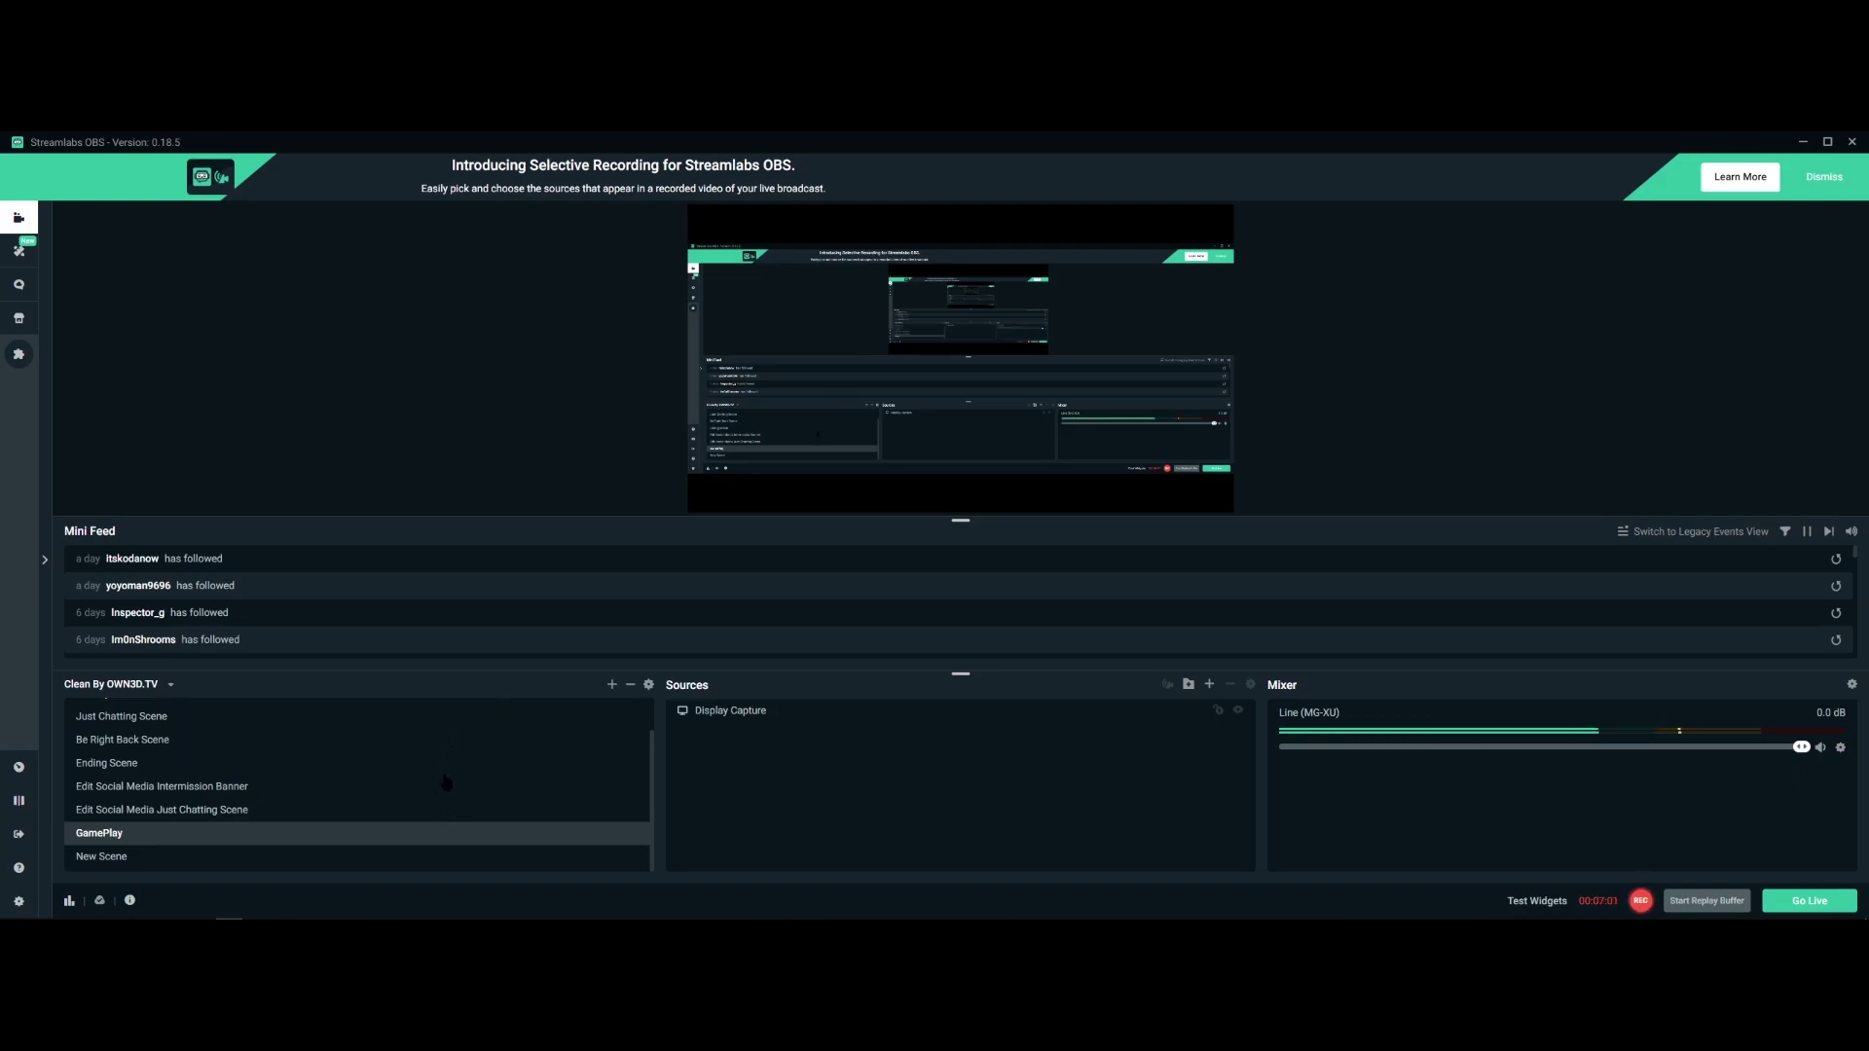
{"action": "scroll", "coordinate": [250, 781], "scroll_direction": "up", "scroll_amount": 2}
{"action": "scroll", "coordinate": [251, 781], "scroll_direction": "down", "scroll_amount": 2}
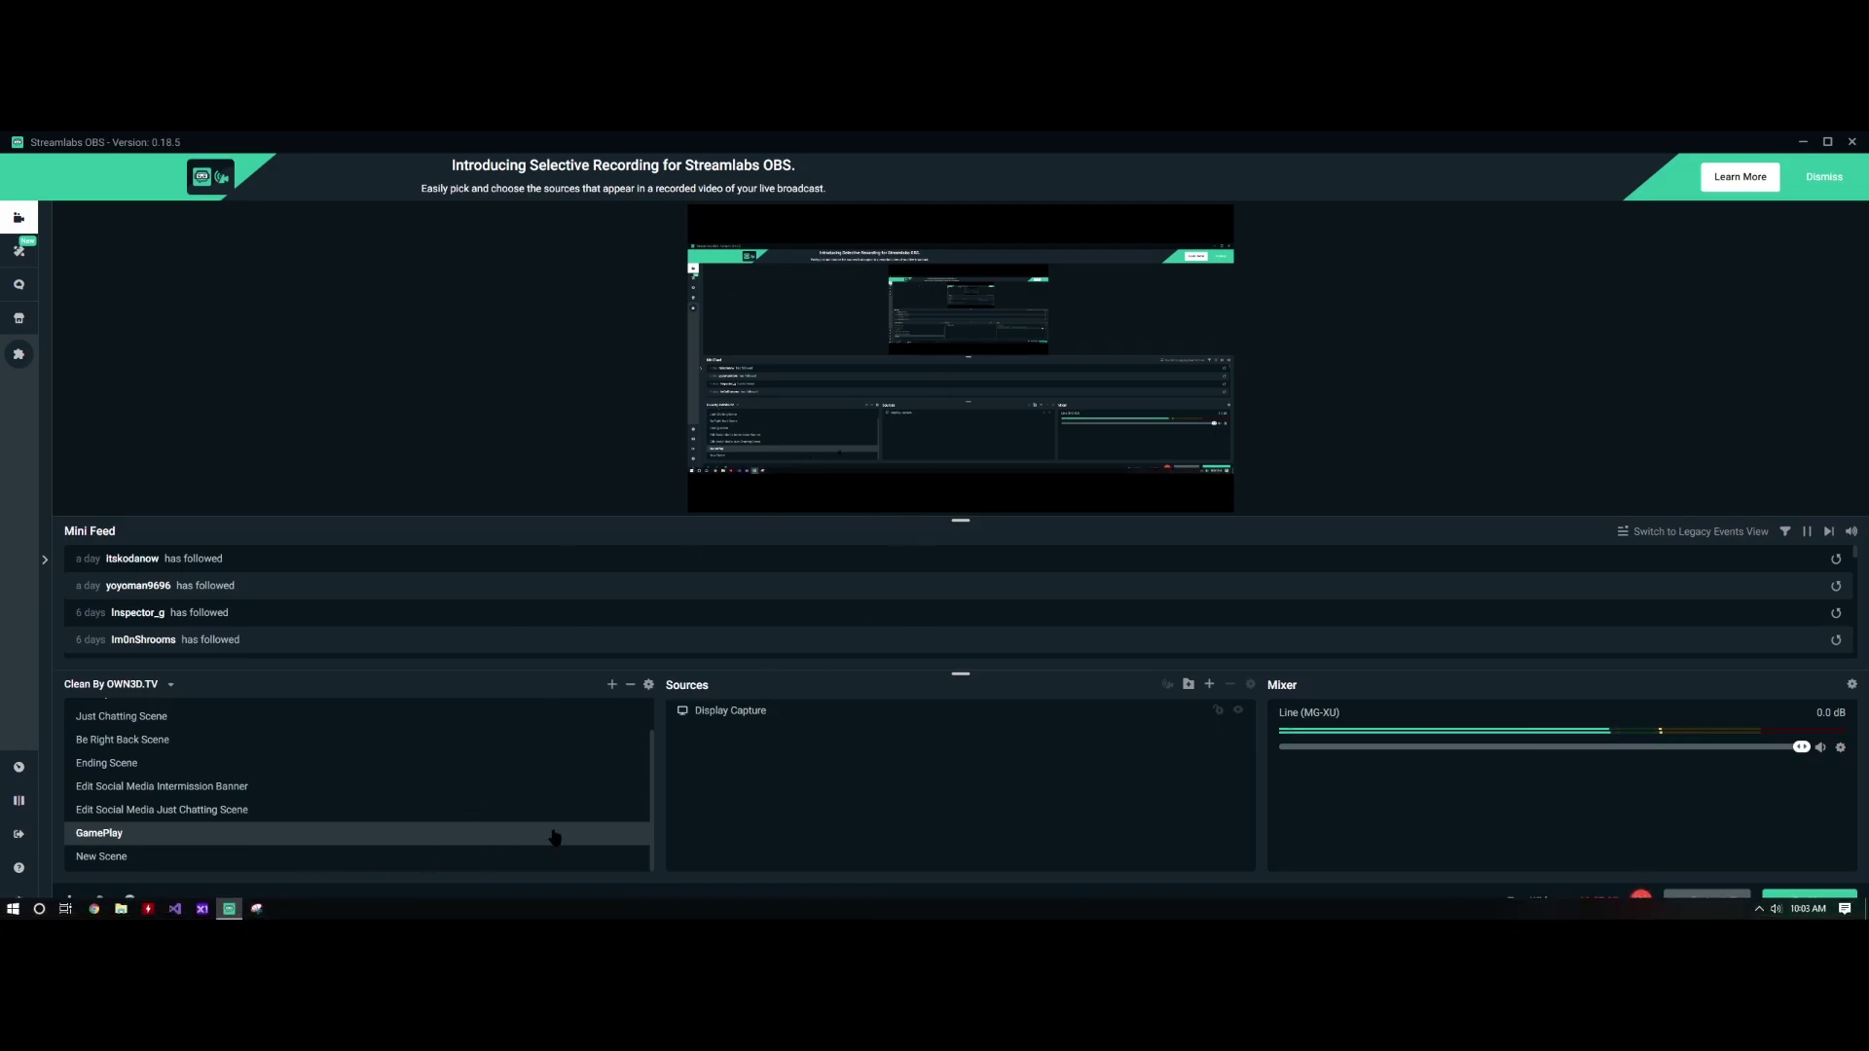
{"action": "scroll", "coordinate": [363, 807], "scroll_direction": "up", "scroll_amount": 2}
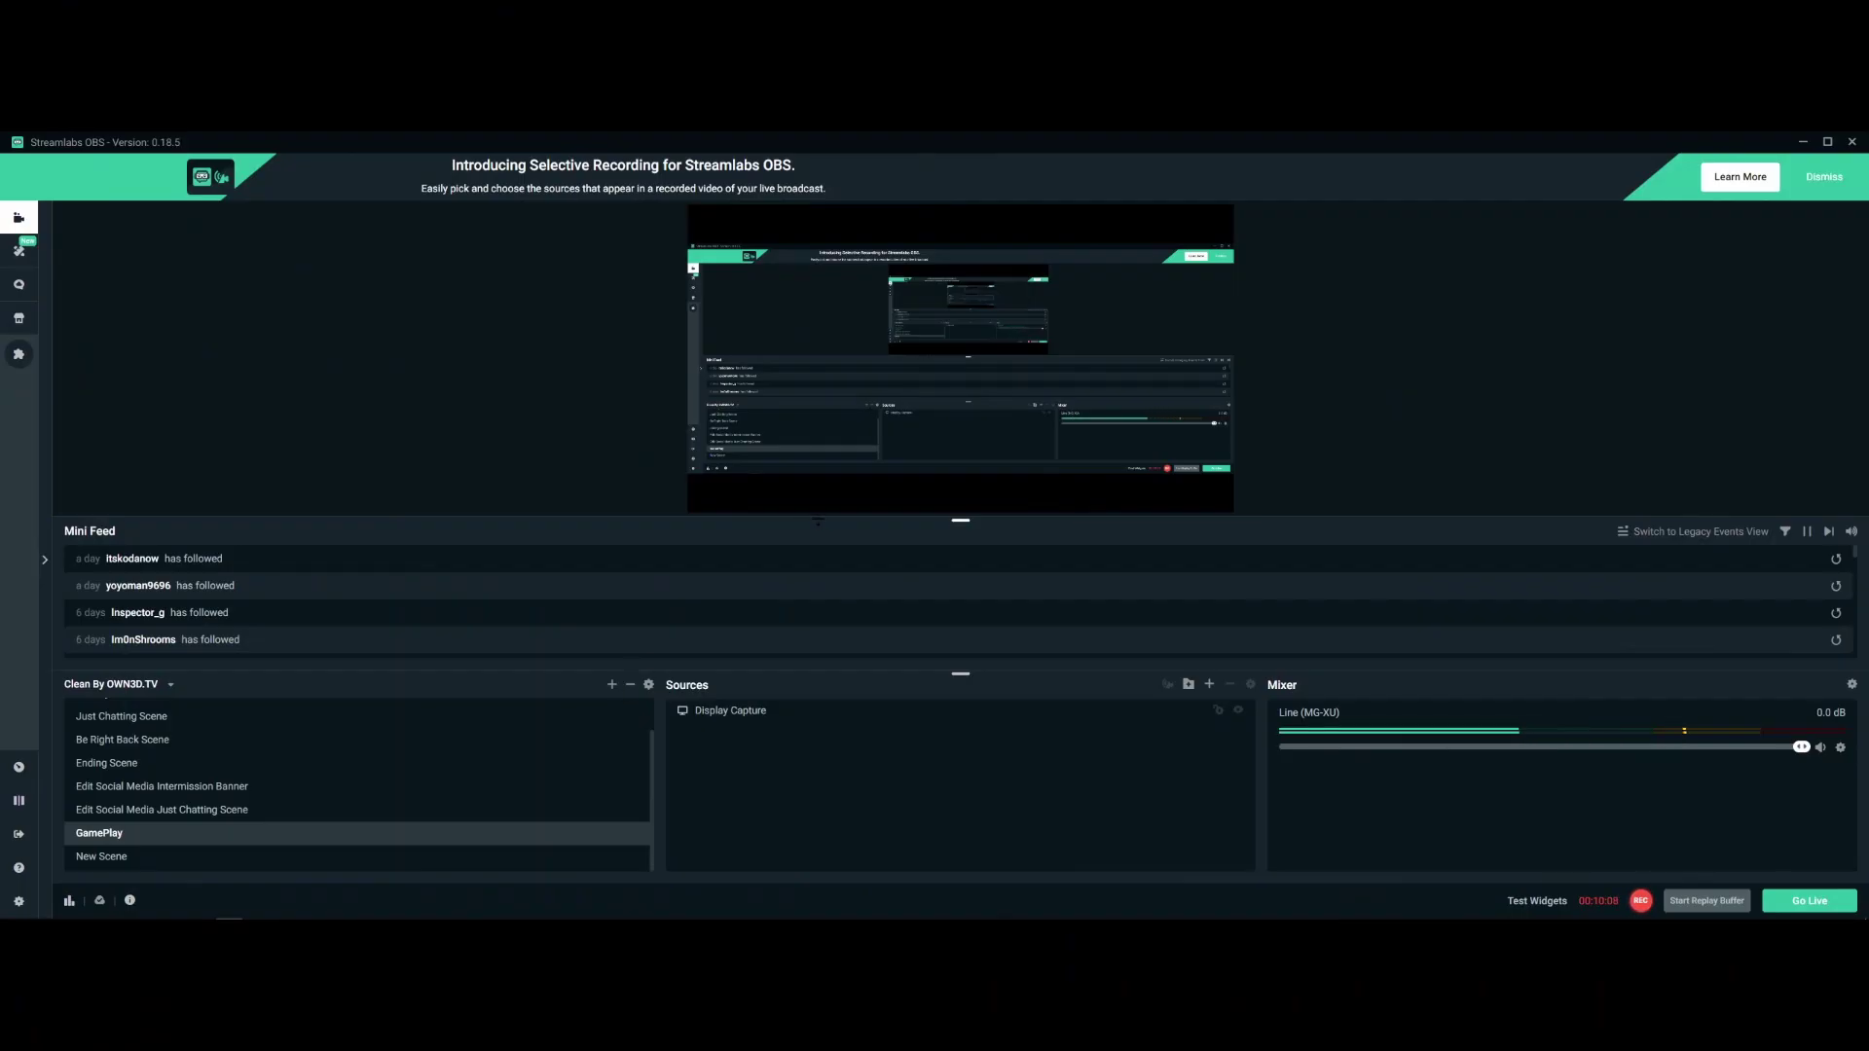
- Set the Display Capture source's display to Display 1: 2560x1080 @ 0,0 in its properties
{"action": "left_click", "coordinate": [740, 281]}
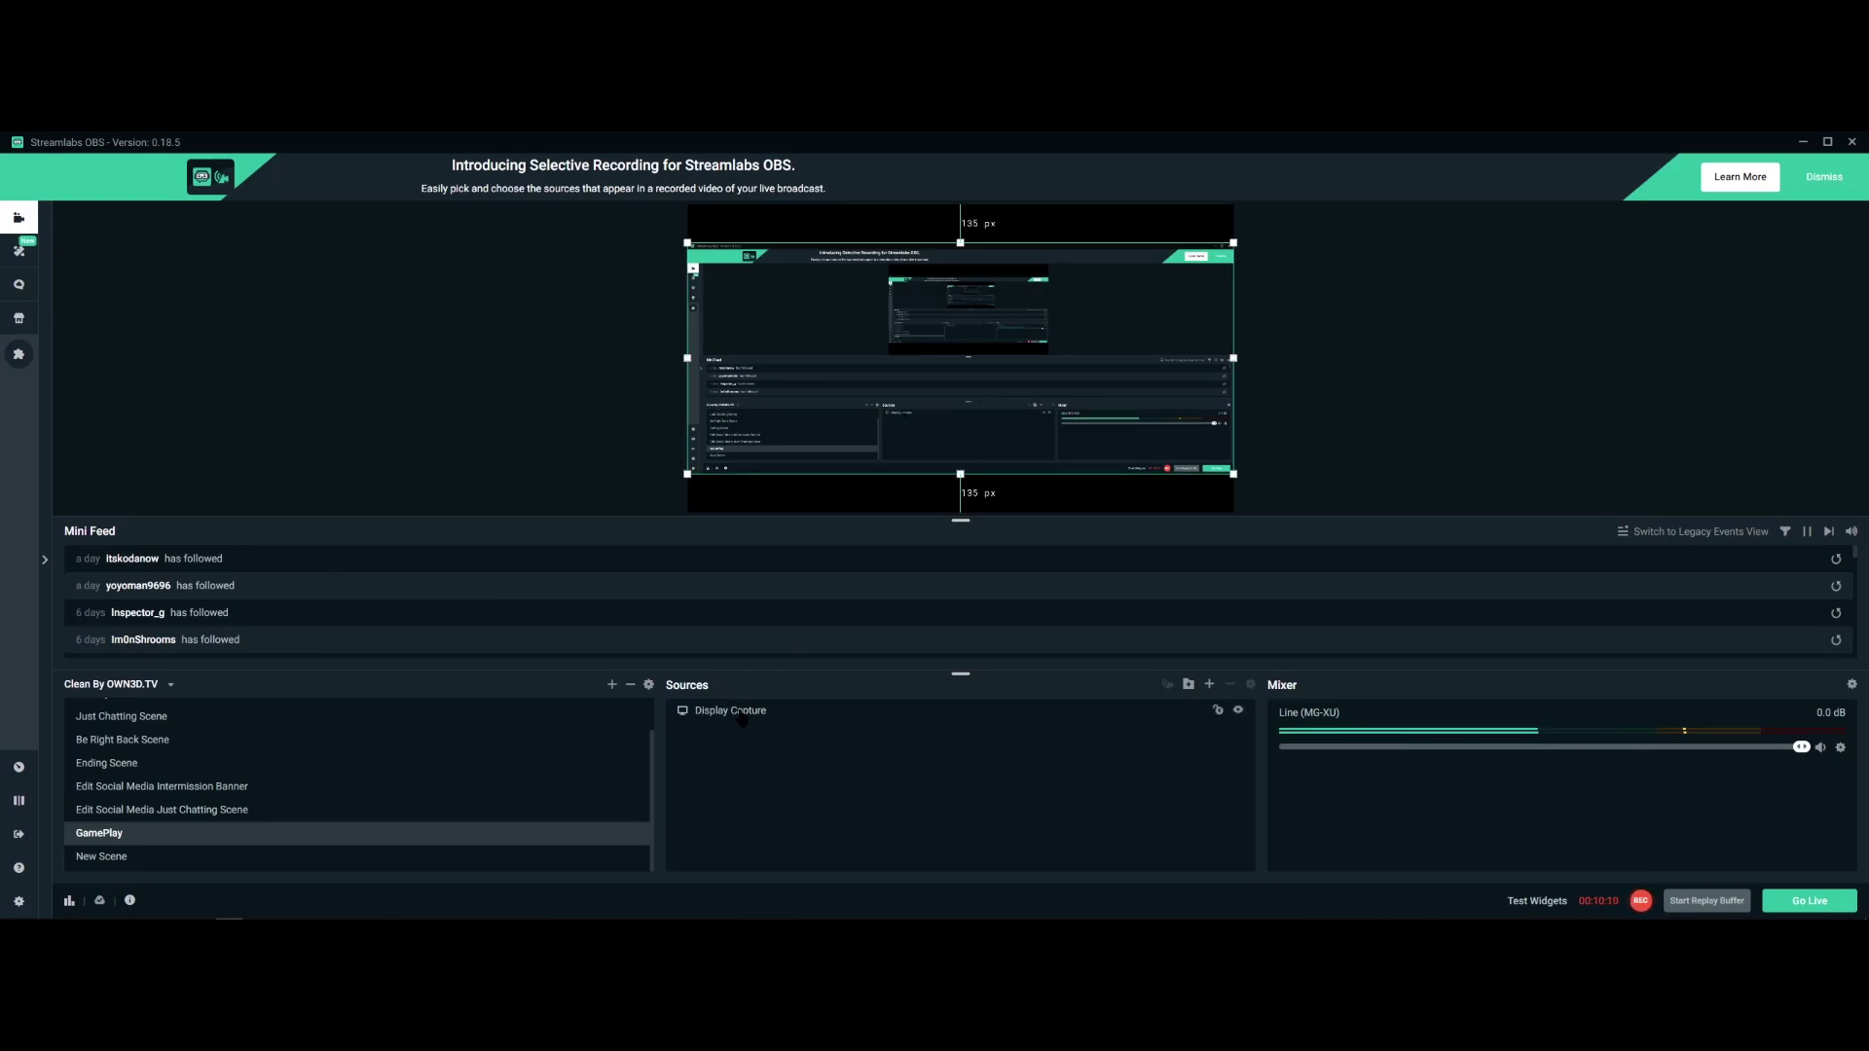
{"action": "right_click", "coordinate": [740, 281]}
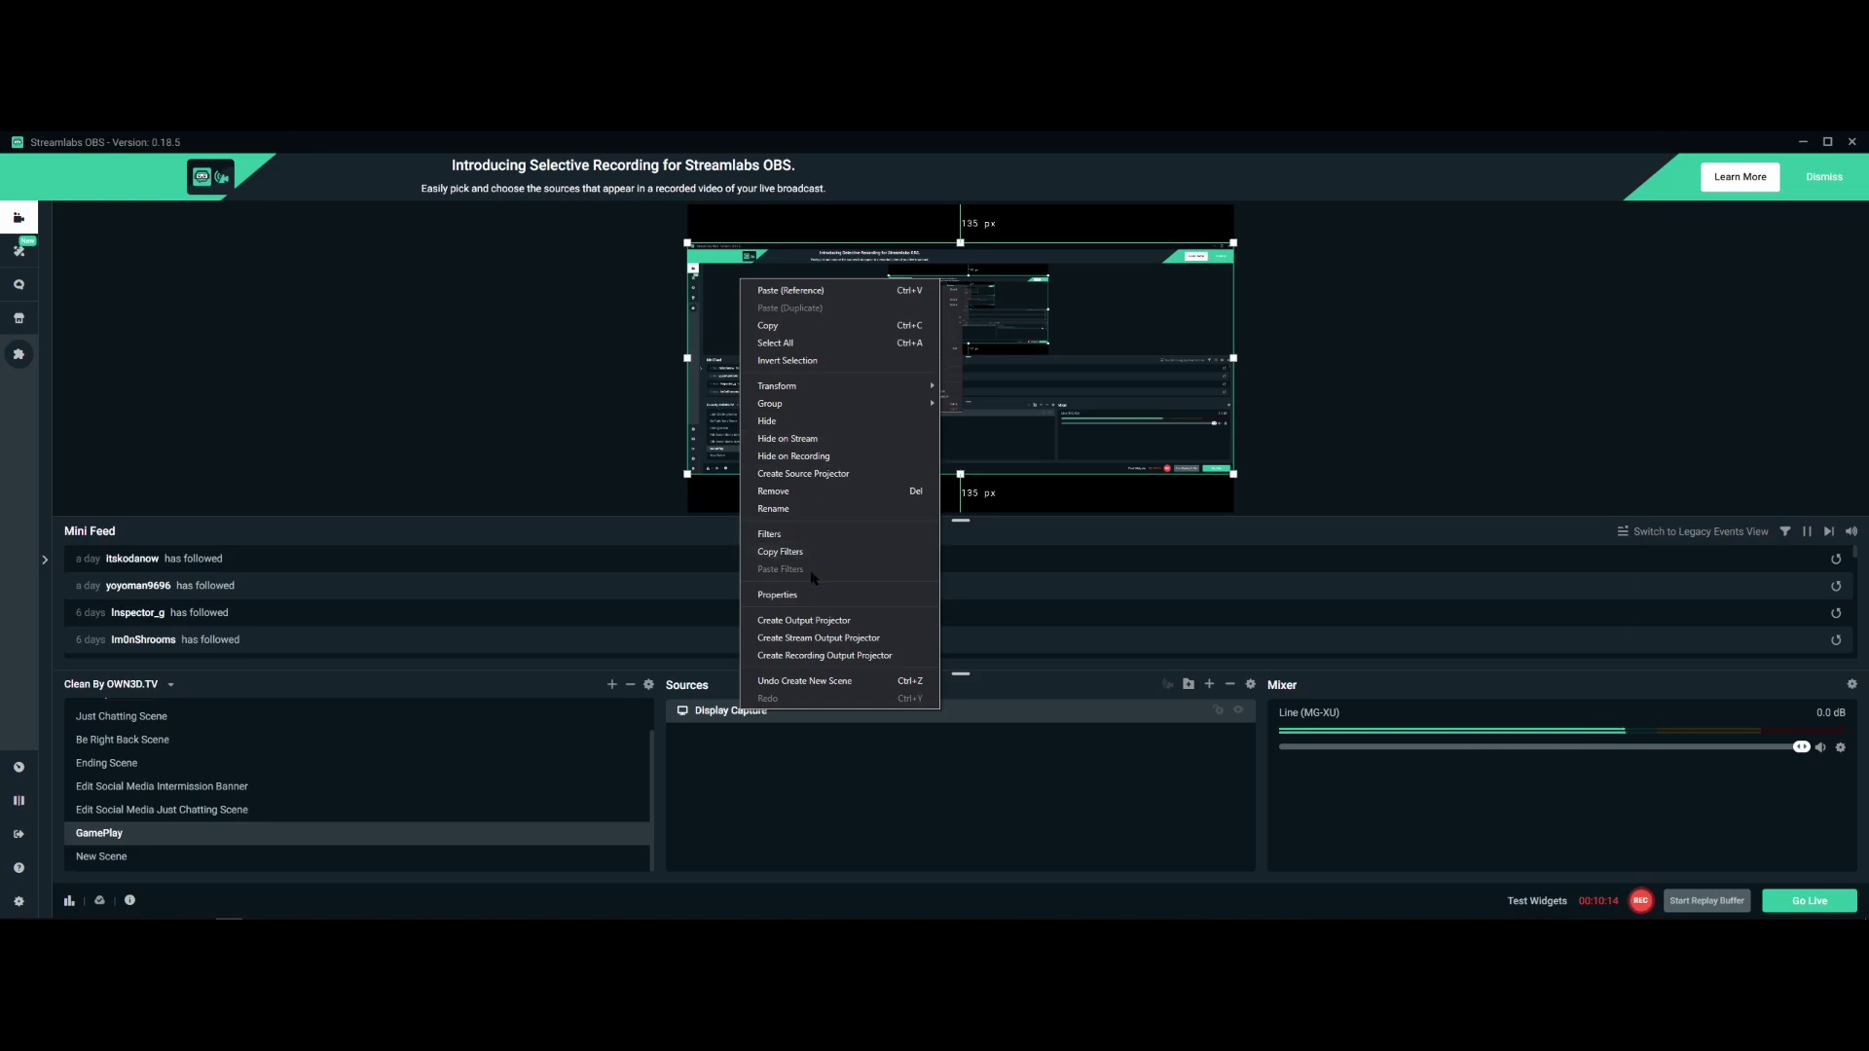
{"action": "left_click", "coordinate": [817, 595]}
{"action": "left_click", "coordinate": [905, 428]}
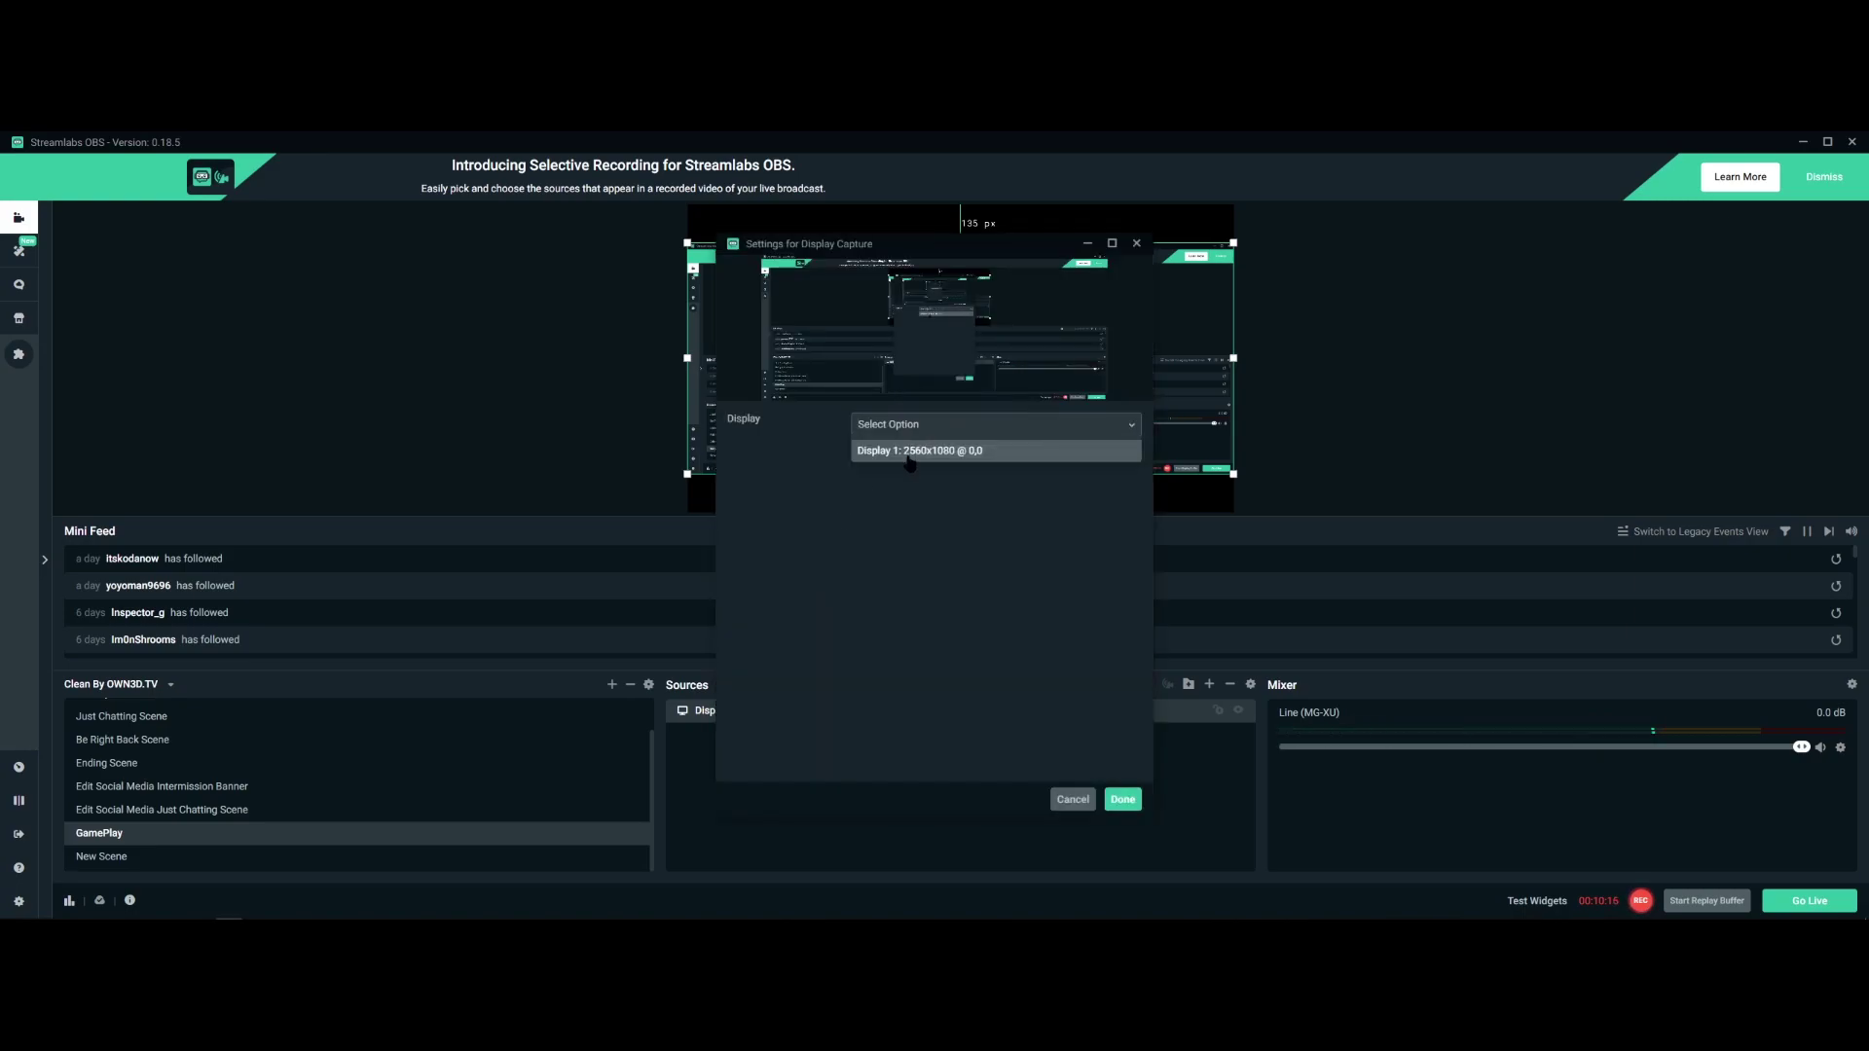
{"action": "left_click", "coordinate": [972, 454]}
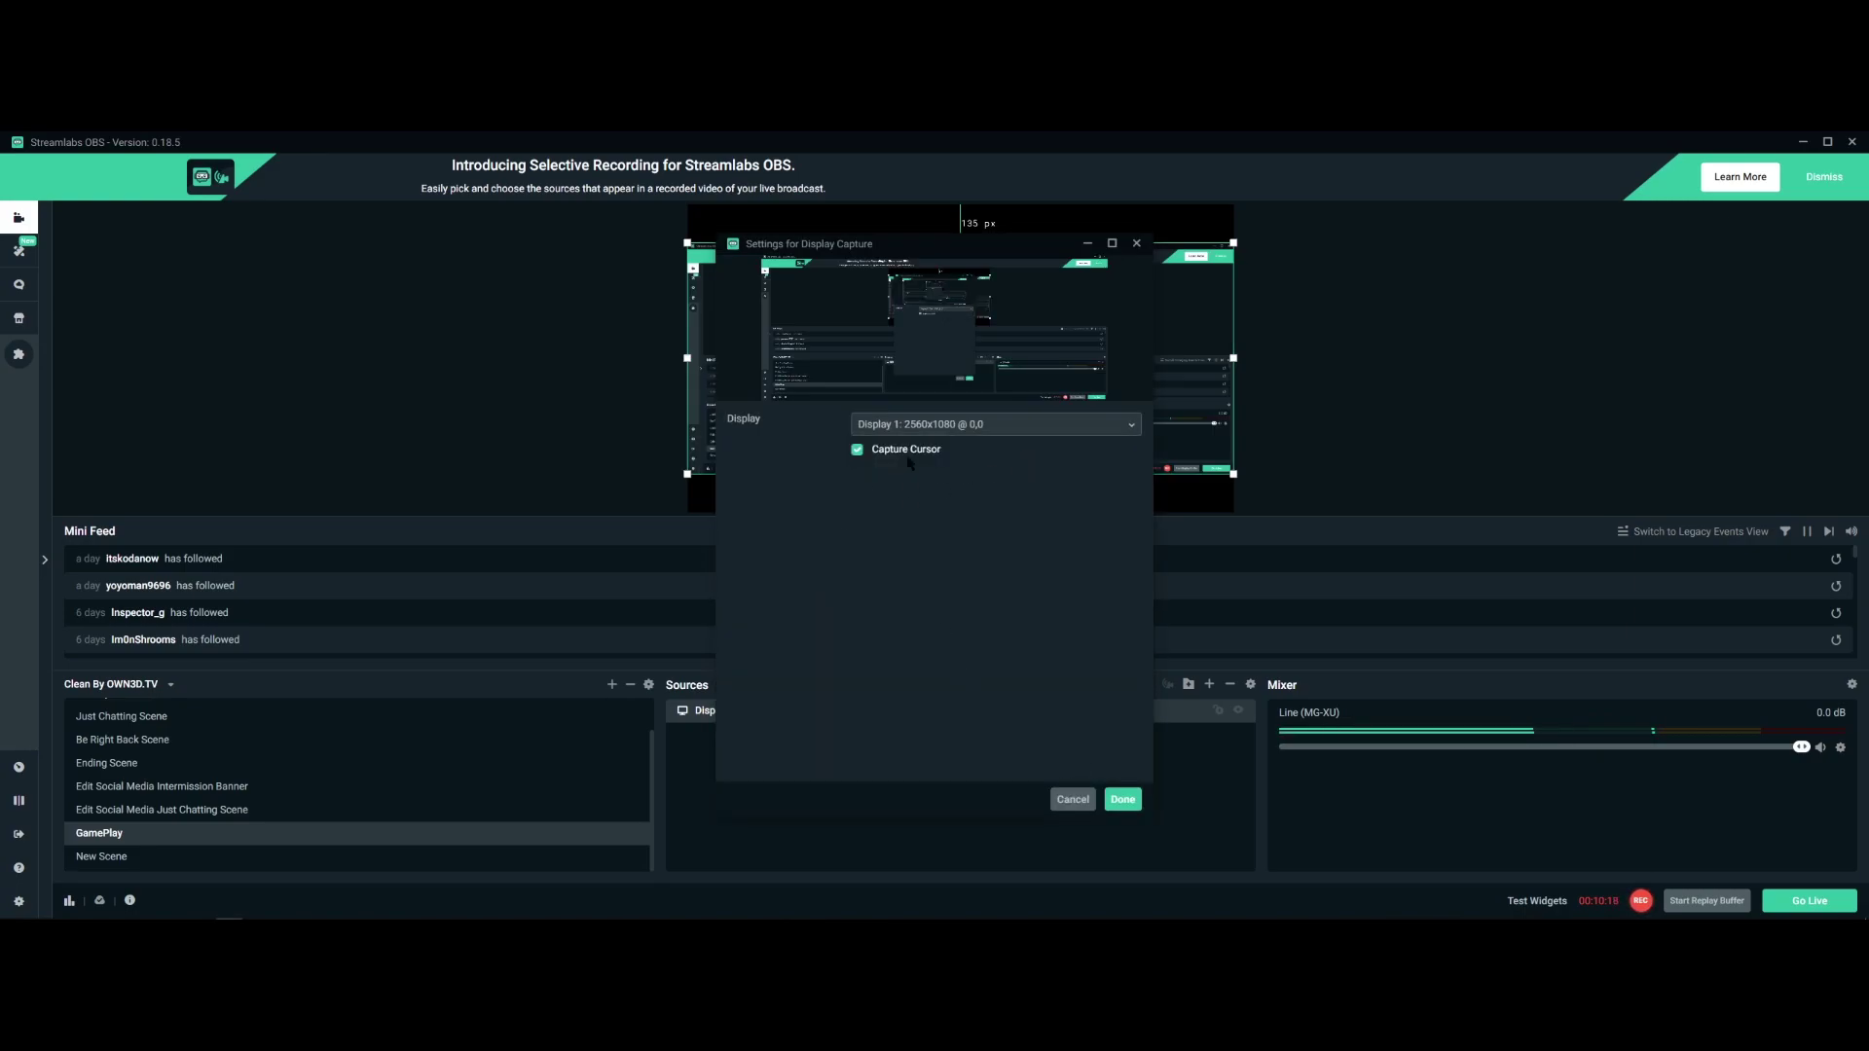
{"action": "left_click", "coordinate": [1112, 800]}
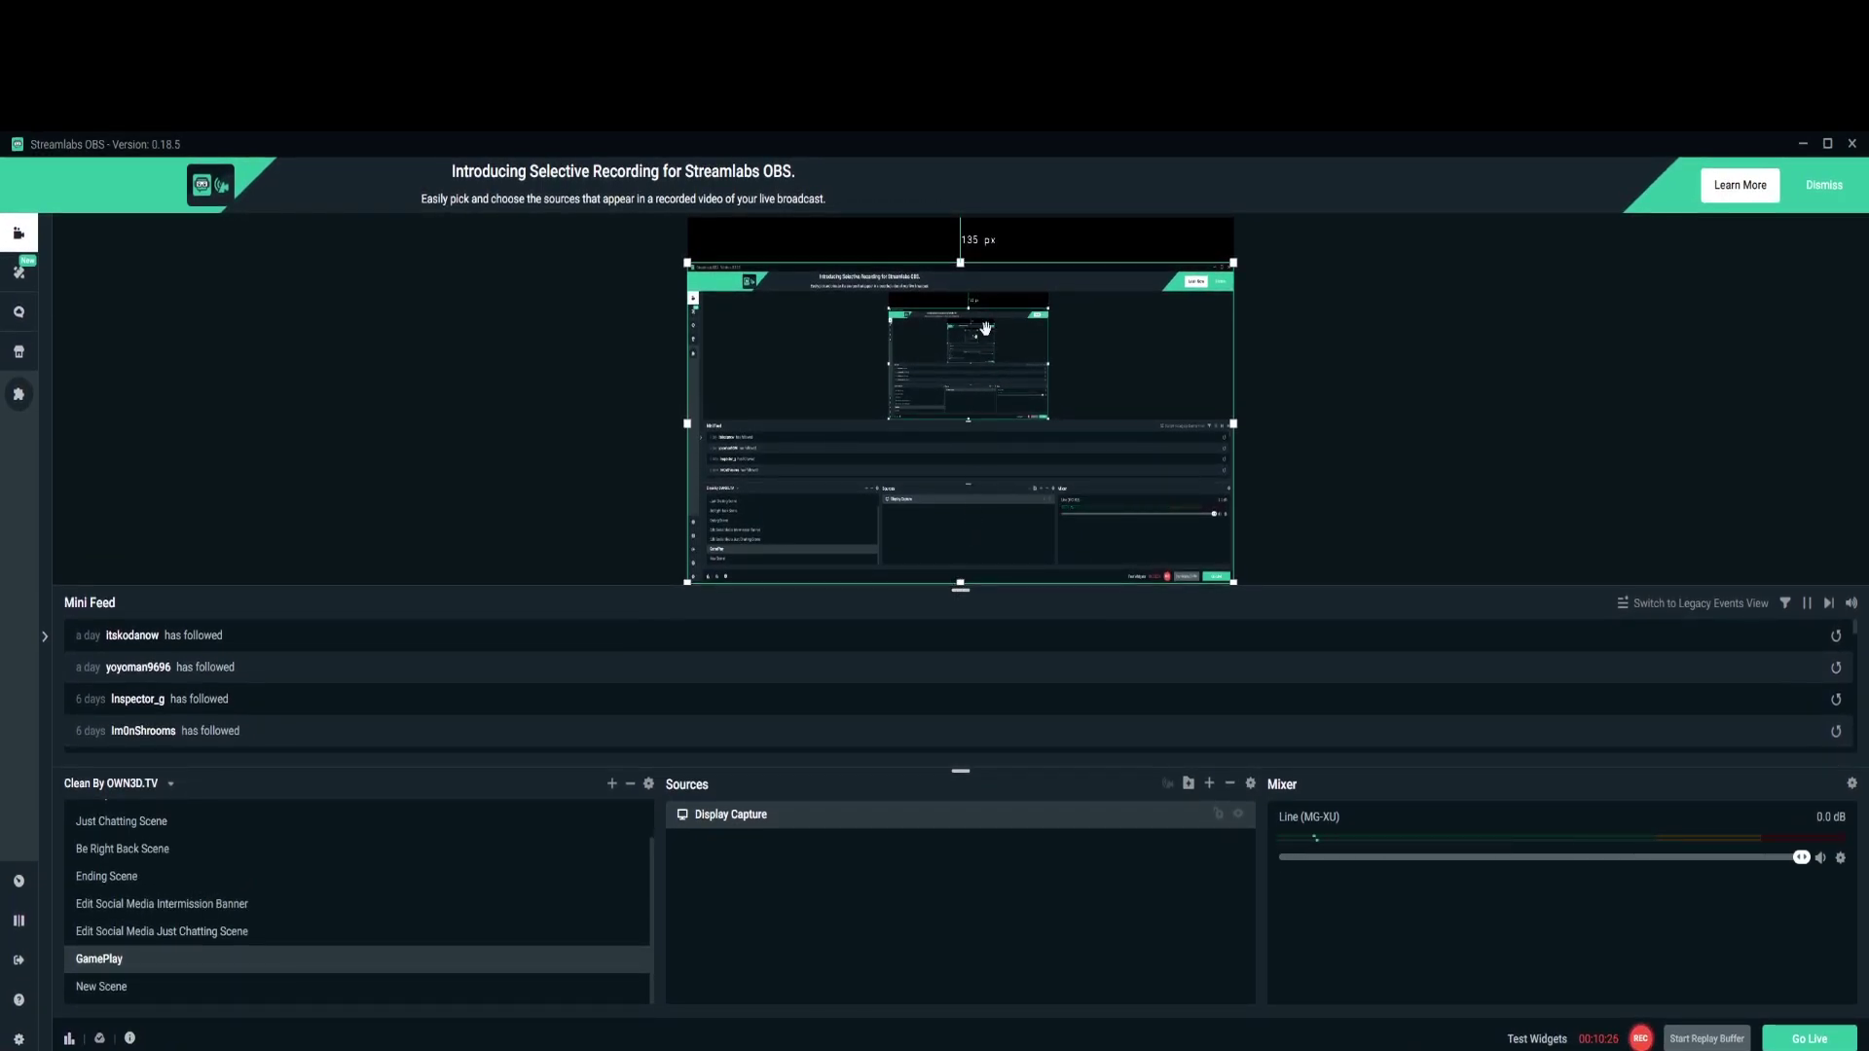
- Stretch the Display Capture source vertically so it fills the canvas height, and deselect it
{"action": "left_click_drag", "start_coordinate": [961, 264], "coordinate": [961, 213]}
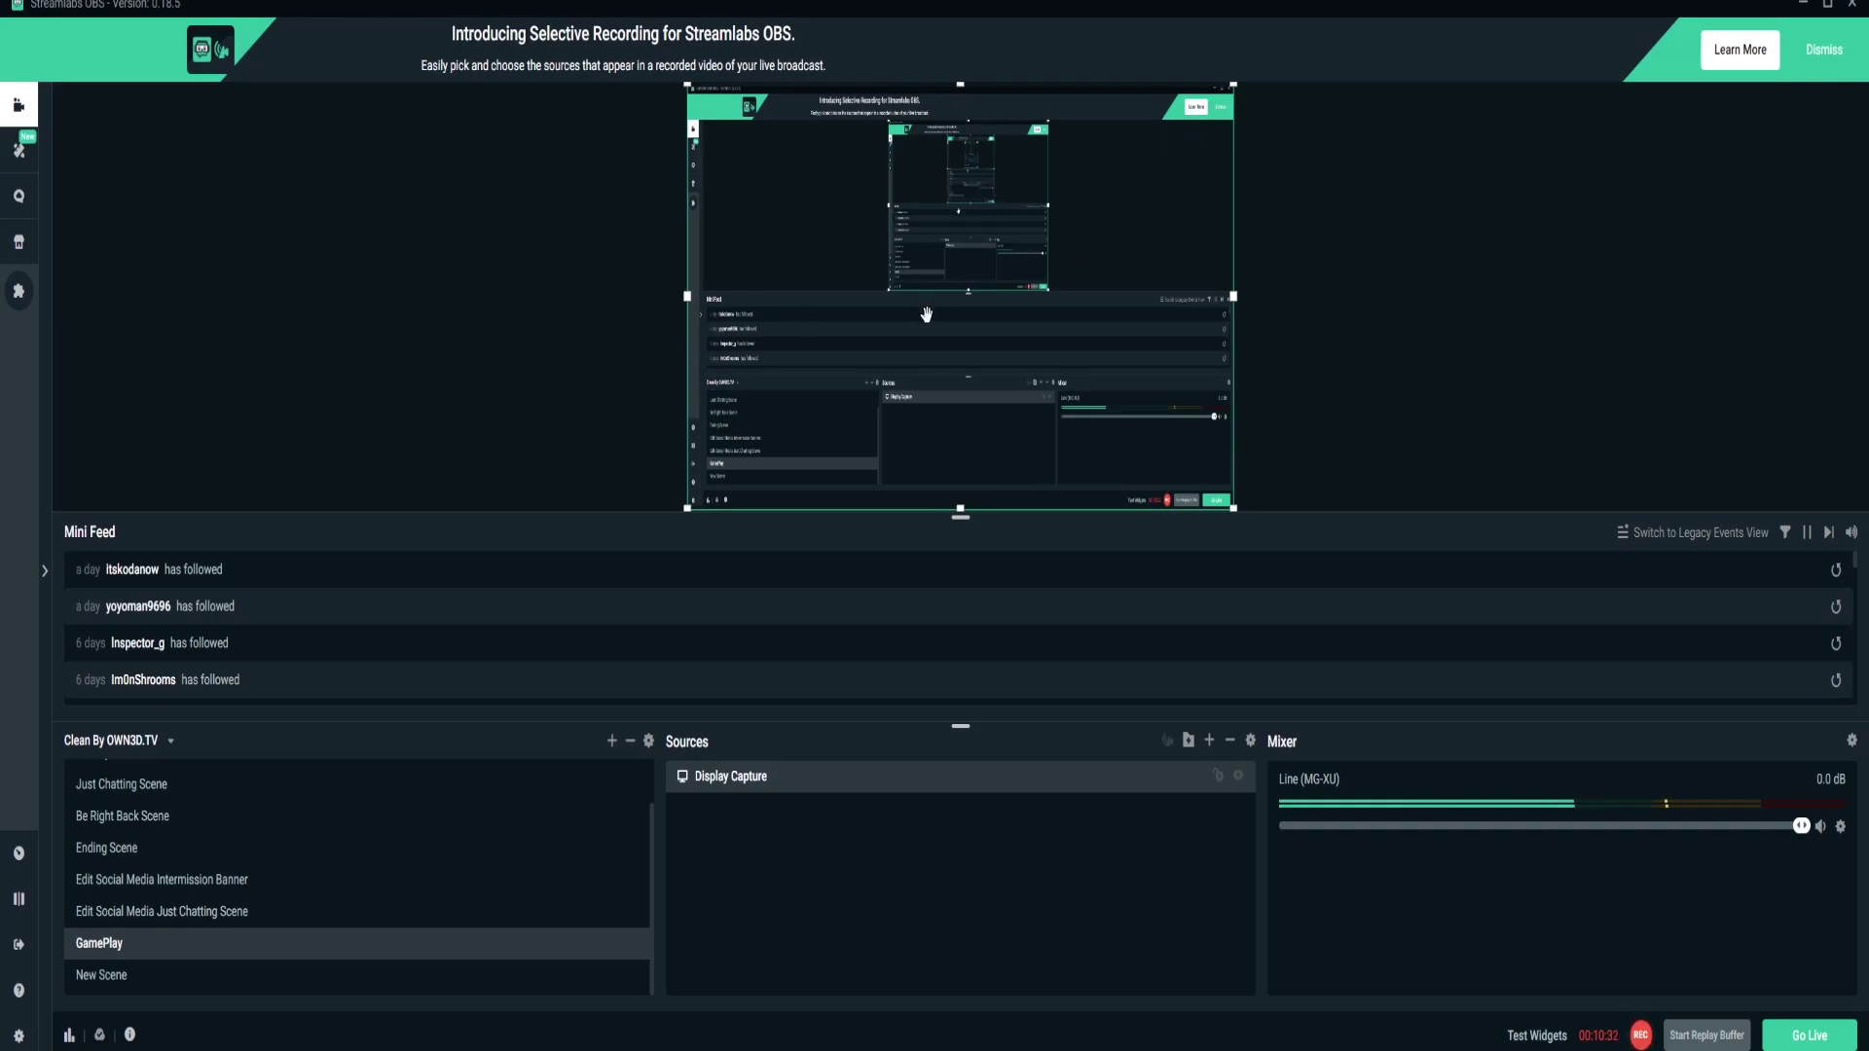
{"action": "left_click", "coordinate": [818, 905]}
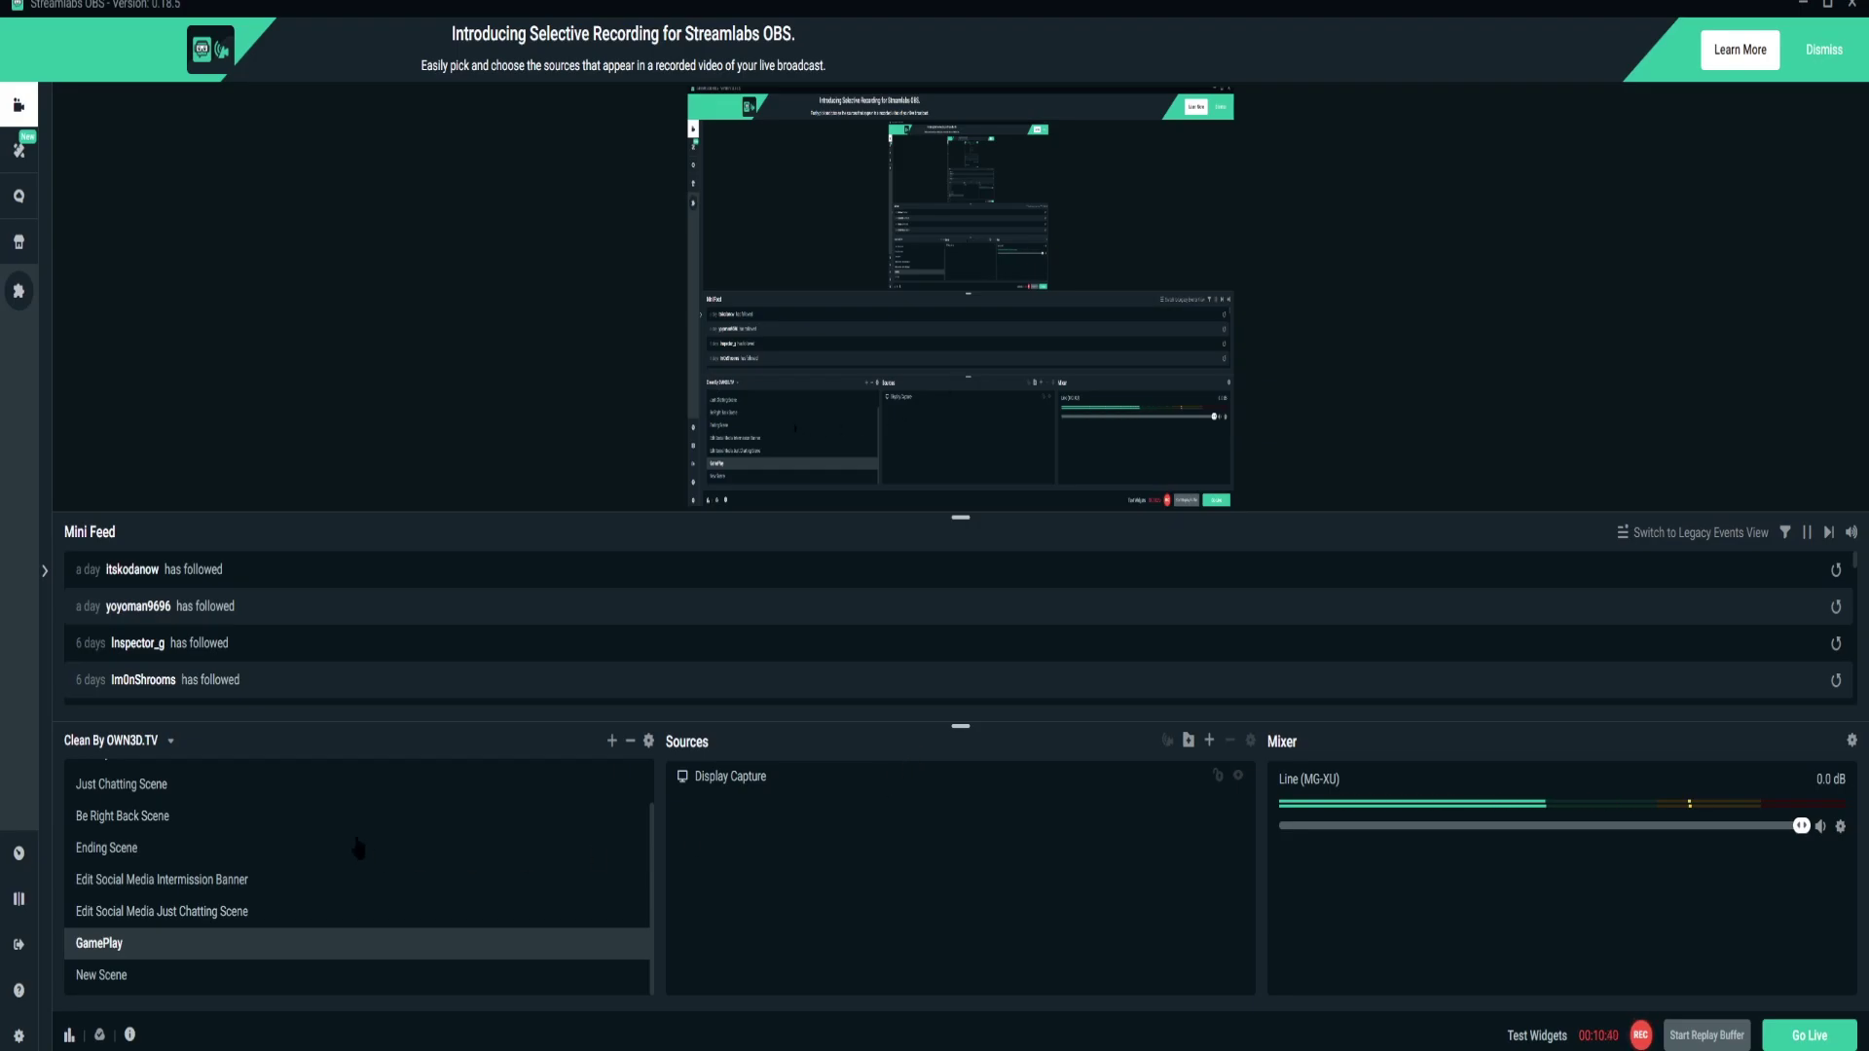
- Open the application settings and collapse the Output and Source Alignment Snapping sections of the general settings
{"action": "left_click", "coordinate": [20, 1039]}
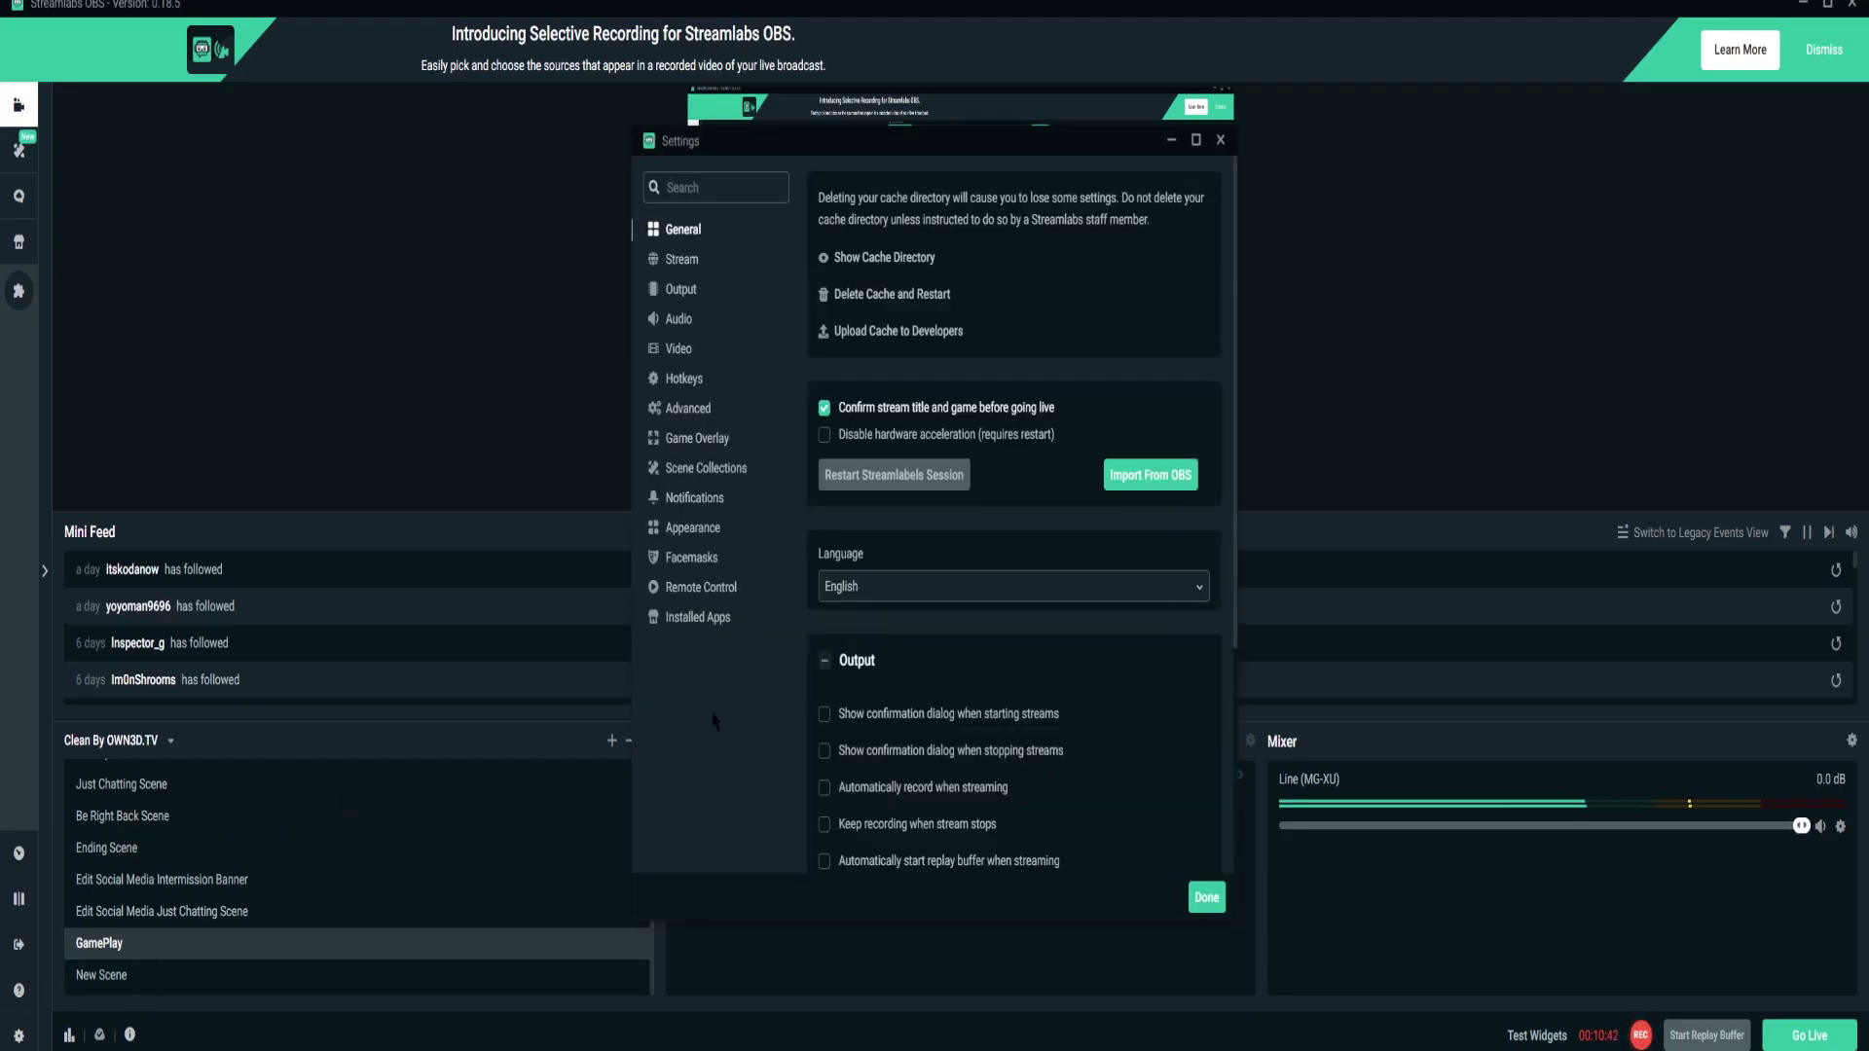
{"action": "left_click_drag", "start_coordinate": [466, 210], "coordinate": [418, 181]}
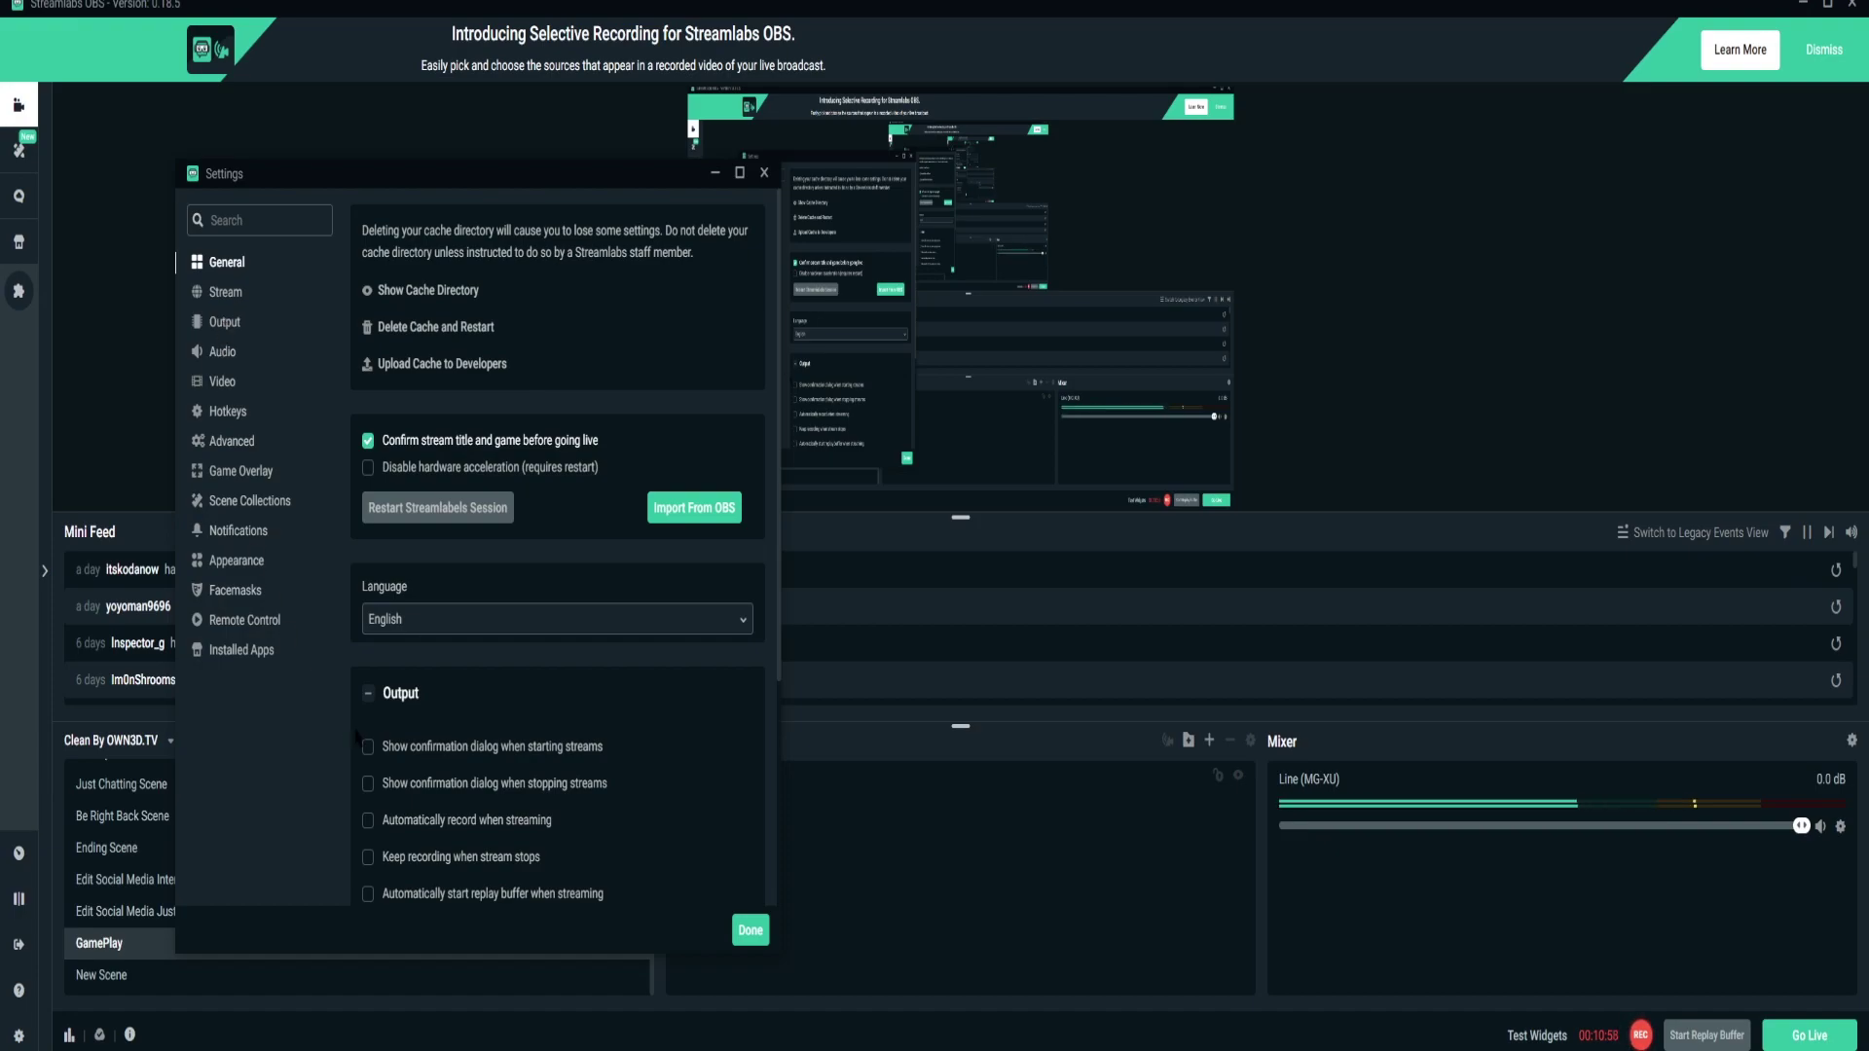
{"action": "left_click", "coordinate": [368, 694]}
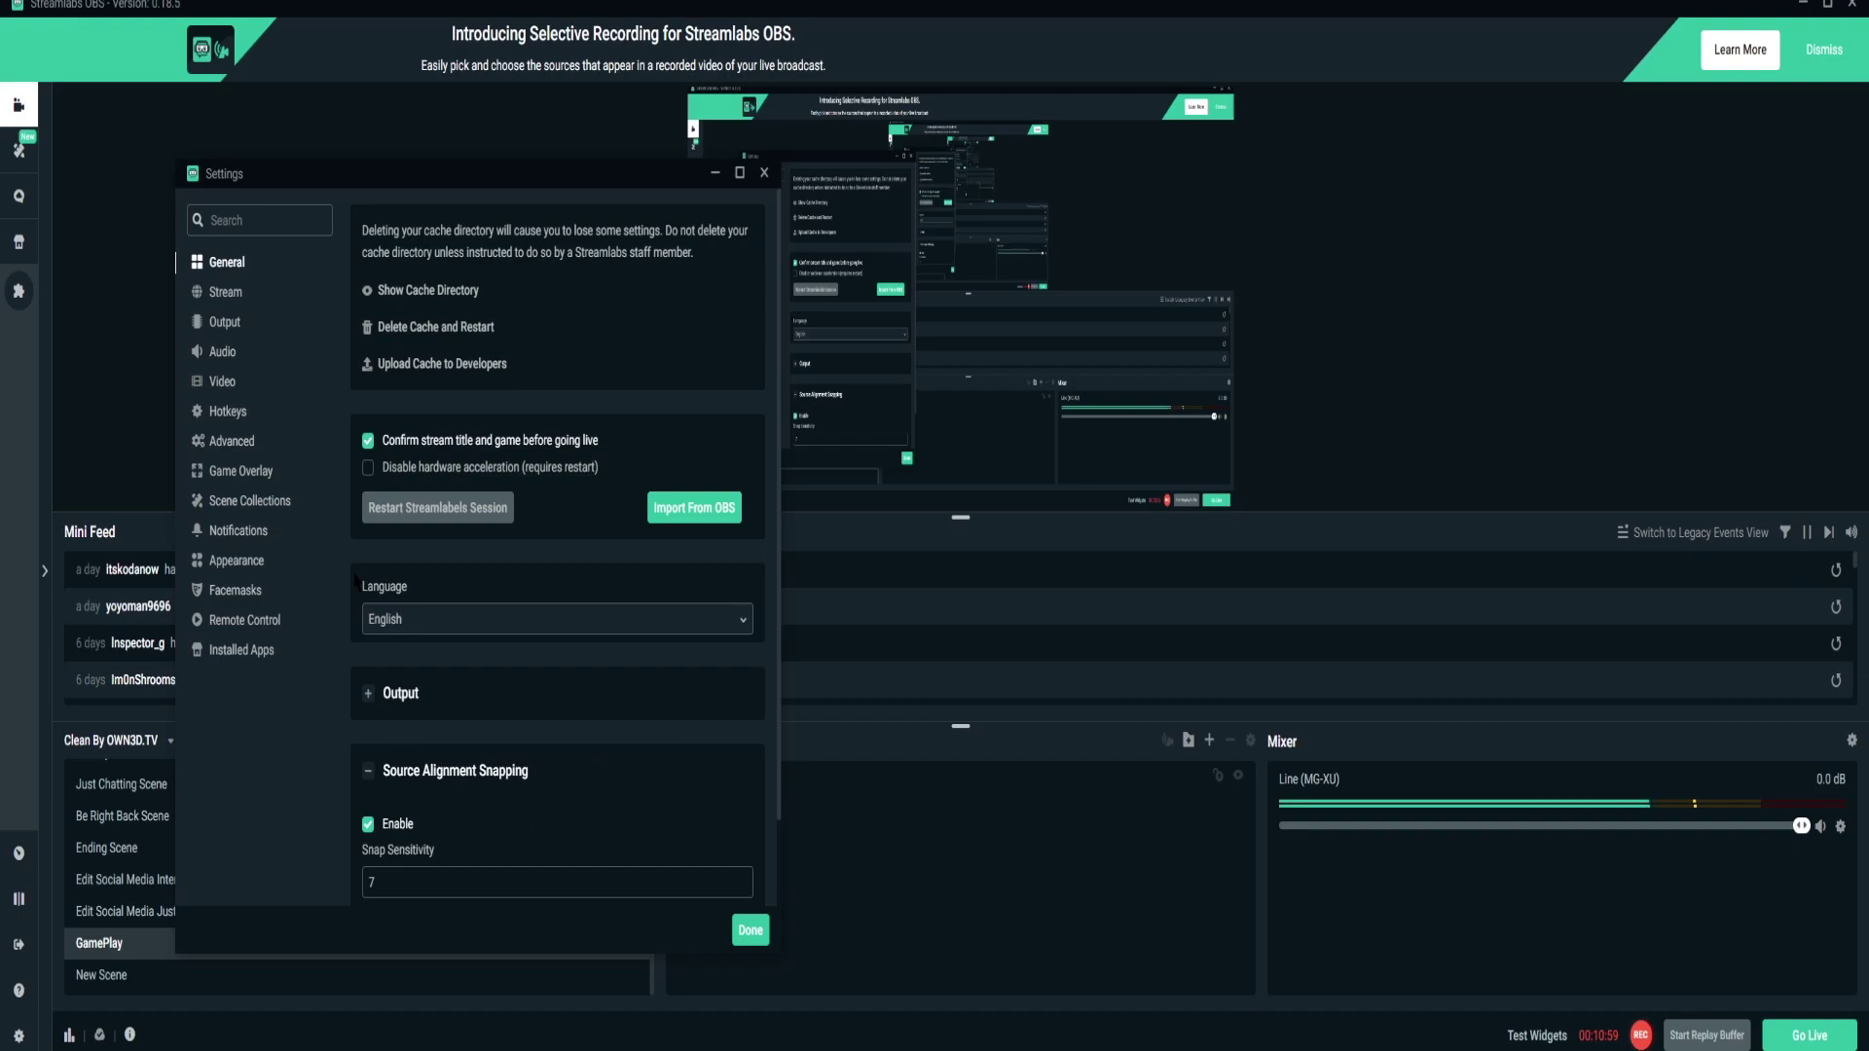
{"action": "left_click", "coordinate": [368, 773]}
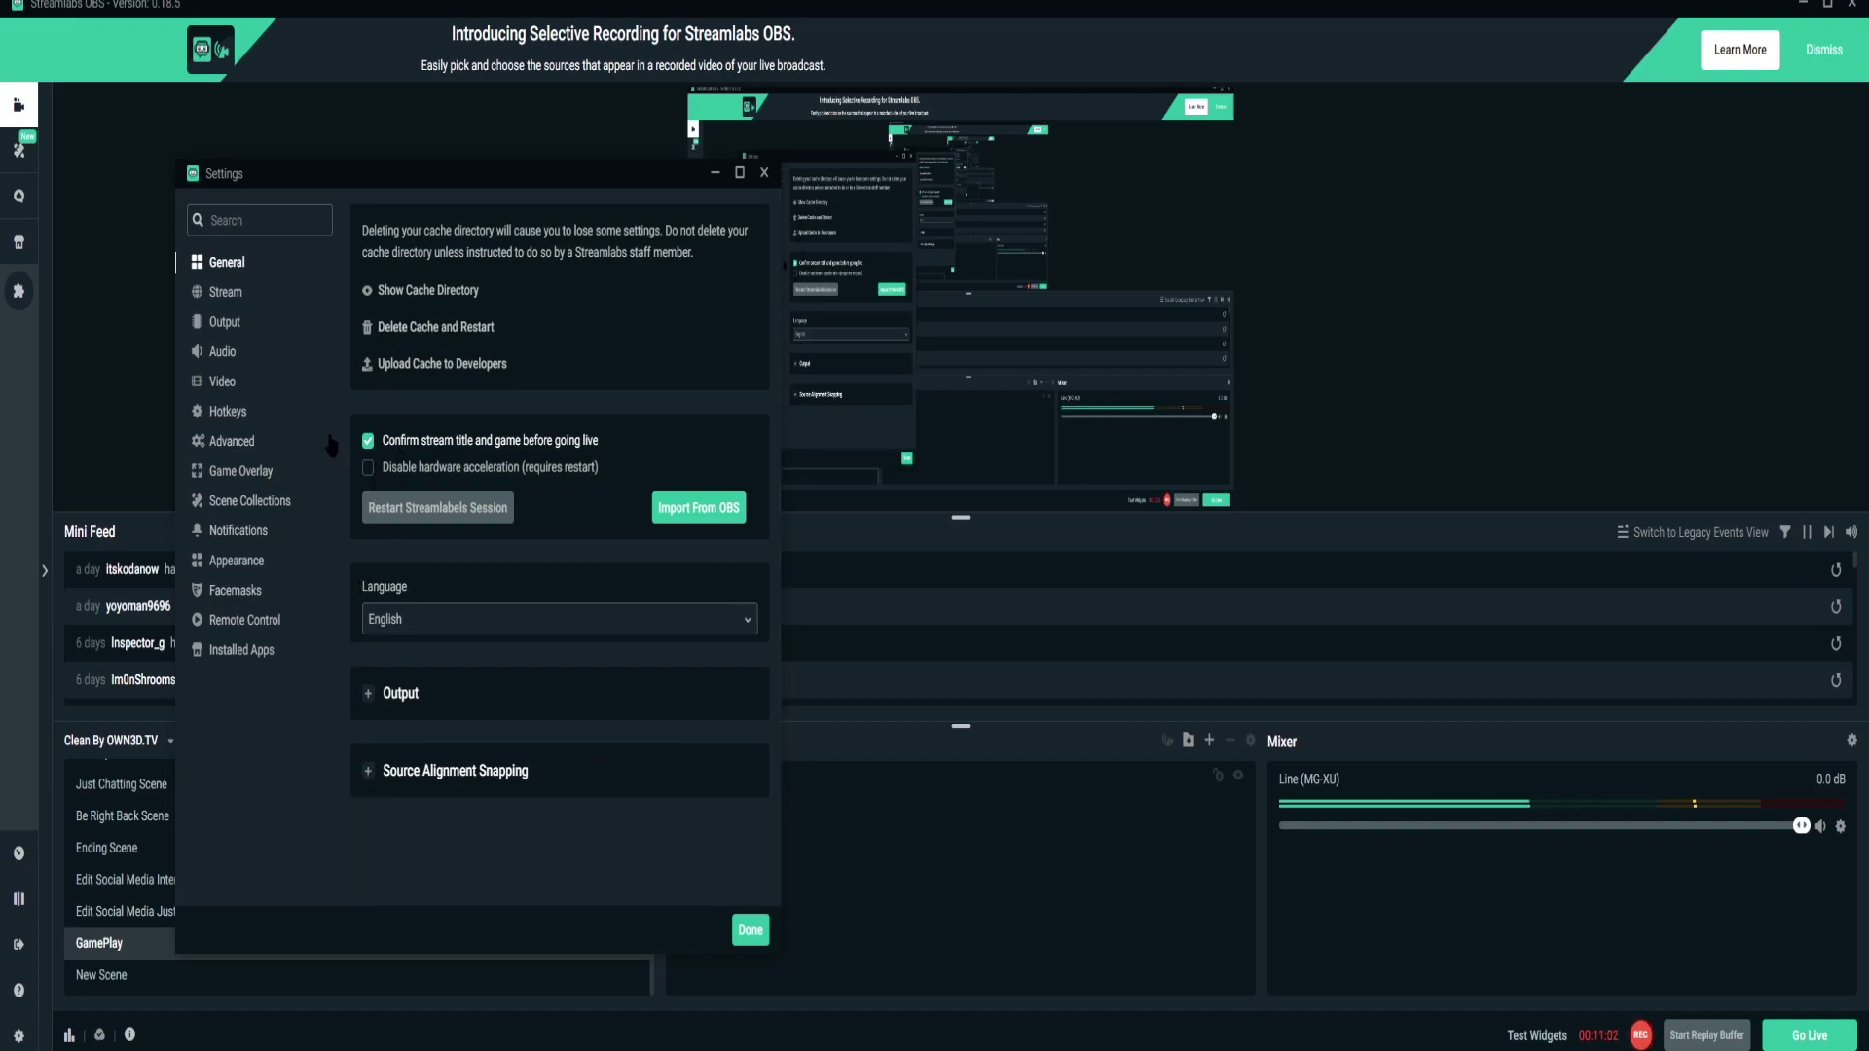
- Examine the output, stream and general settings, including the output confirmation and source alignment snapping options
{"action": "left_click", "coordinate": [225, 322]}
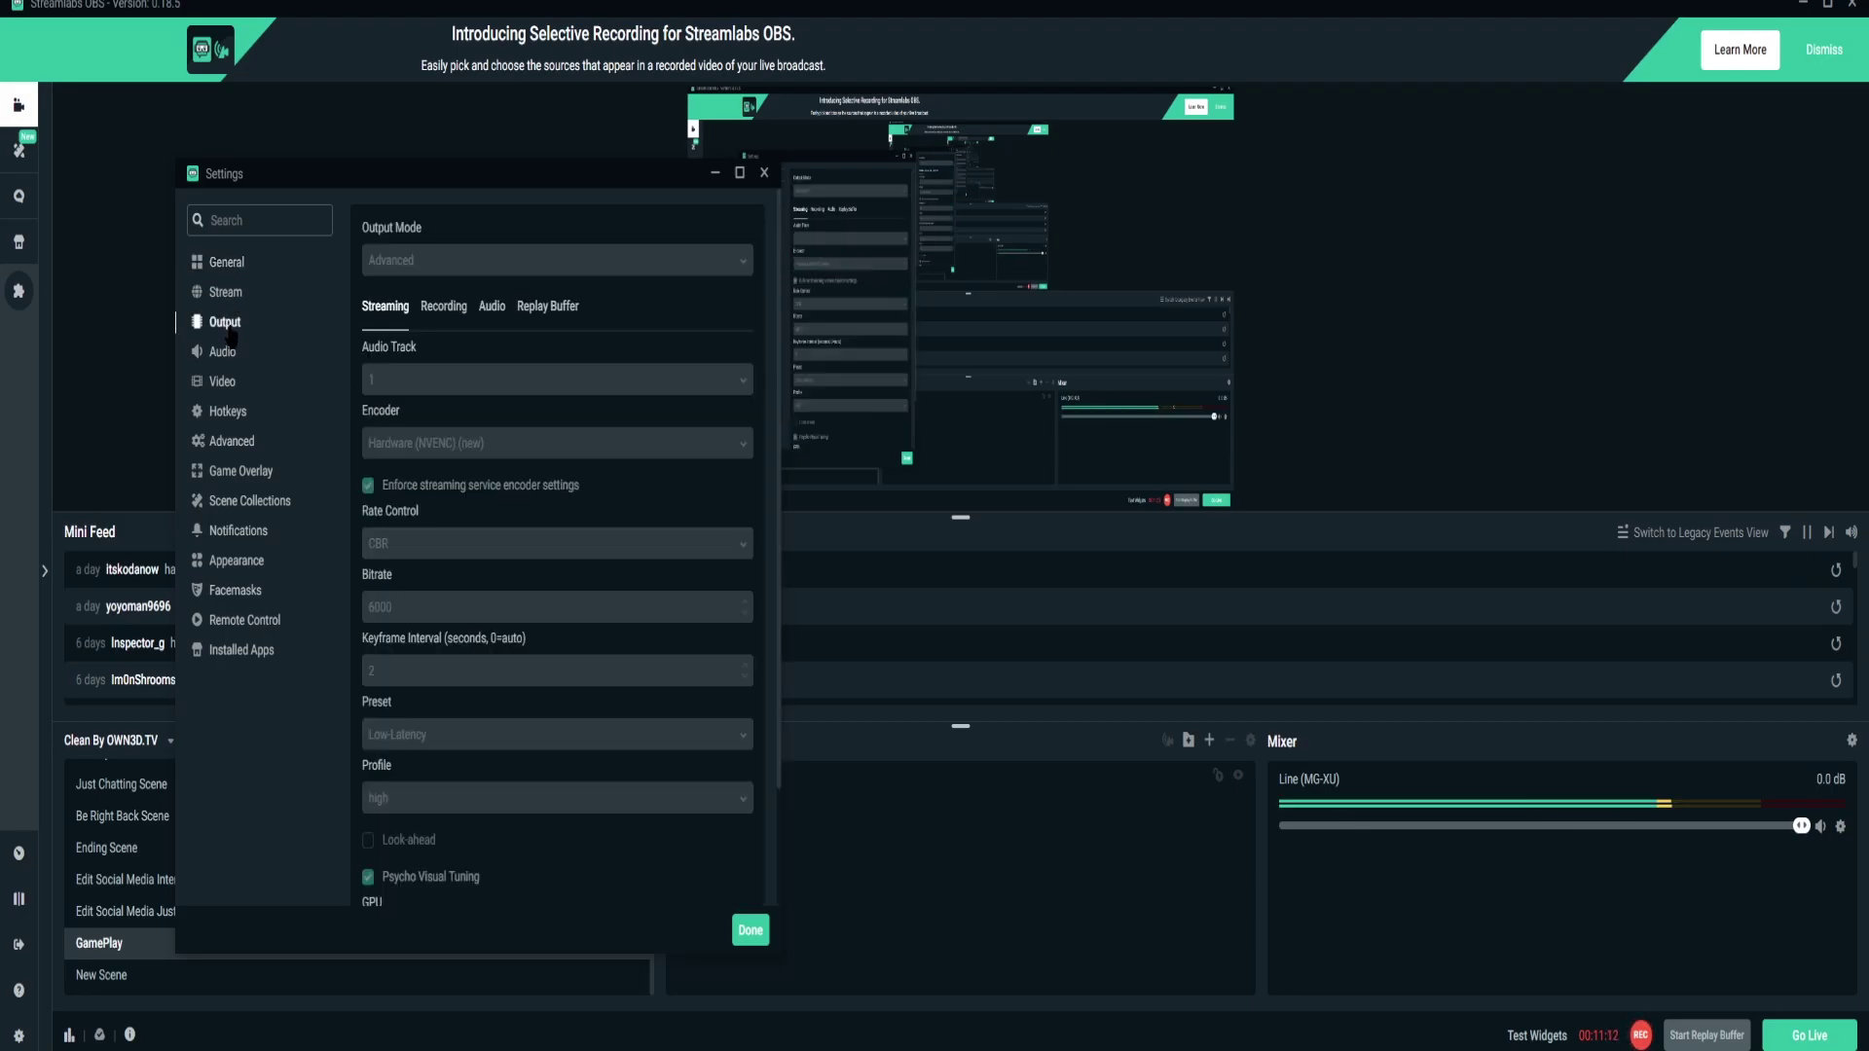
{"action": "left_click", "coordinate": [224, 270]}
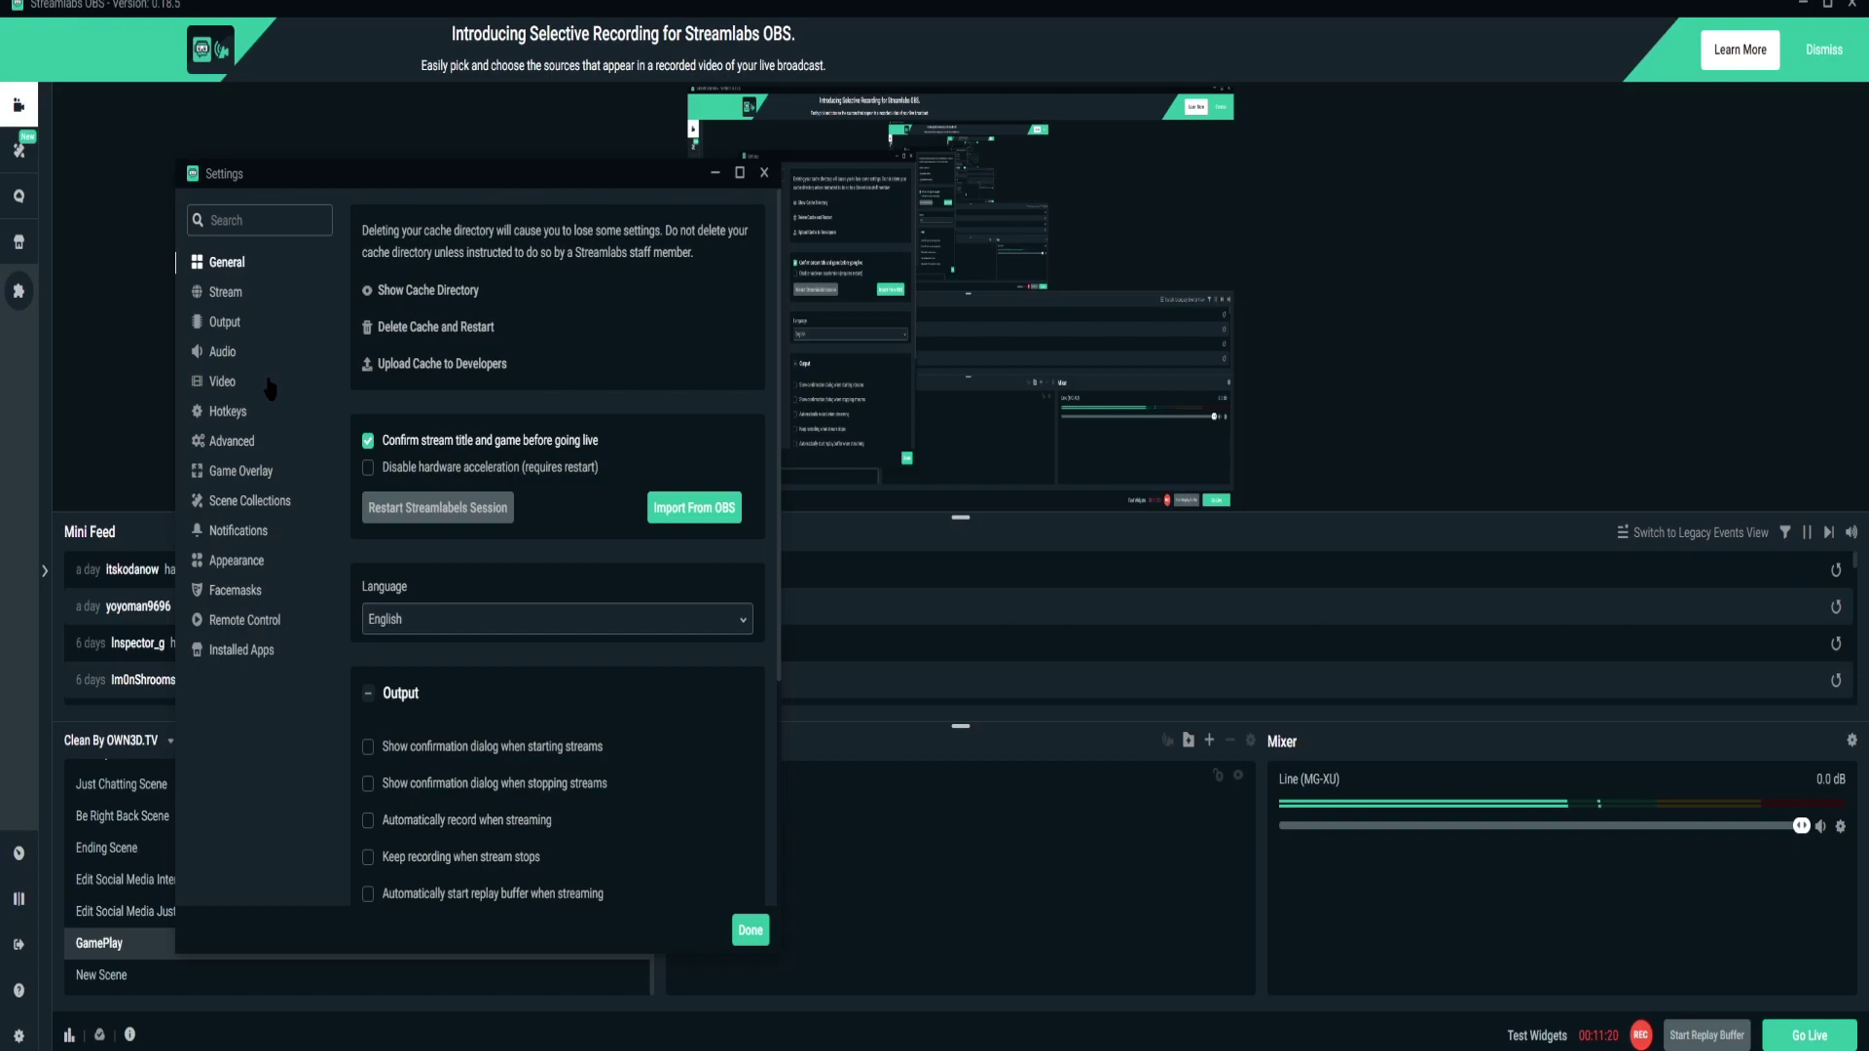
{"action": "left_click", "coordinate": [232, 327]}
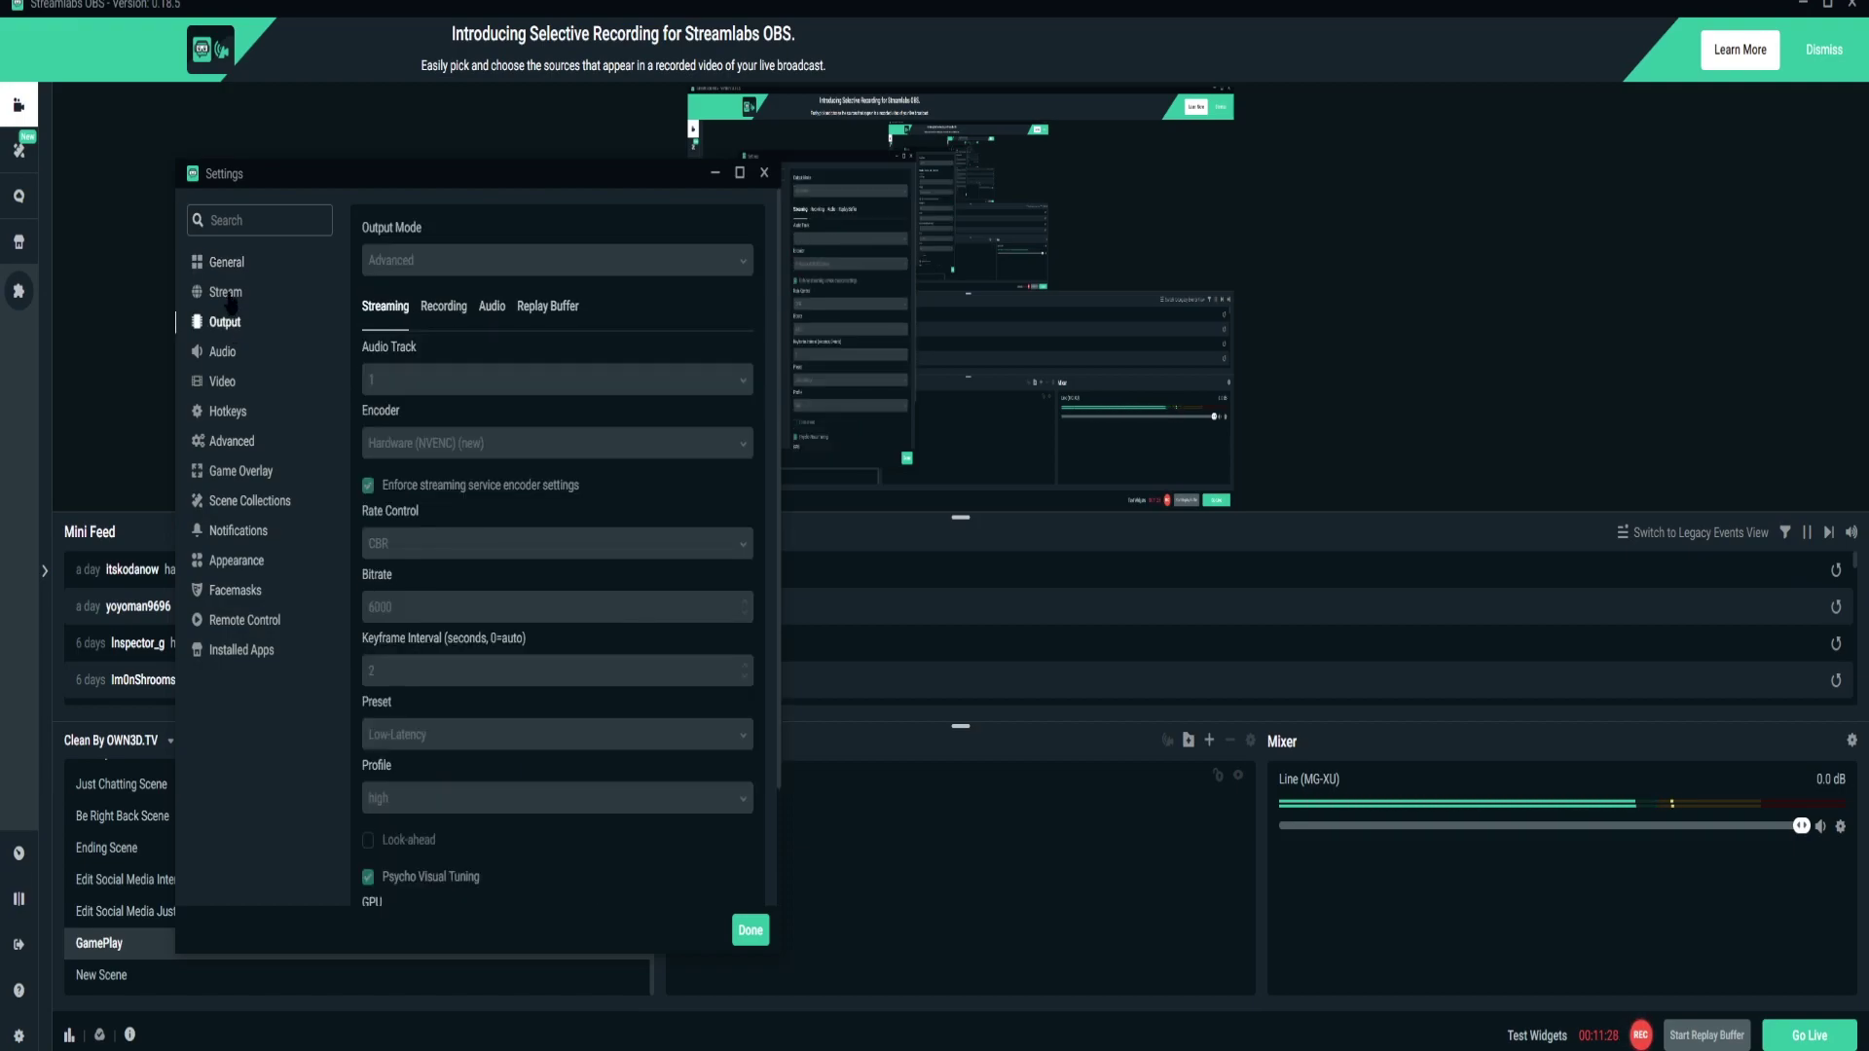
{"action": "left_click", "coordinate": [230, 294]}
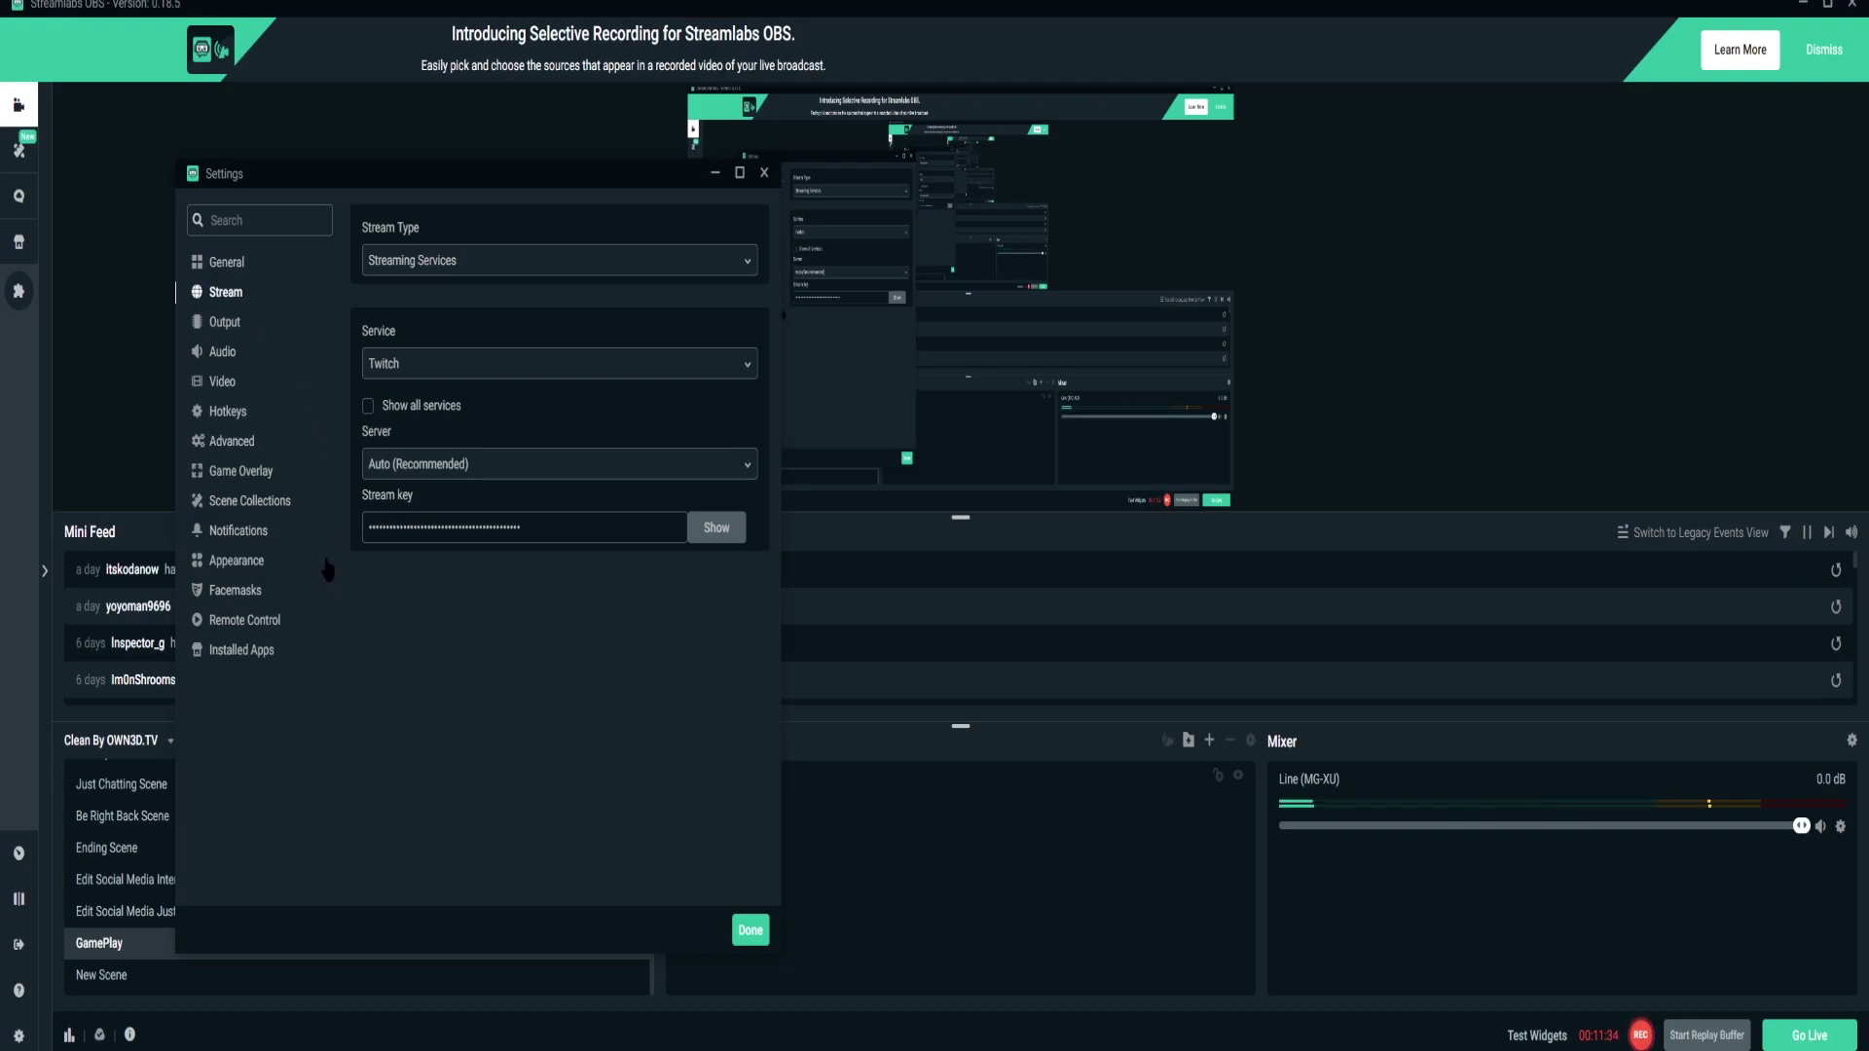
{"action": "left_click", "coordinate": [226, 264]}
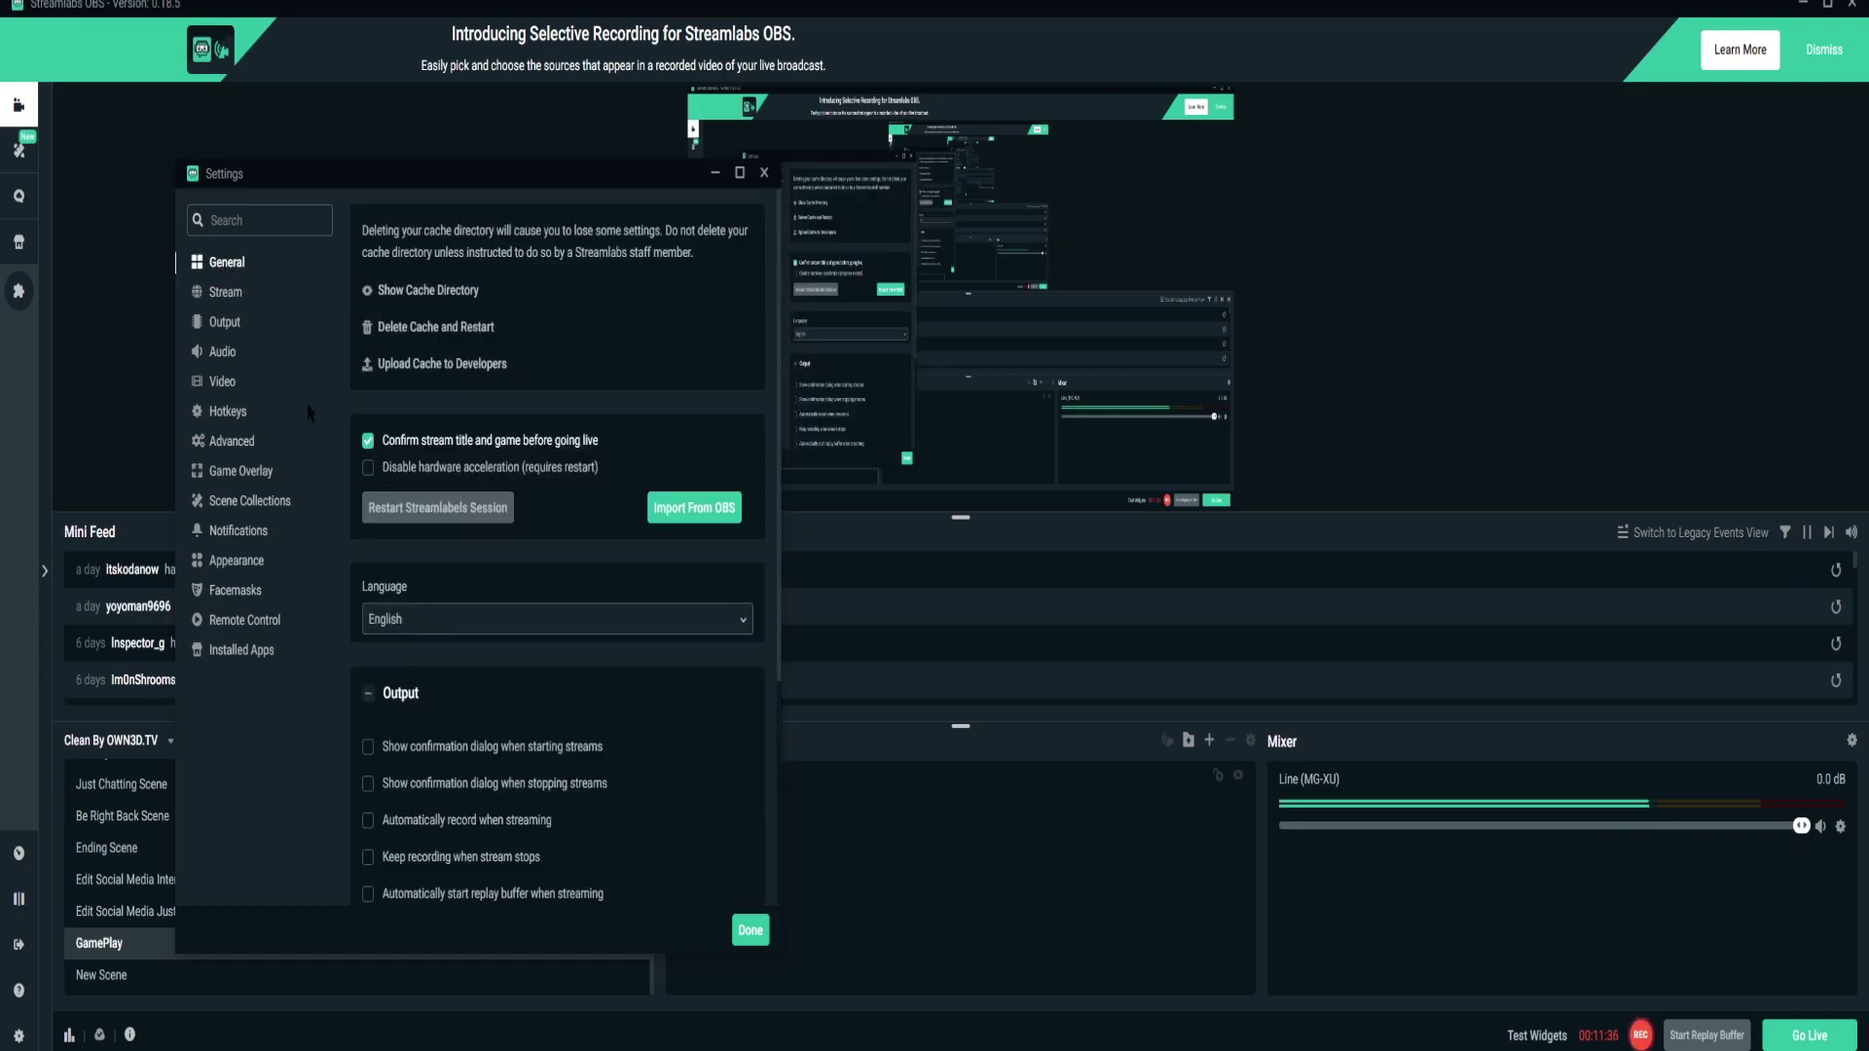
{"action": "scroll", "coordinate": [362, 519], "scroll_direction": "down", "scroll_amount": 3}
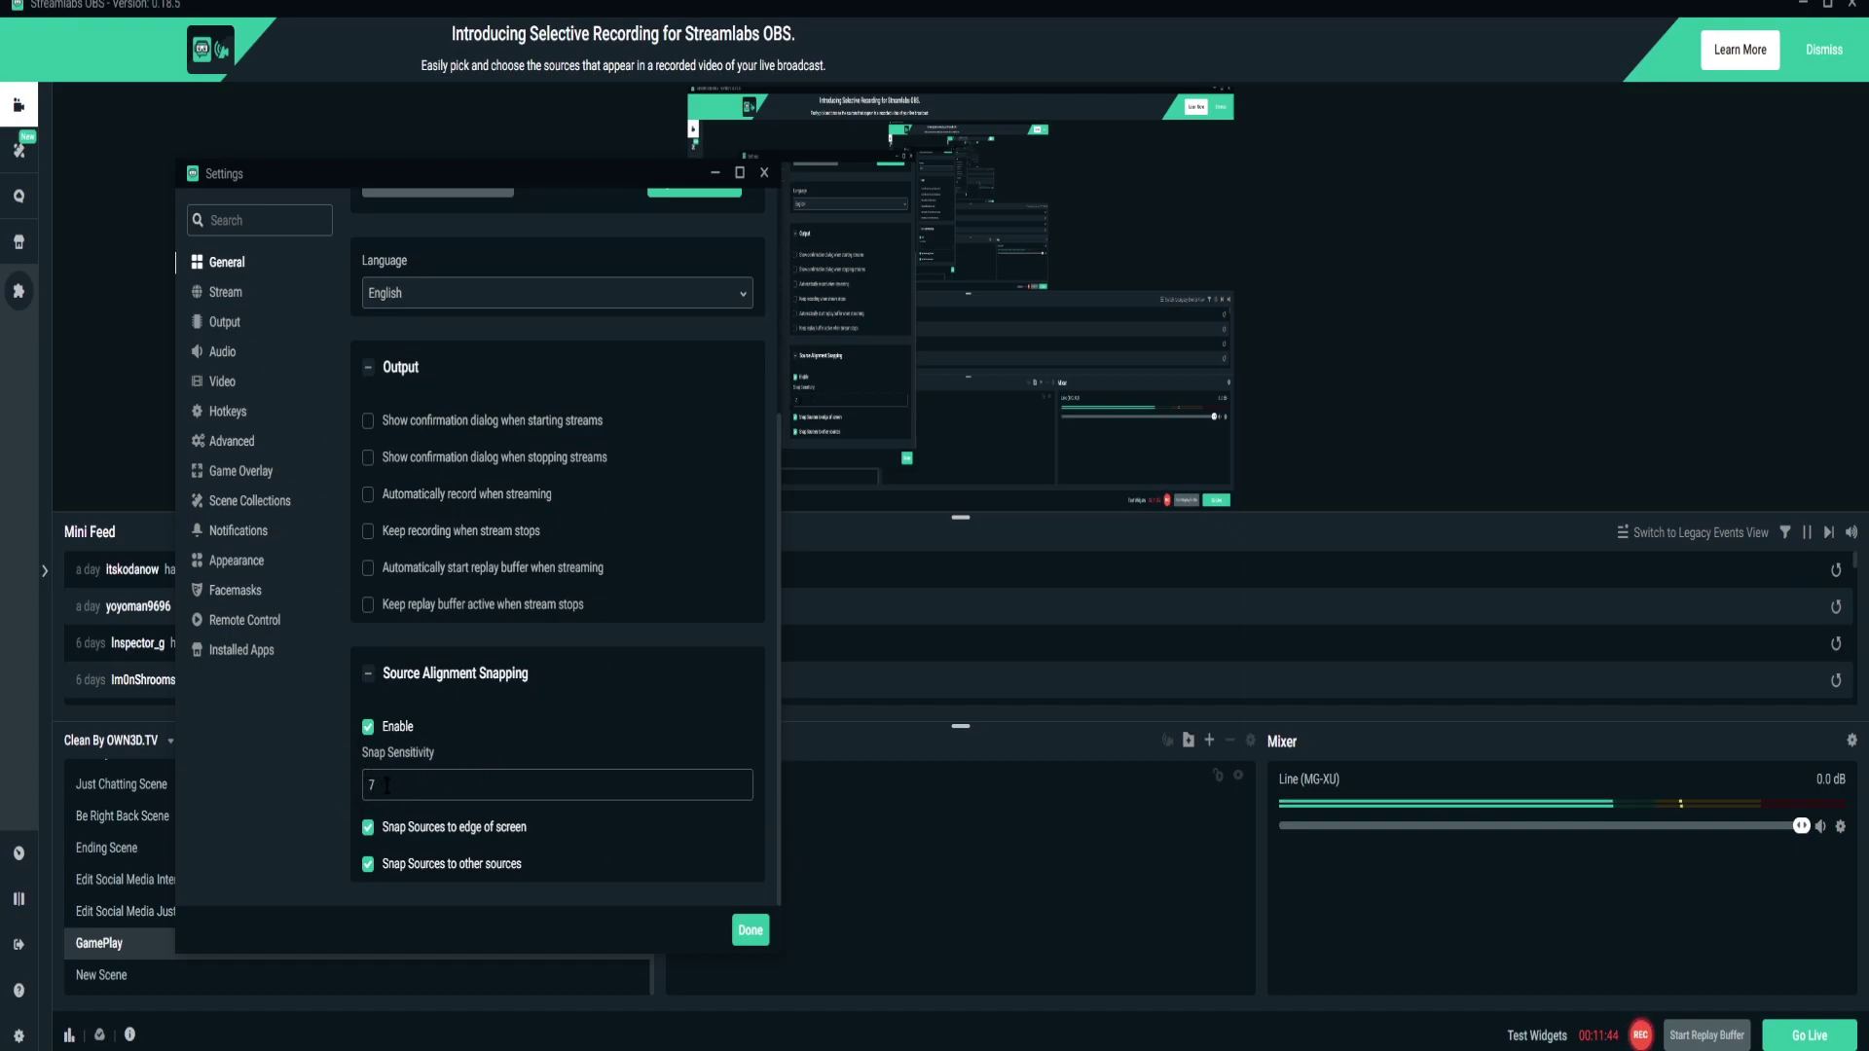
{"action": "scroll", "coordinate": [382, 775], "scroll_direction": "up", "scroll_amount": 4}
{"action": "scroll", "coordinate": [381, 779], "scroll_direction": "down", "scroll_amount": 4}
{"action": "scroll", "coordinate": [394, 486], "scroll_direction": "up", "scroll_amount": 3}
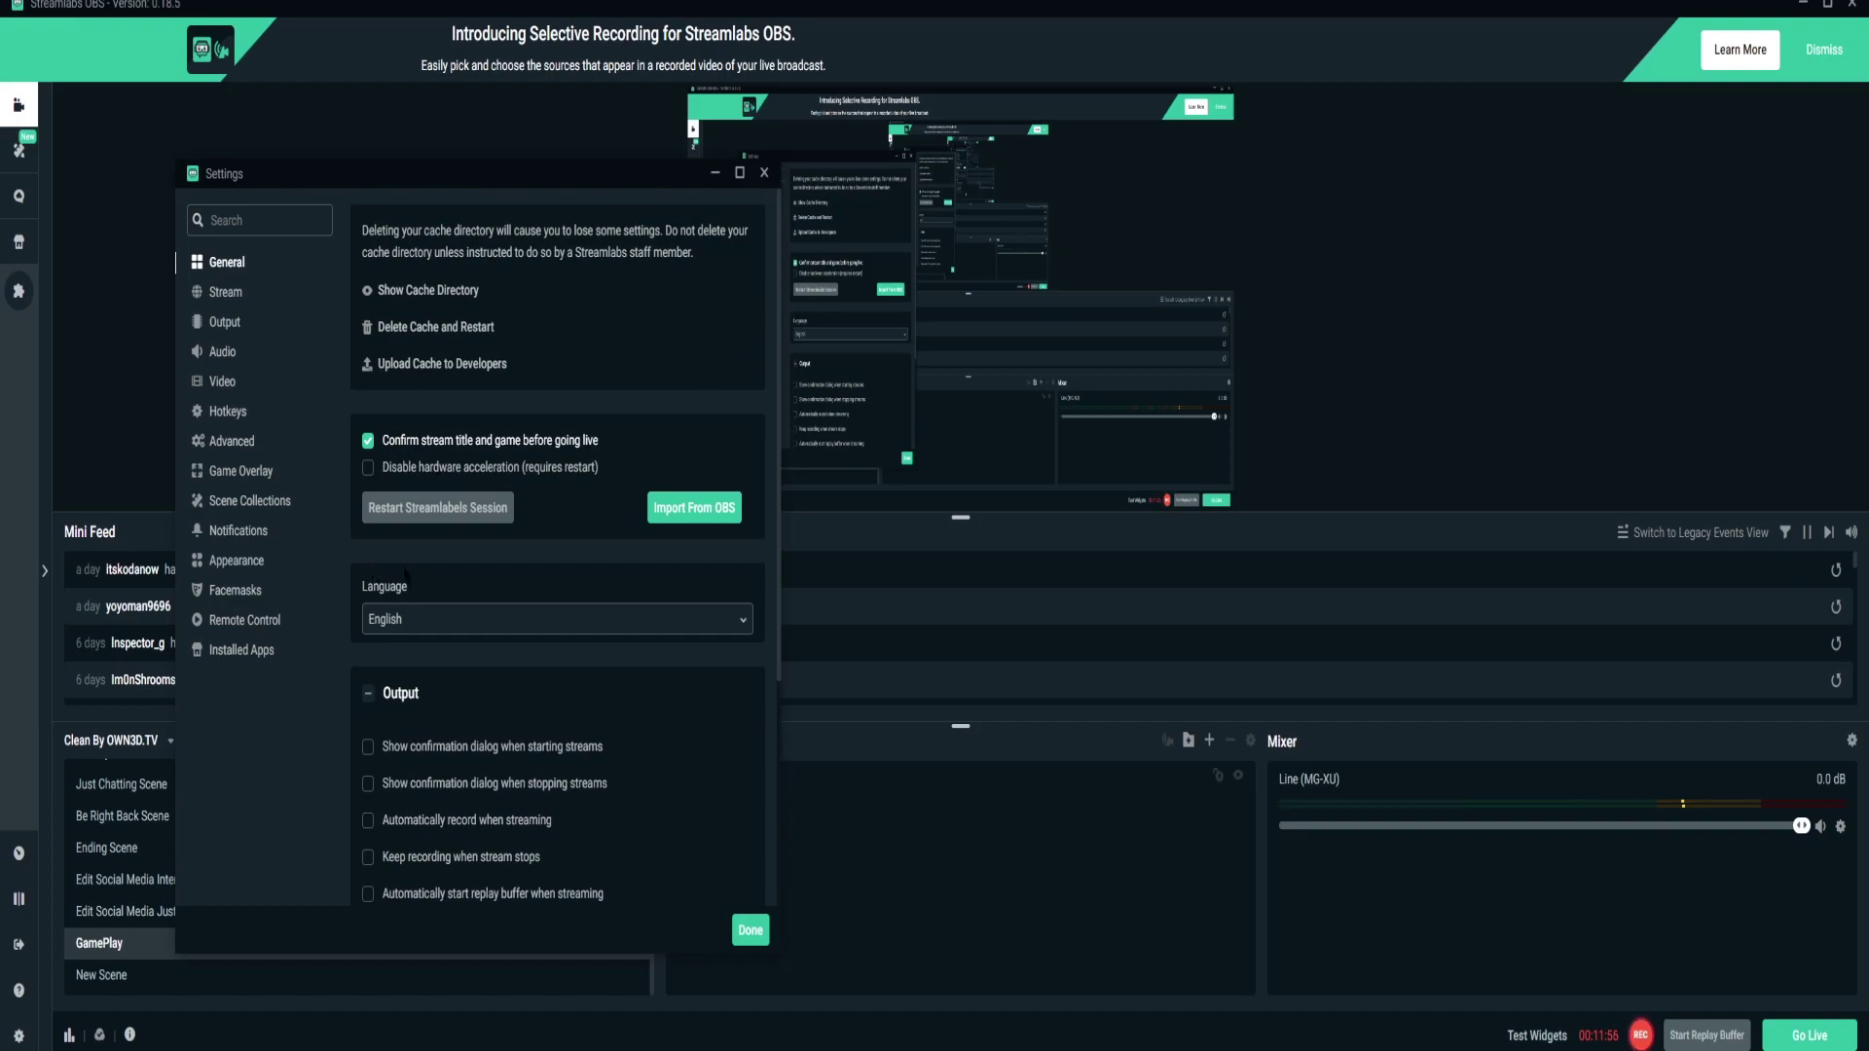
- Set the stream type to Streaming Services and the service to Twitch in the stream settings
{"action": "left_click", "coordinate": [241, 292]}
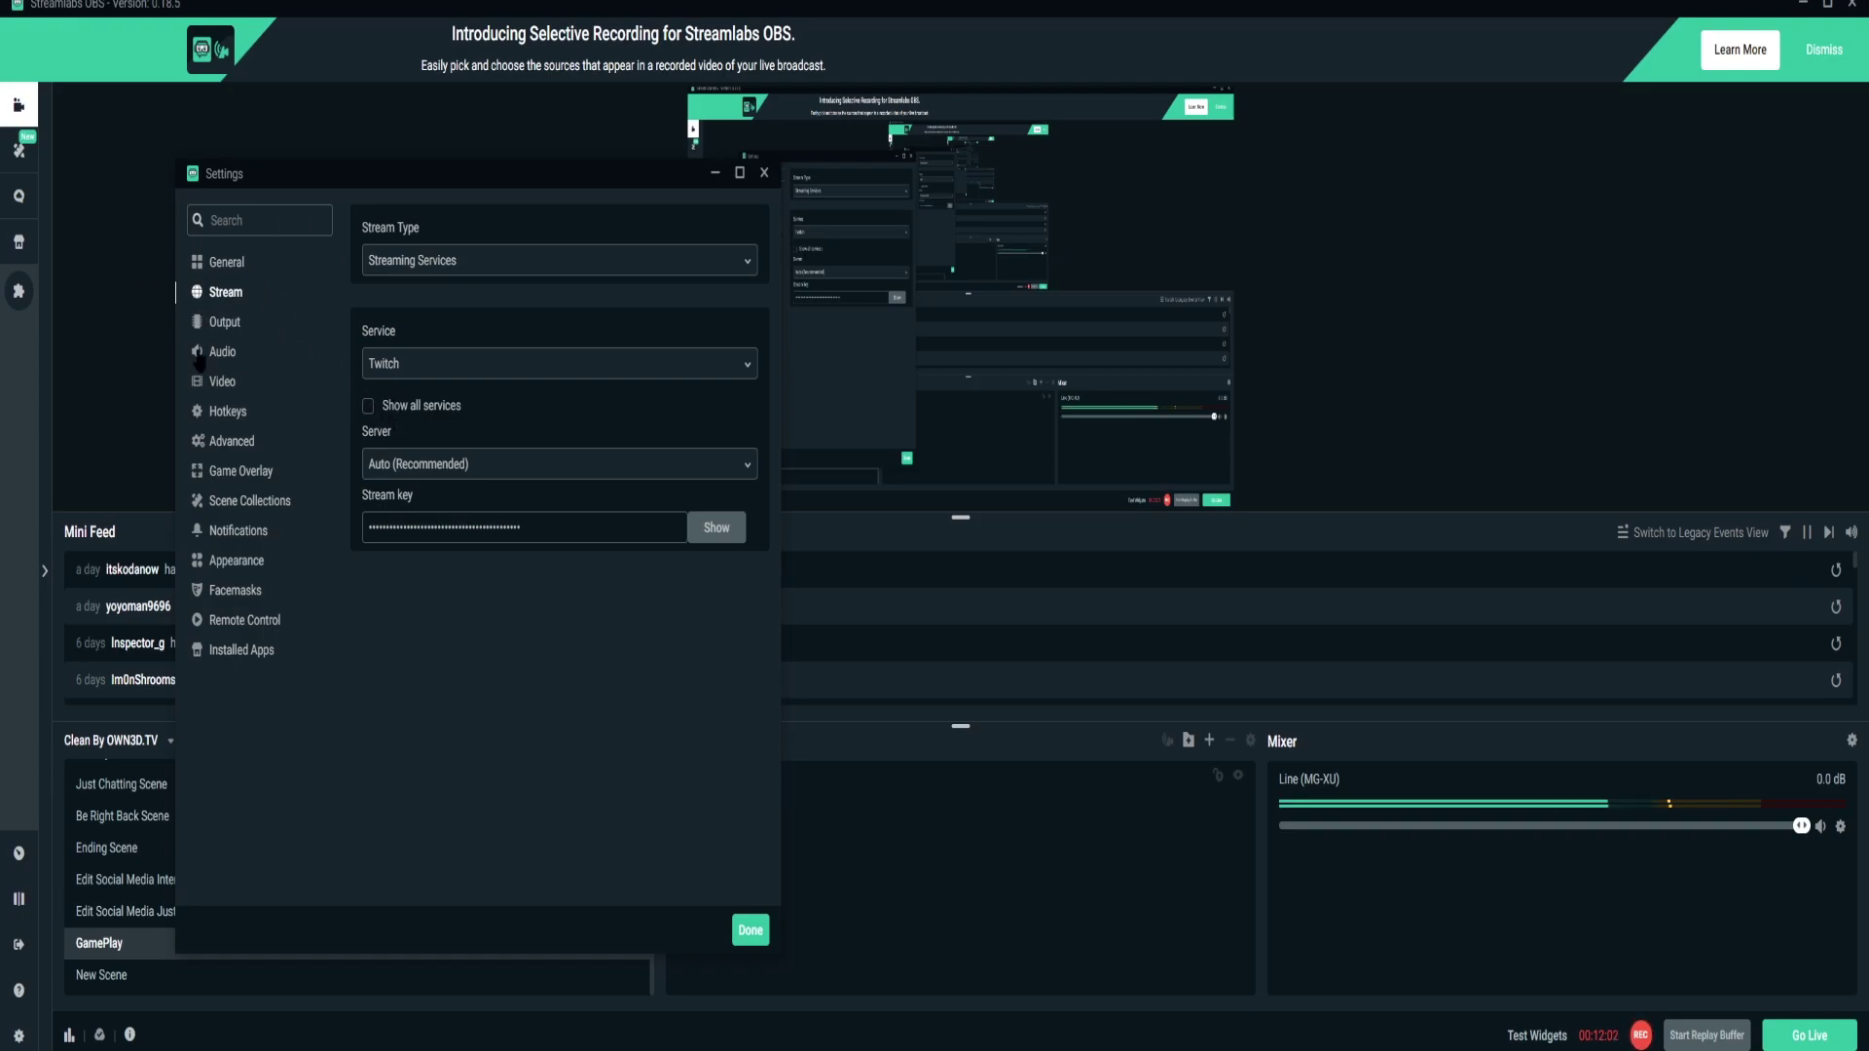
{"action": "left_click", "coordinate": [478, 261]}
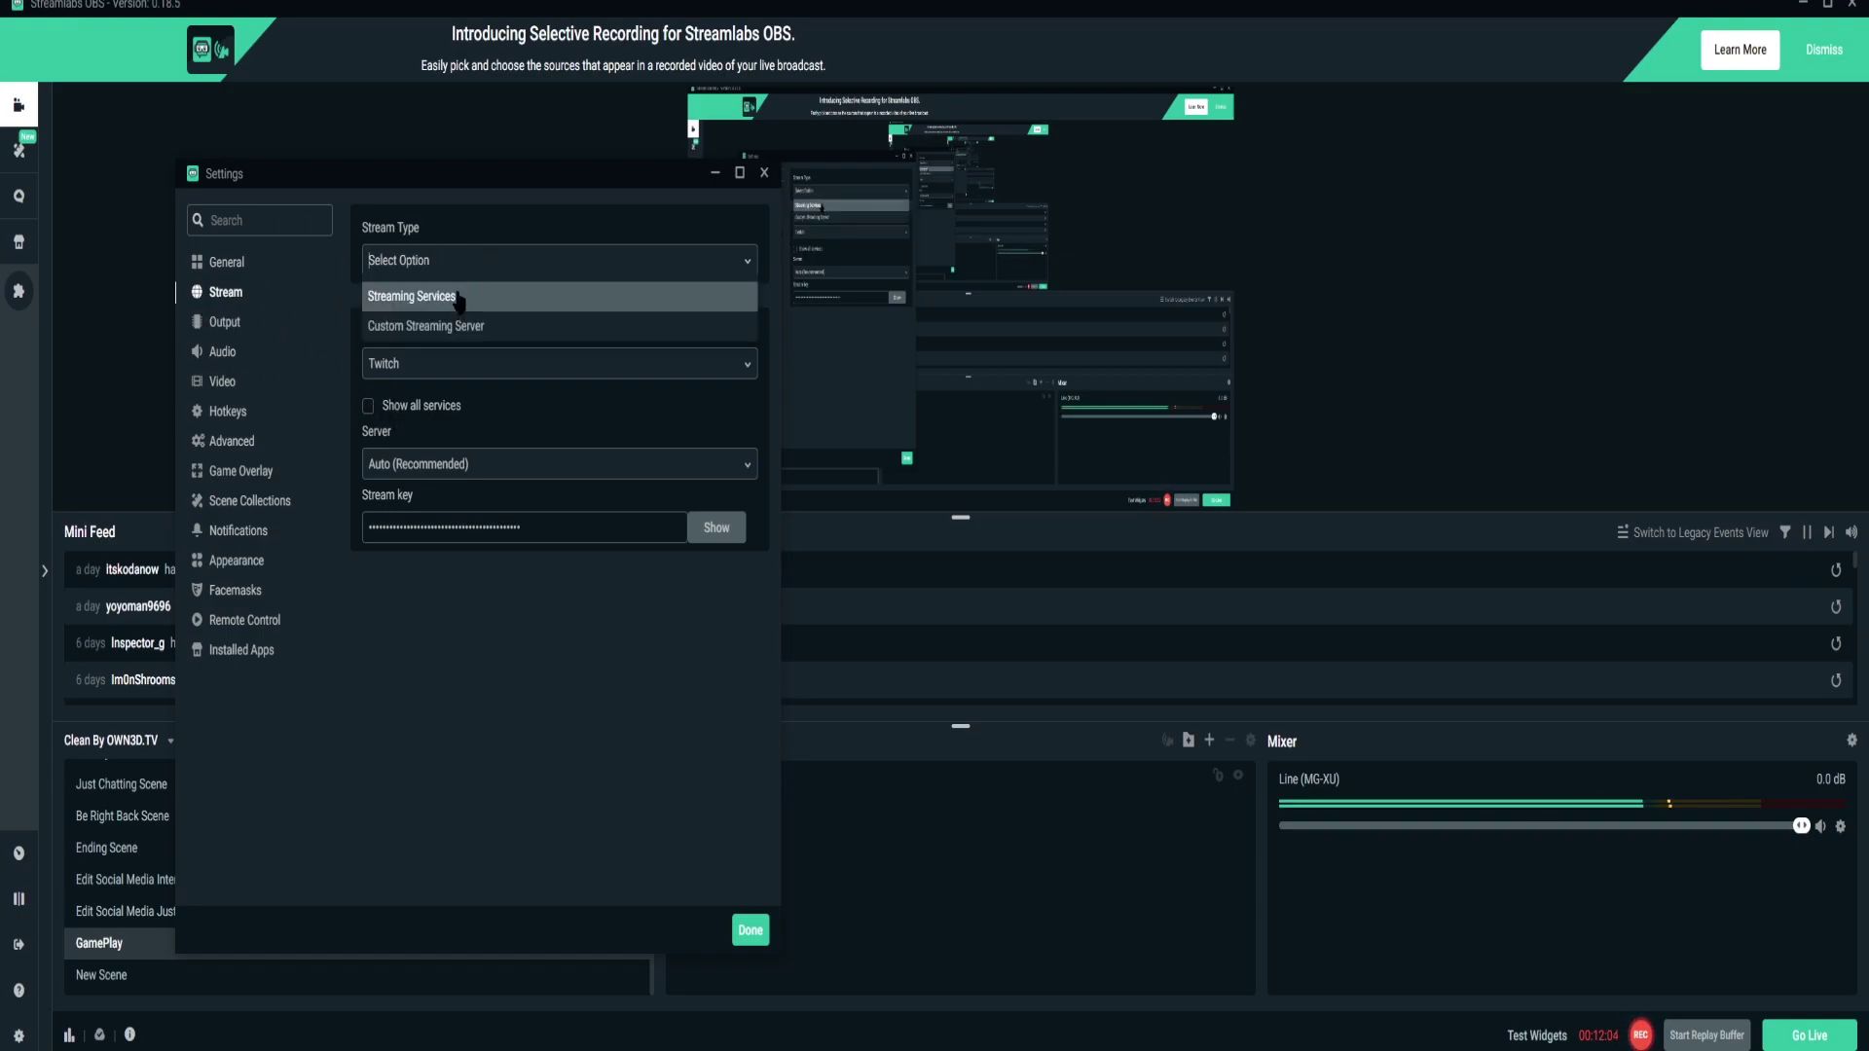
{"action": "left_click", "coordinate": [224, 322]}
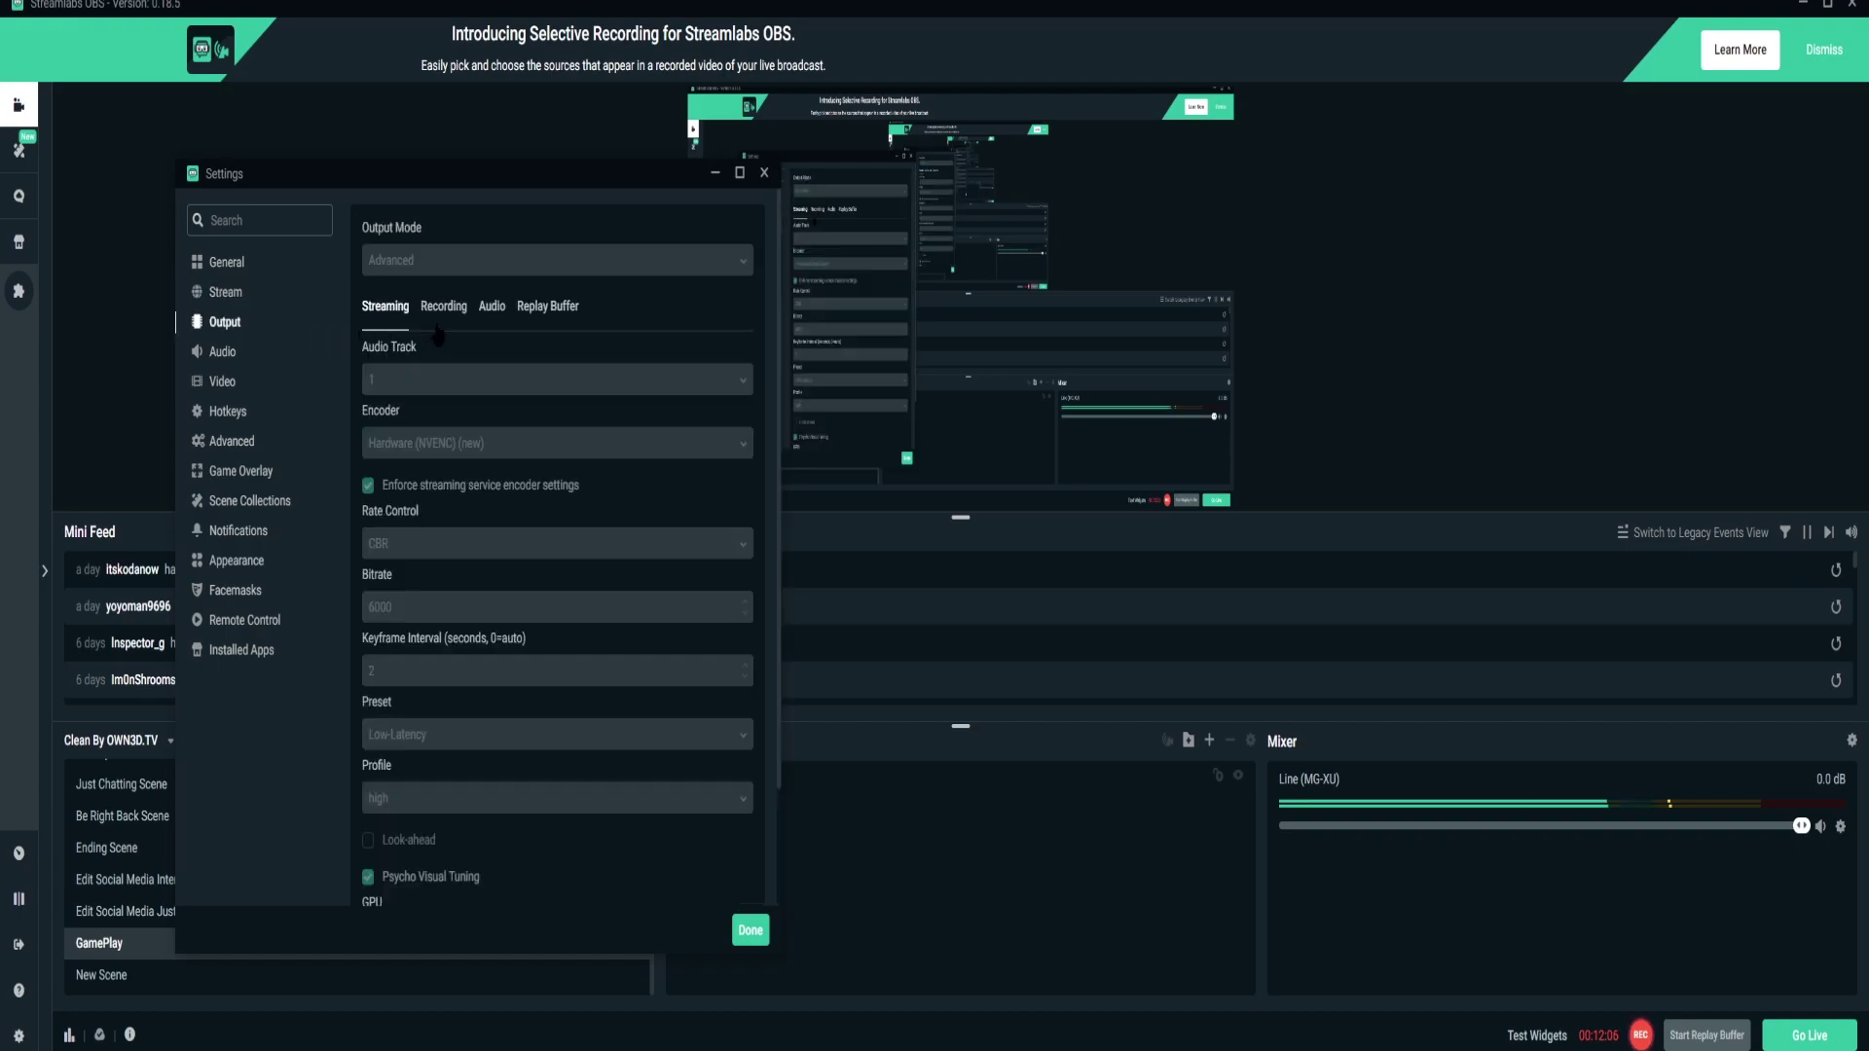
{"action": "left_click", "coordinate": [219, 294]}
{"action": "left_click", "coordinate": [457, 260]}
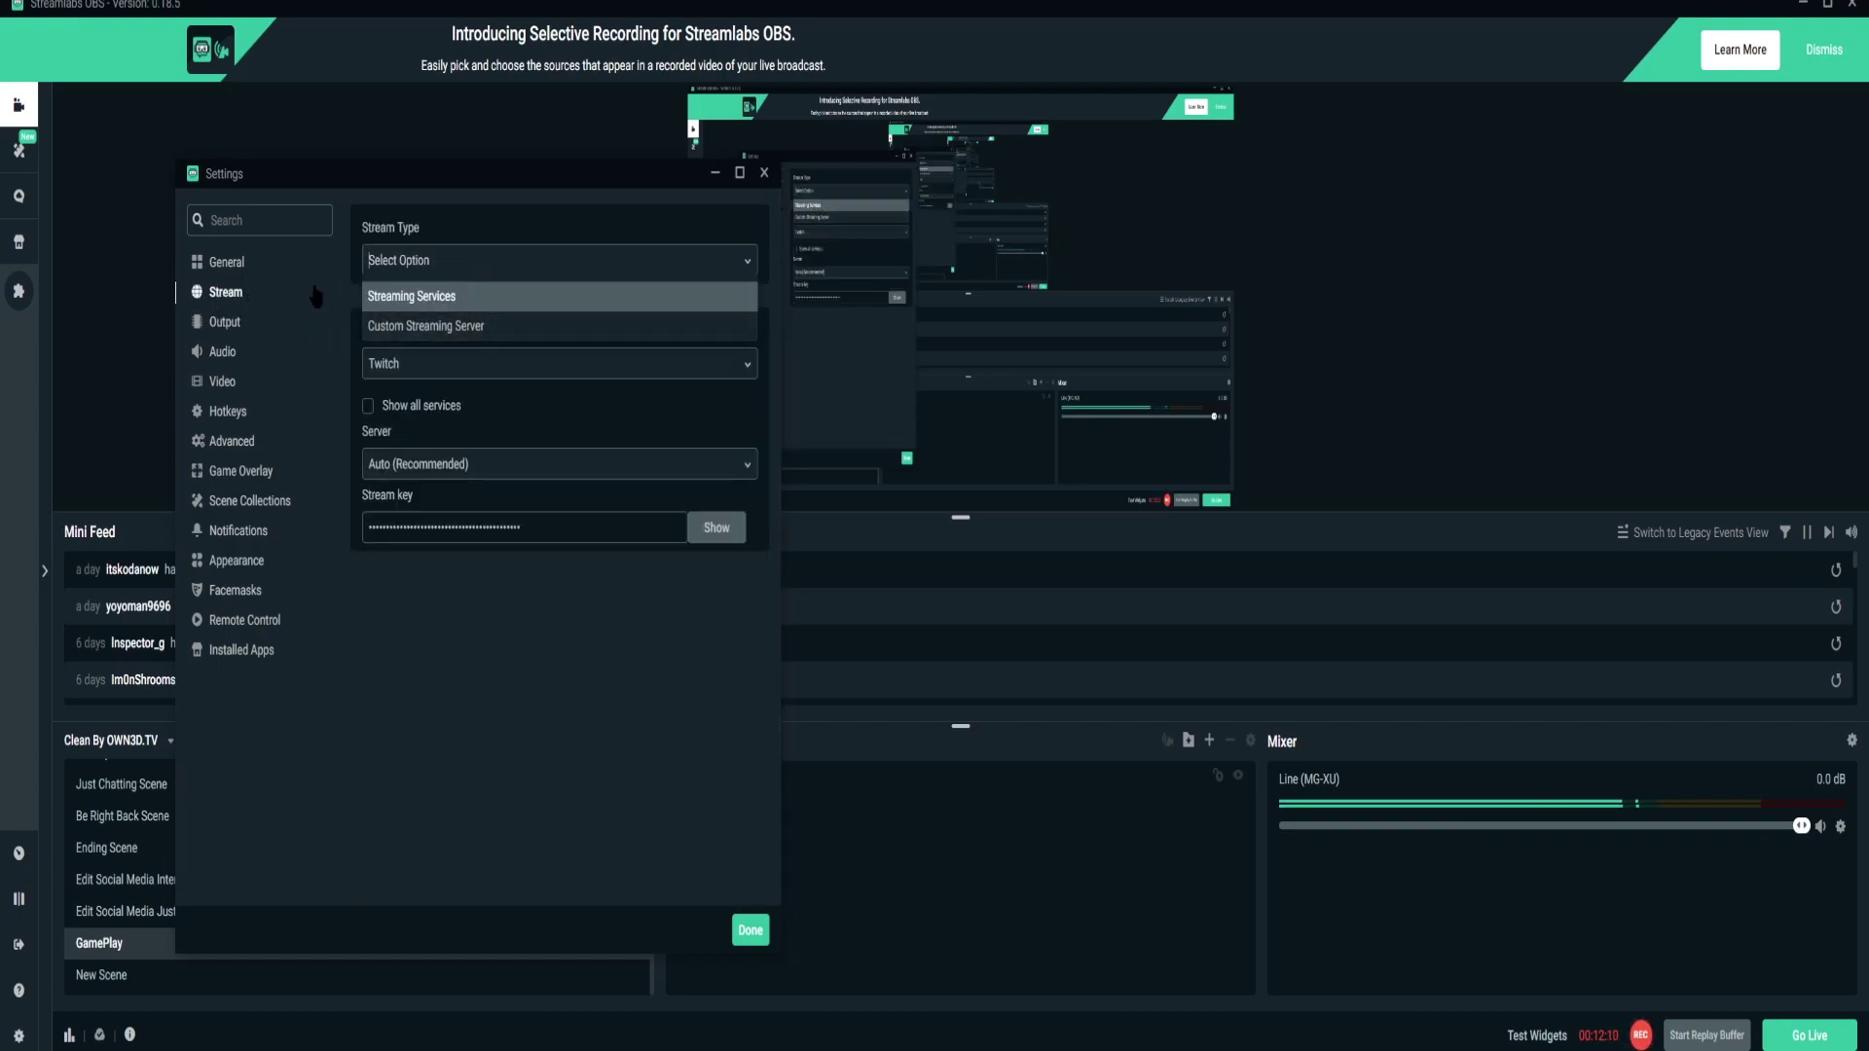
{"action": "key", "text": "Return"}
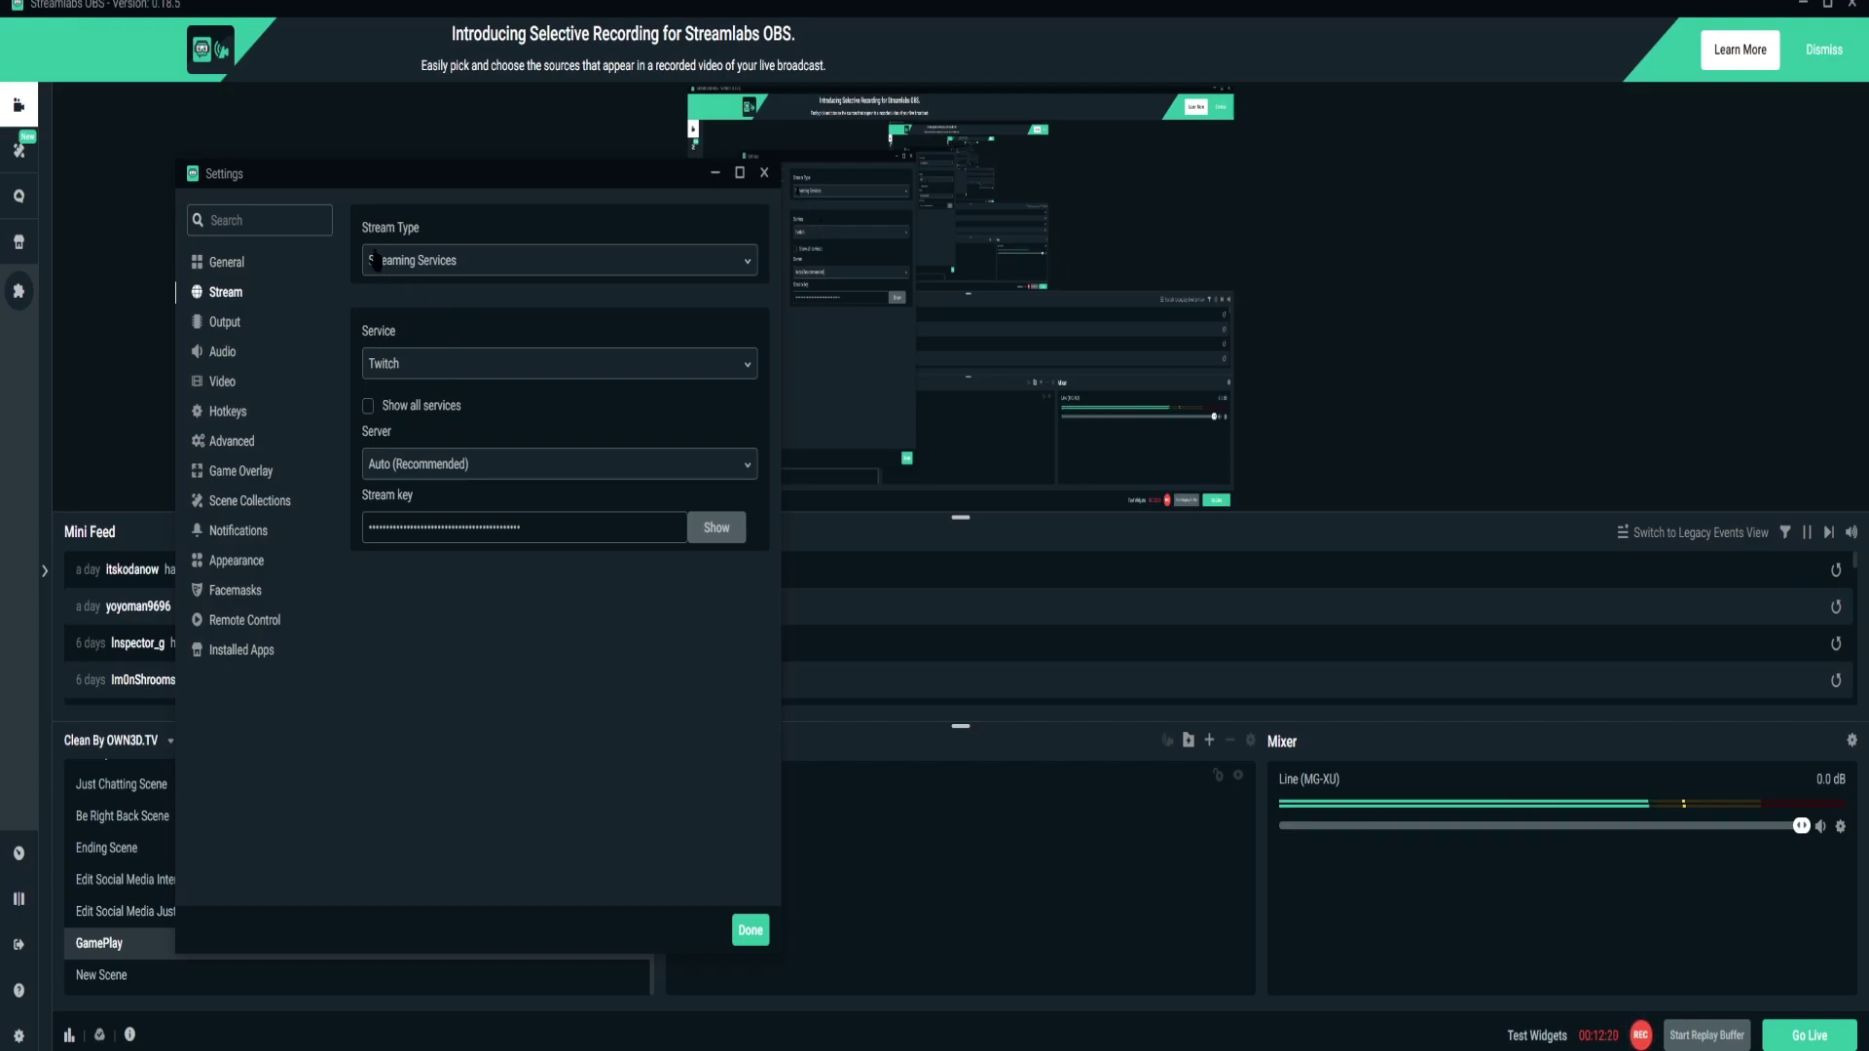
{"action": "left_click", "coordinate": [443, 377]}
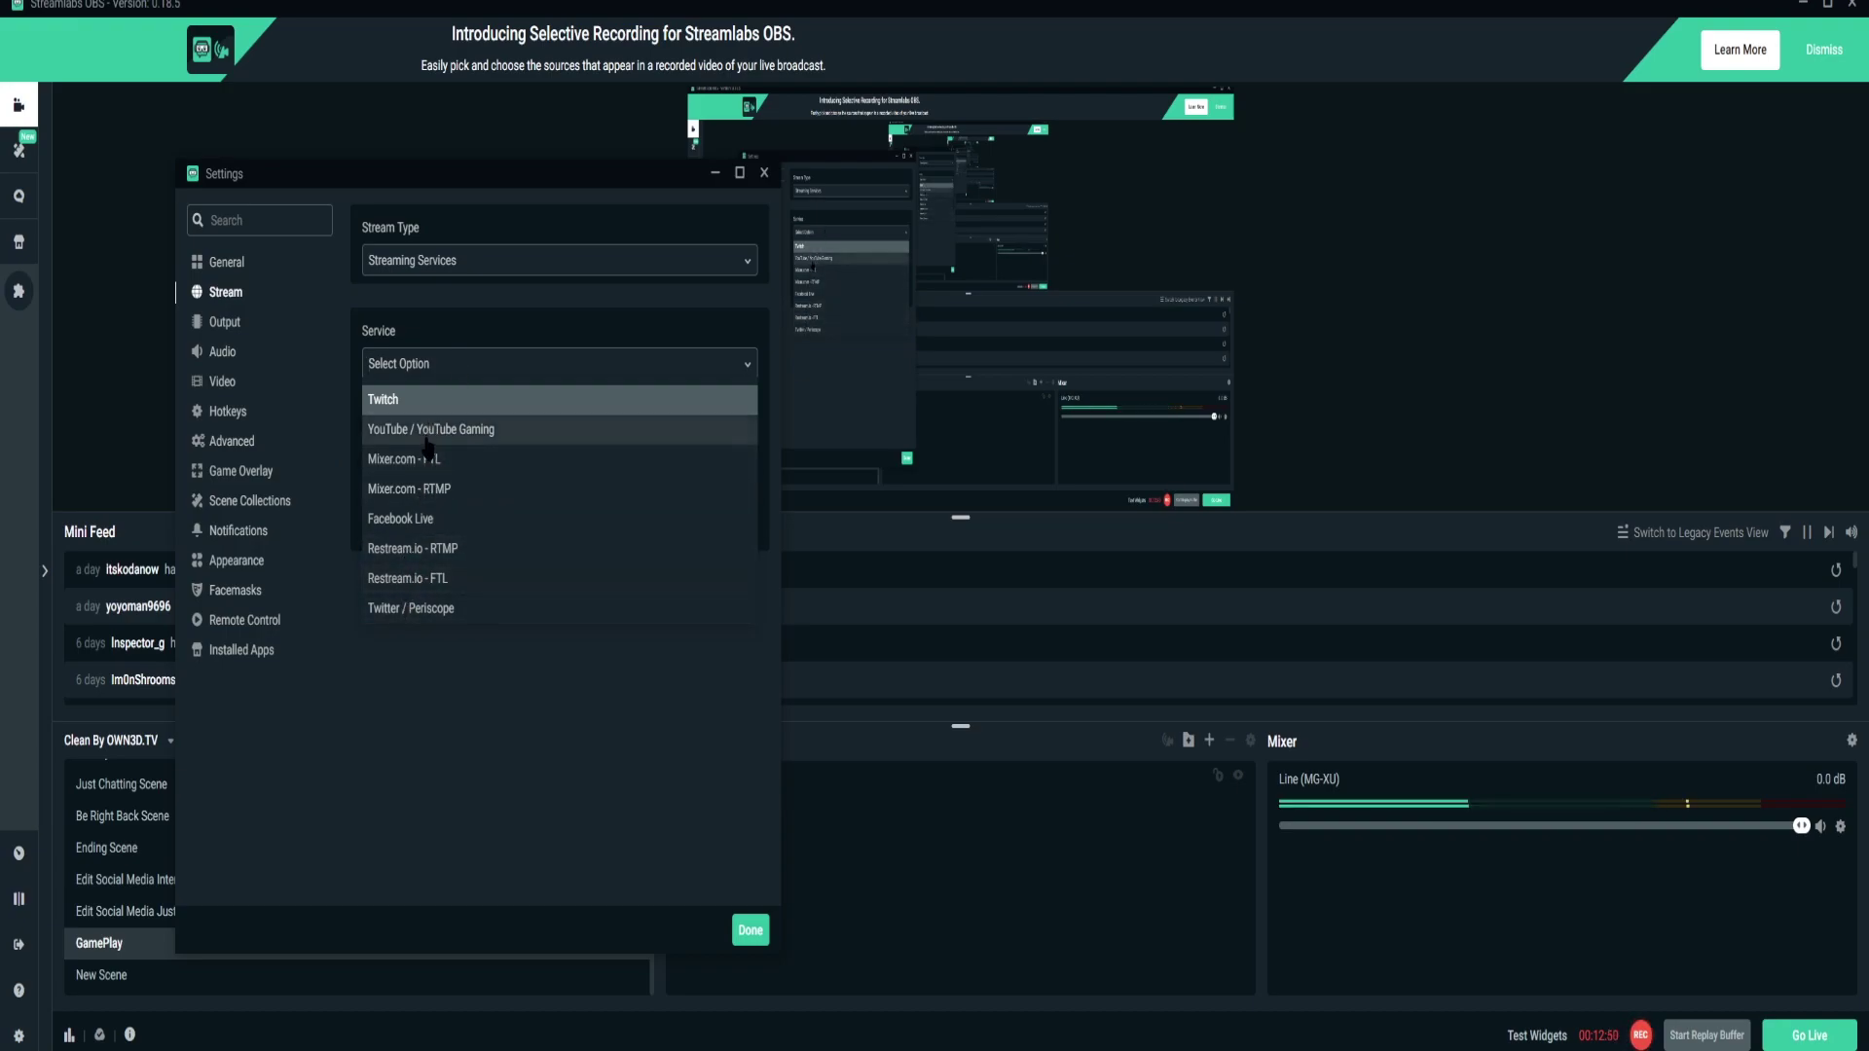
{"action": "left_click", "coordinate": [397, 400]}
{"action": "left_click", "coordinate": [303, 356]}
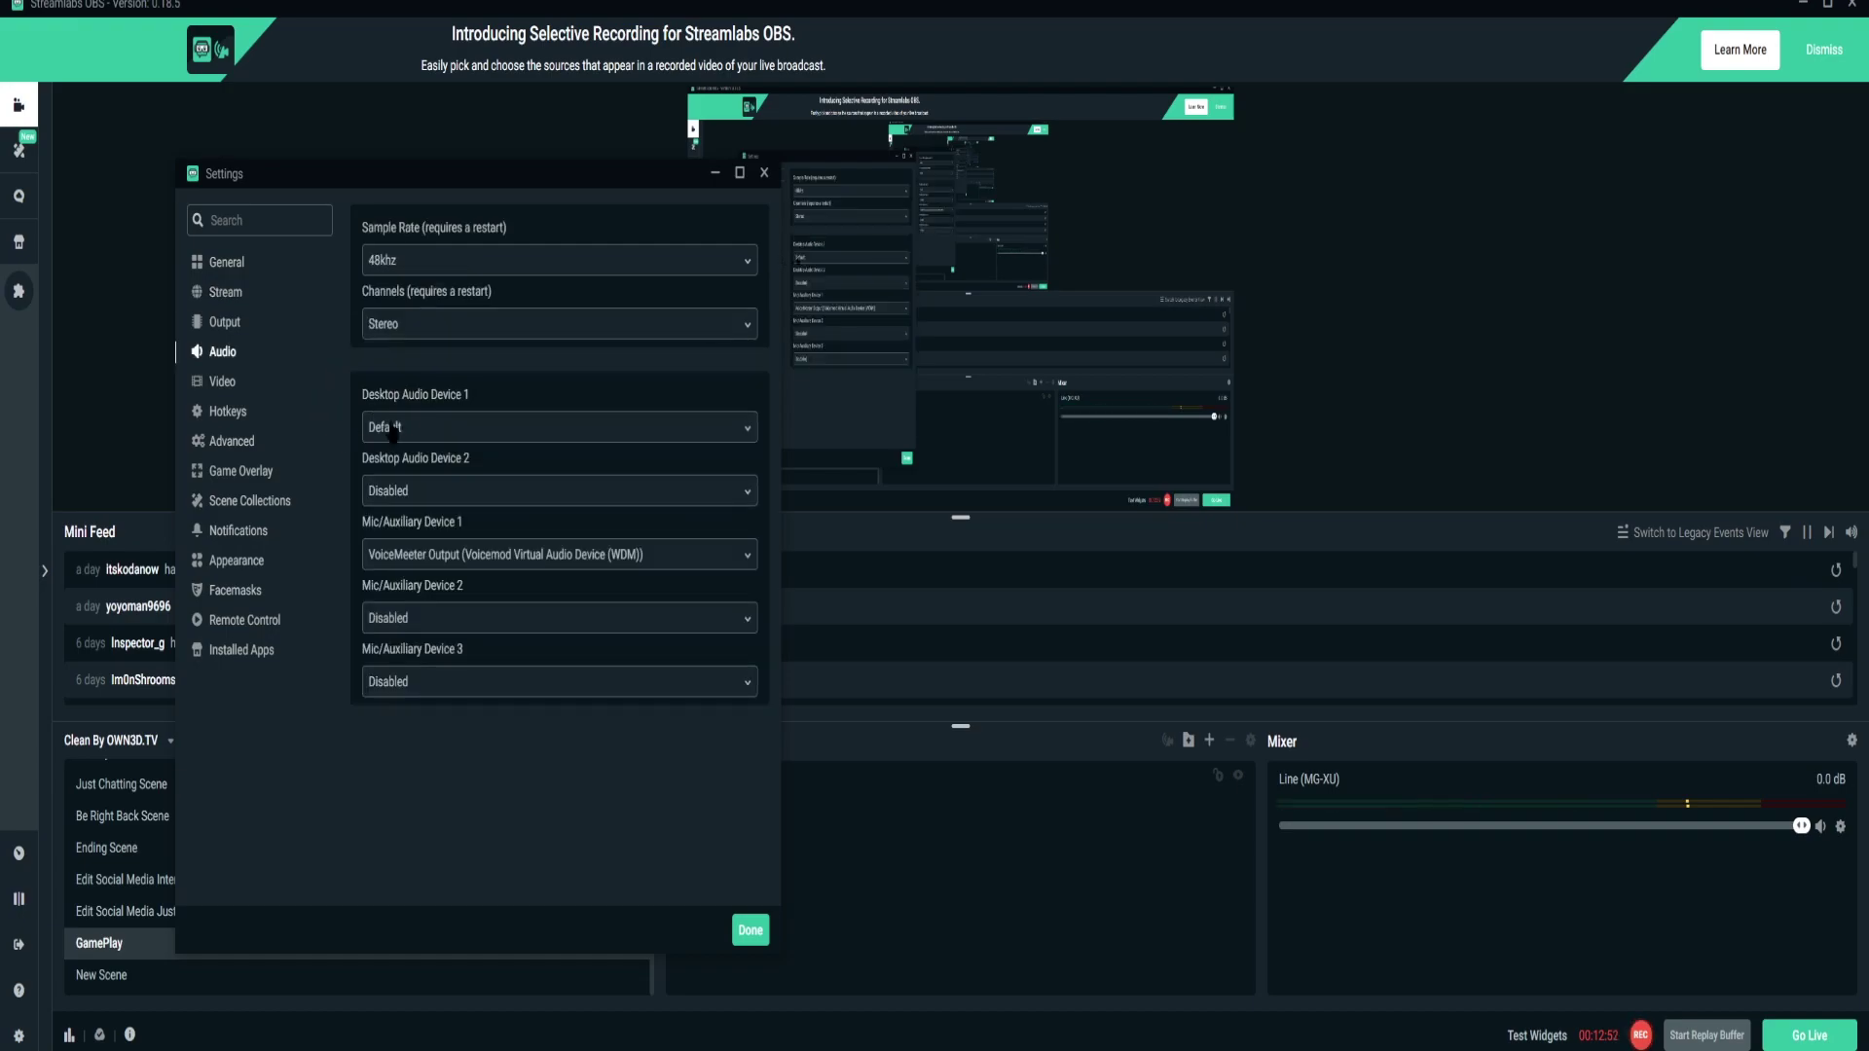
{"action": "left_click", "coordinate": [247, 324]}
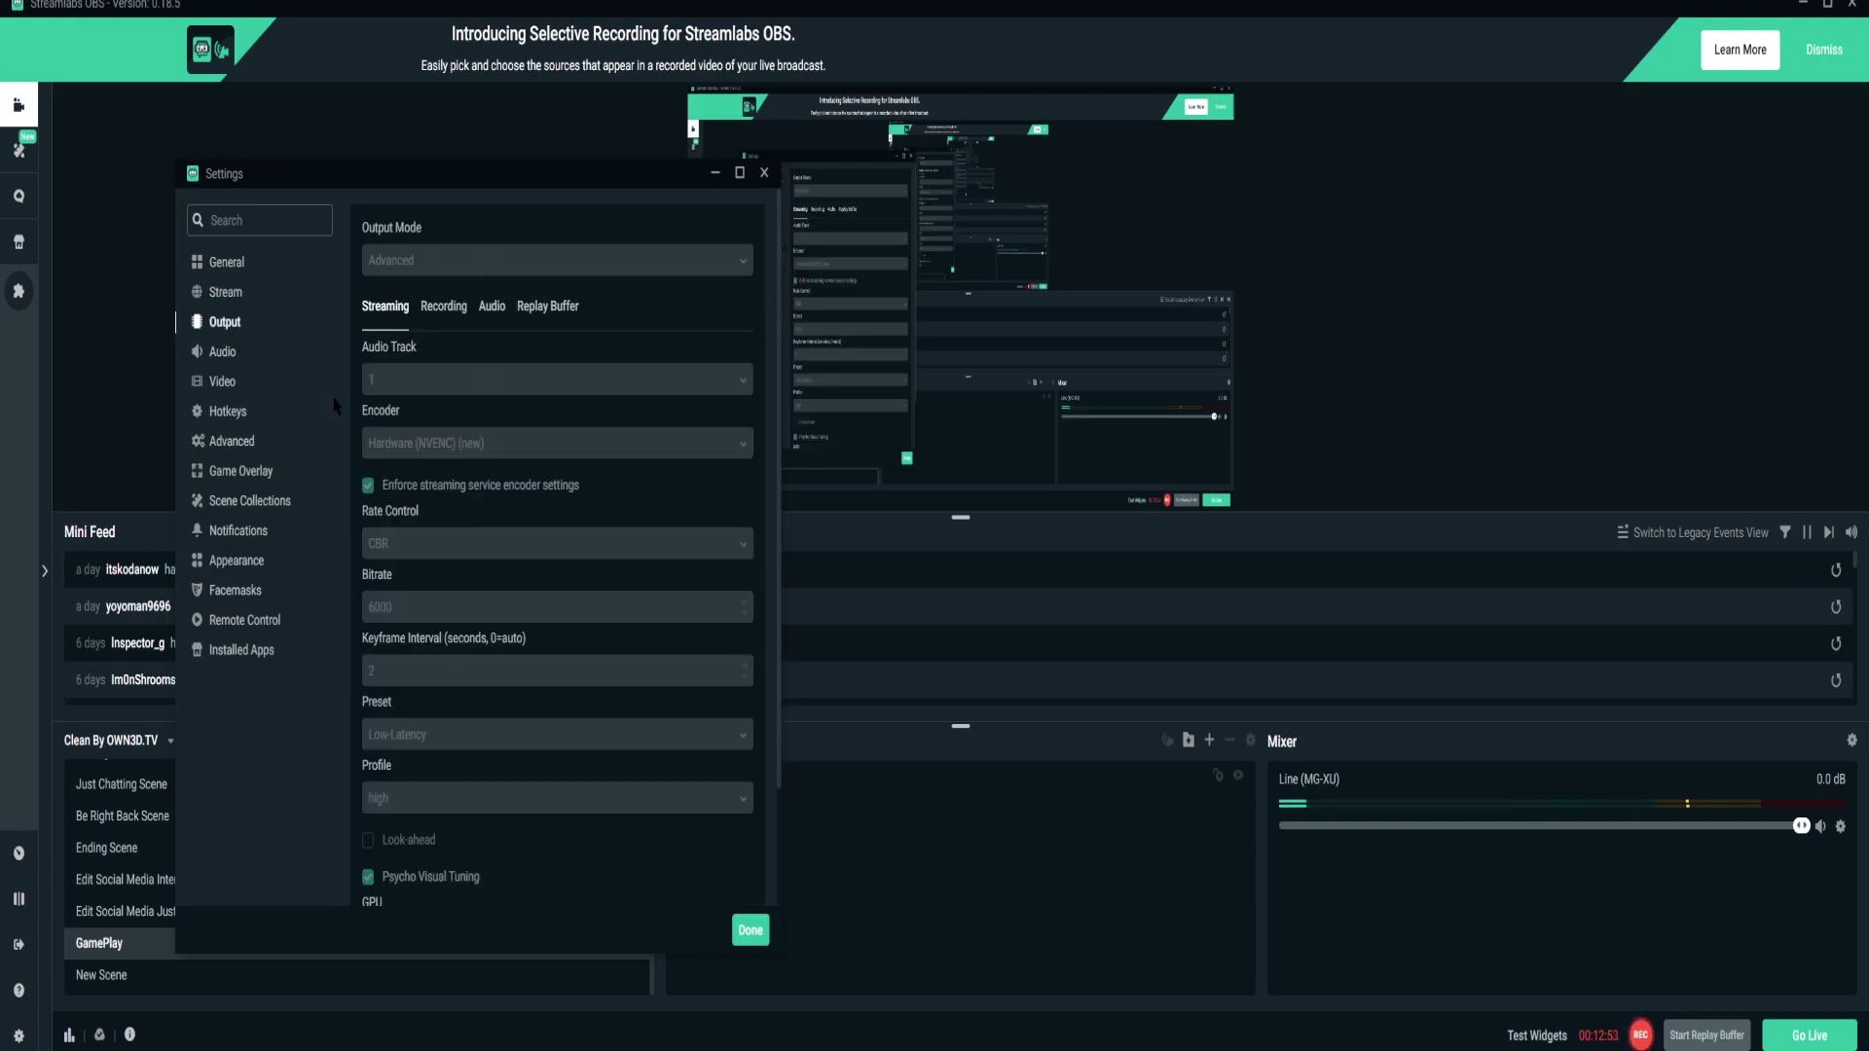
{"action": "left_click", "coordinate": [243, 304]}
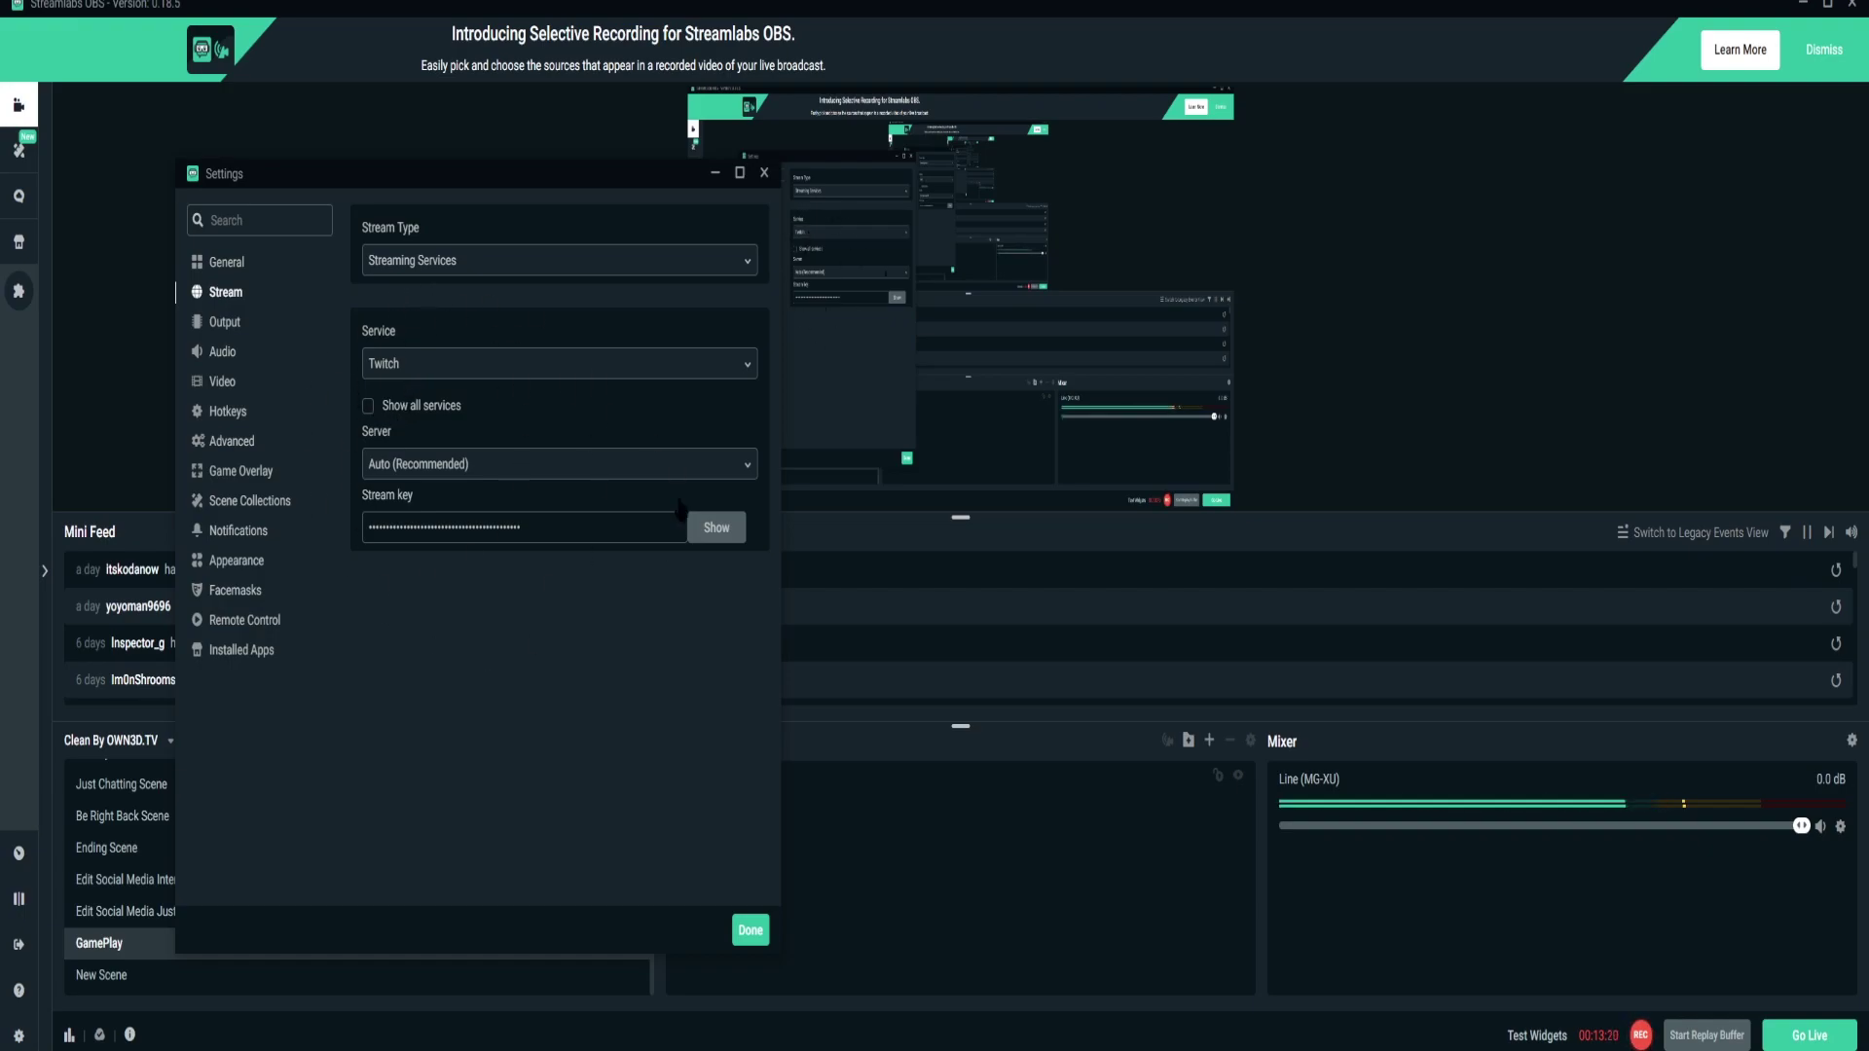
- Examine the streaming output settings, including the encoder, the enforced service encoder settings, rate control, bitrate and keyframe interval
{"action": "left_click", "coordinate": [224, 321]}
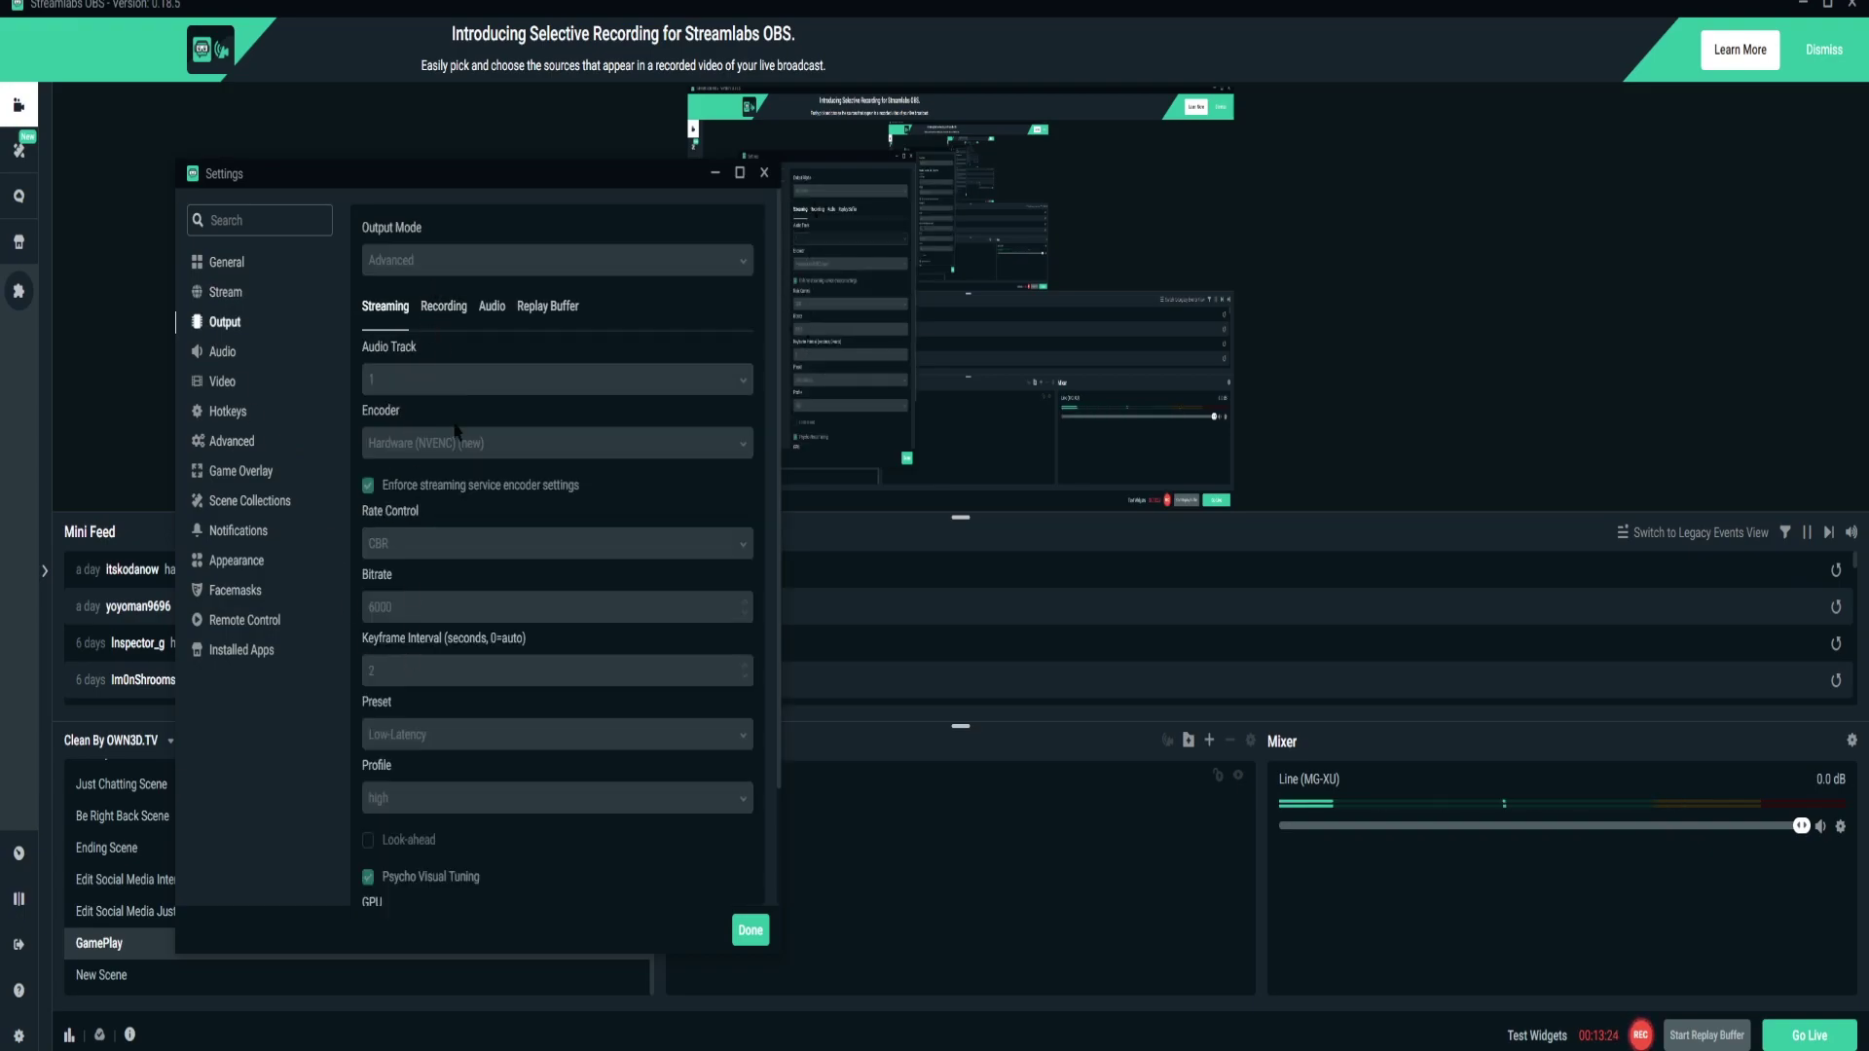
{"action": "scroll", "coordinate": [464, 551], "scroll_direction": "down", "scroll_amount": 1}
{"action": "scroll", "coordinate": [464, 551], "scroll_direction": "down", "scroll_amount": 1}
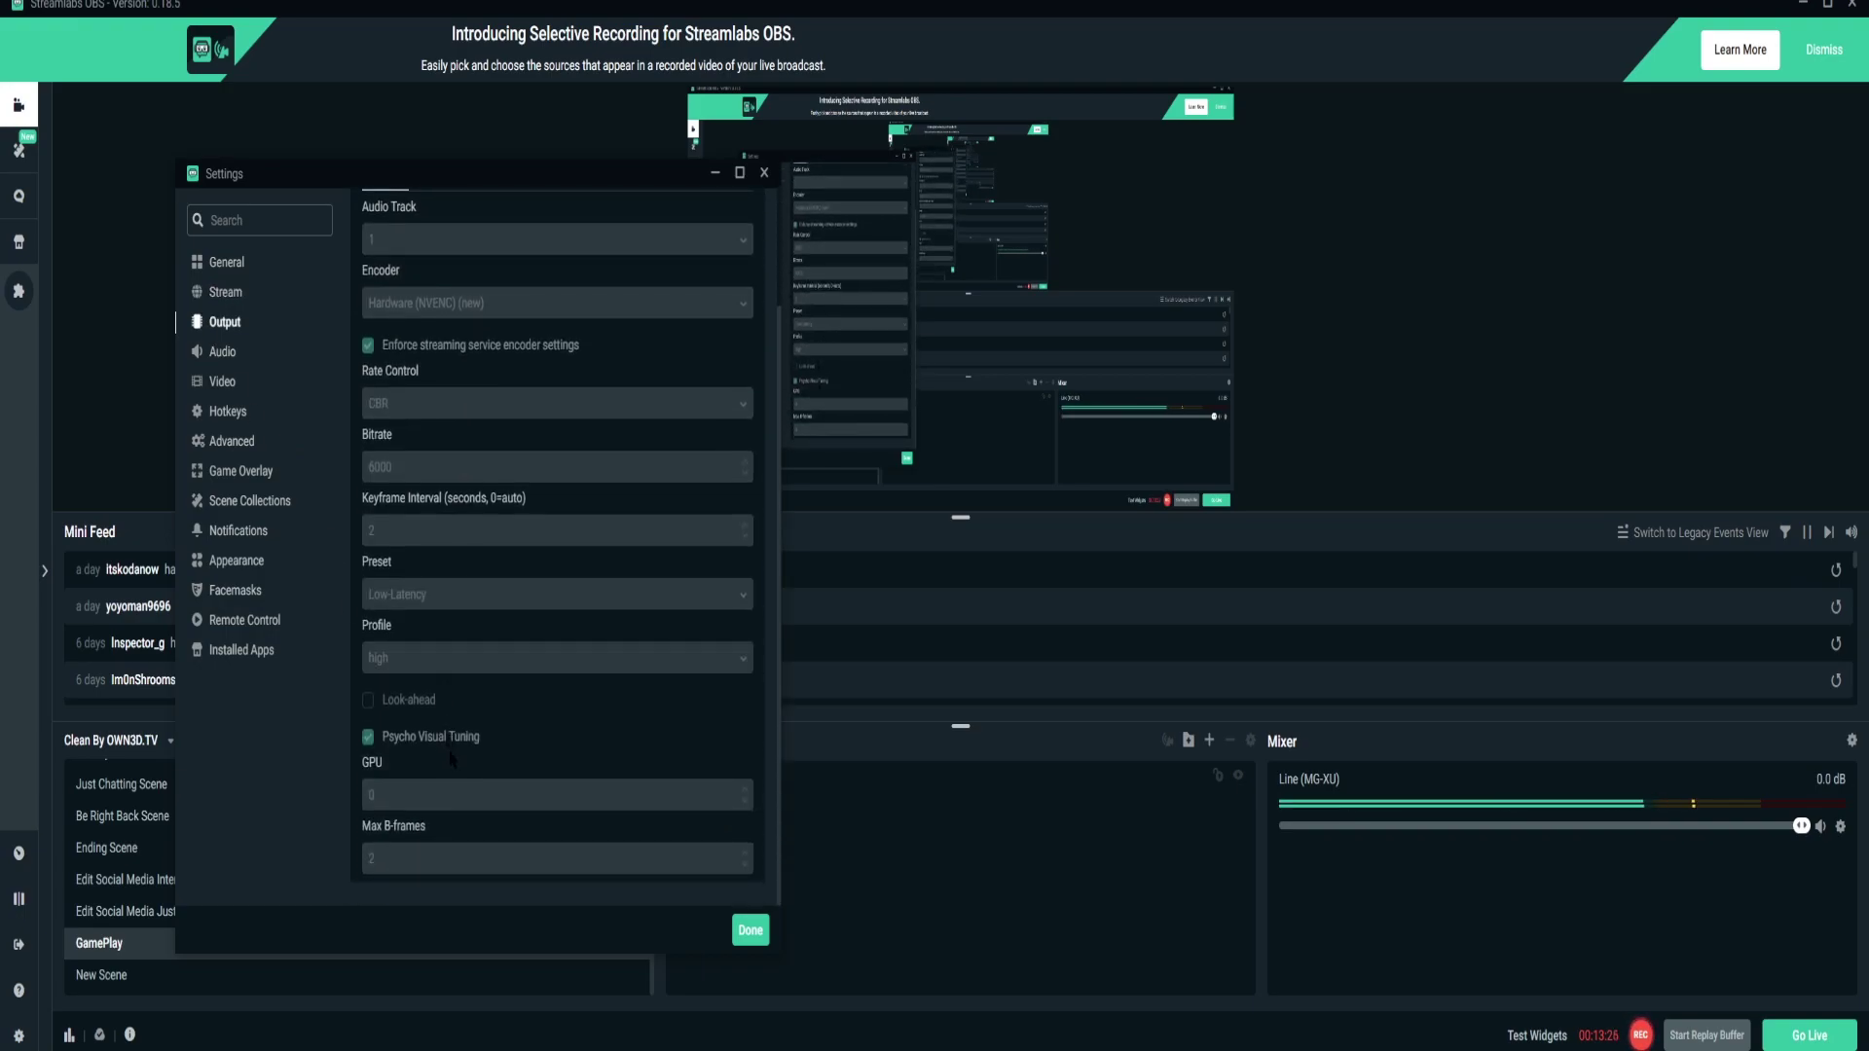
{"action": "scroll", "coordinate": [450, 758], "scroll_direction": "up", "scroll_amount": 2}
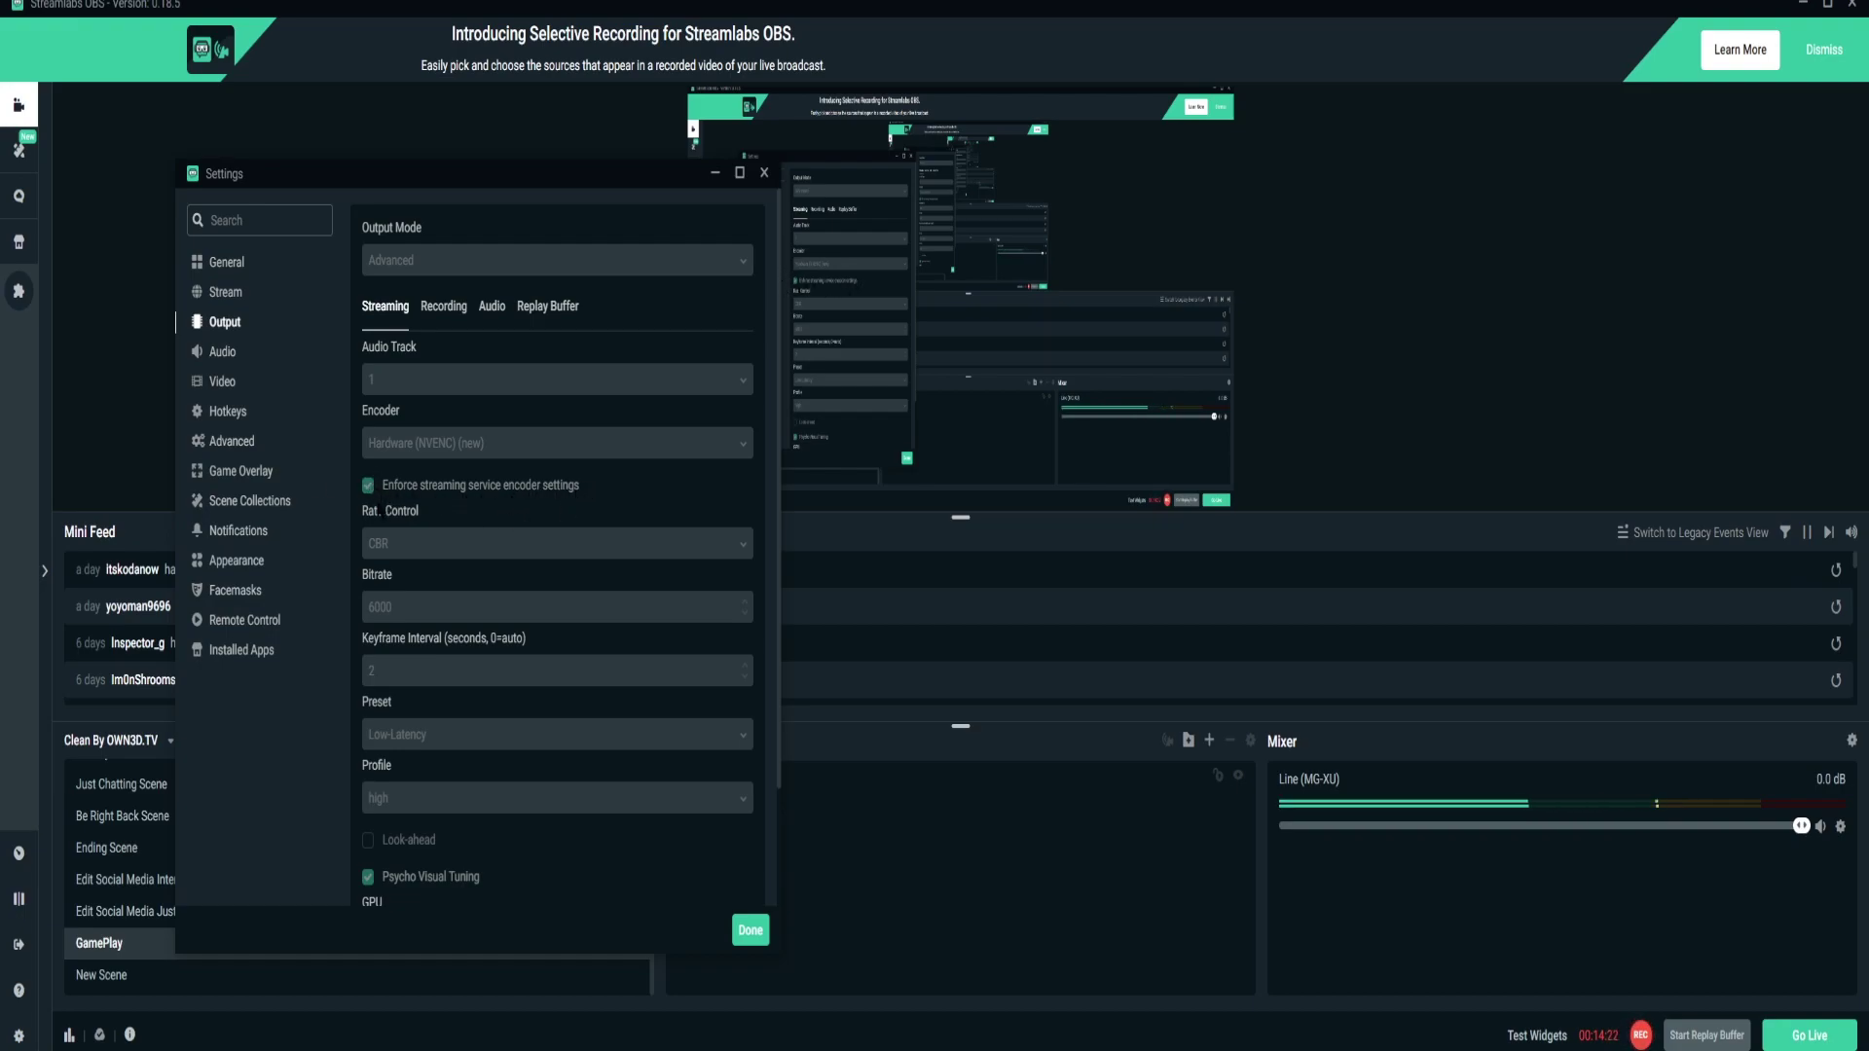
{"action": "left_click", "coordinate": [369, 484]}
{"action": "left_click", "coordinate": [369, 484]}
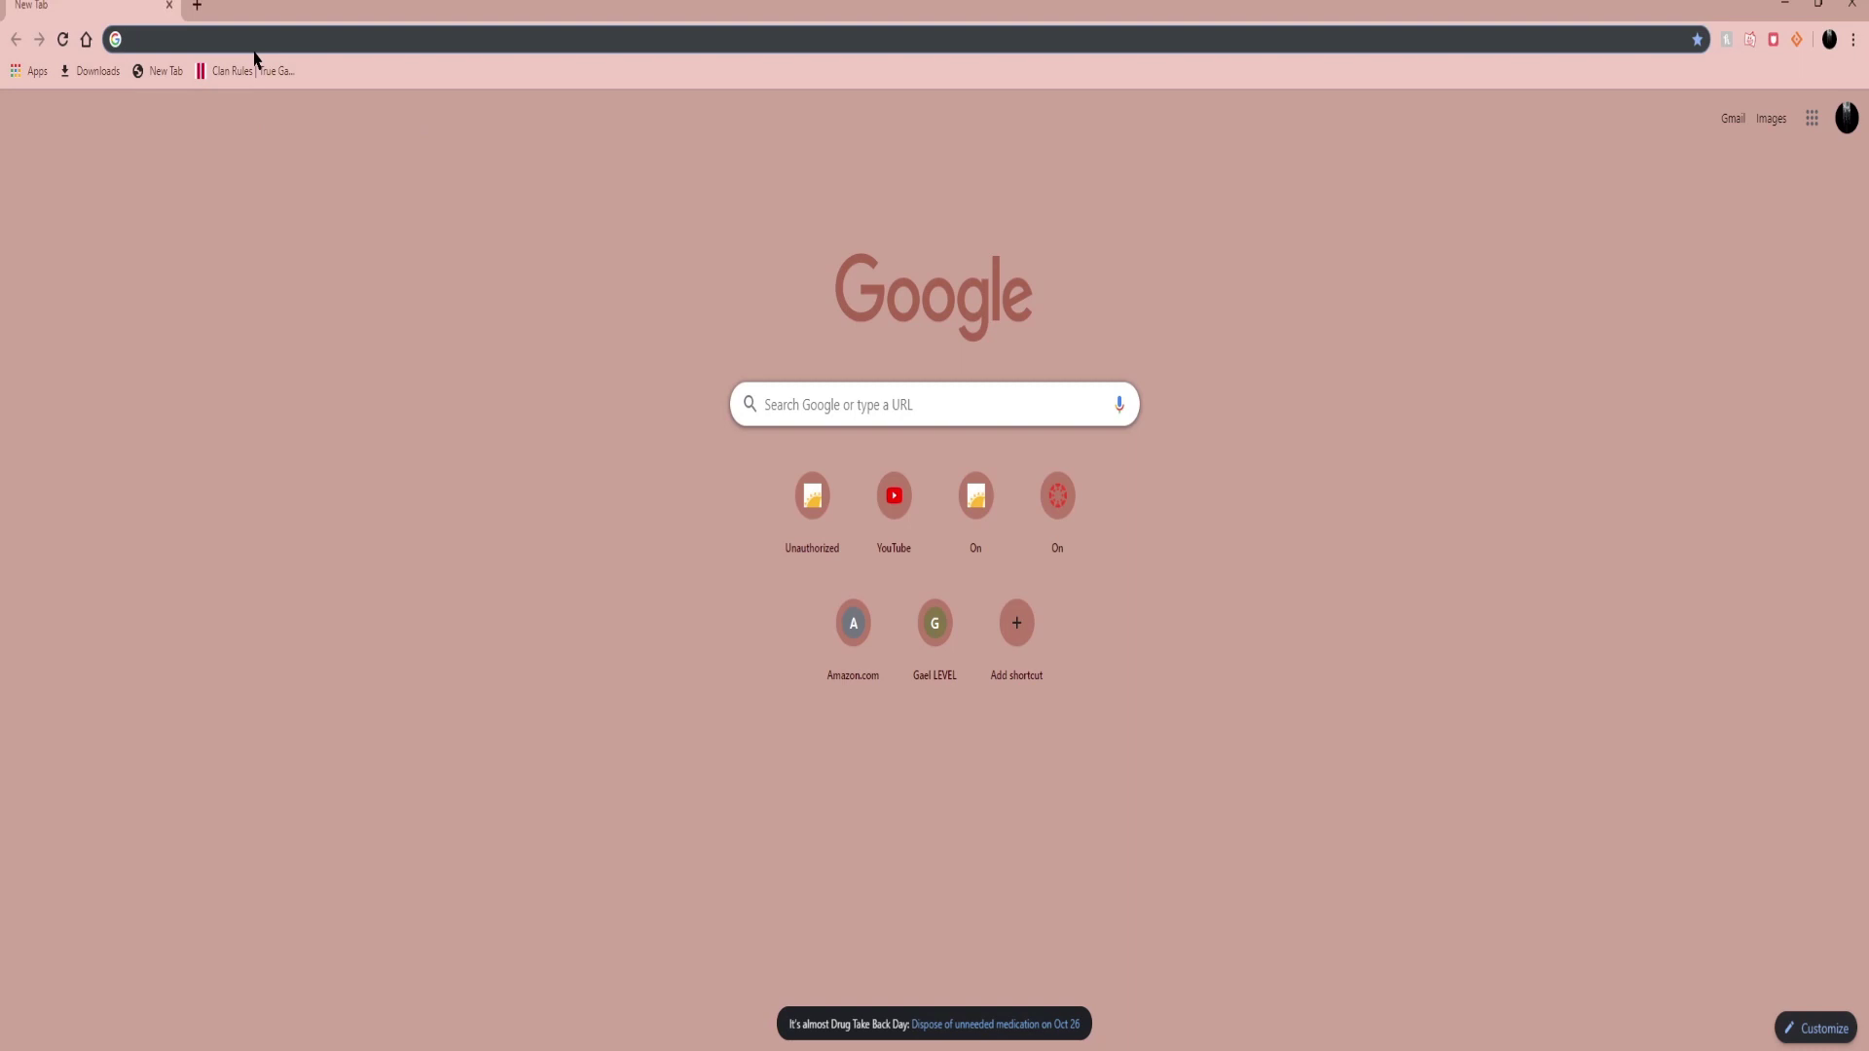
- In the web browser, search for "ookla speed test", open the Speedtest site and run an internet speed test
{"action": "type", "text": "ookla"}
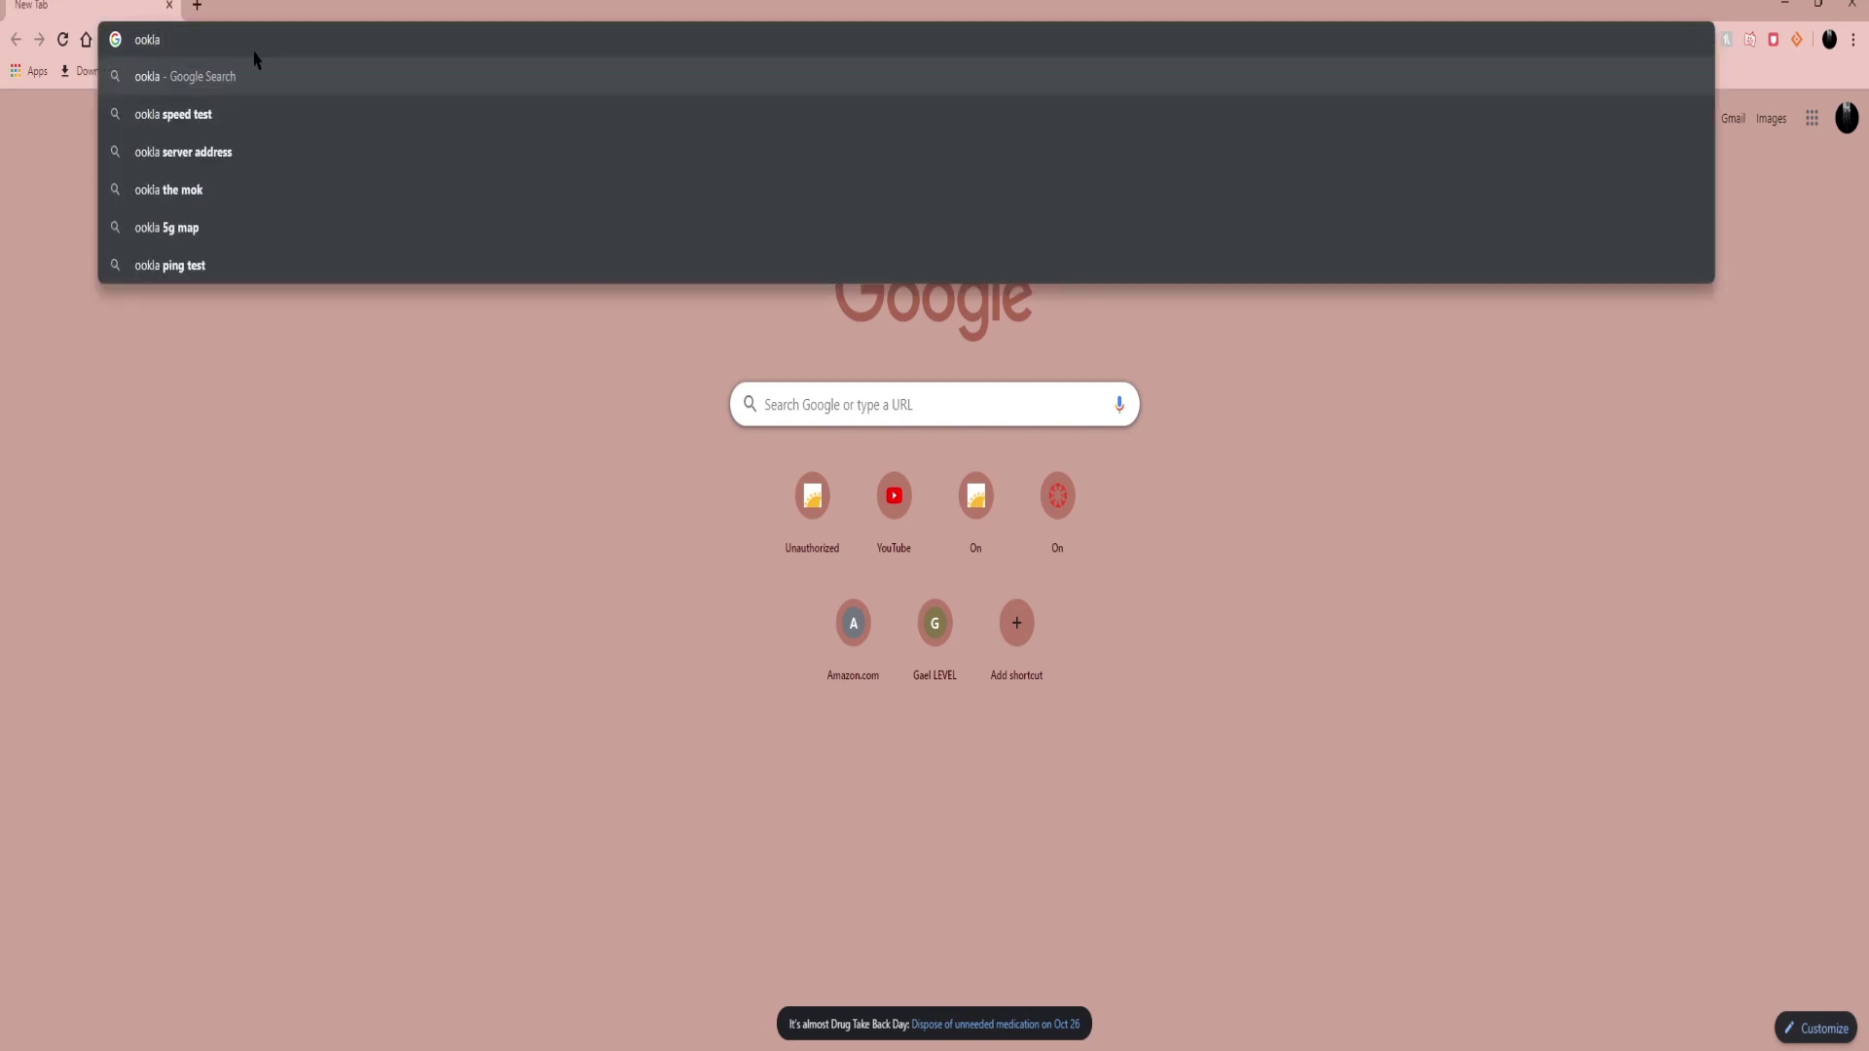
{"action": "type", "text": " speed"}
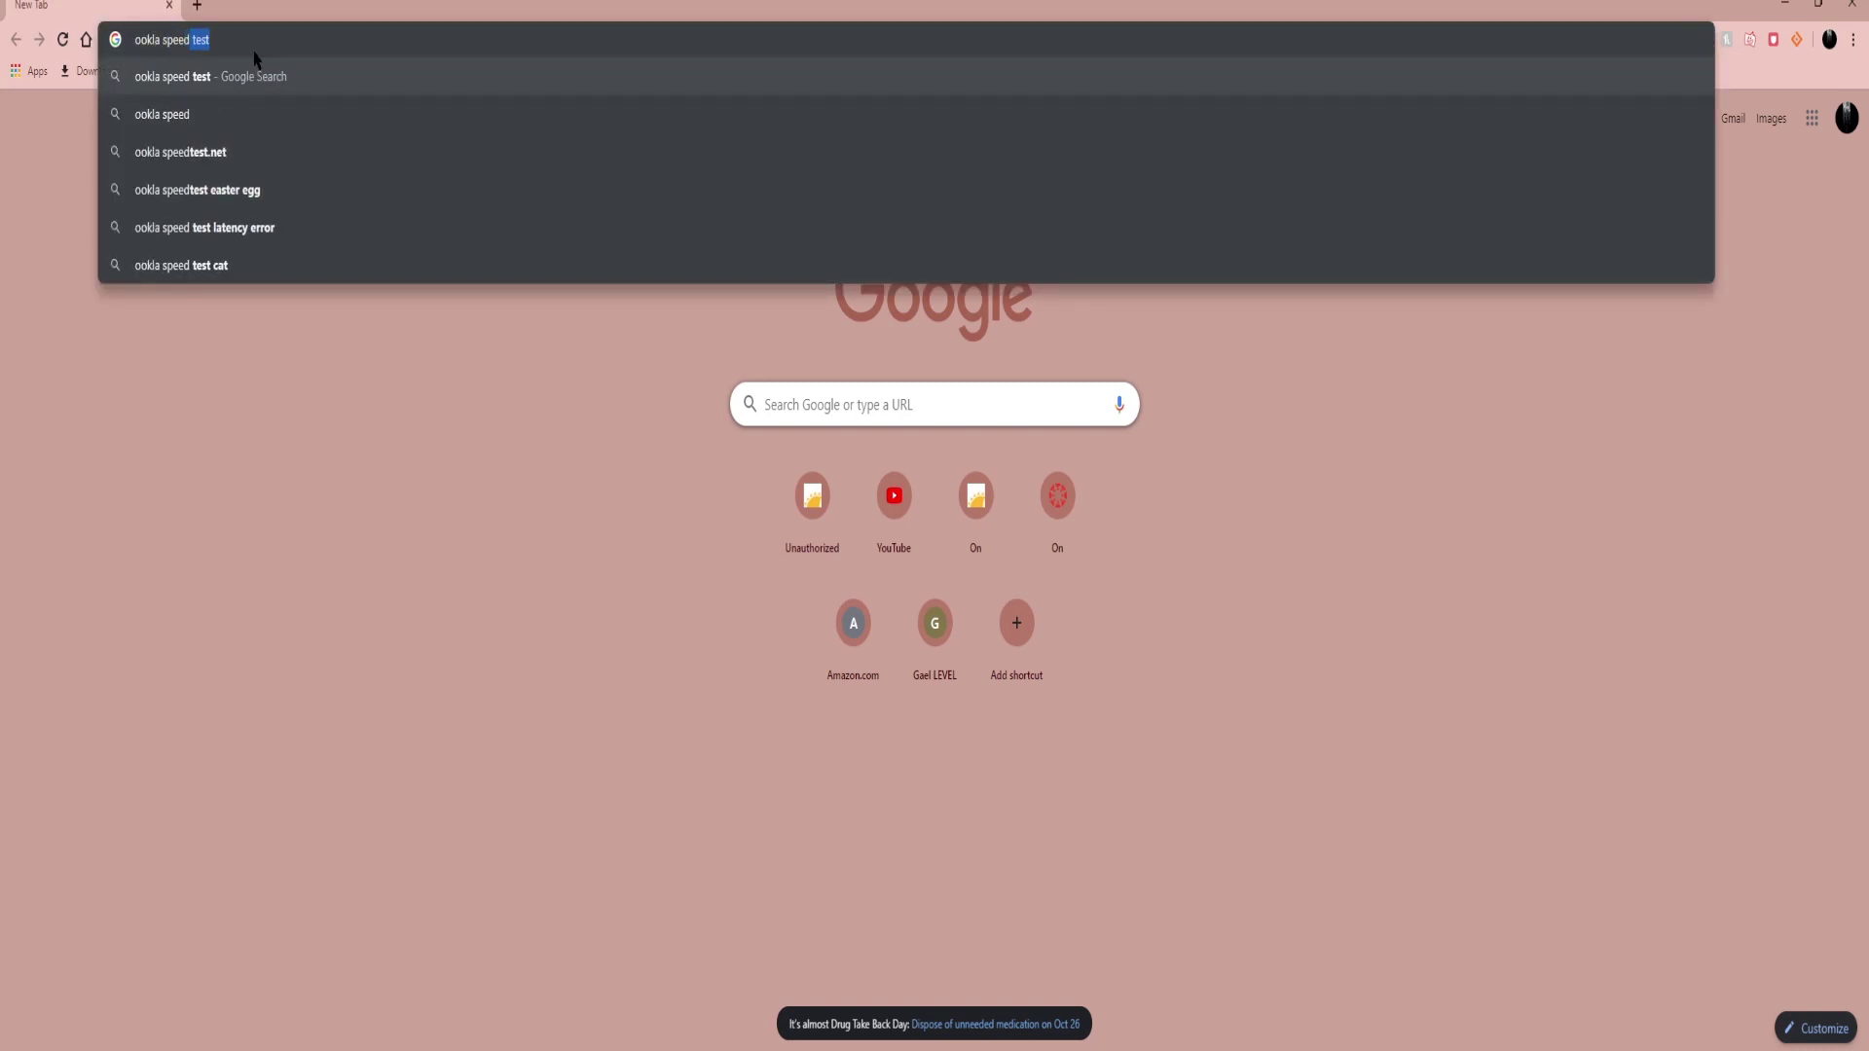
{"action": "left_click", "coordinate": [270, 76]}
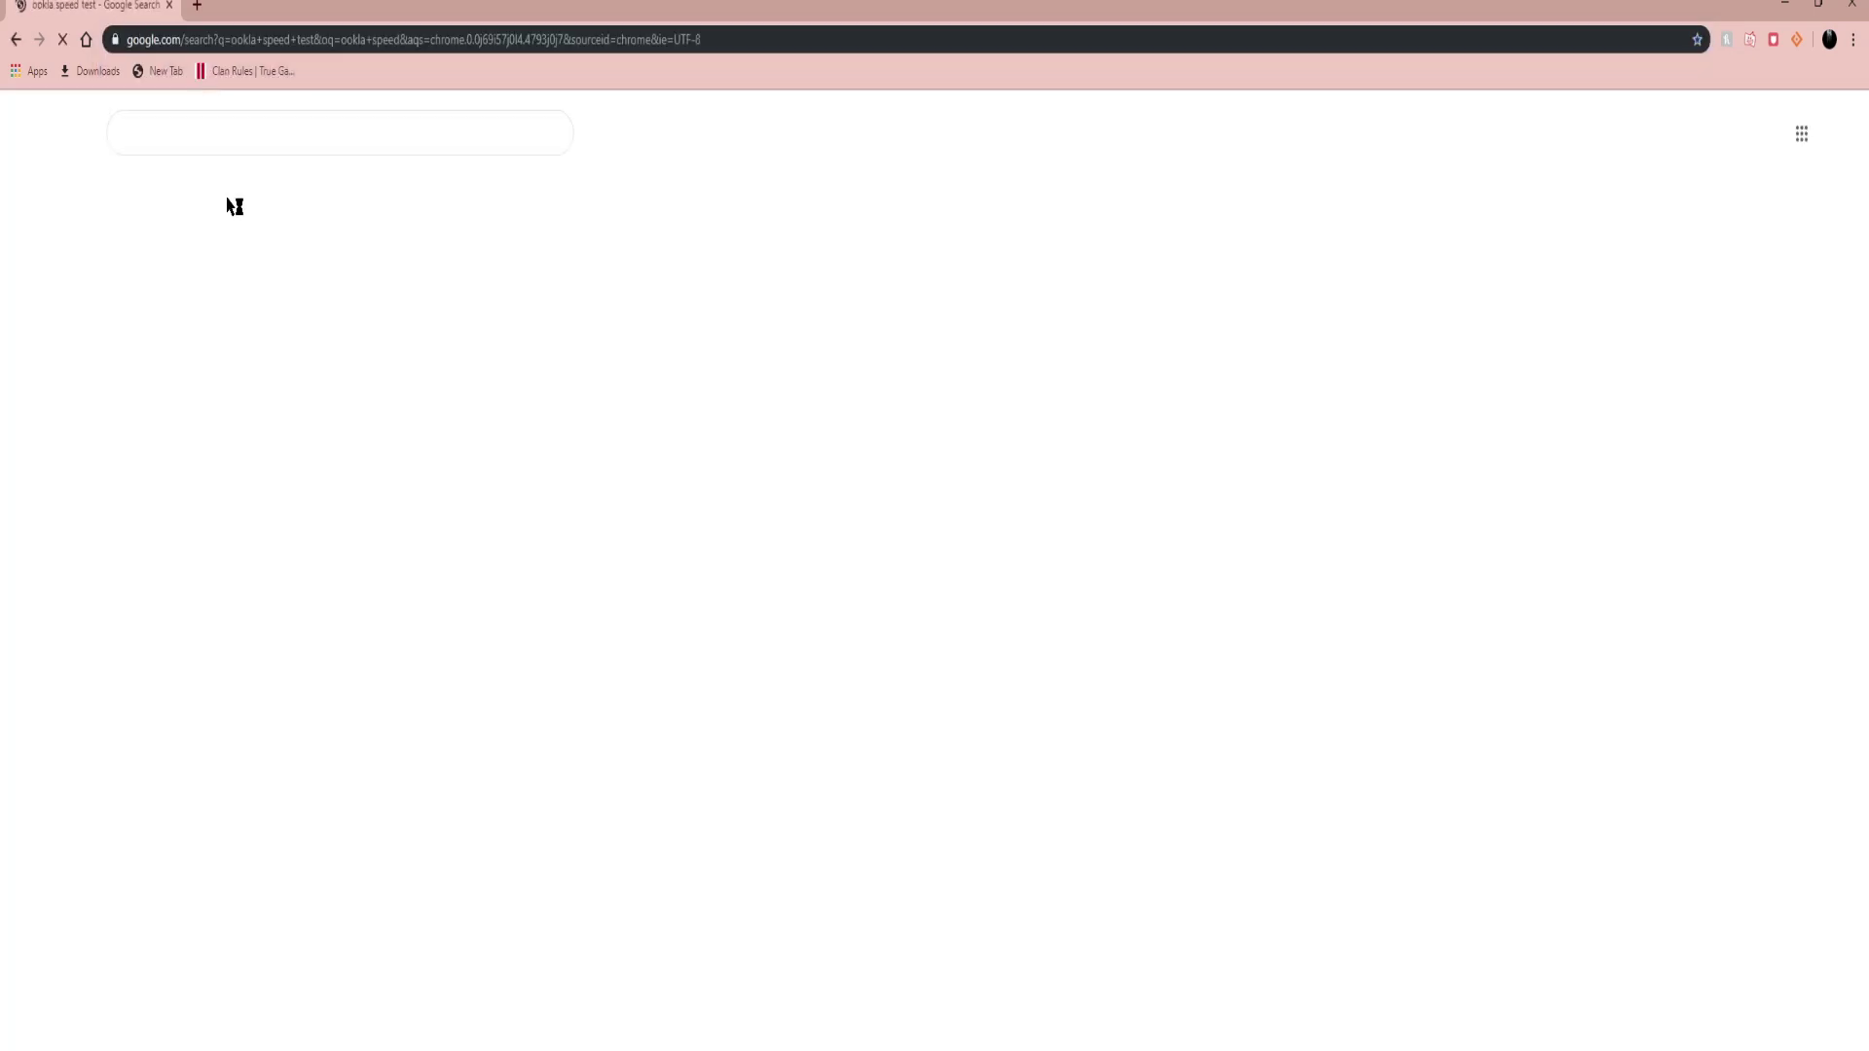
{"action": "left_click", "coordinate": [407, 268]}
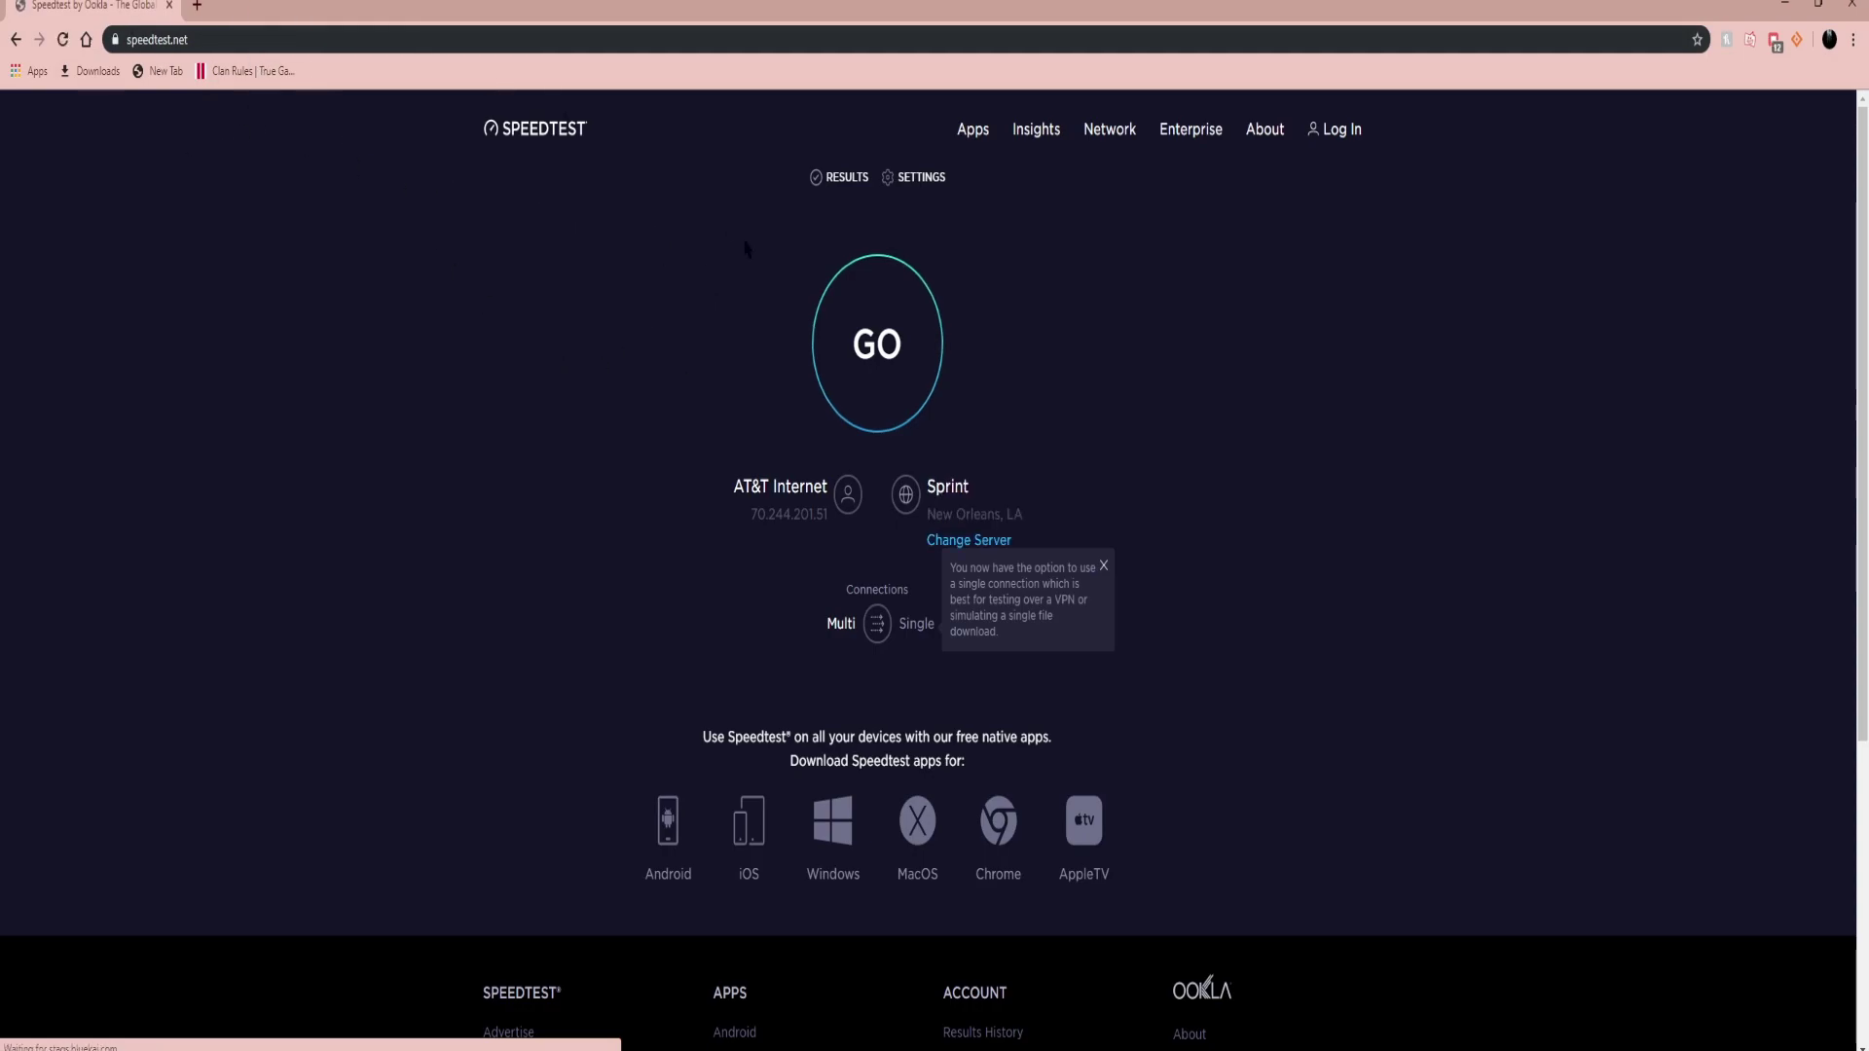
{"action": "left_click", "coordinate": [875, 343]}
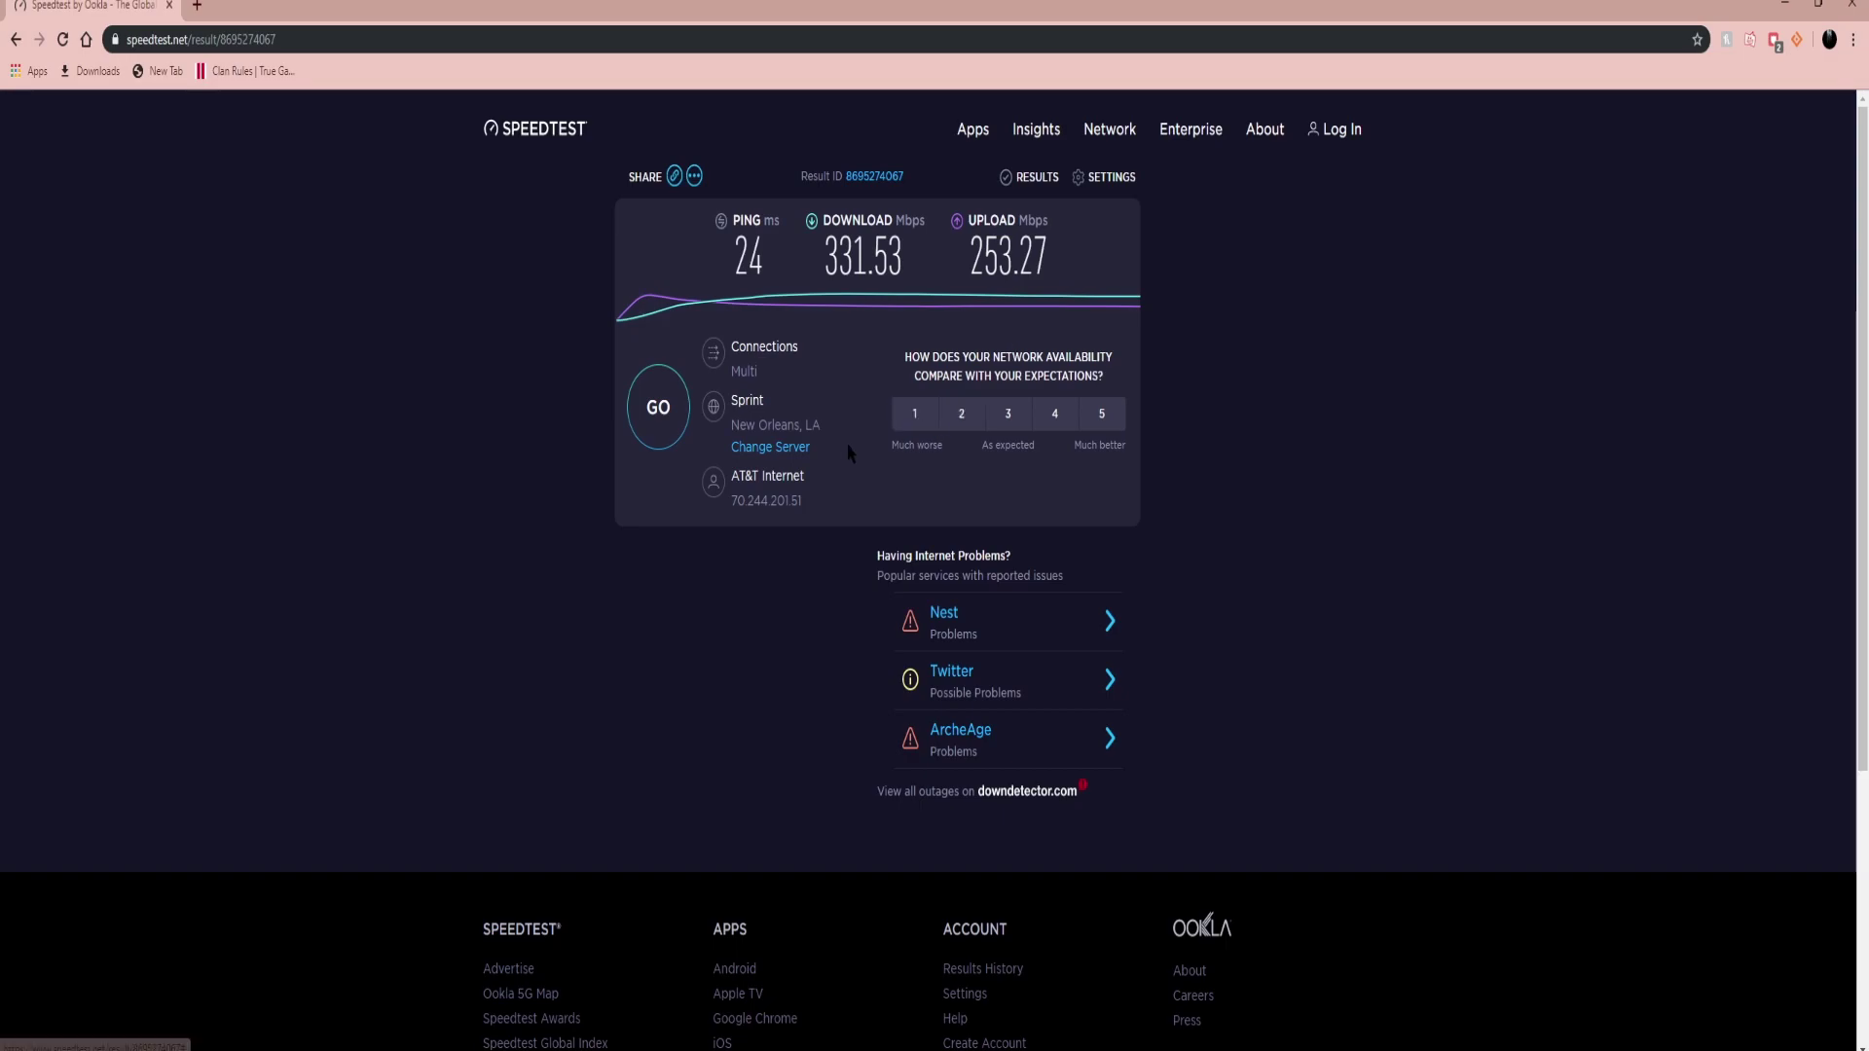
- Switch back to the Streamlabs OBS settings and examine the streaming bitrate, keyframe interval, preset, profile, GPU and max B-frames options
{"action": "mouse_move", "coordinate": [259, 1050]}
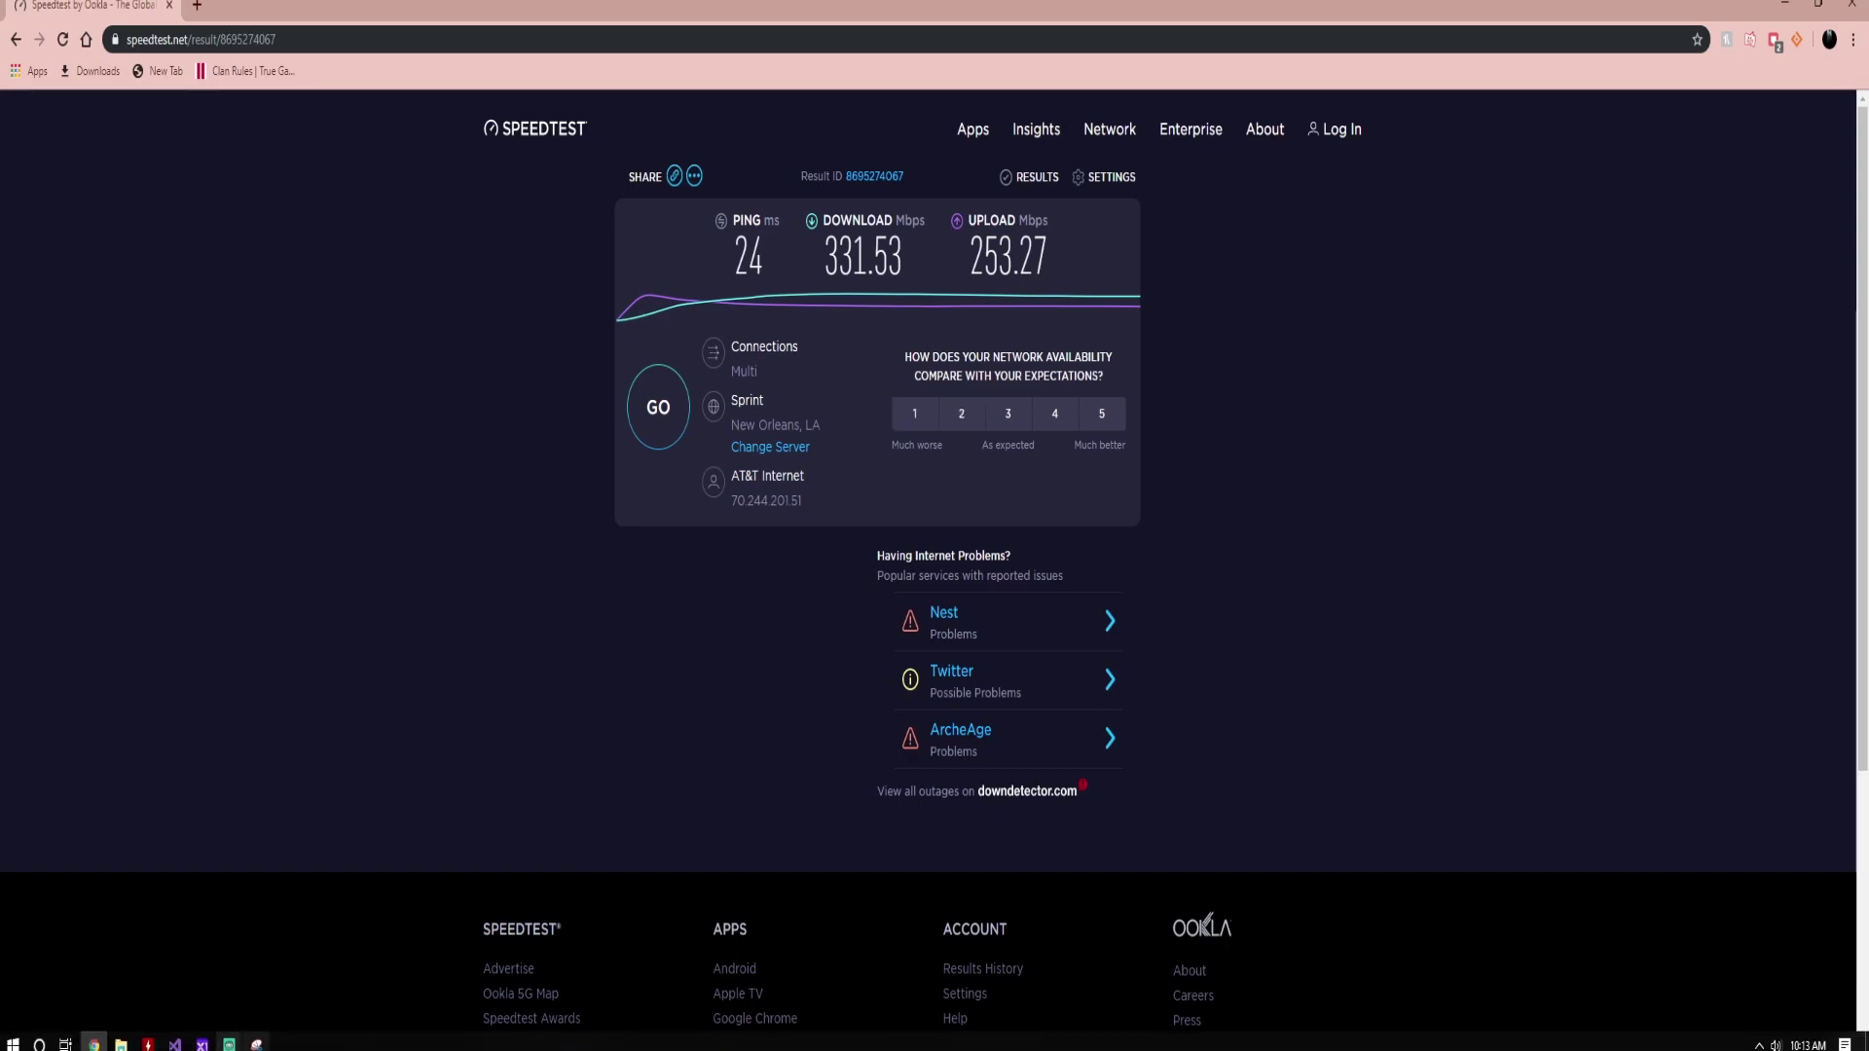
{"action": "left_click", "coordinate": [307, 978]}
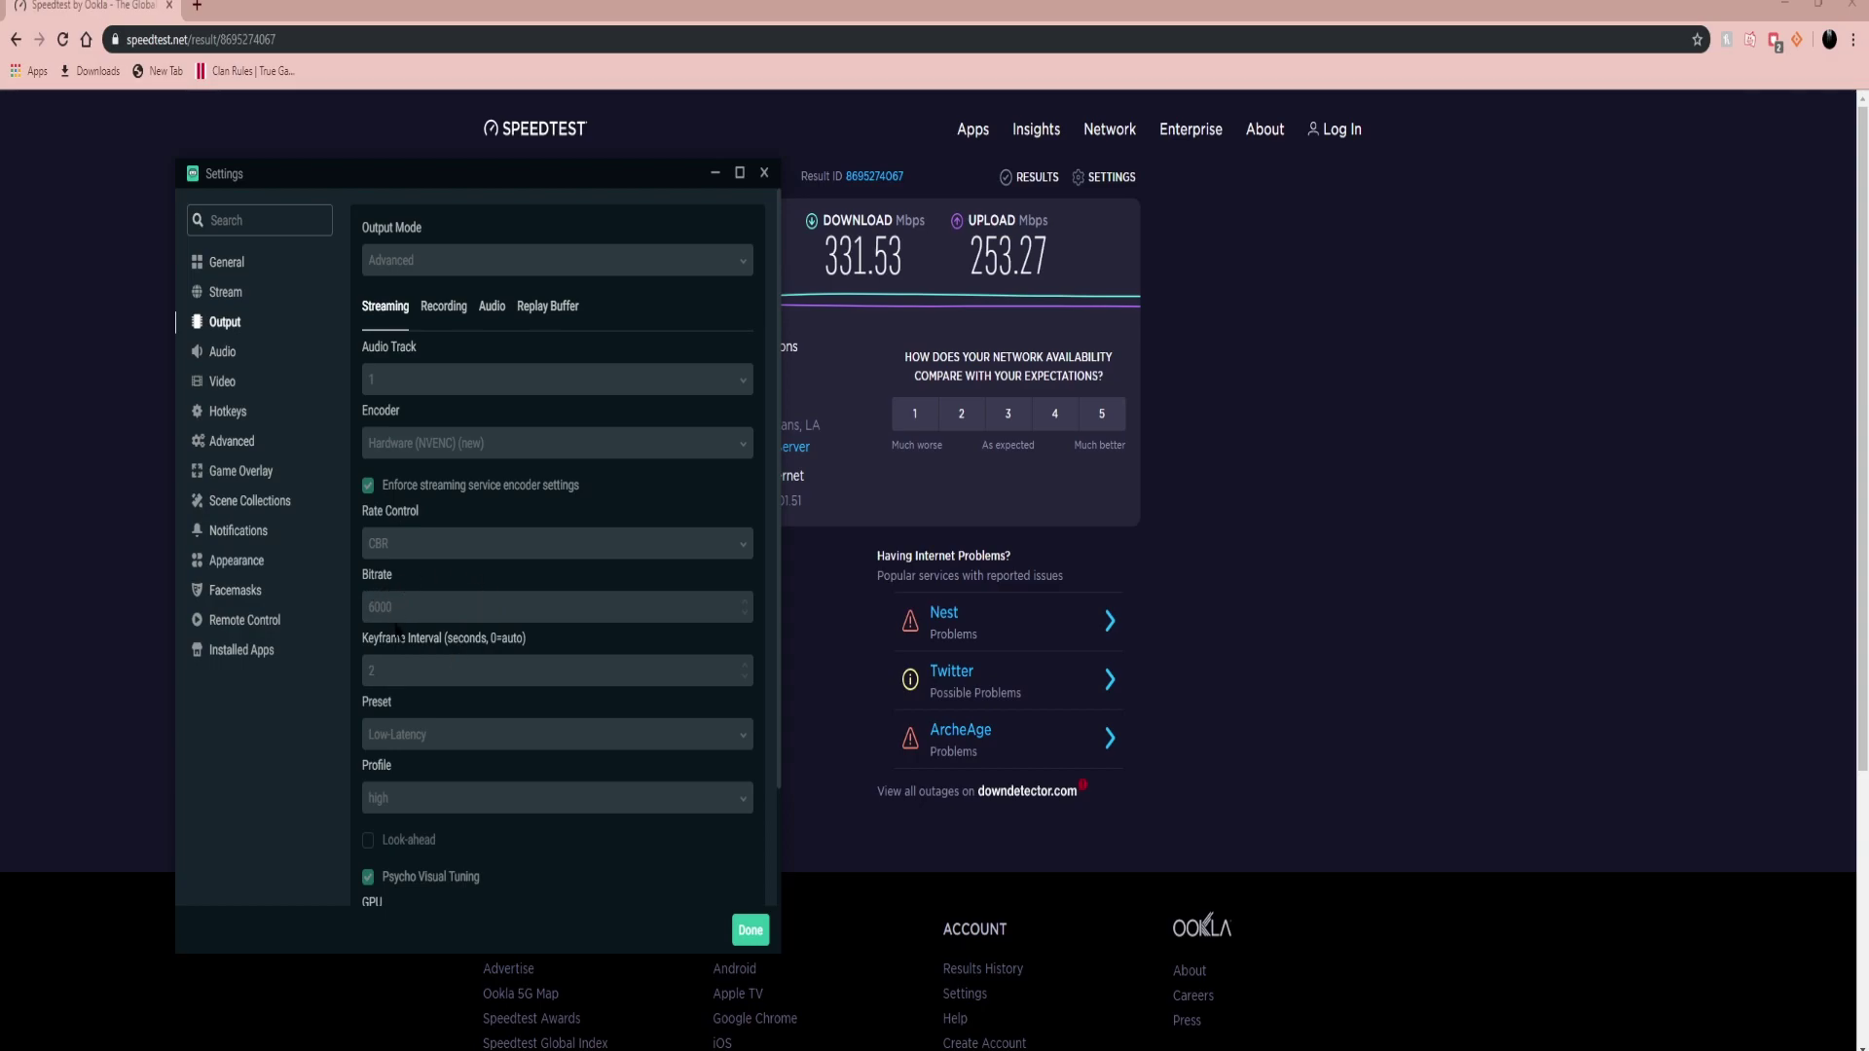
{"action": "scroll", "coordinate": [357, 645], "scroll_direction": "down", "scroll_amount": 2}
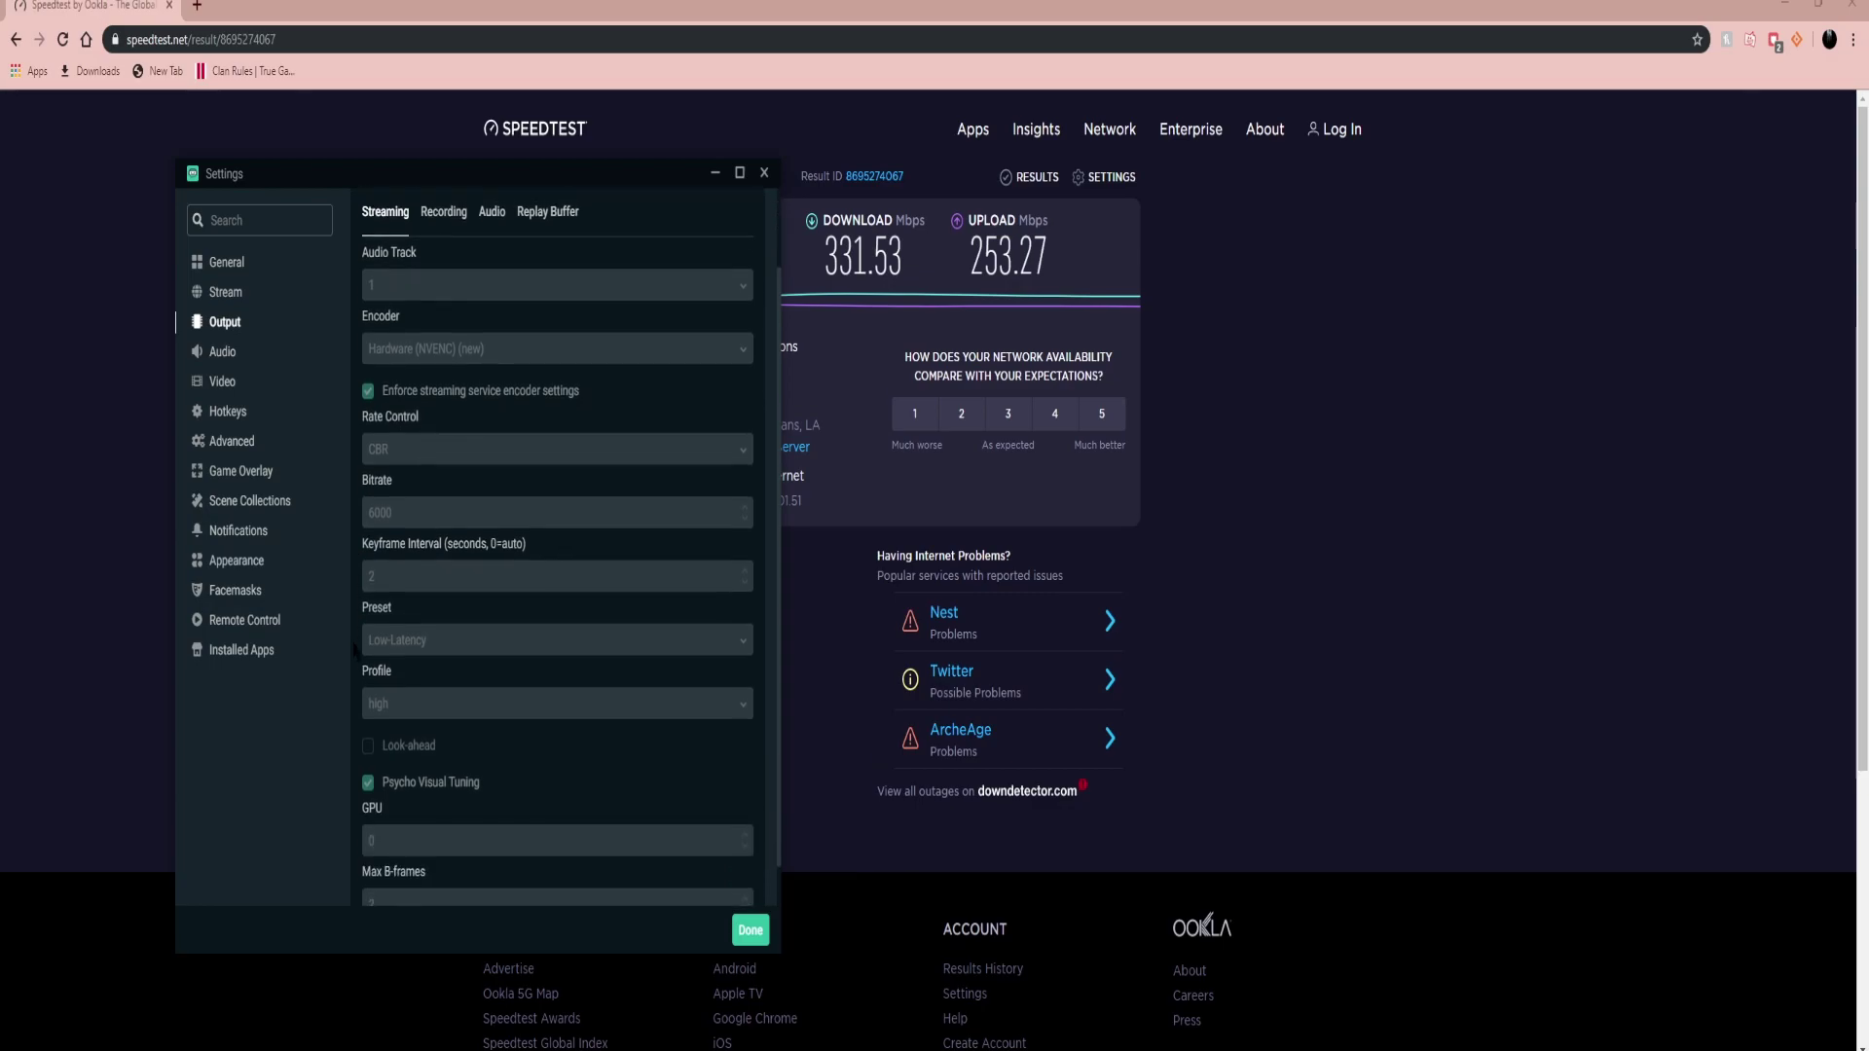
{"action": "scroll", "coordinate": [370, 653], "scroll_direction": "up", "scroll_amount": 2}
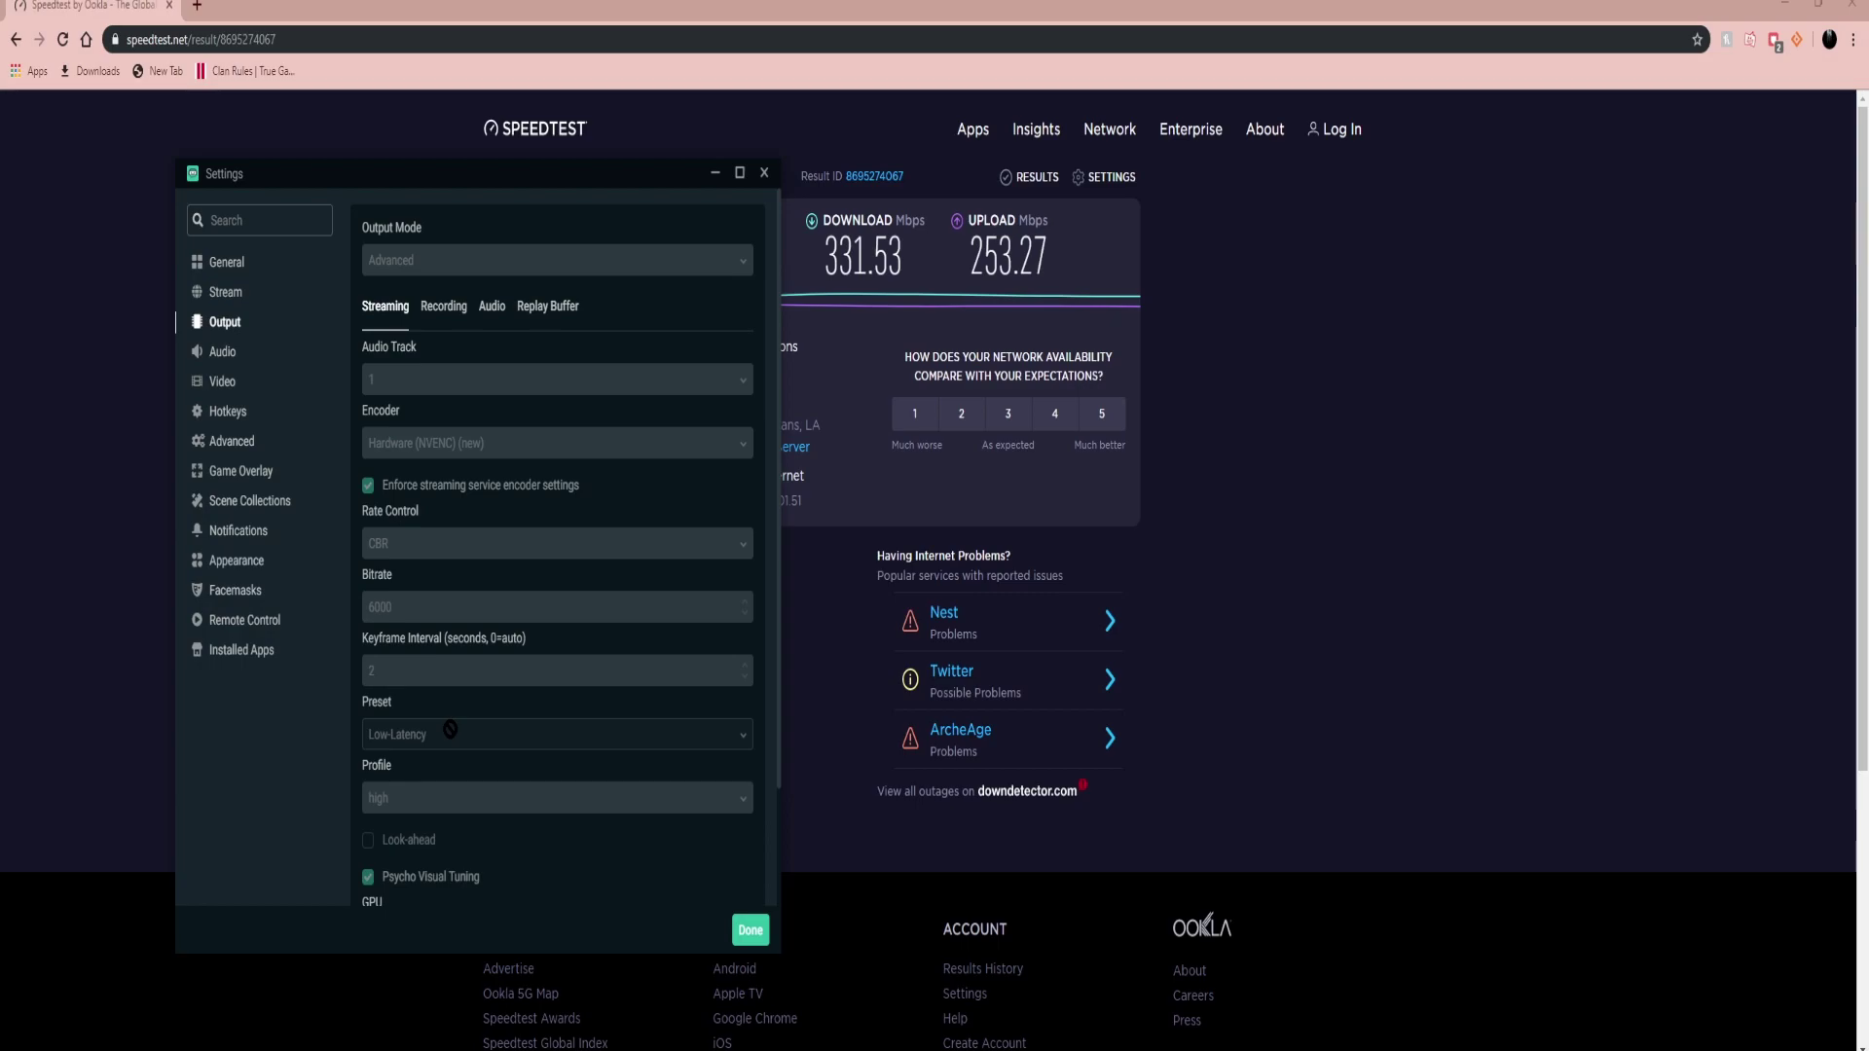
{"action": "scroll", "coordinate": [457, 745], "scroll_direction": "down", "scroll_amount": 3}
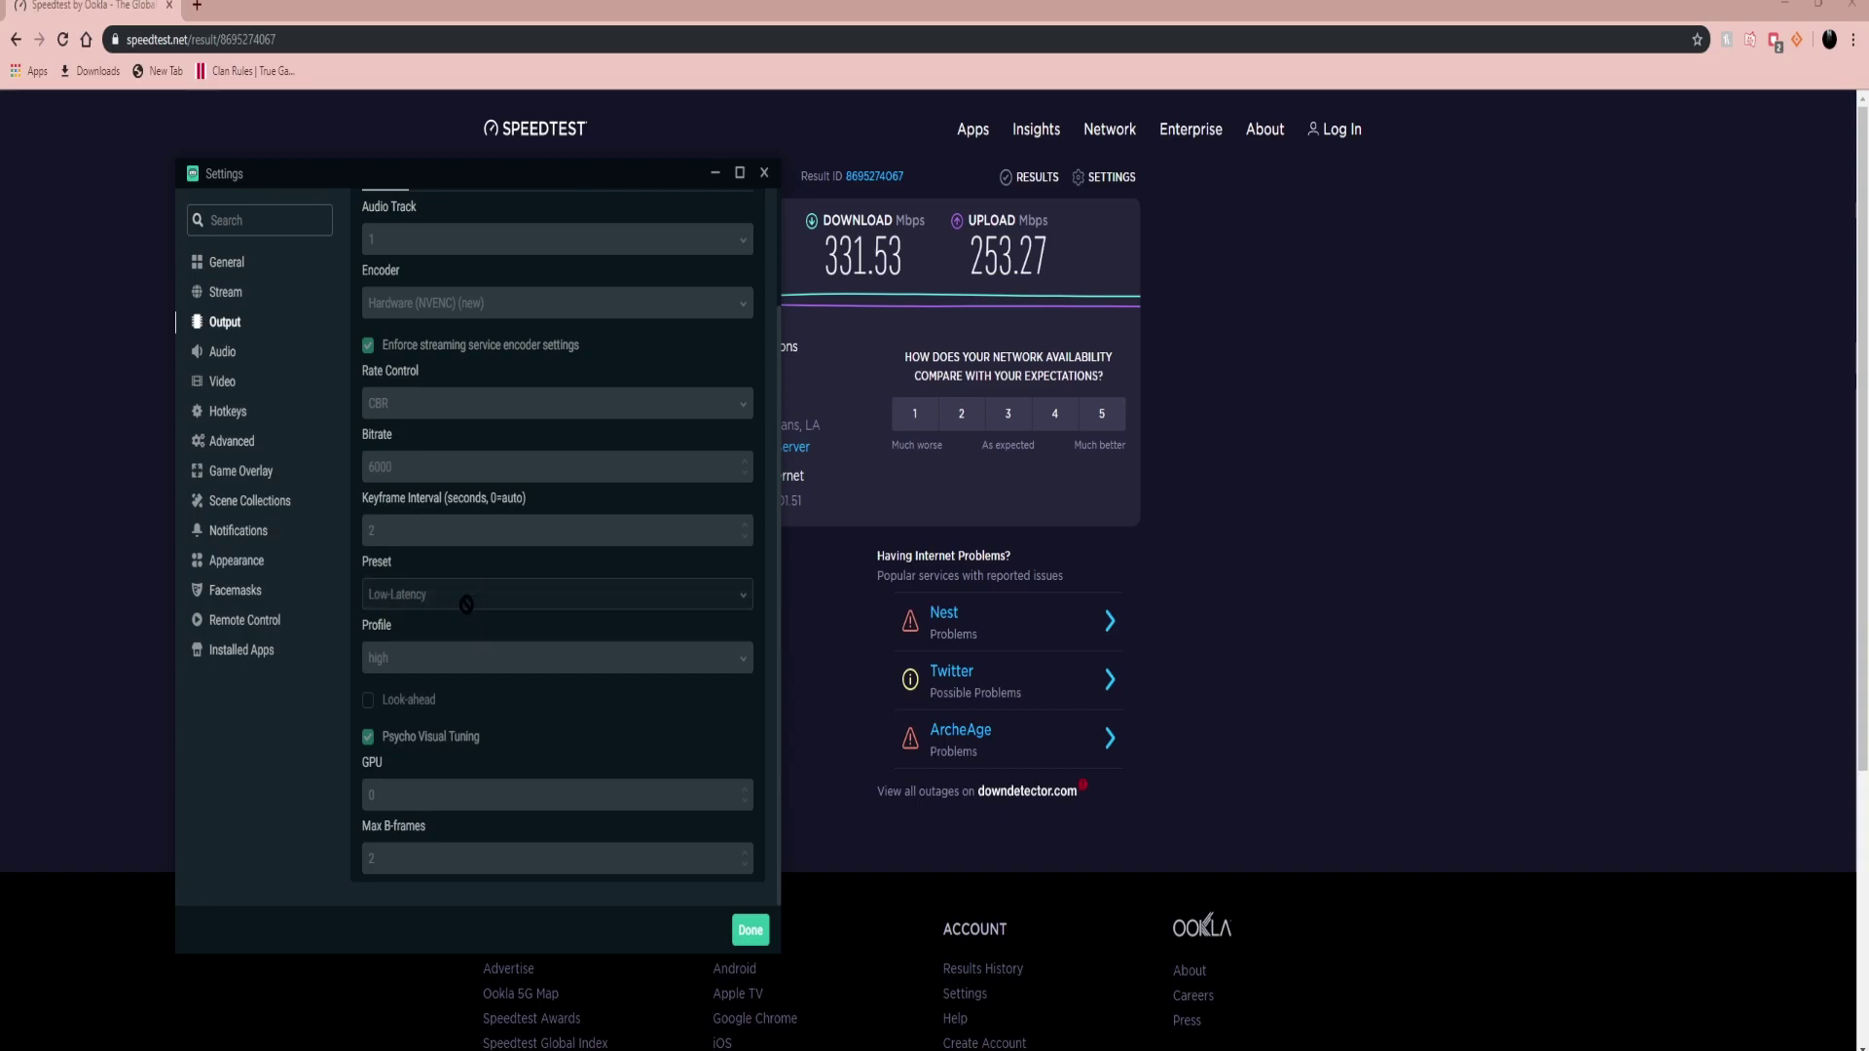
{"action": "scroll", "coordinate": [417, 643], "scroll_direction": "up", "scroll_amount": 3}
{"action": "scroll", "coordinate": [417, 644], "scroll_direction": "down", "scroll_amount": 3}
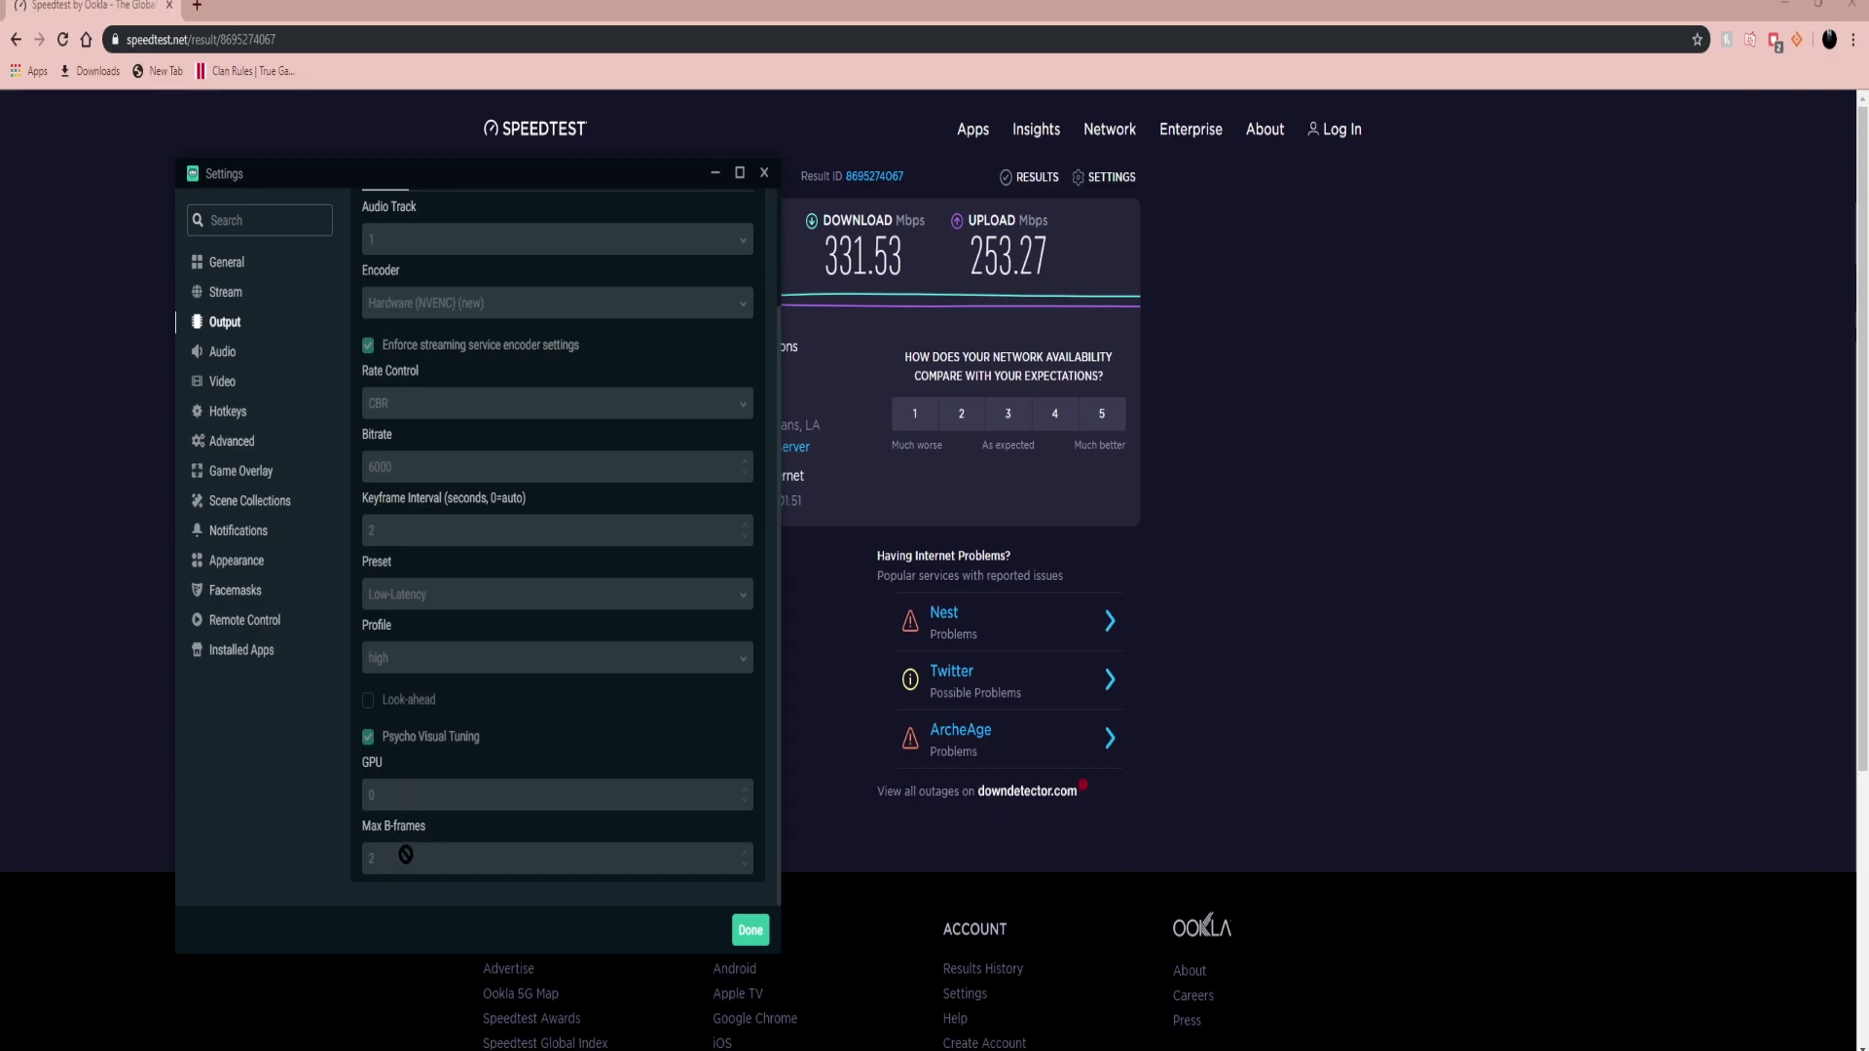
{"action": "scroll", "coordinate": [406, 854], "scroll_direction": "up", "scroll_amount": 3}
{"action": "scroll", "coordinate": [438, 857], "scroll_direction": "down", "scroll_amount": 2}
{"action": "scroll", "coordinate": [423, 817], "scroll_direction": "up", "scroll_amount": 3}
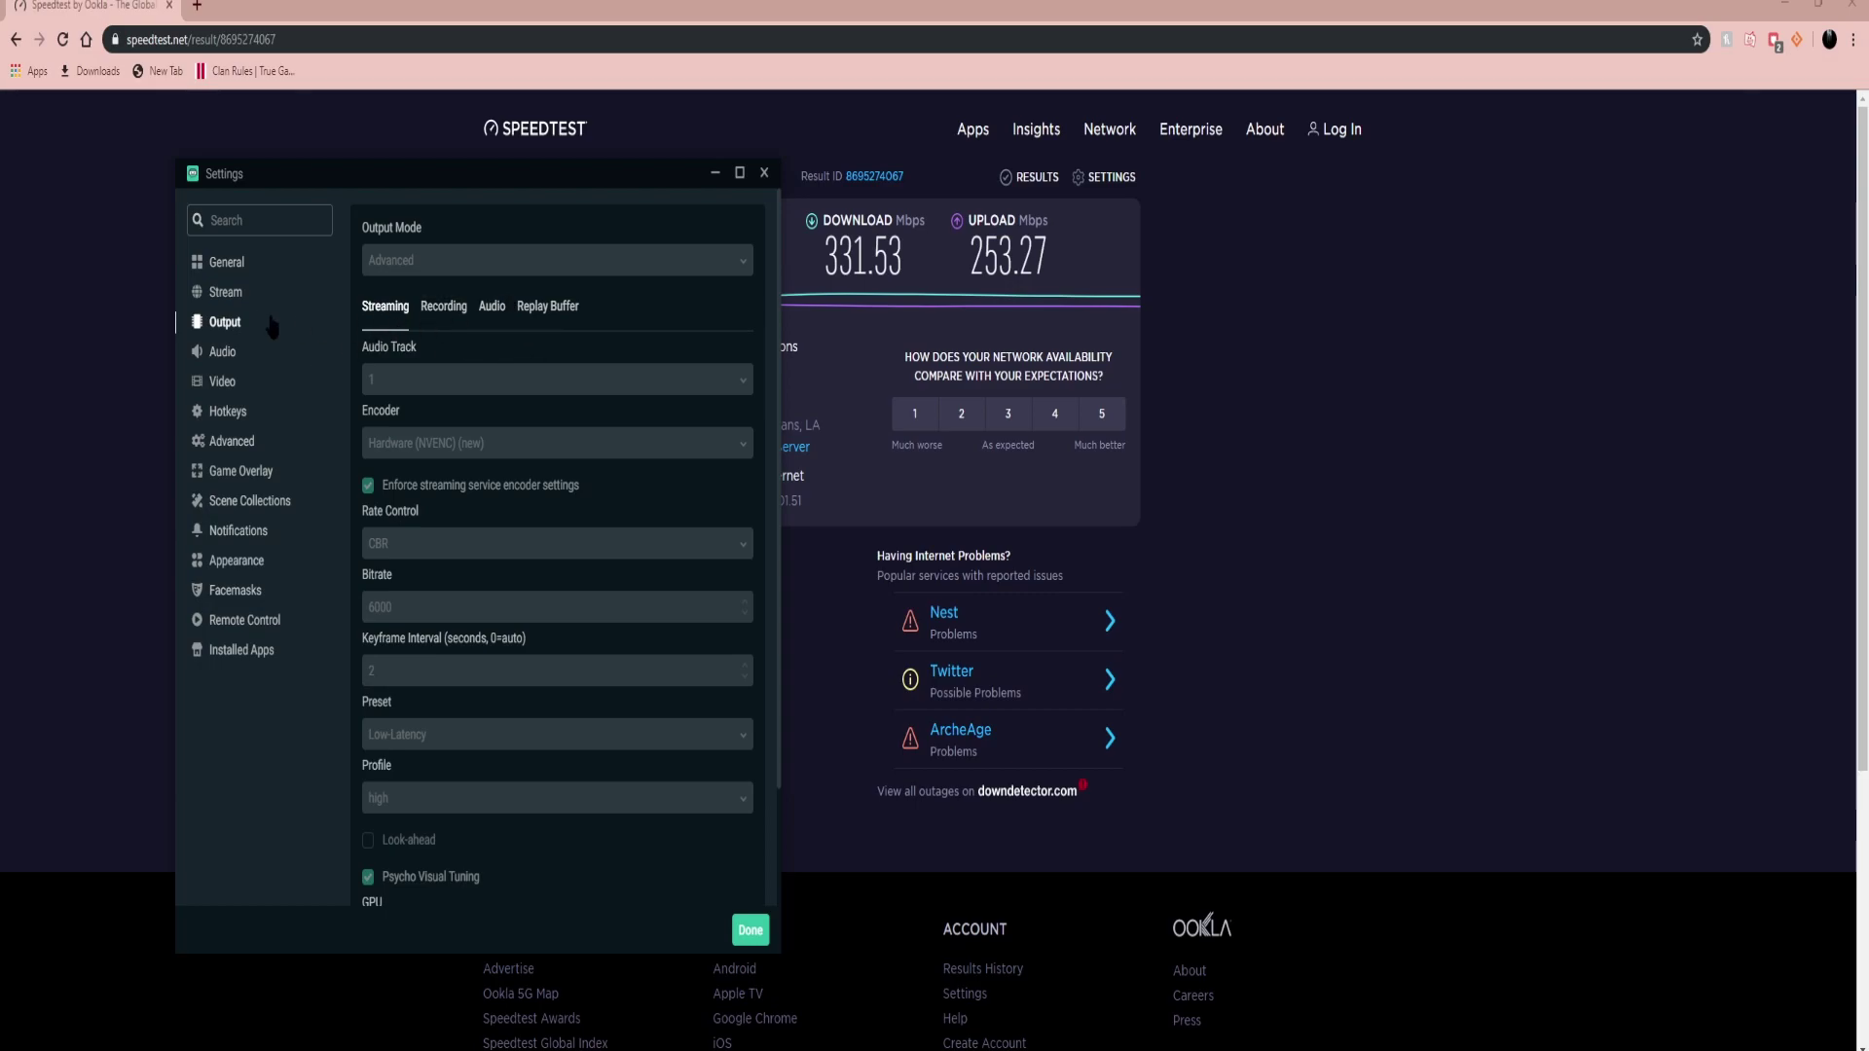
- Review the audio bitrate and name options of the output audio tracks
{"action": "left_click", "coordinate": [493, 308]}
{"action": "scroll", "coordinate": [424, 550], "scroll_direction": "down", "scroll_amount": 8}
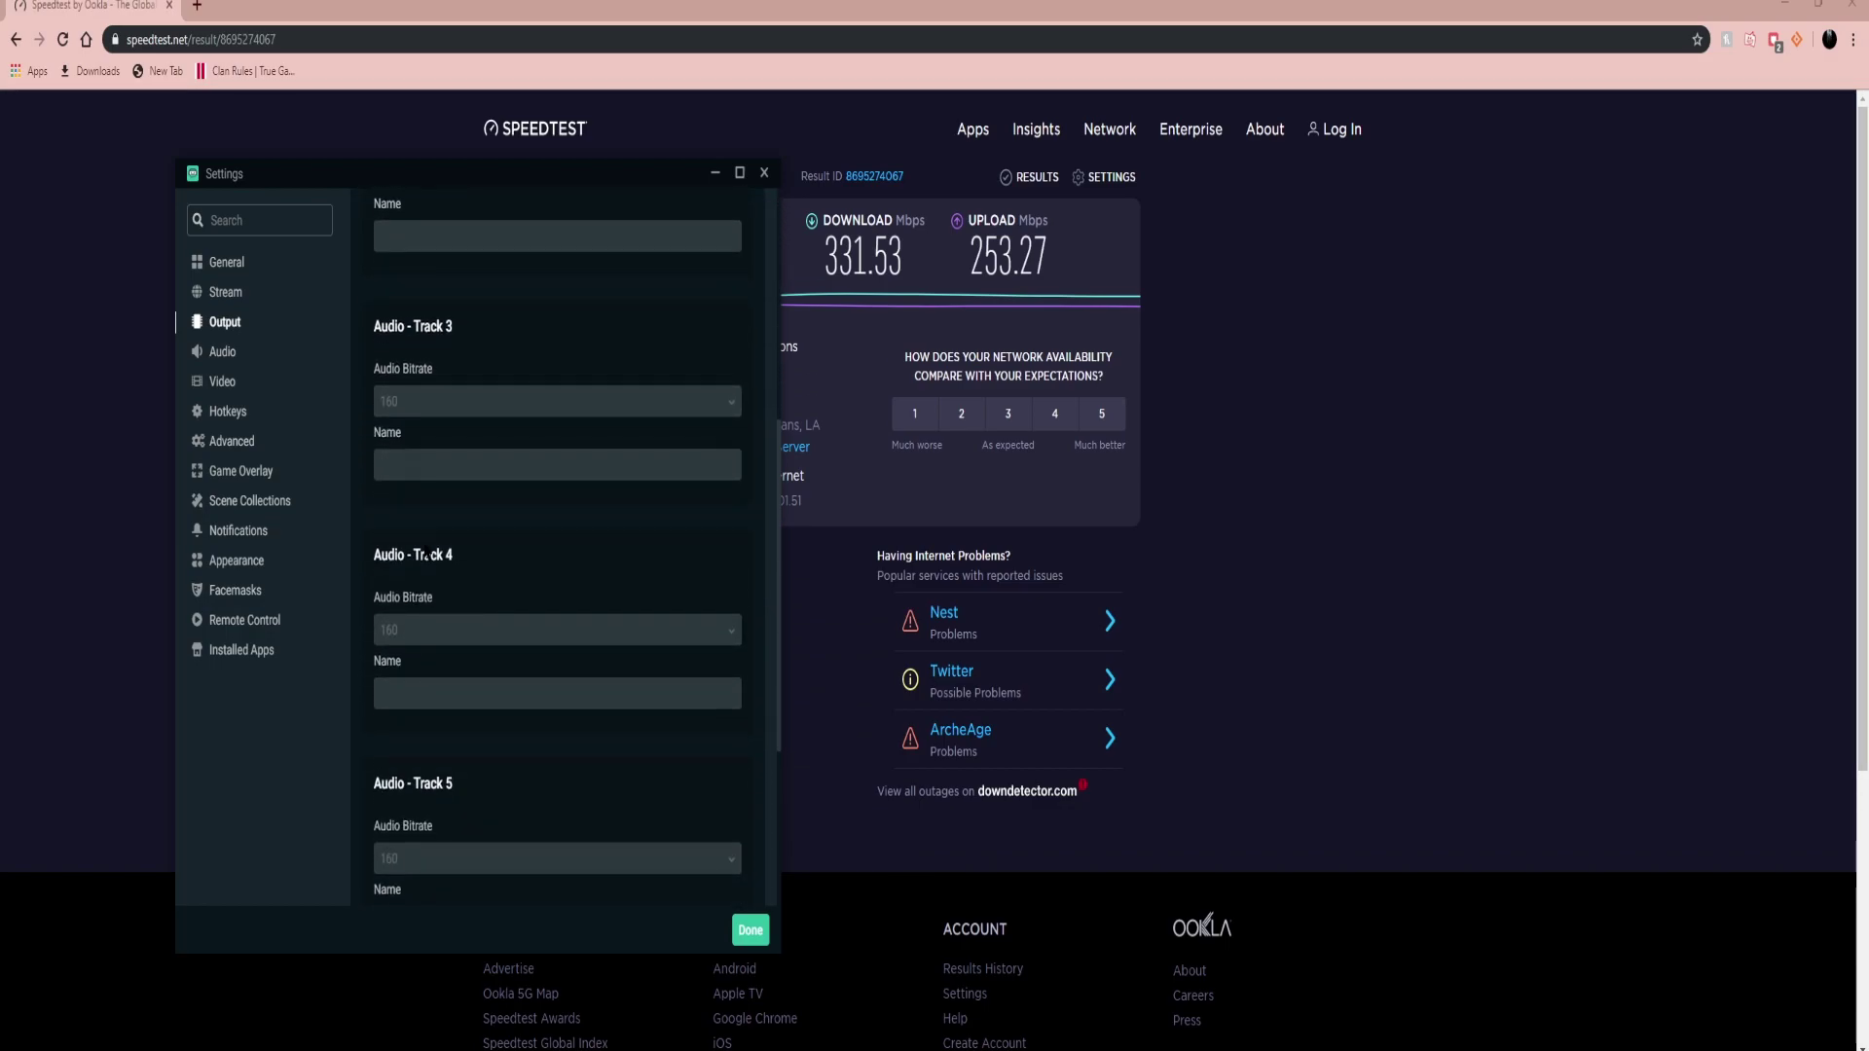
{"action": "scroll", "coordinate": [426, 583], "scroll_direction": "up", "scroll_amount": 8}
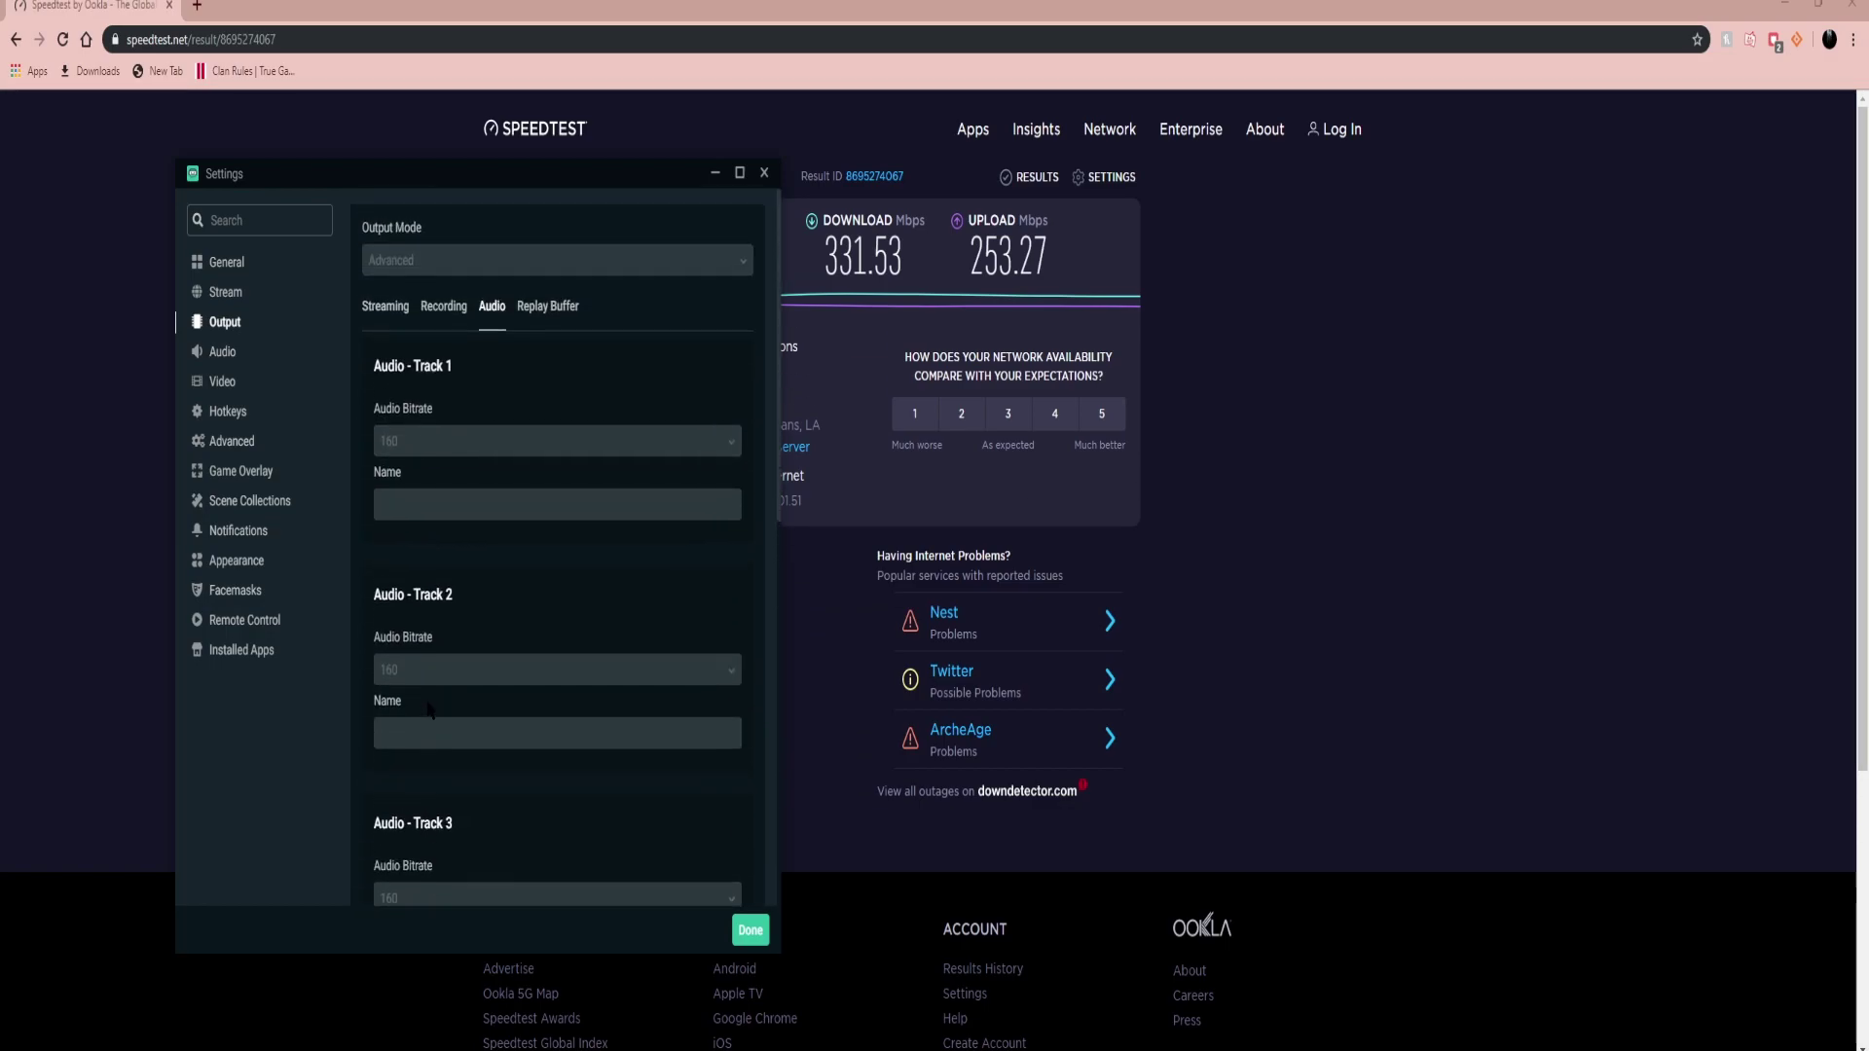
{"action": "left_click", "coordinate": [386, 307]}
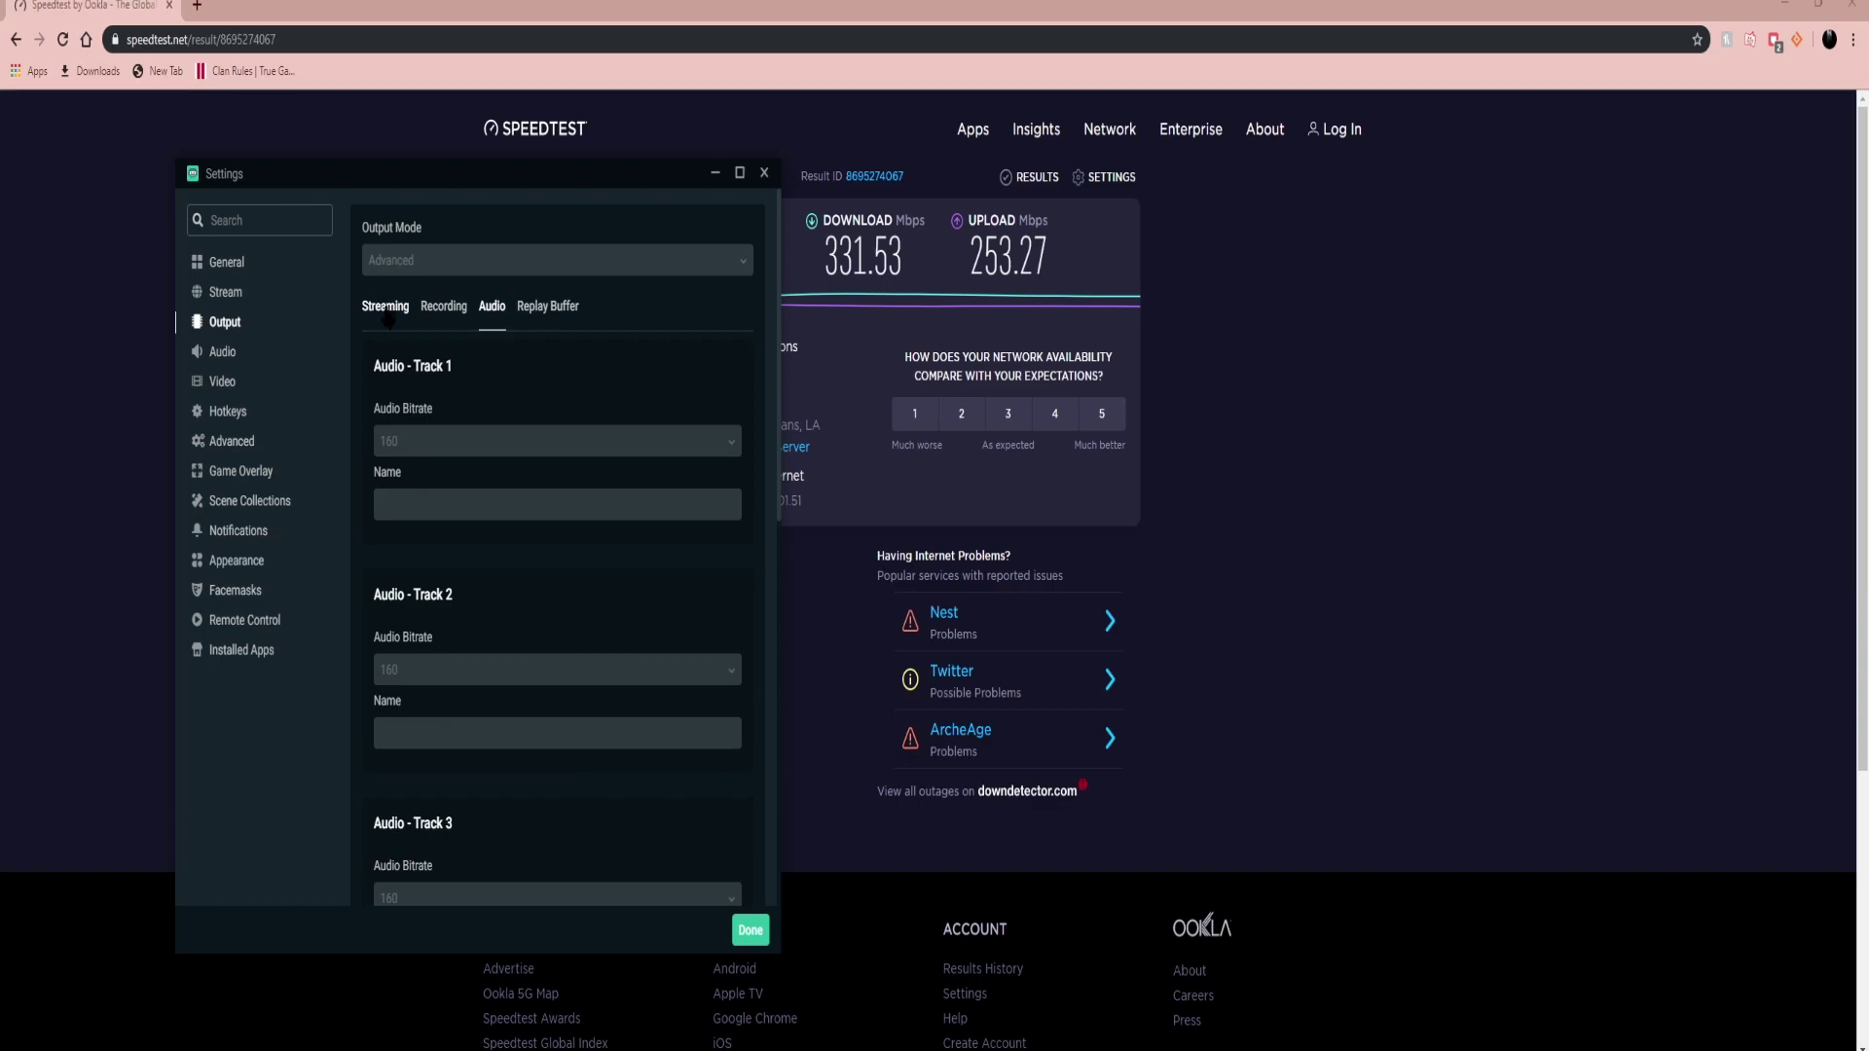
- Open the audio settings and check the recording and playback devices in the Windows Sound dialog, closing it when done
{"action": "left_click", "coordinate": [221, 355]}
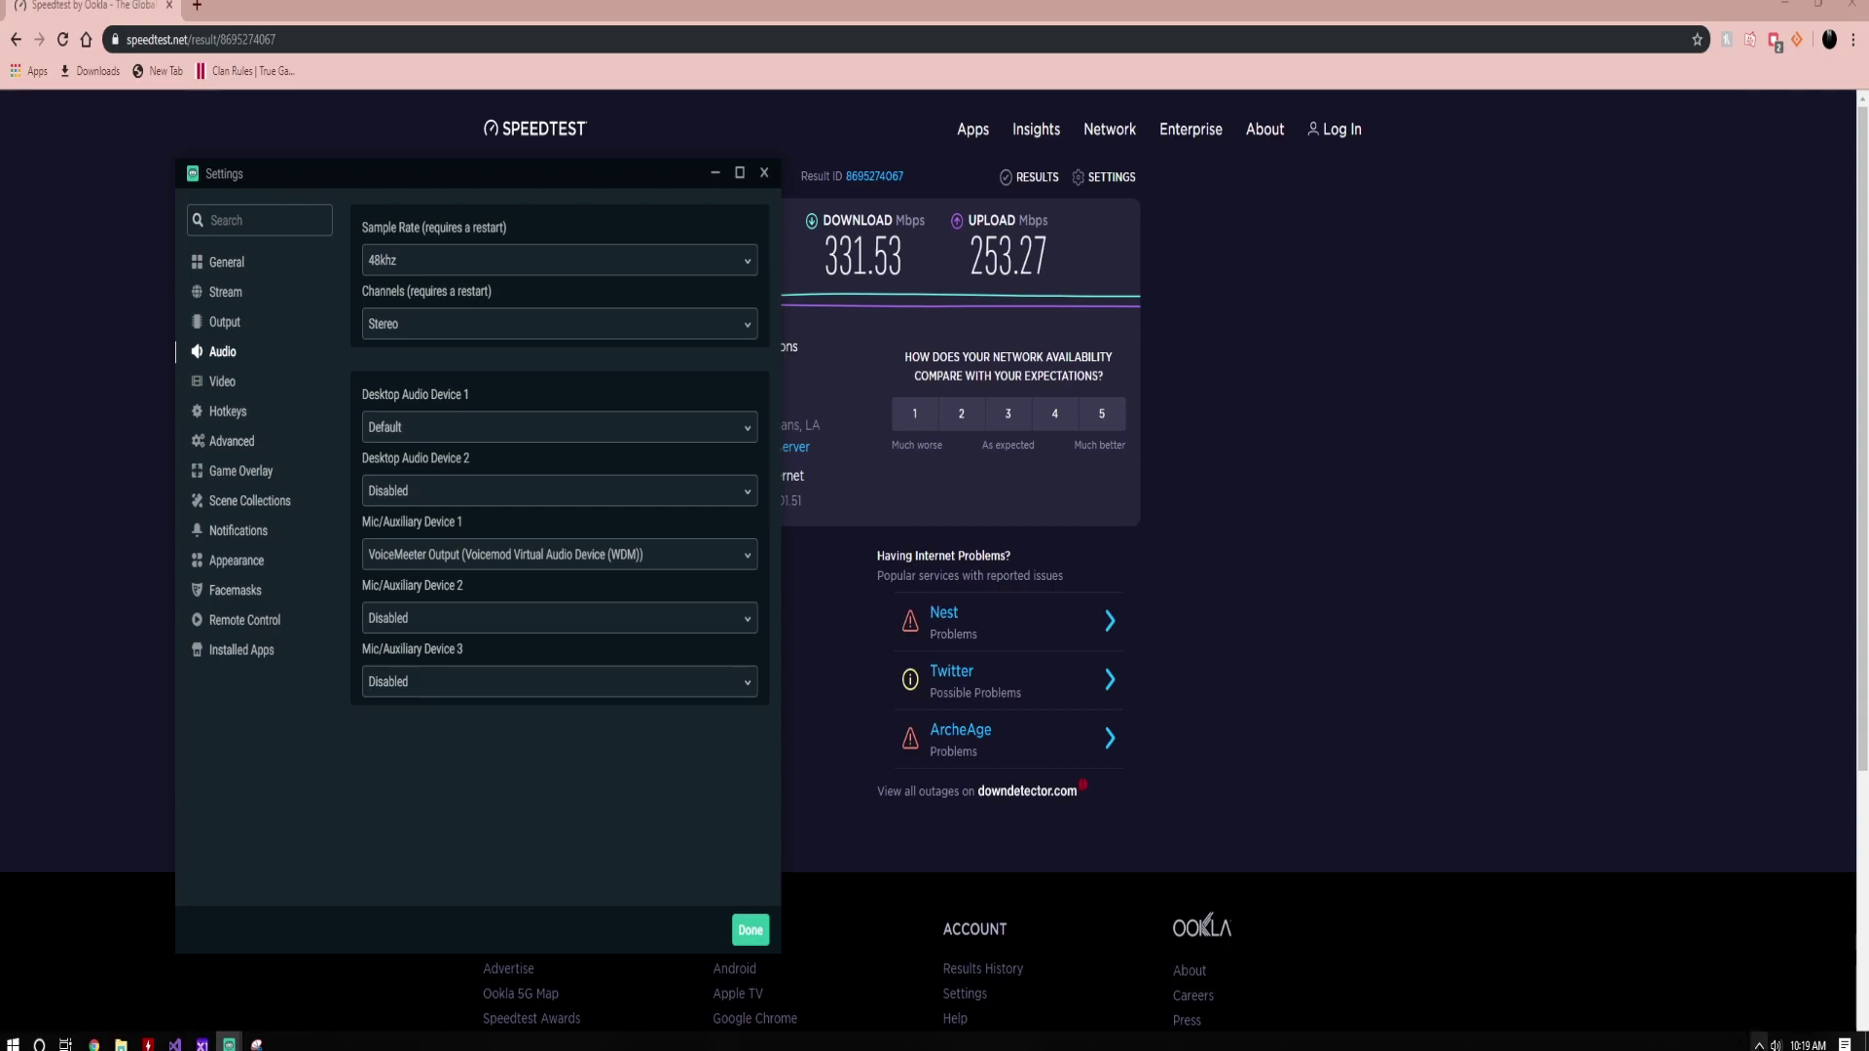
{"action": "left_click", "coordinate": [1758, 1045]}
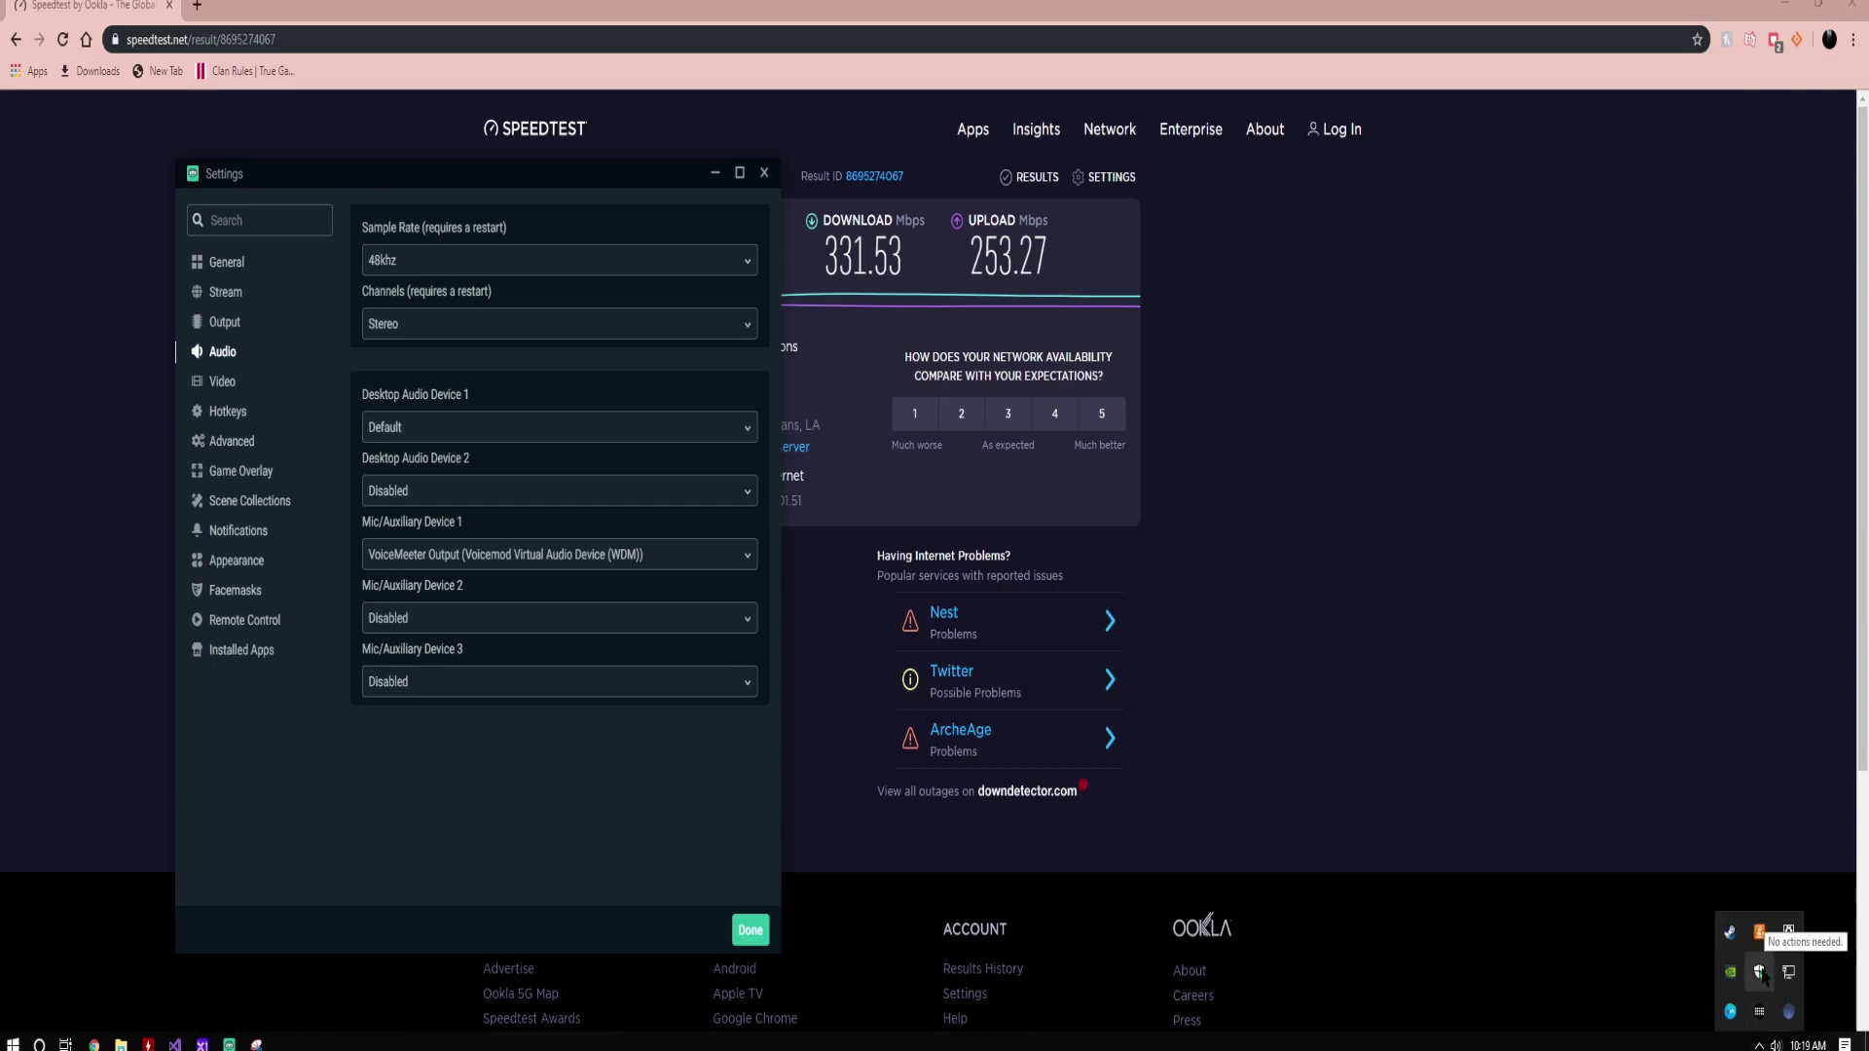
{"action": "right_click", "coordinate": [1776, 1045]}
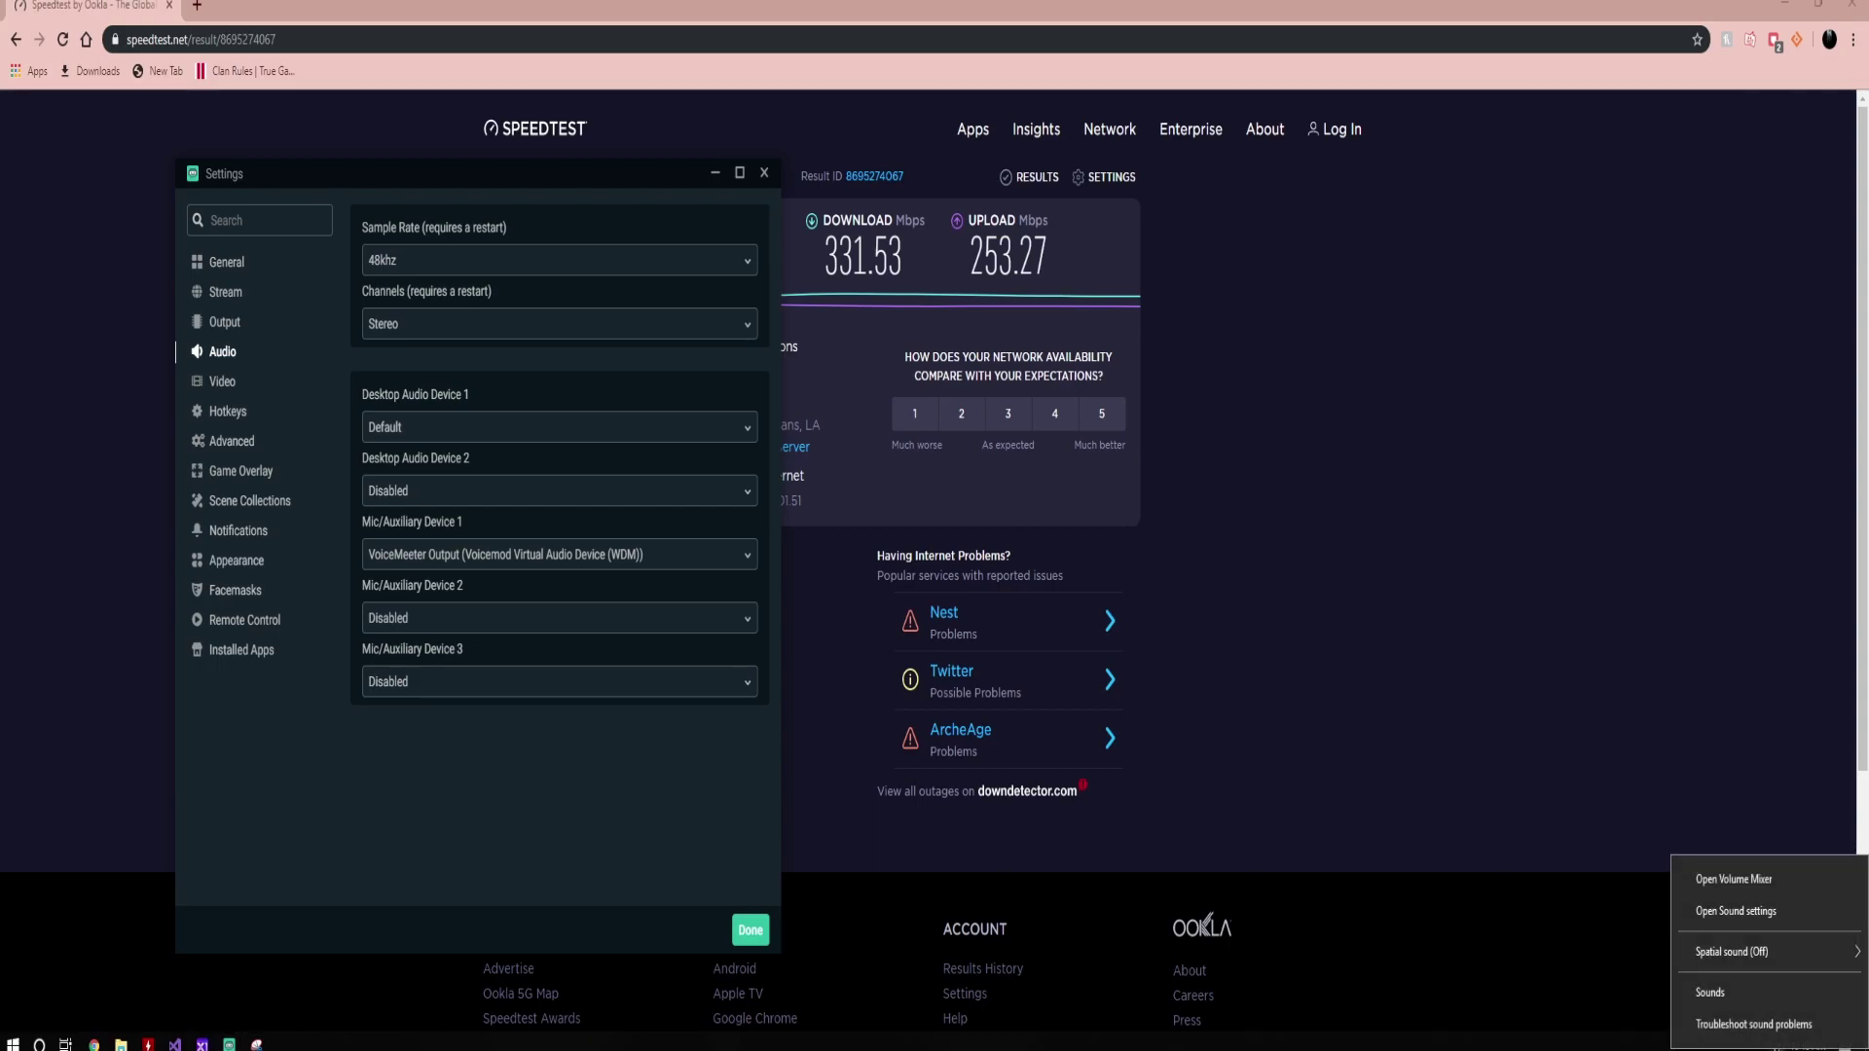
{"action": "left_click", "coordinate": [1763, 999]}
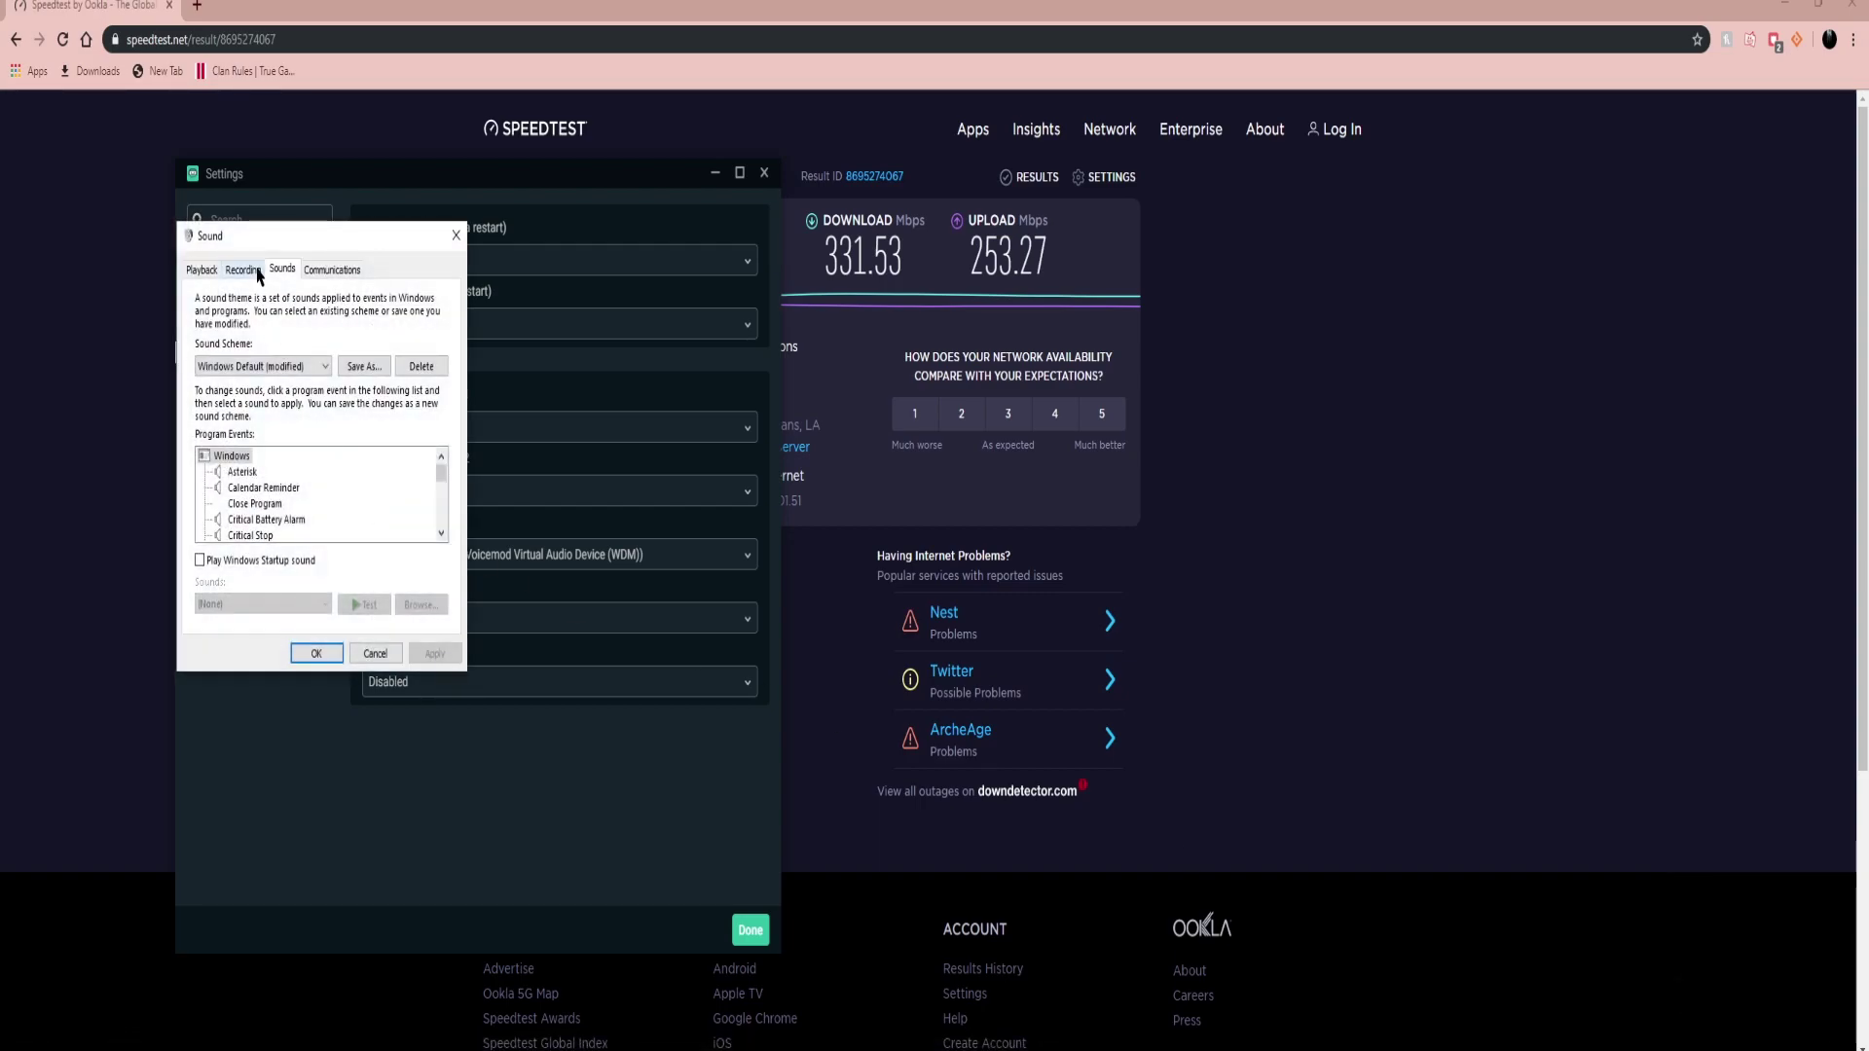
{"action": "left_click", "coordinate": [258, 270]}
{"action": "scroll", "coordinate": [258, 422], "scroll_direction": "down", "scroll_amount": 2}
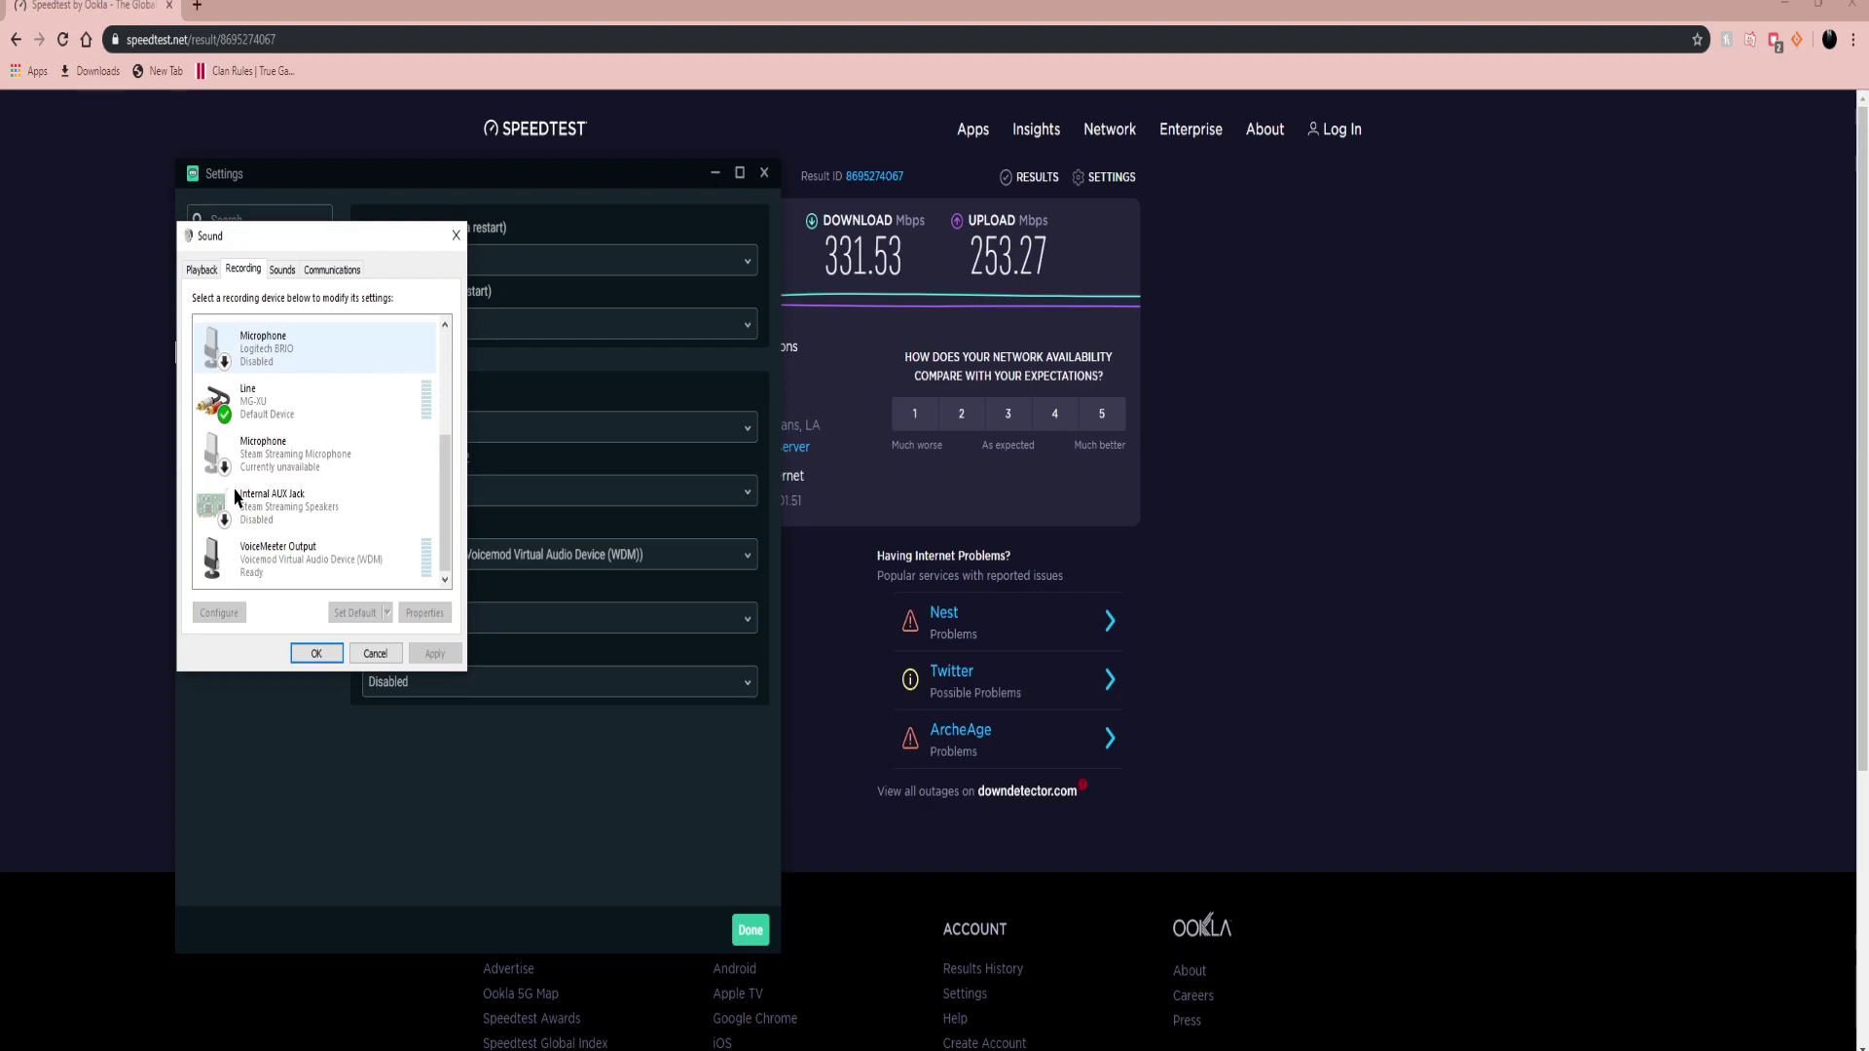
{"action": "scroll", "coordinate": [235, 497], "scroll_direction": "down", "scroll_amount": 1}
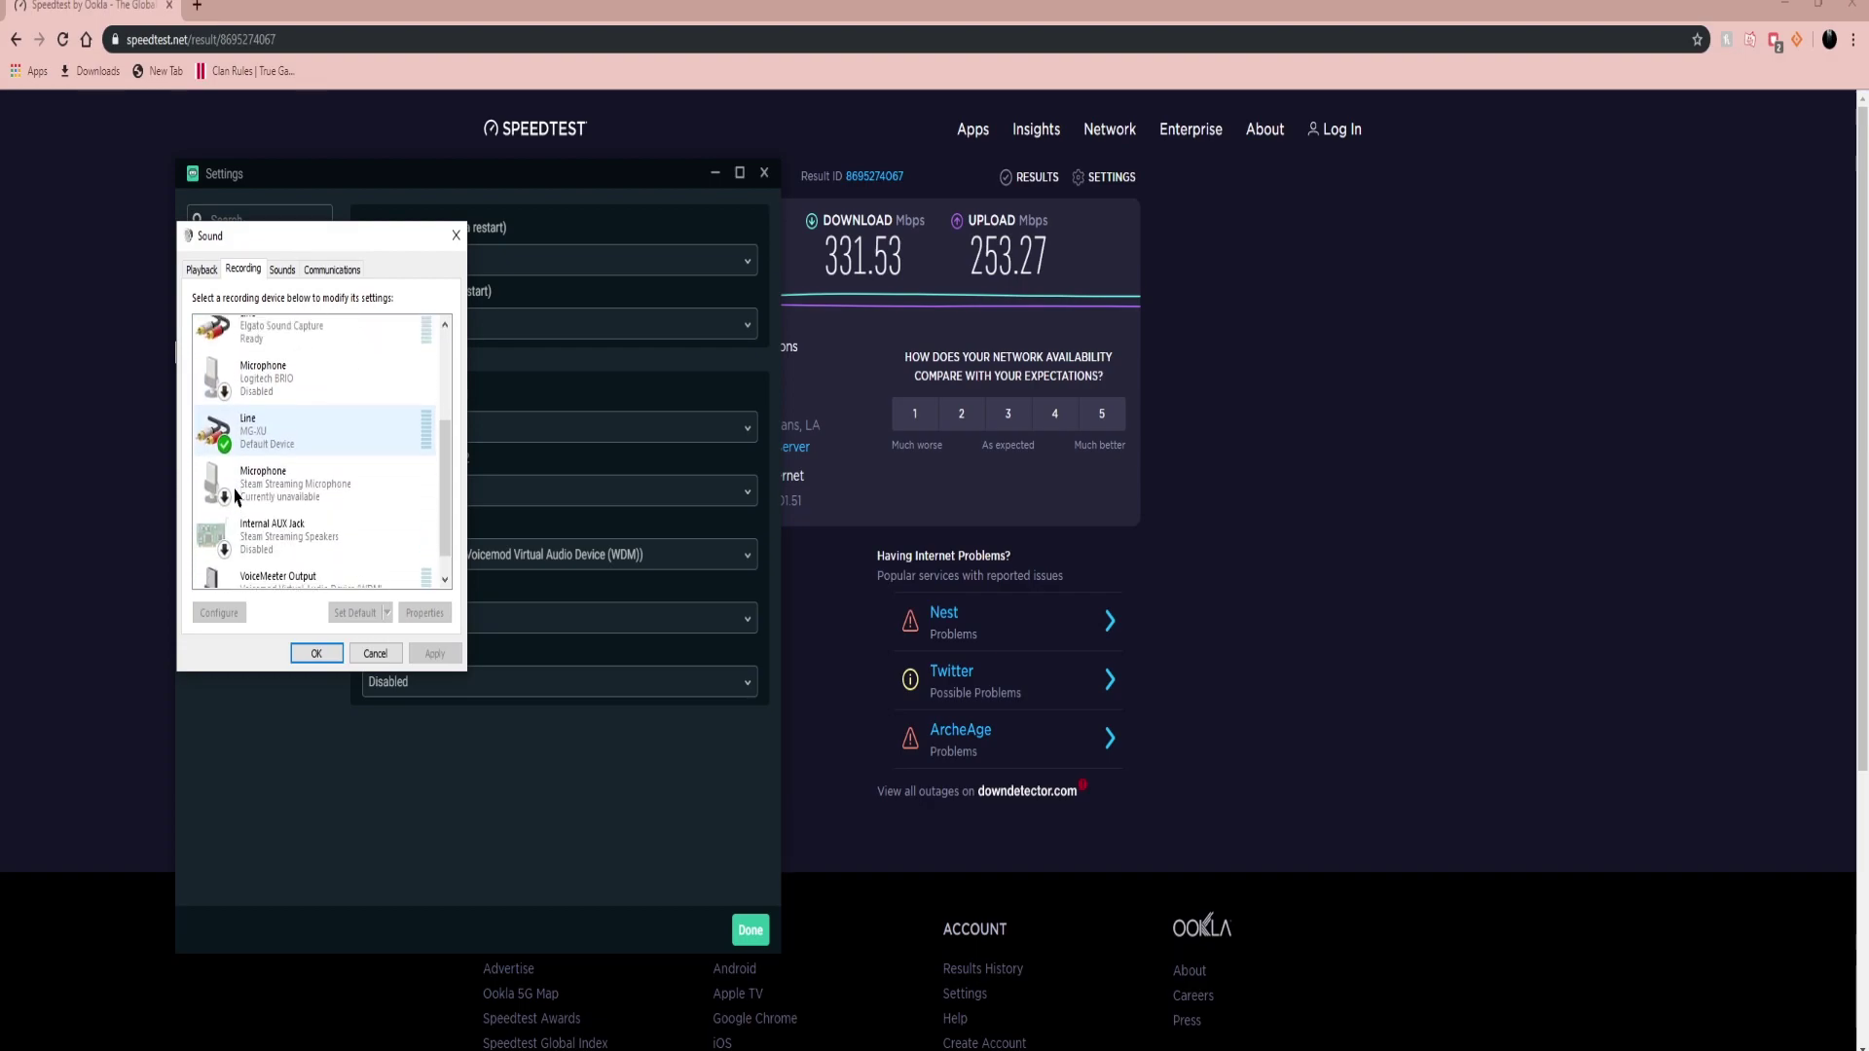
{"action": "left_click", "coordinate": [212, 274]}
{"action": "scroll", "coordinate": [250, 450], "scroll_direction": "down", "scroll_amount": 5}
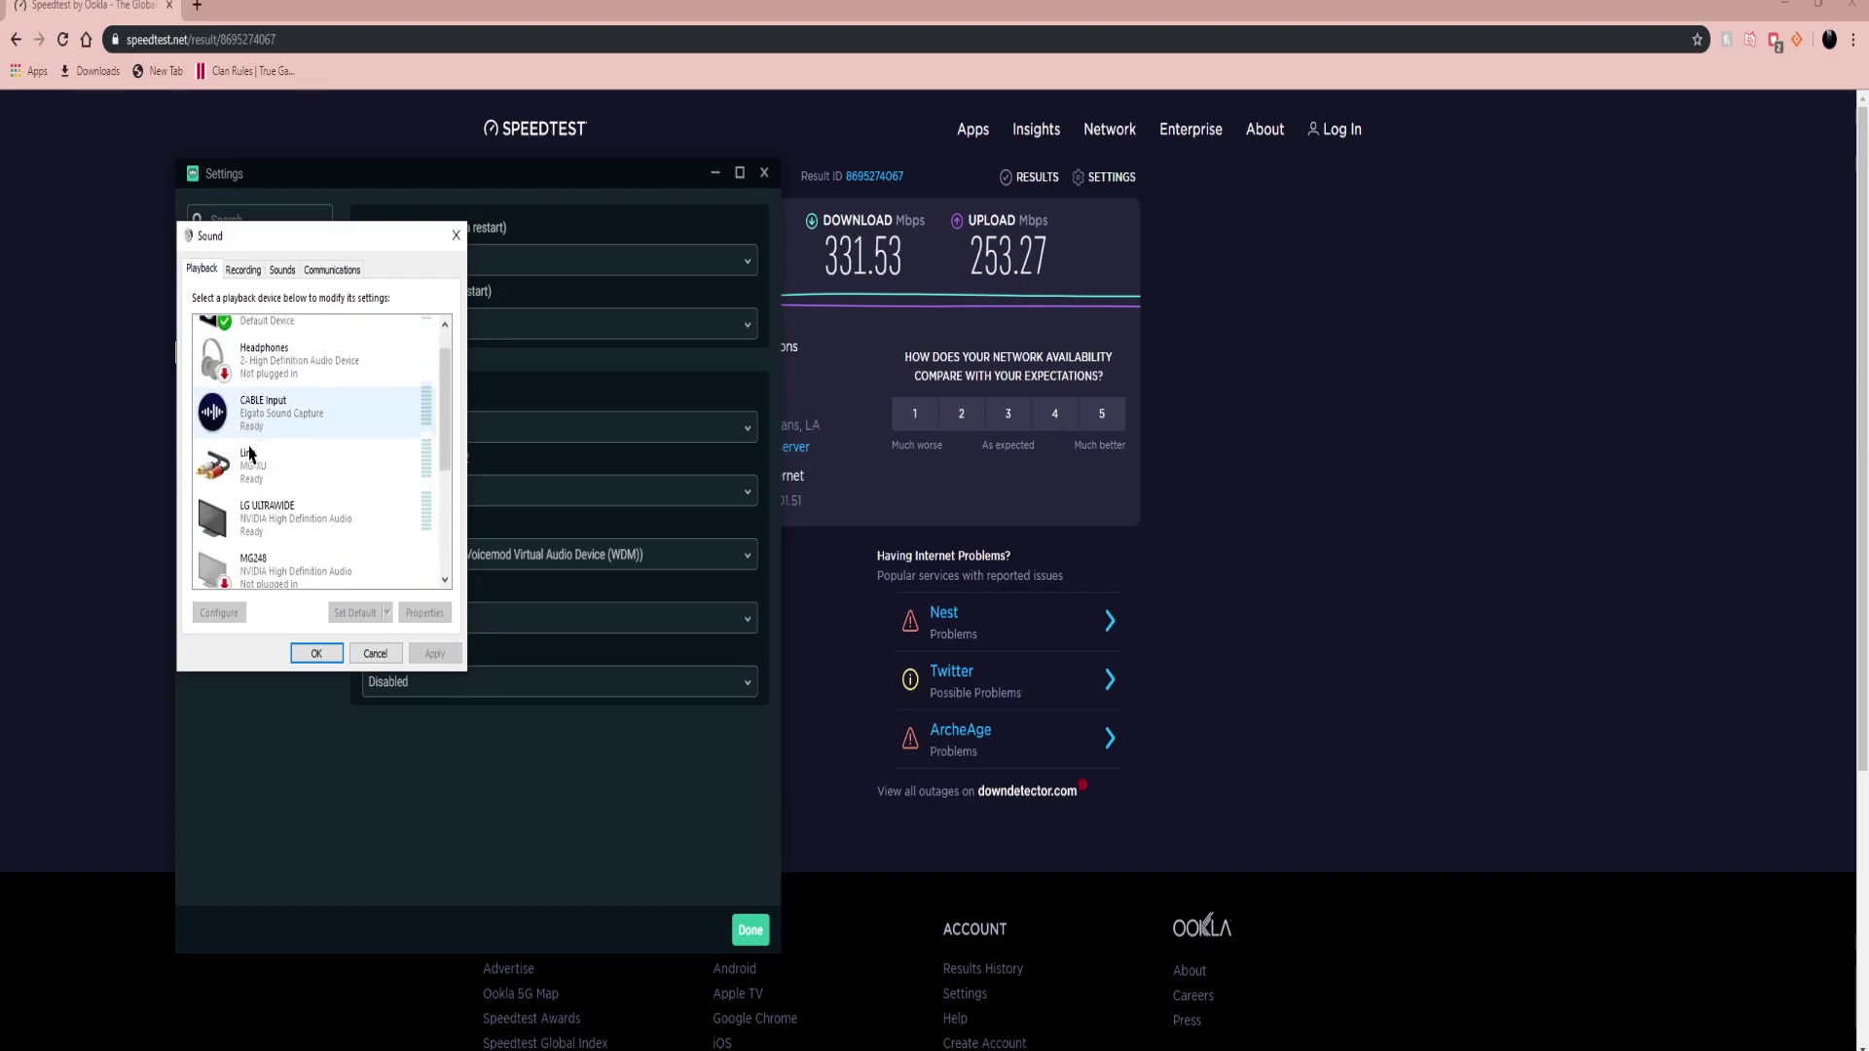
{"action": "left_click", "coordinate": [316, 653]}
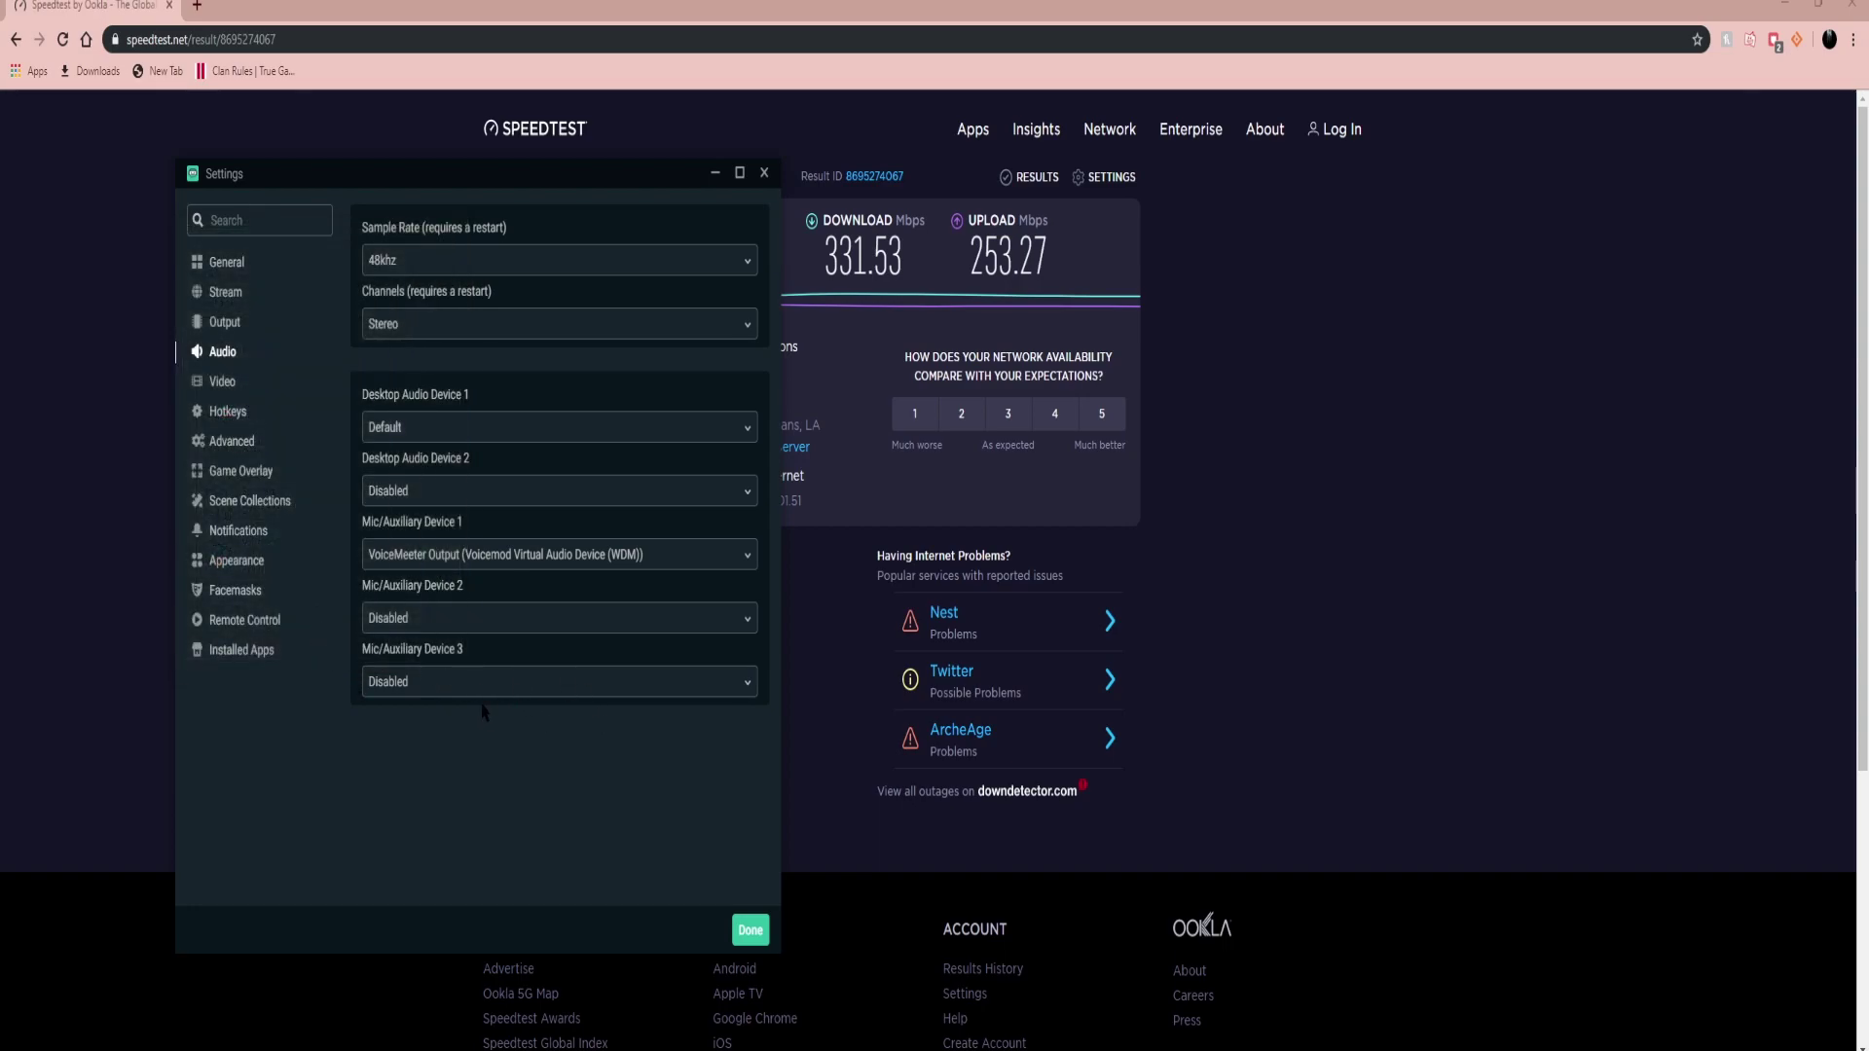
- Review the video, advanced, game overlay, scene collections, notifications and hotkey settings, and close the settings window
{"action": "left_click", "coordinate": [210, 385]}
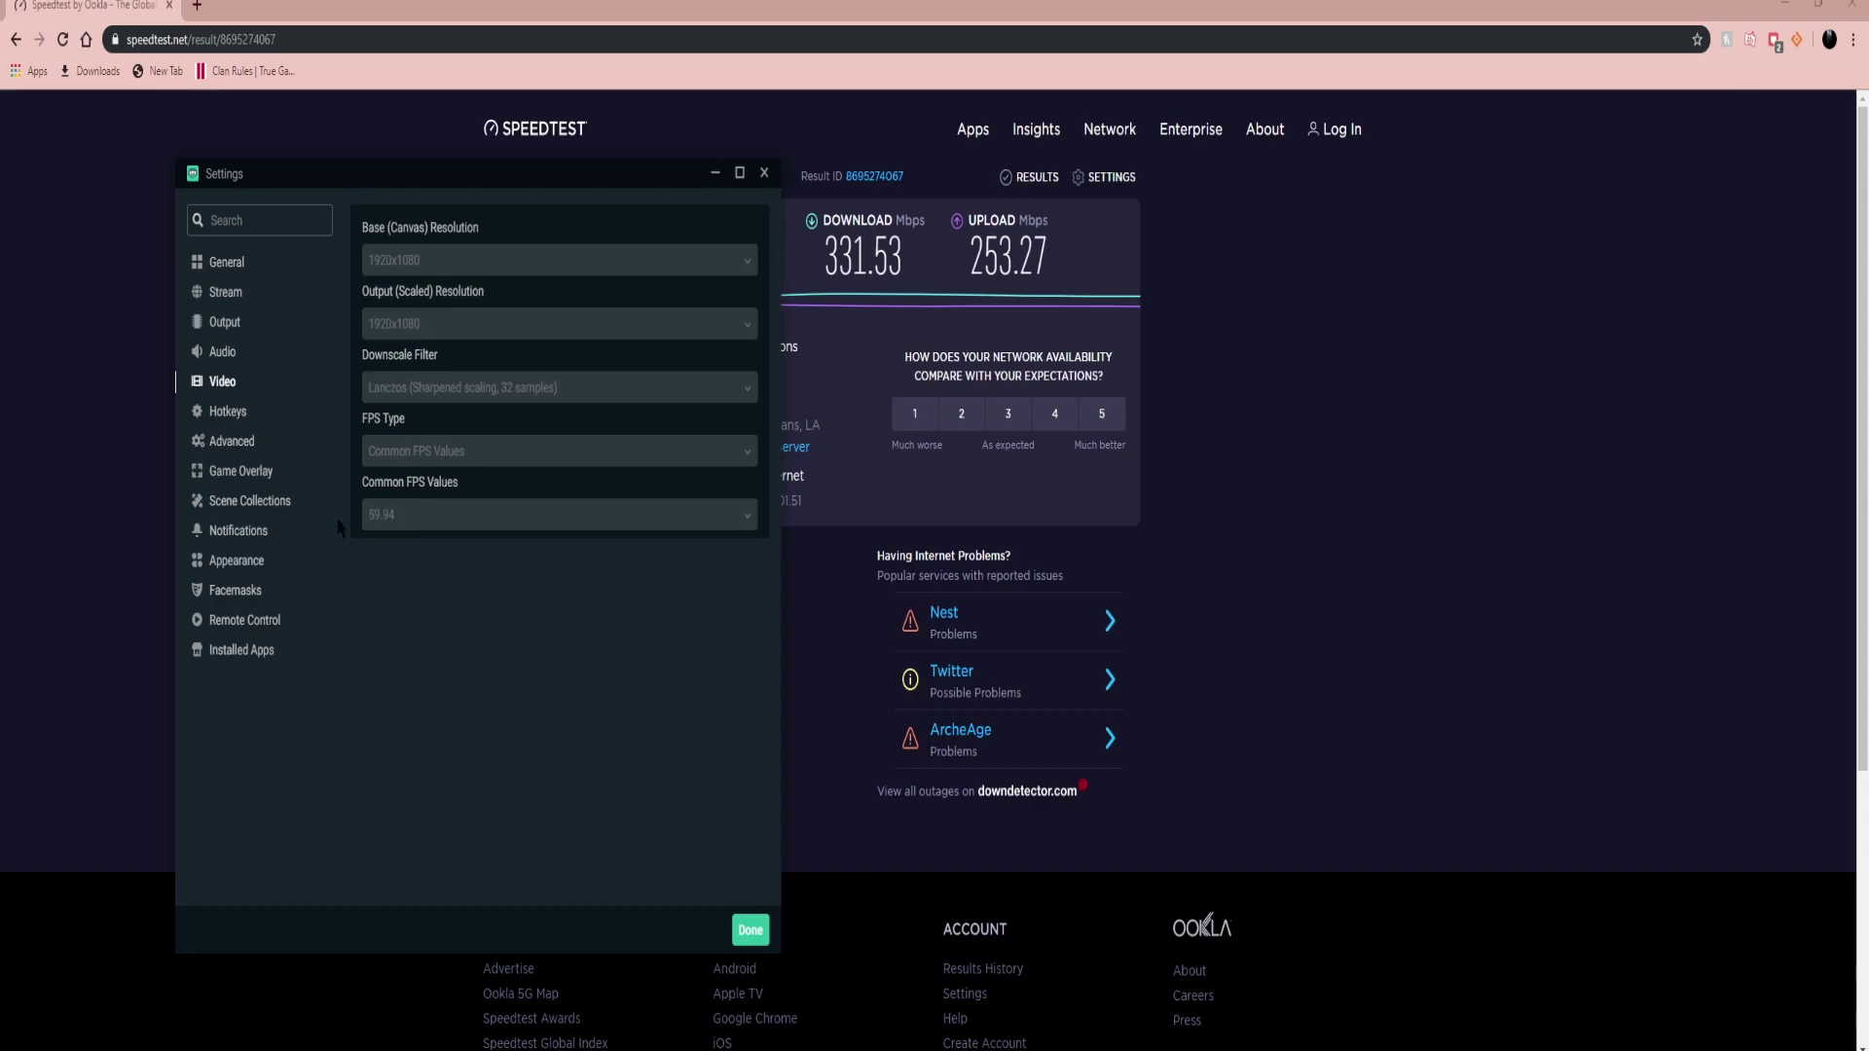
{"action": "left_click", "coordinate": [231, 443]}
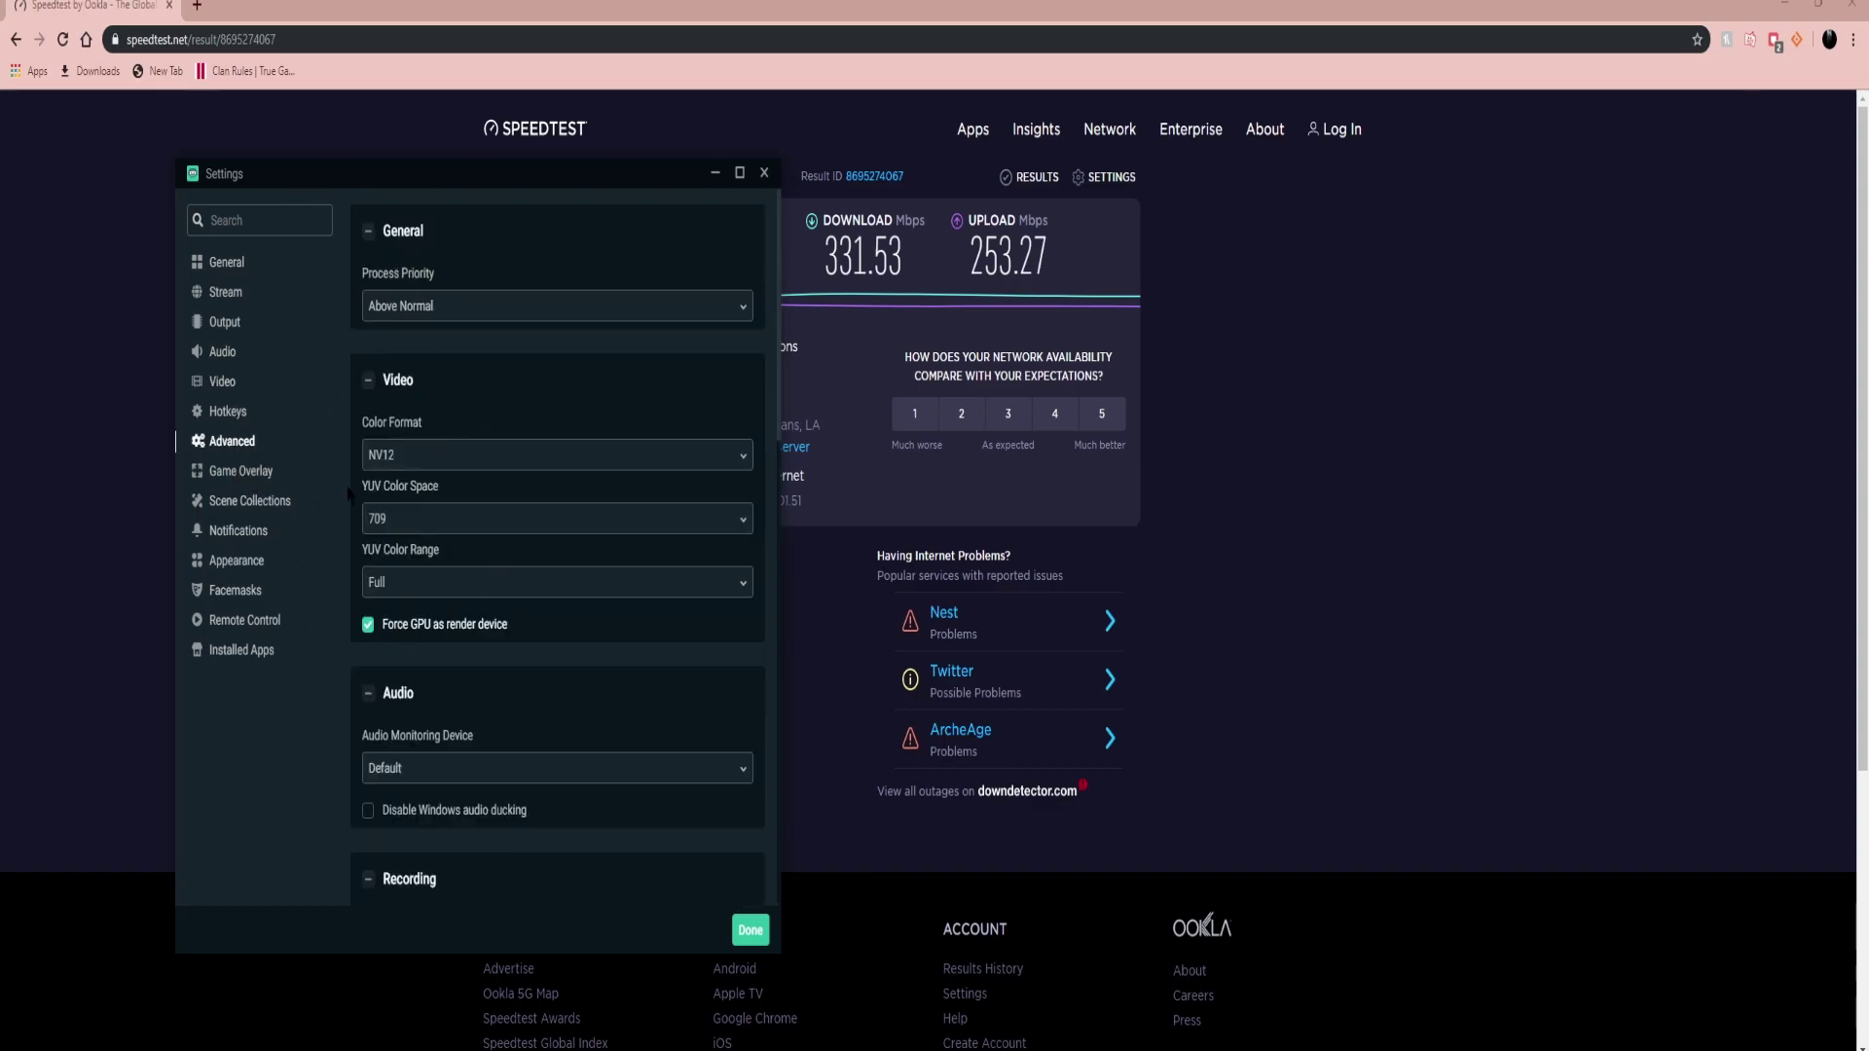
{"action": "scroll", "coordinate": [429, 745], "scroll_direction": "down", "scroll_amount": 1}
{"action": "scroll", "coordinate": [429, 745], "scroll_direction": "up", "scroll_amount": 1}
{"action": "left_click", "coordinate": [231, 475]}
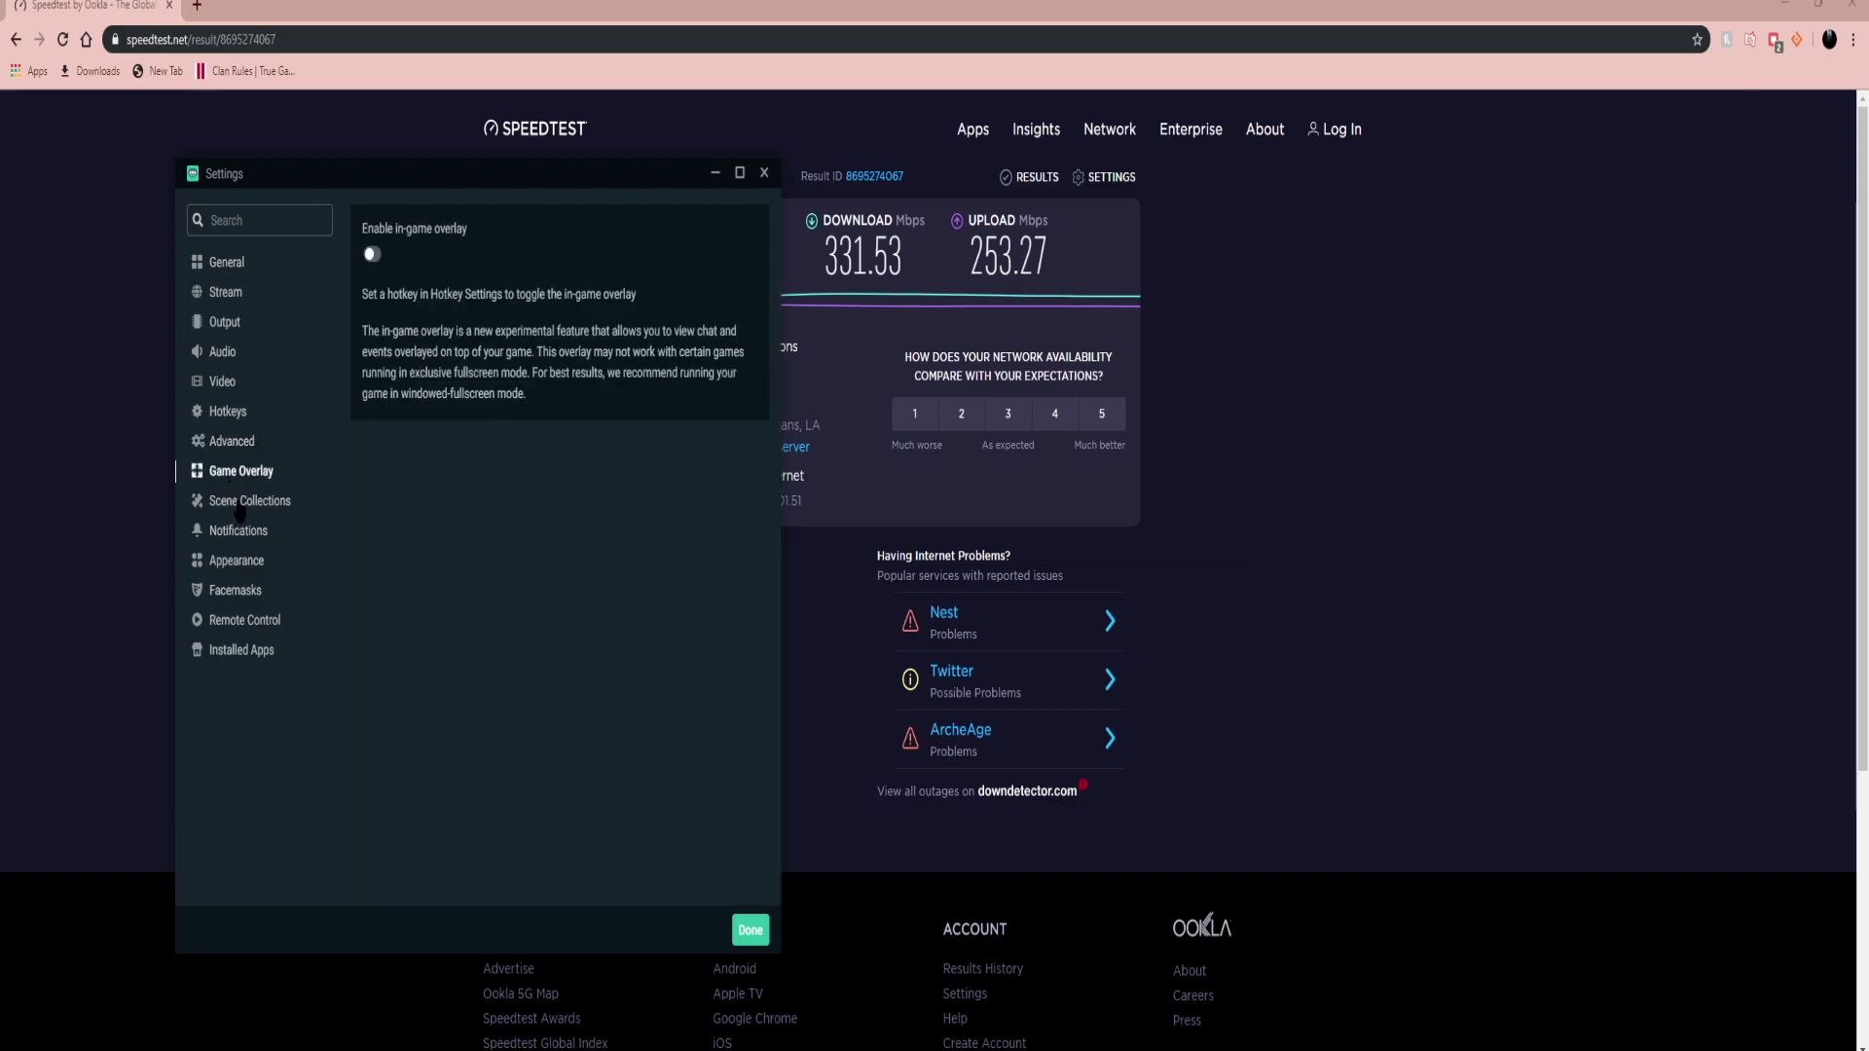
{"action": "left_click", "coordinate": [239, 502]}
{"action": "left_click", "coordinate": [239, 533]}
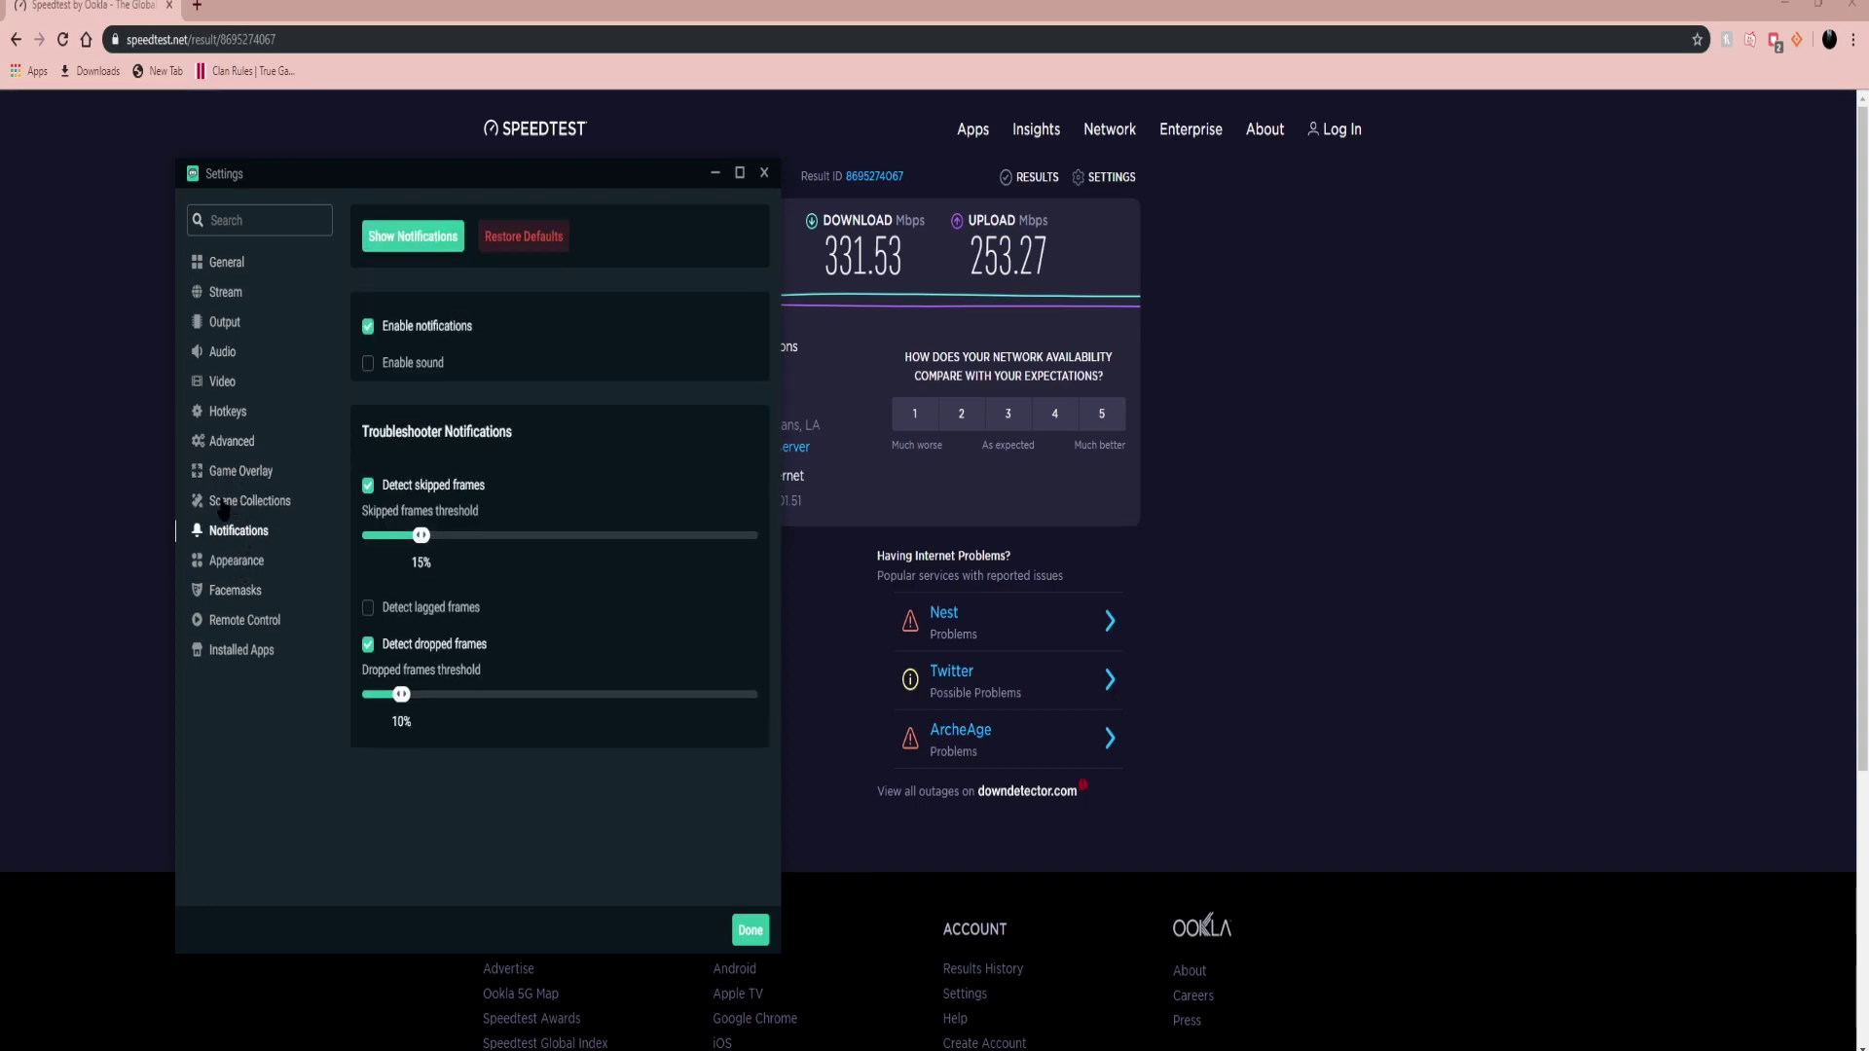
{"action": "left_click", "coordinate": [233, 473]}
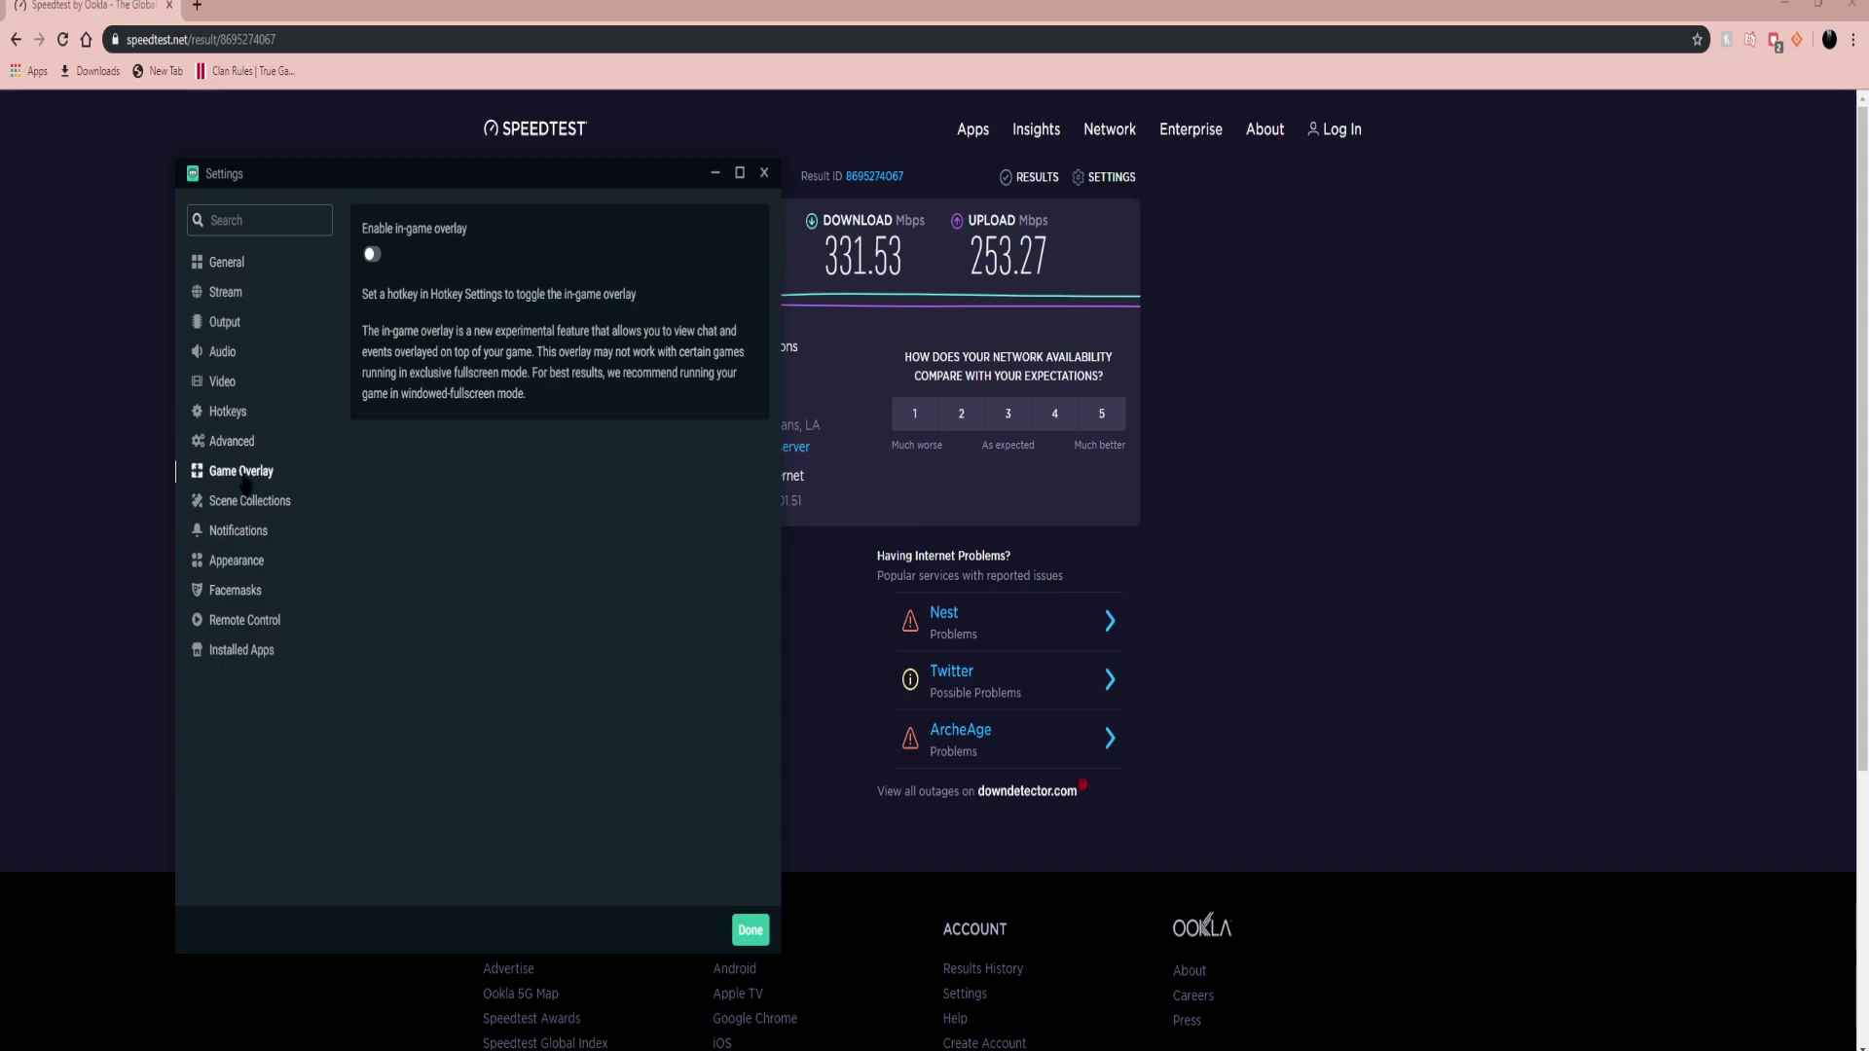
{"action": "left_click", "coordinate": [215, 416]}
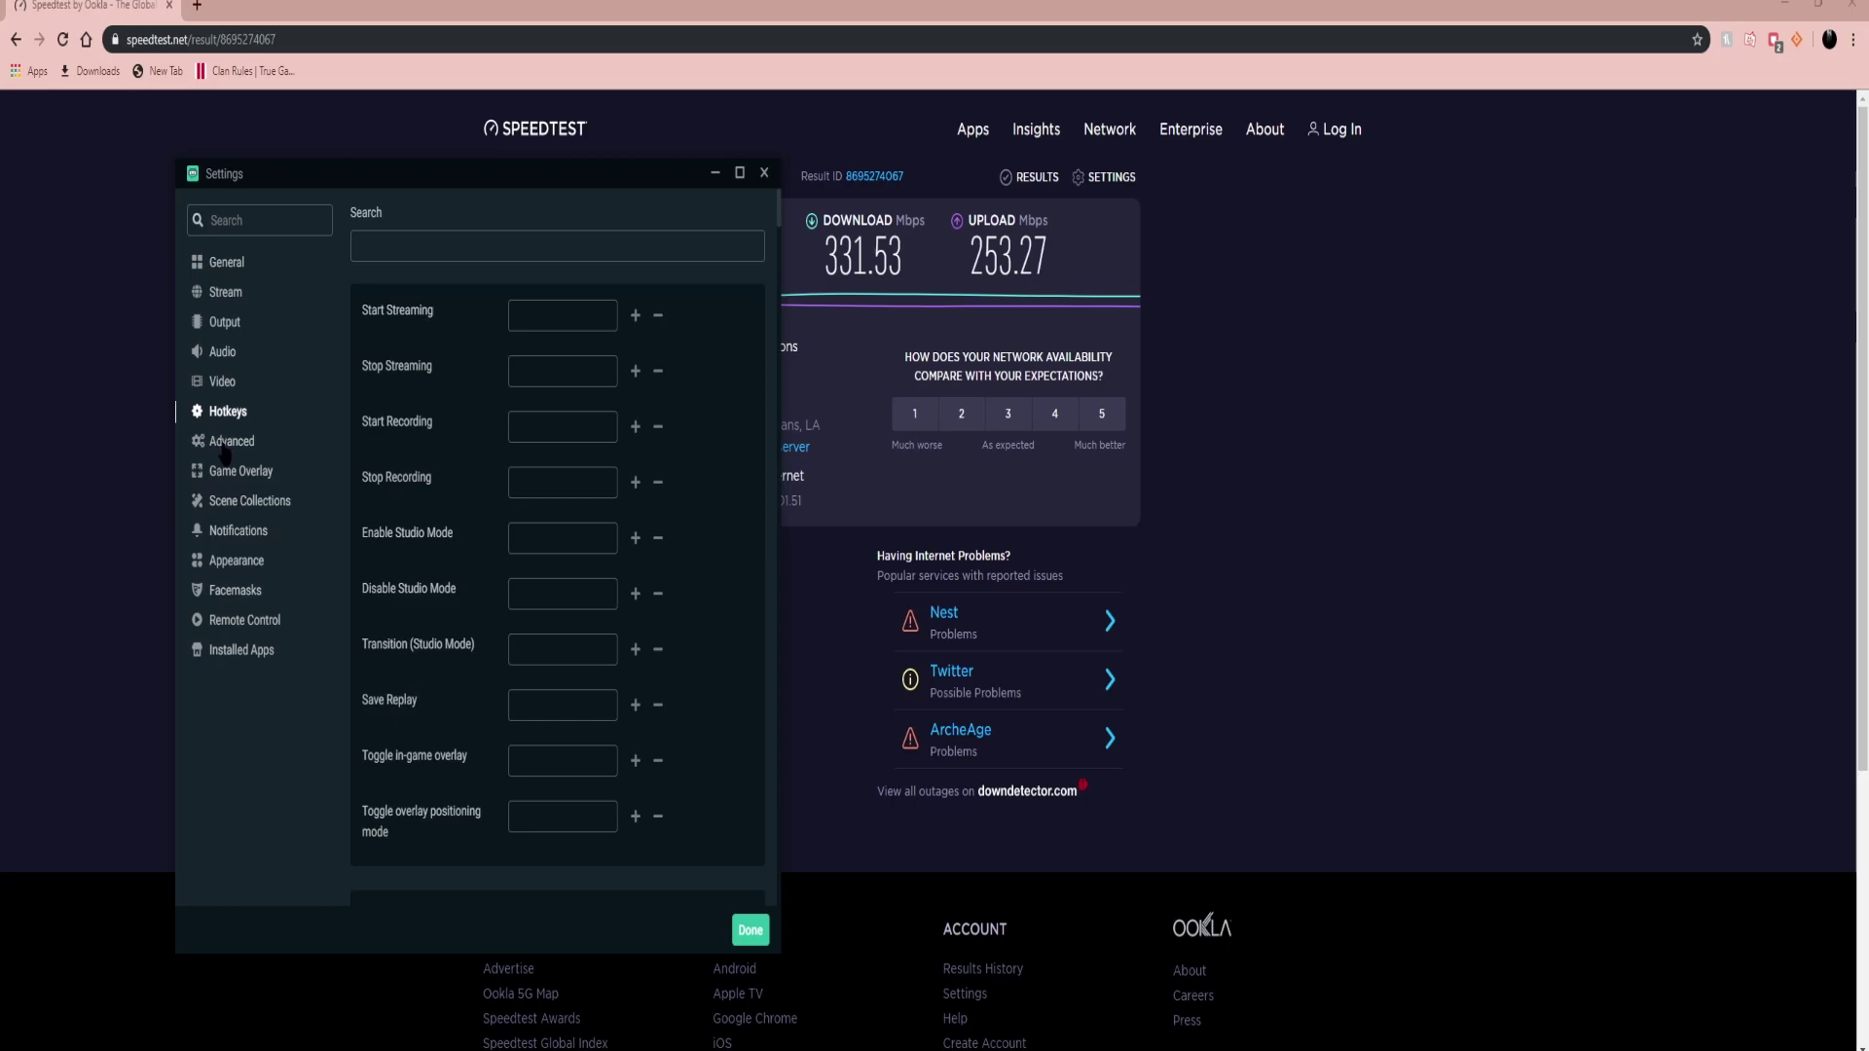
{"action": "left_click", "coordinate": [734, 932]}
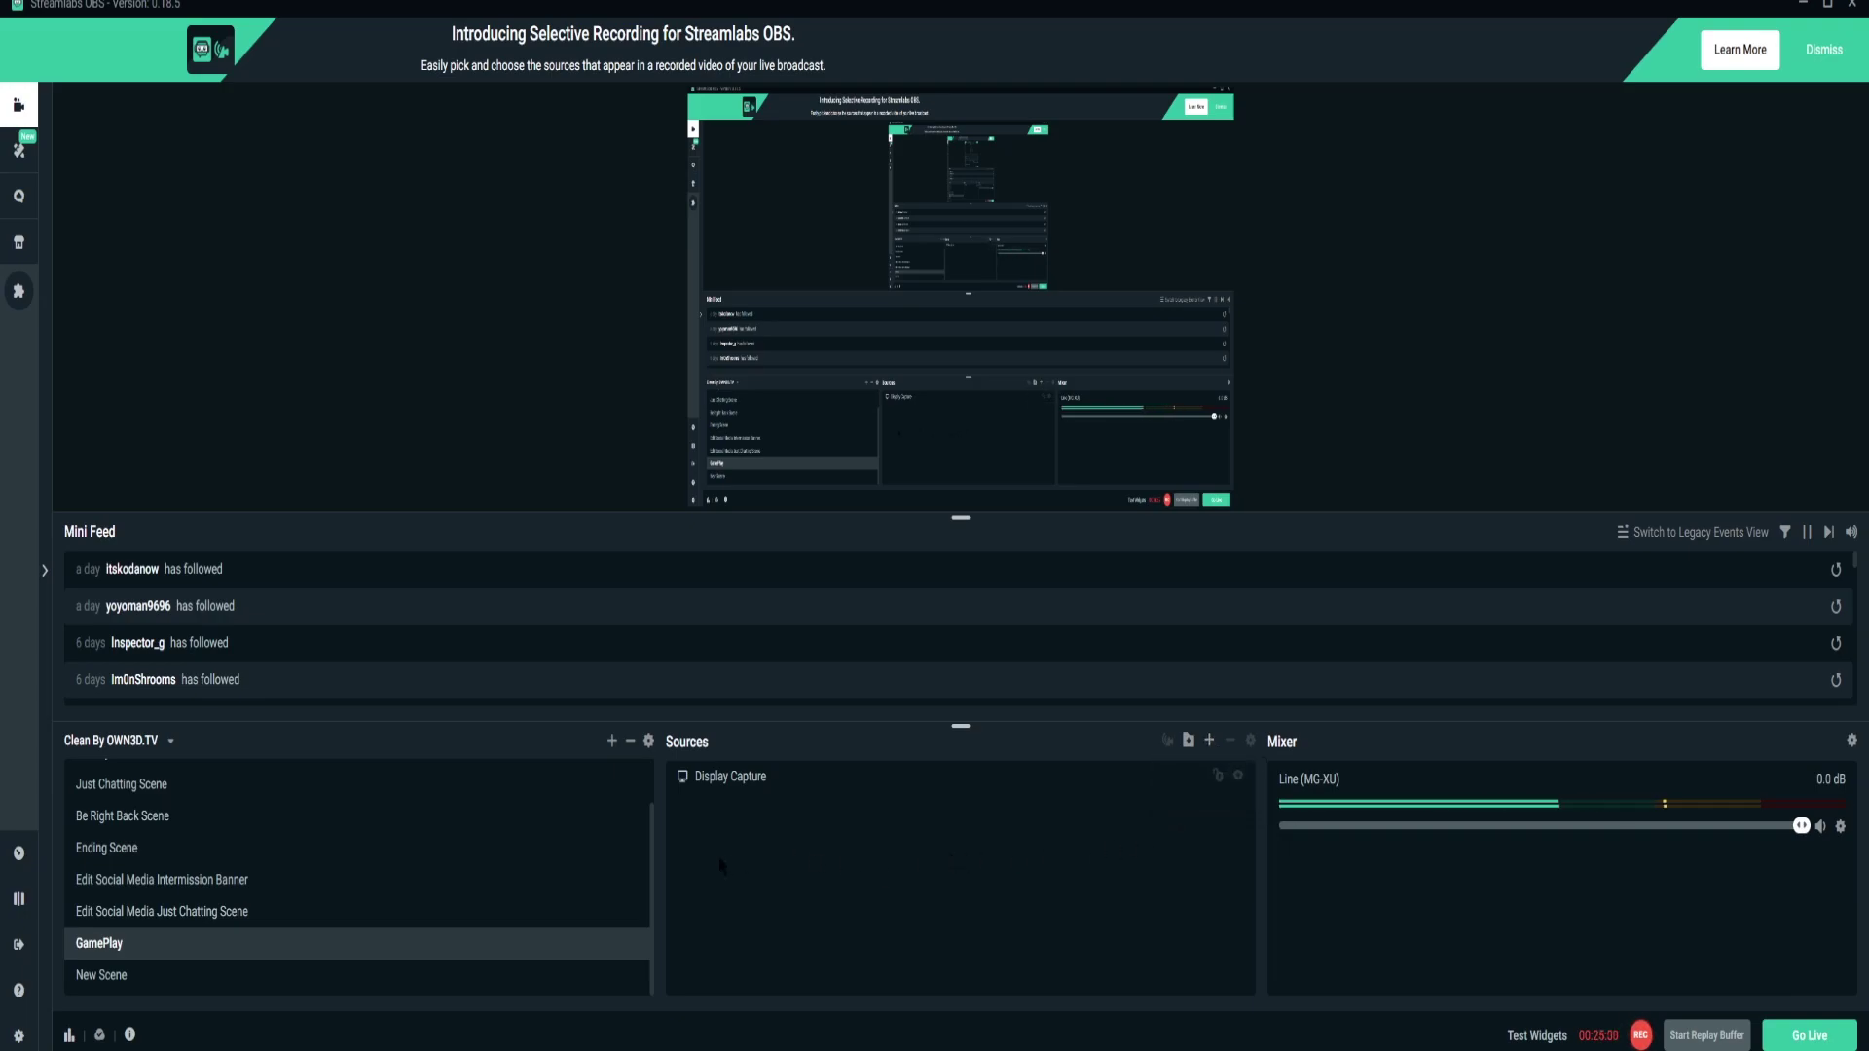
{"action": "left_click", "coordinate": [1208, 741]}
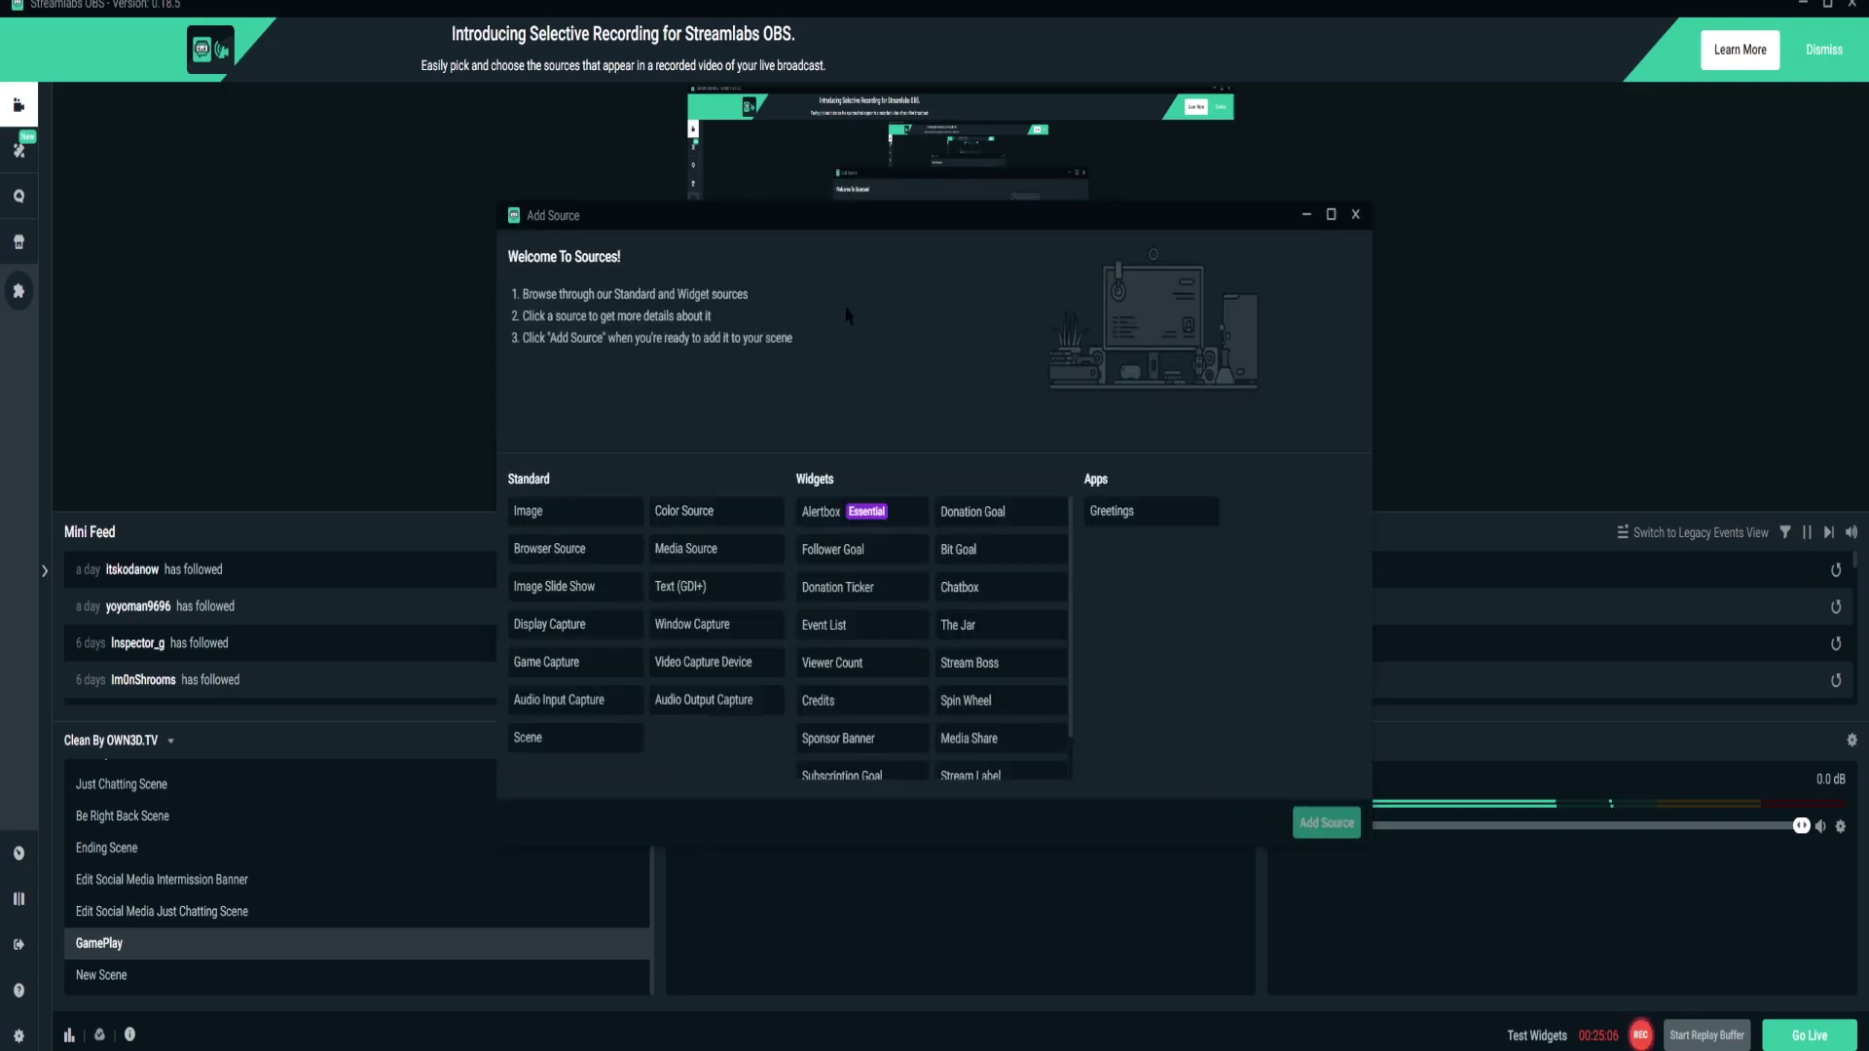
{"action": "left_click_drag", "start_coordinate": [897, 224], "coordinate": [641, 333]}
{"action": "left_click", "coordinate": [1099, 325]}
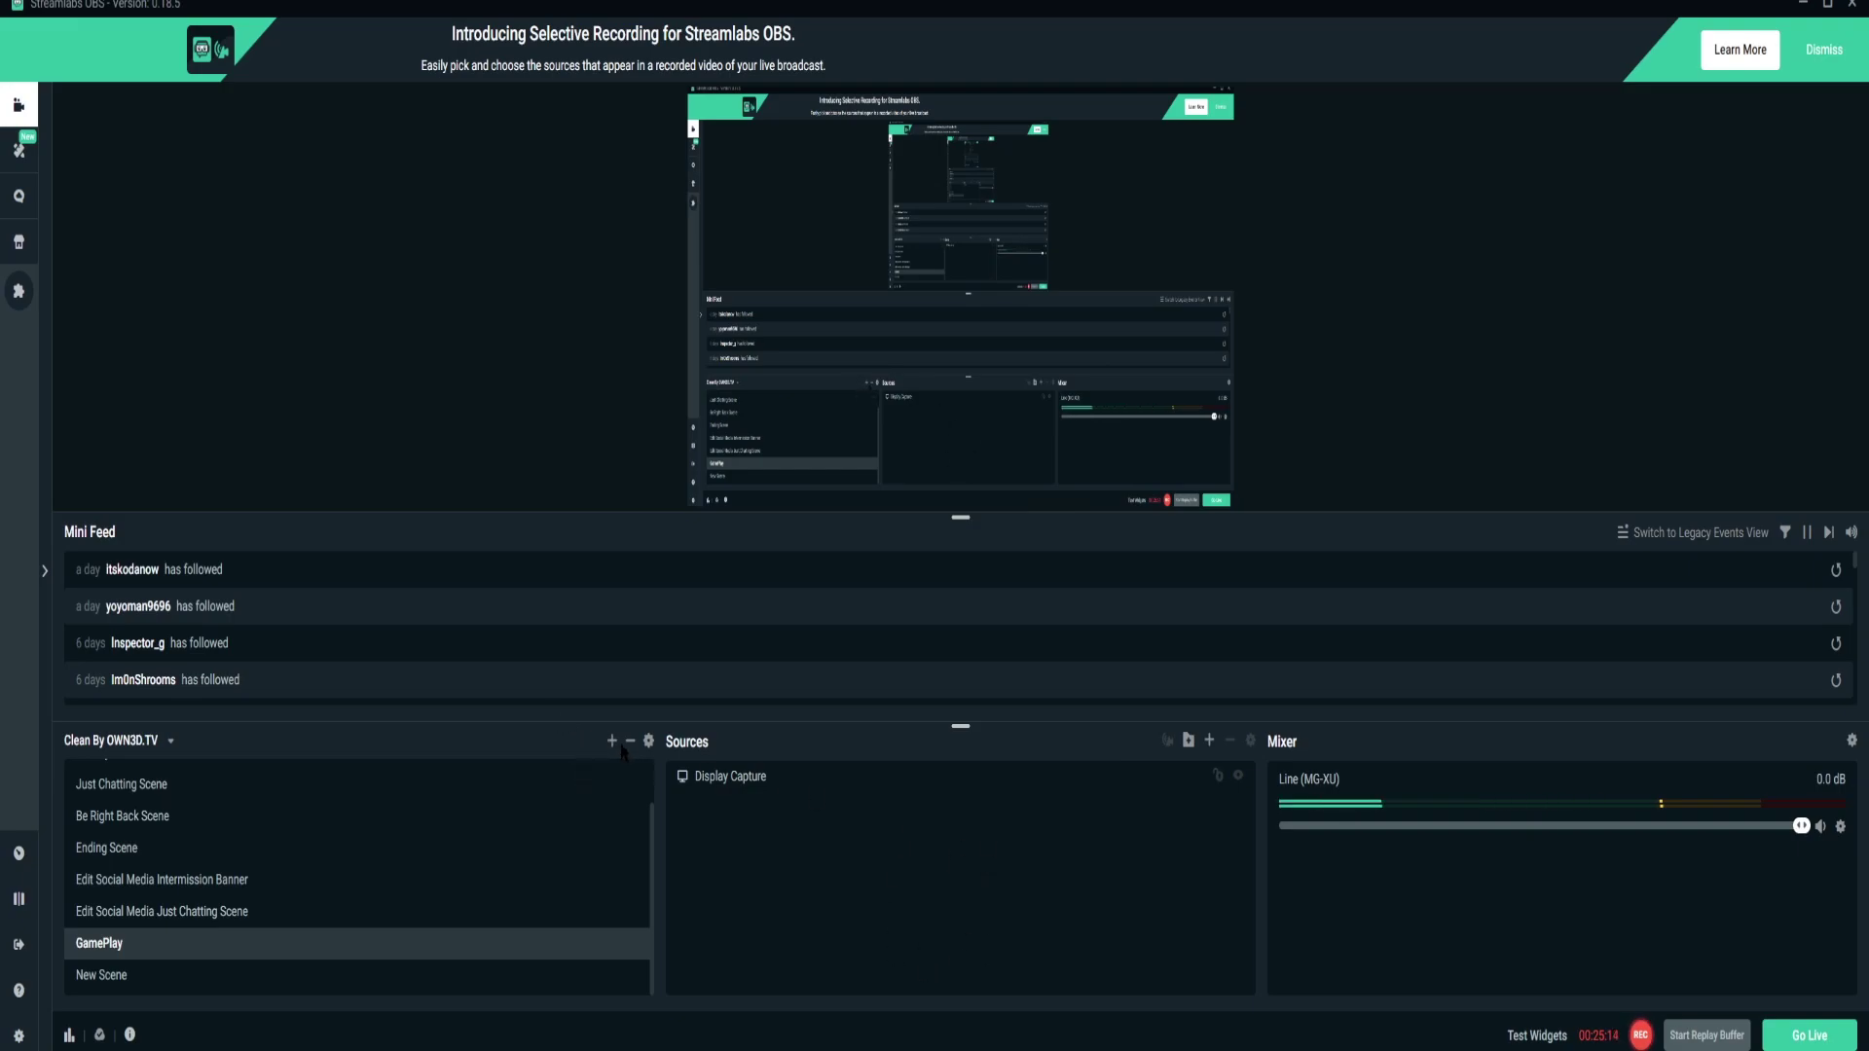
- Add the webcam to the GamePlay scene as a Video Capture Device source in the canvas's lower-left corner
{"action": "left_click", "coordinate": [1209, 740]}
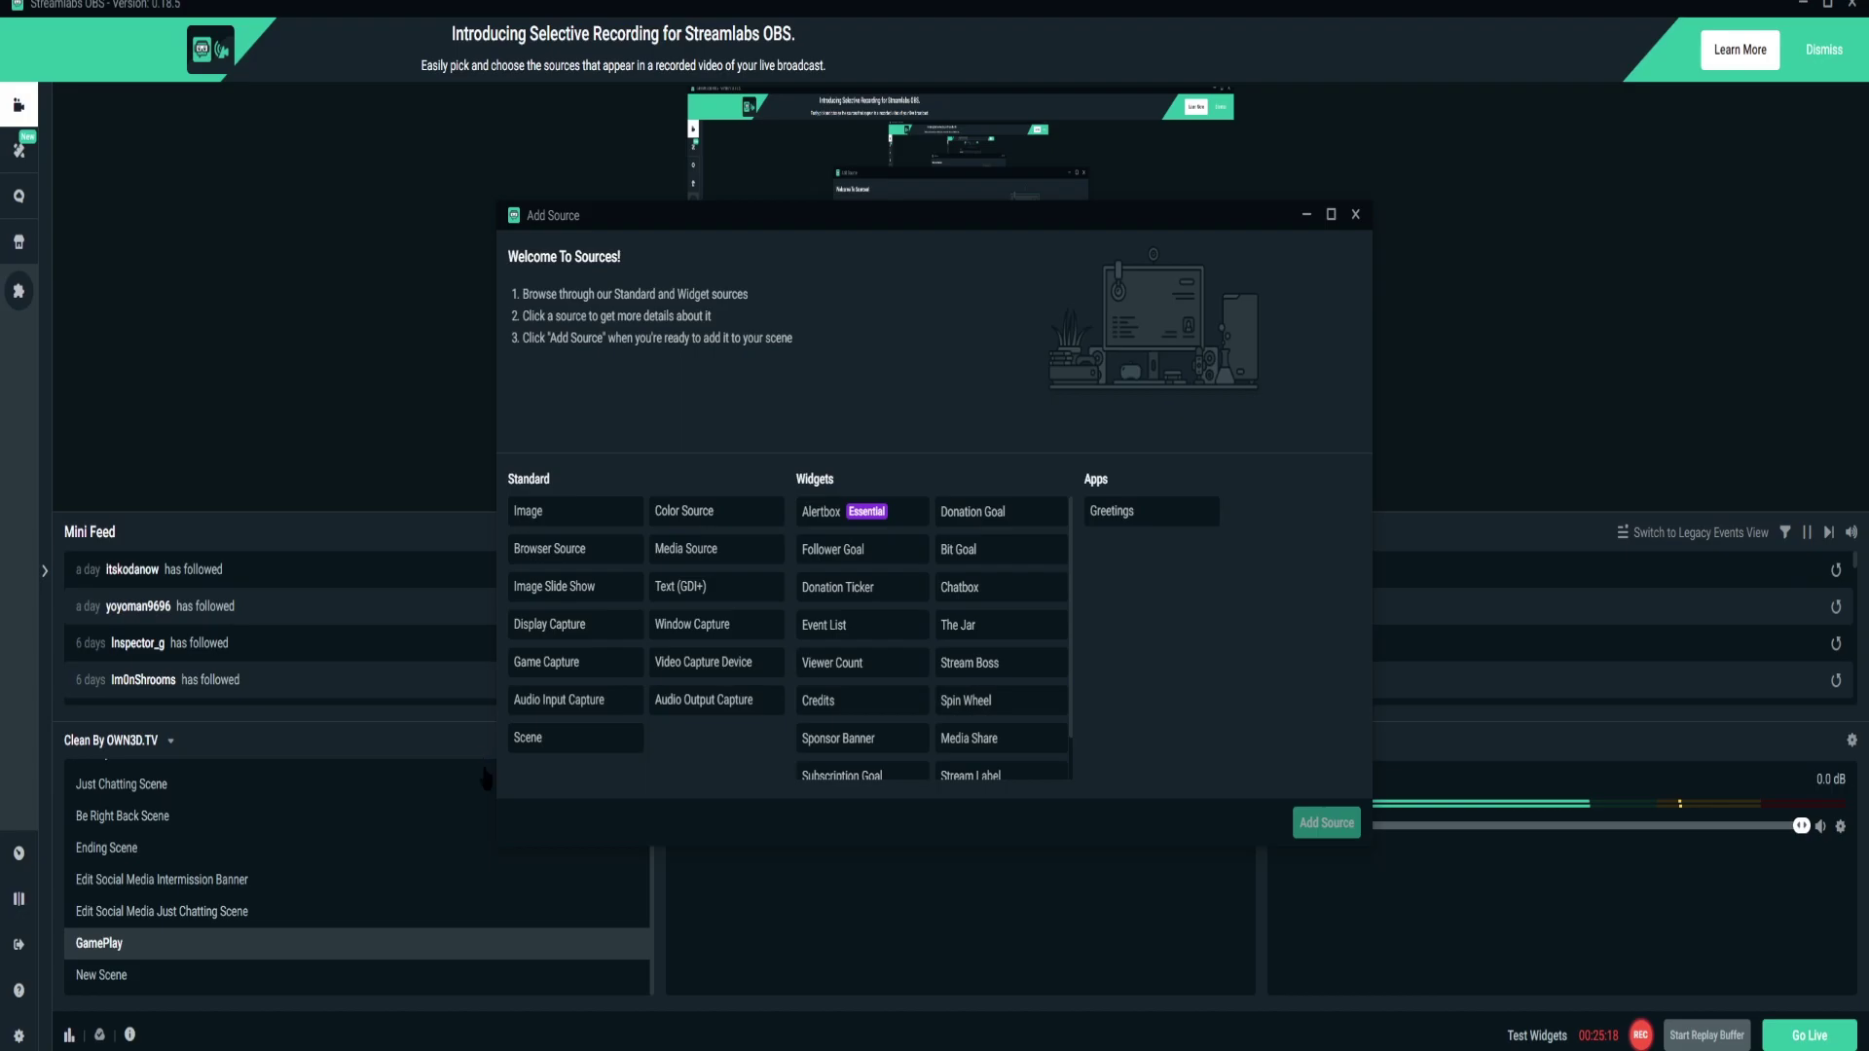
{"action": "left_click", "coordinate": [686, 666]}
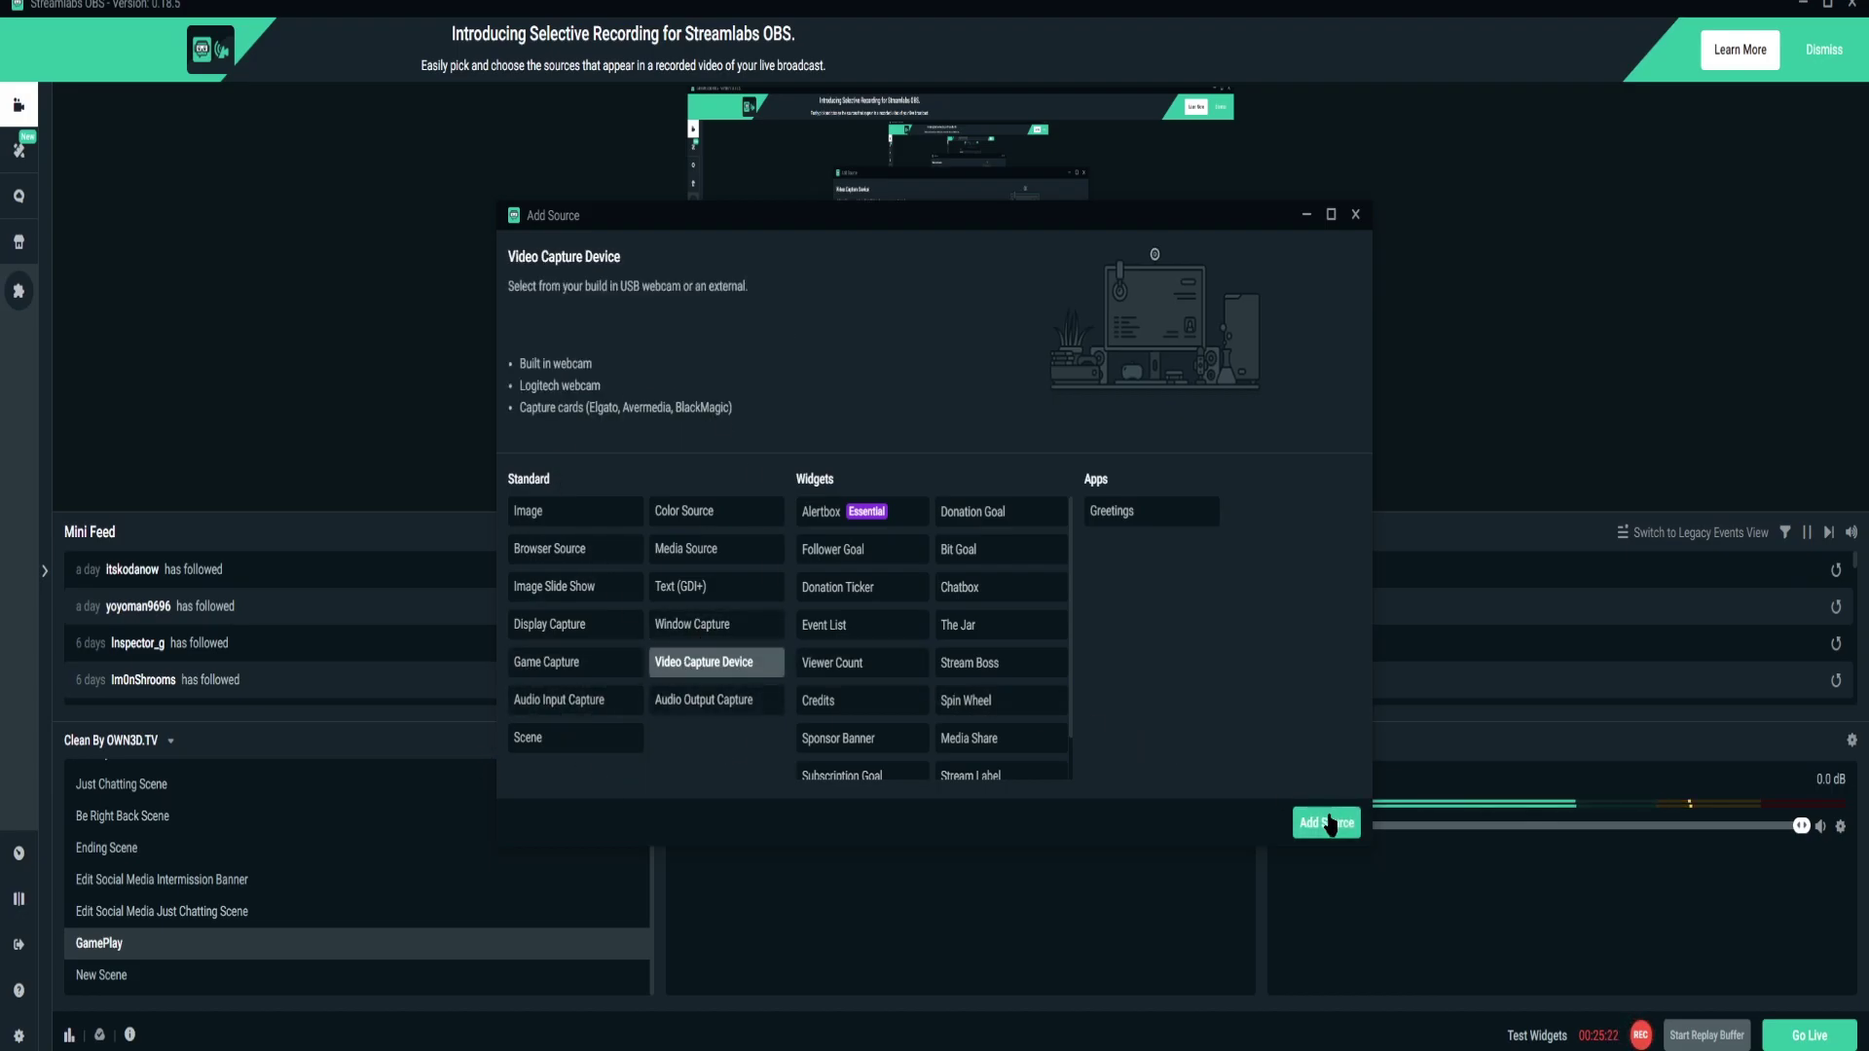
{"action": "left_click", "coordinate": [1326, 822]}
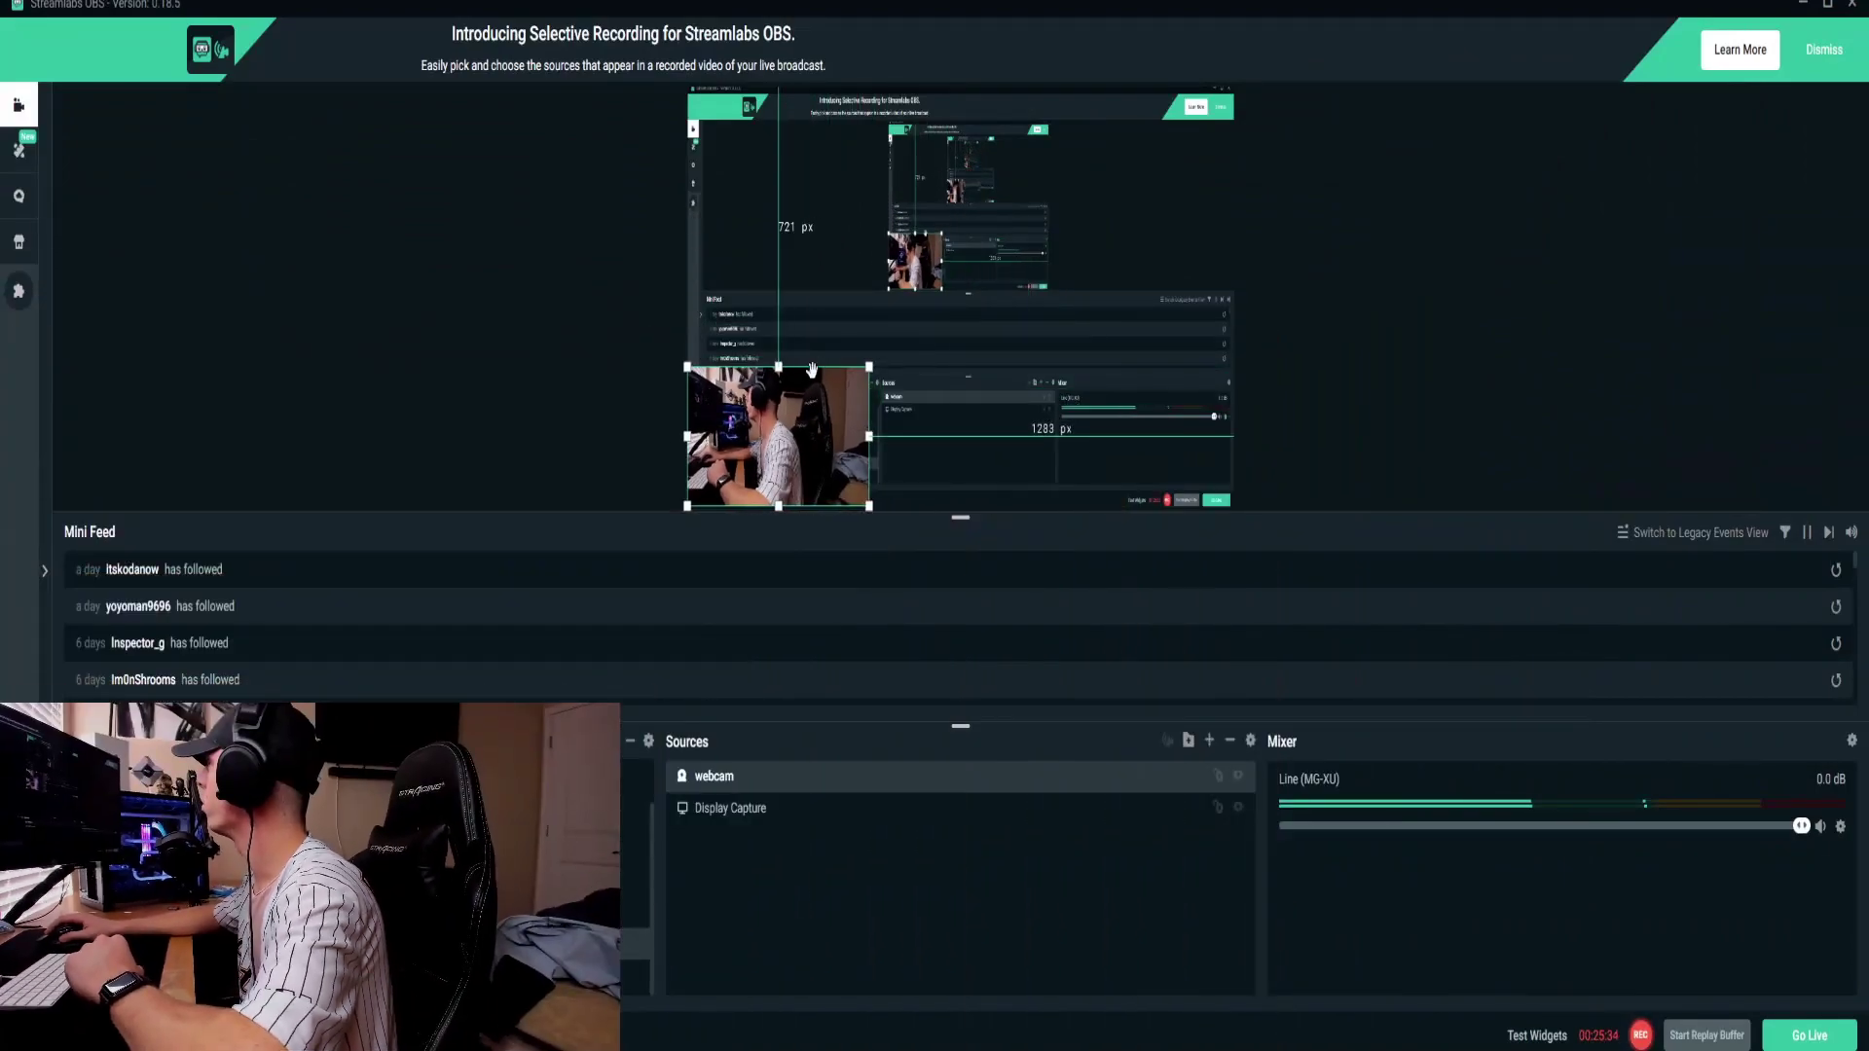
{"action": "left_click", "coordinate": [949, 471]}
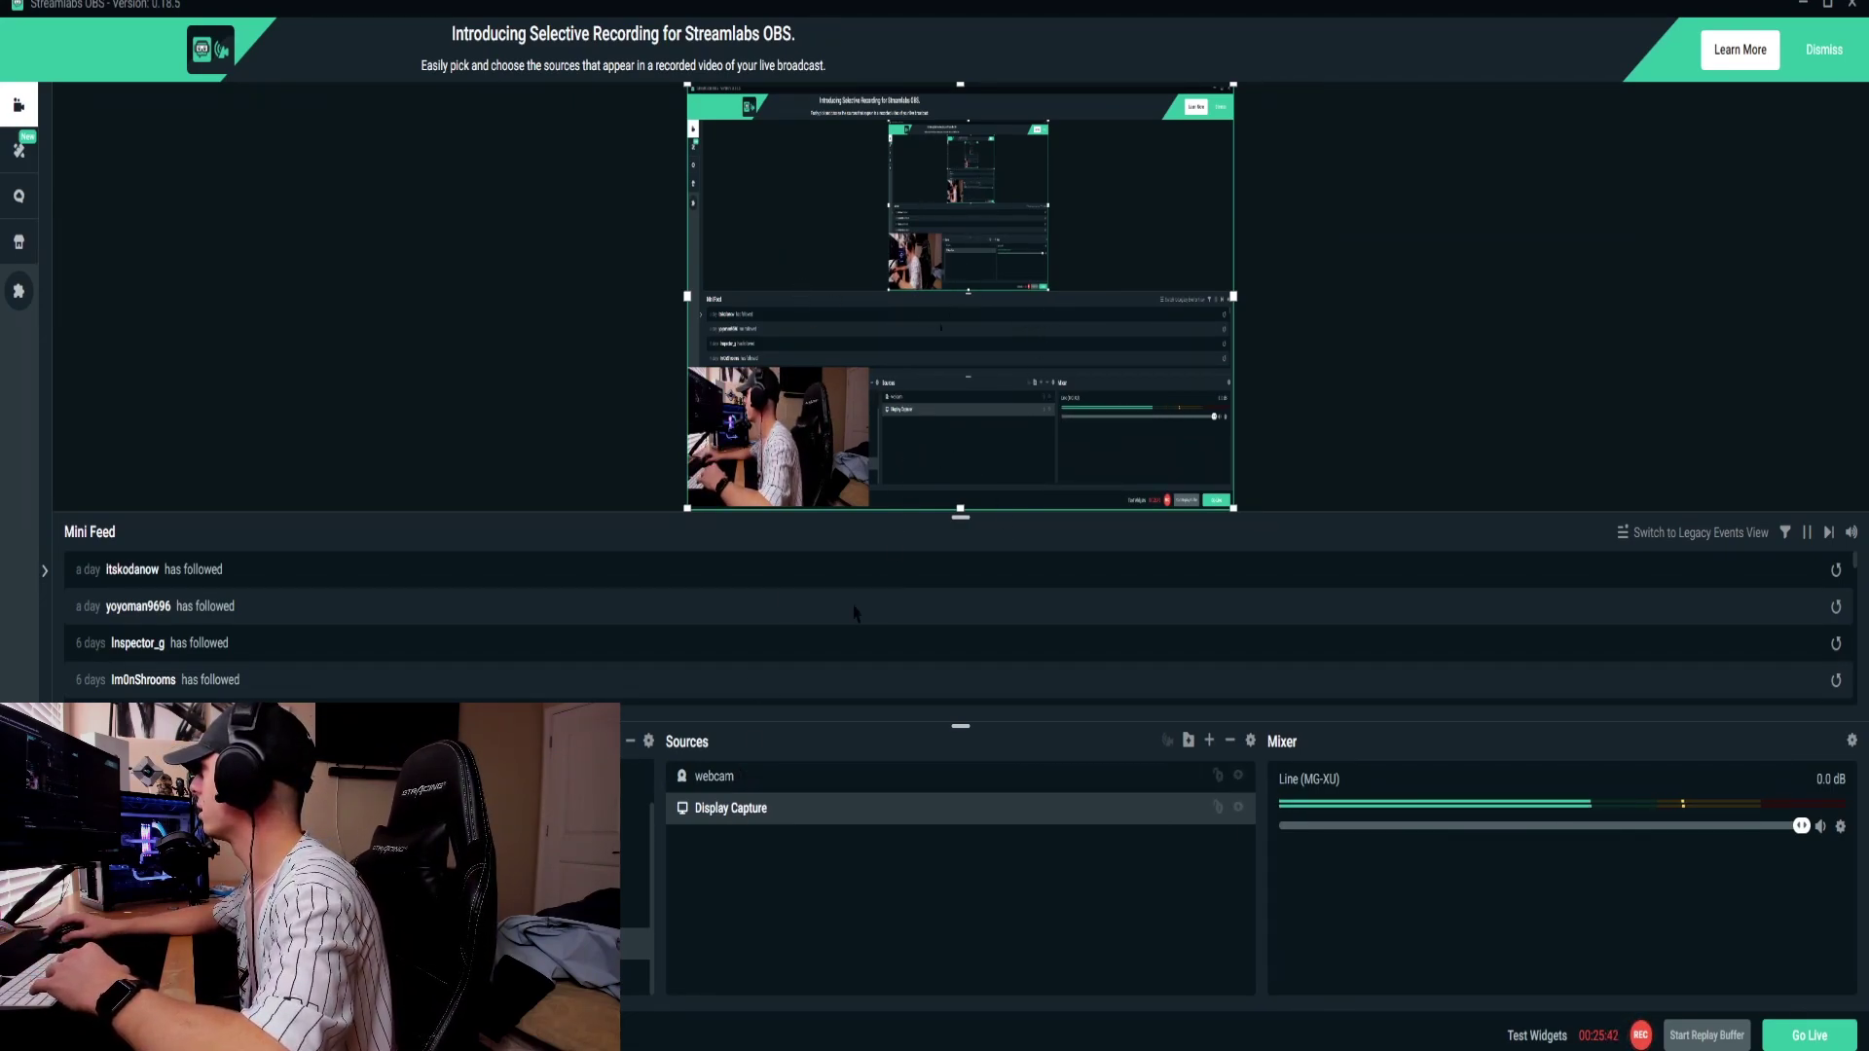
{"action": "left_click", "coordinate": [542, 388]}
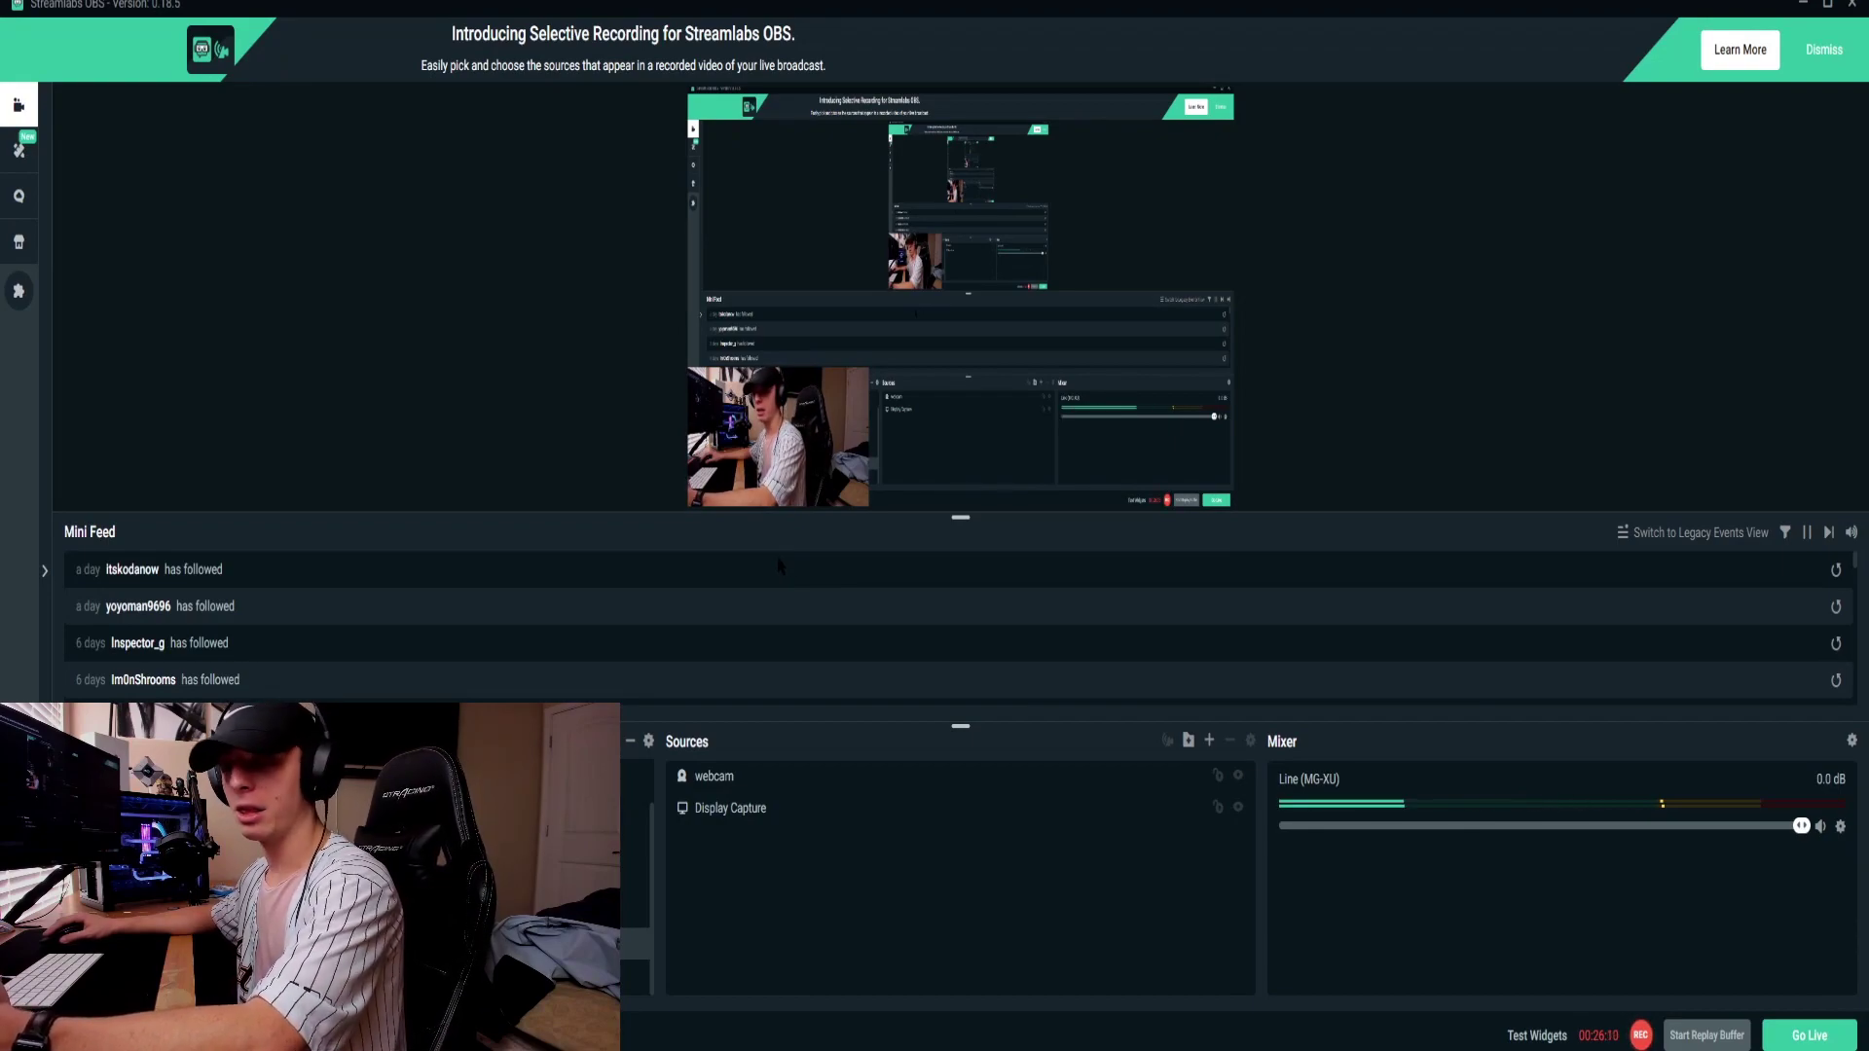
- Add an Alertbox widget as a new source instead of the existing one, and send a test follow alert before finishing its settings
{"action": "left_click", "coordinate": [1535, 1034]}
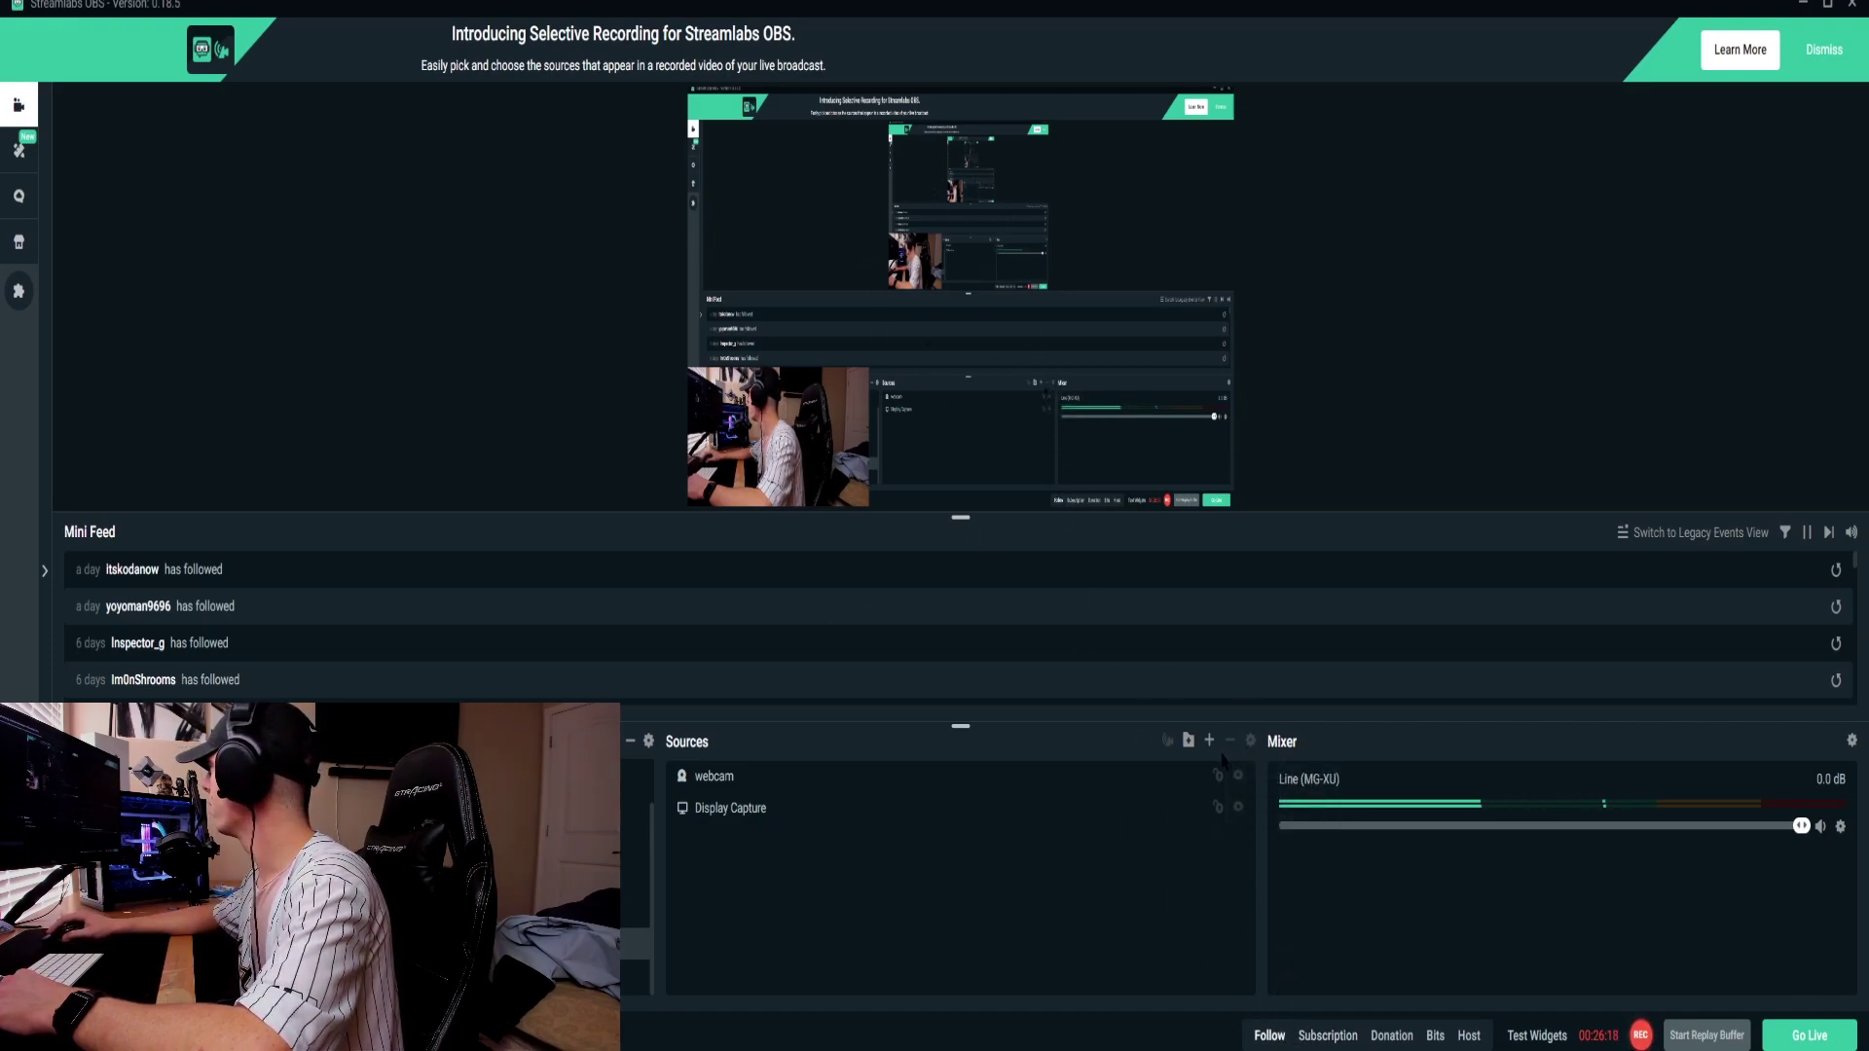
{"action": "left_click", "coordinate": [1209, 740]}
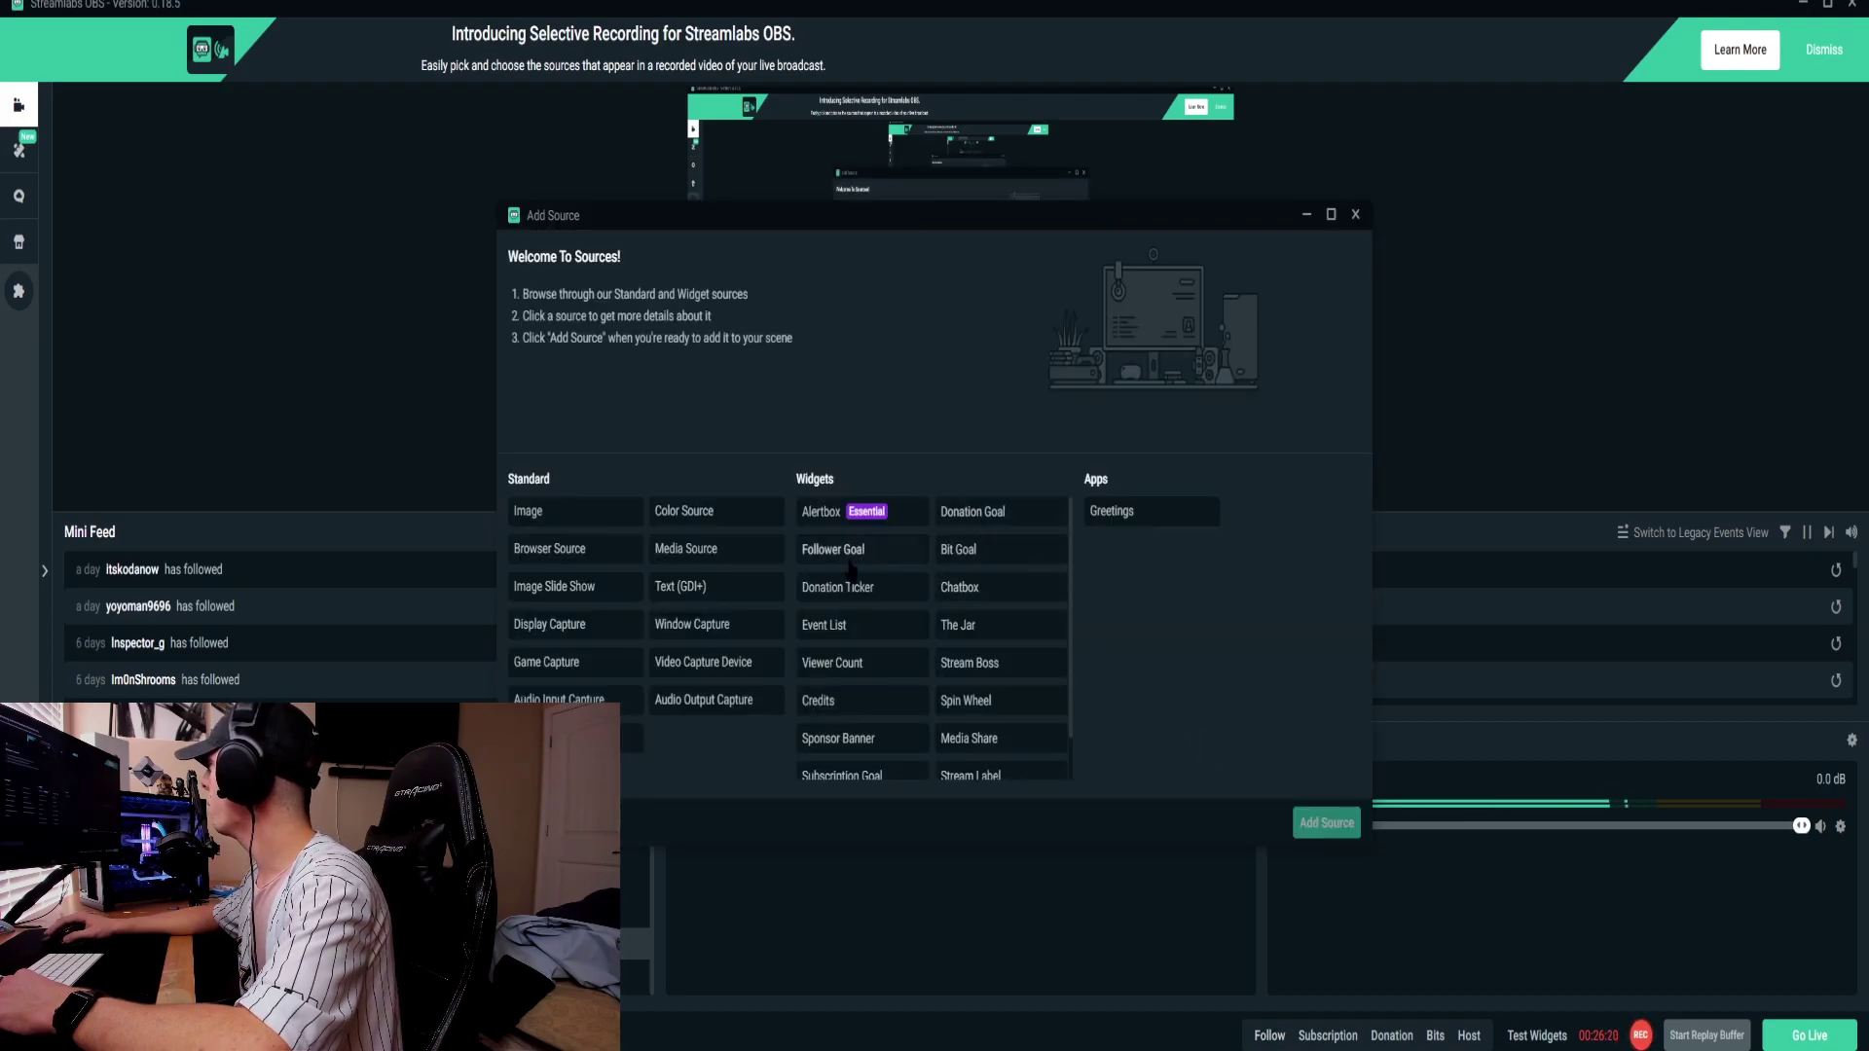
{"action": "left_click", "coordinate": [829, 511]}
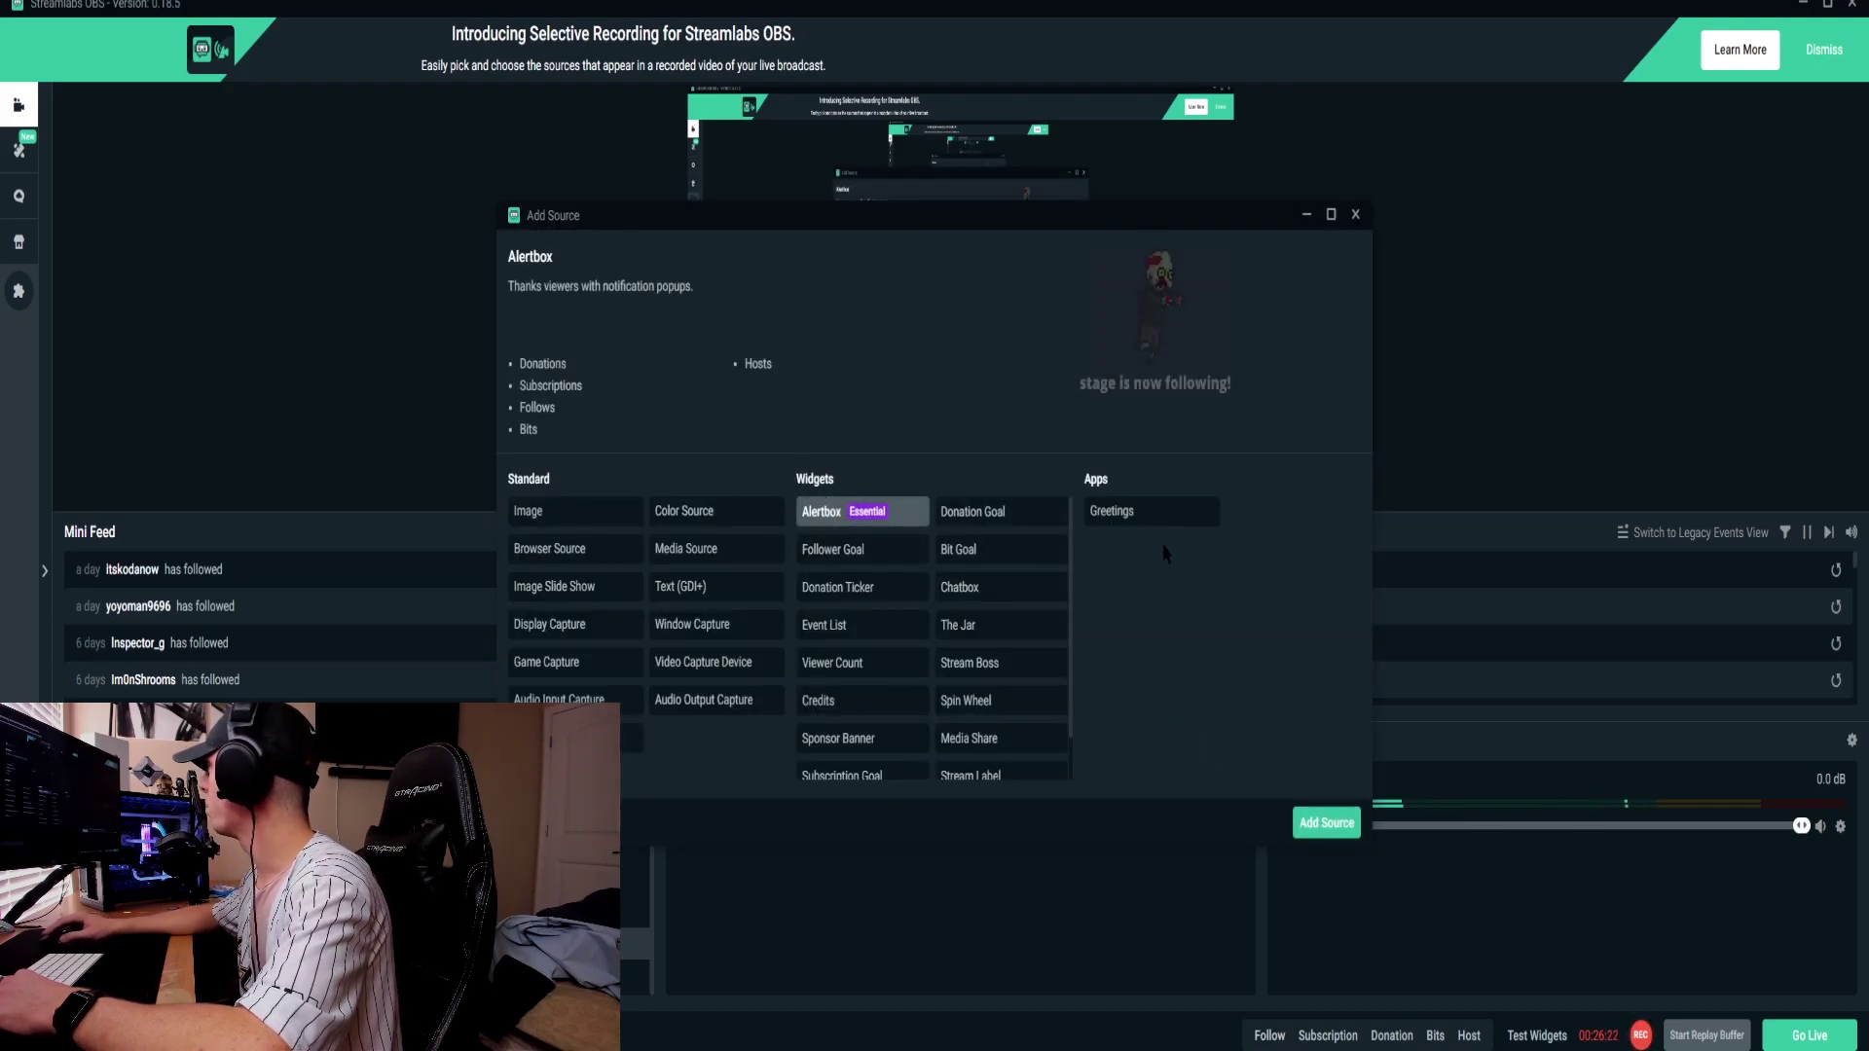
{"action": "left_click", "coordinate": [1325, 823]}
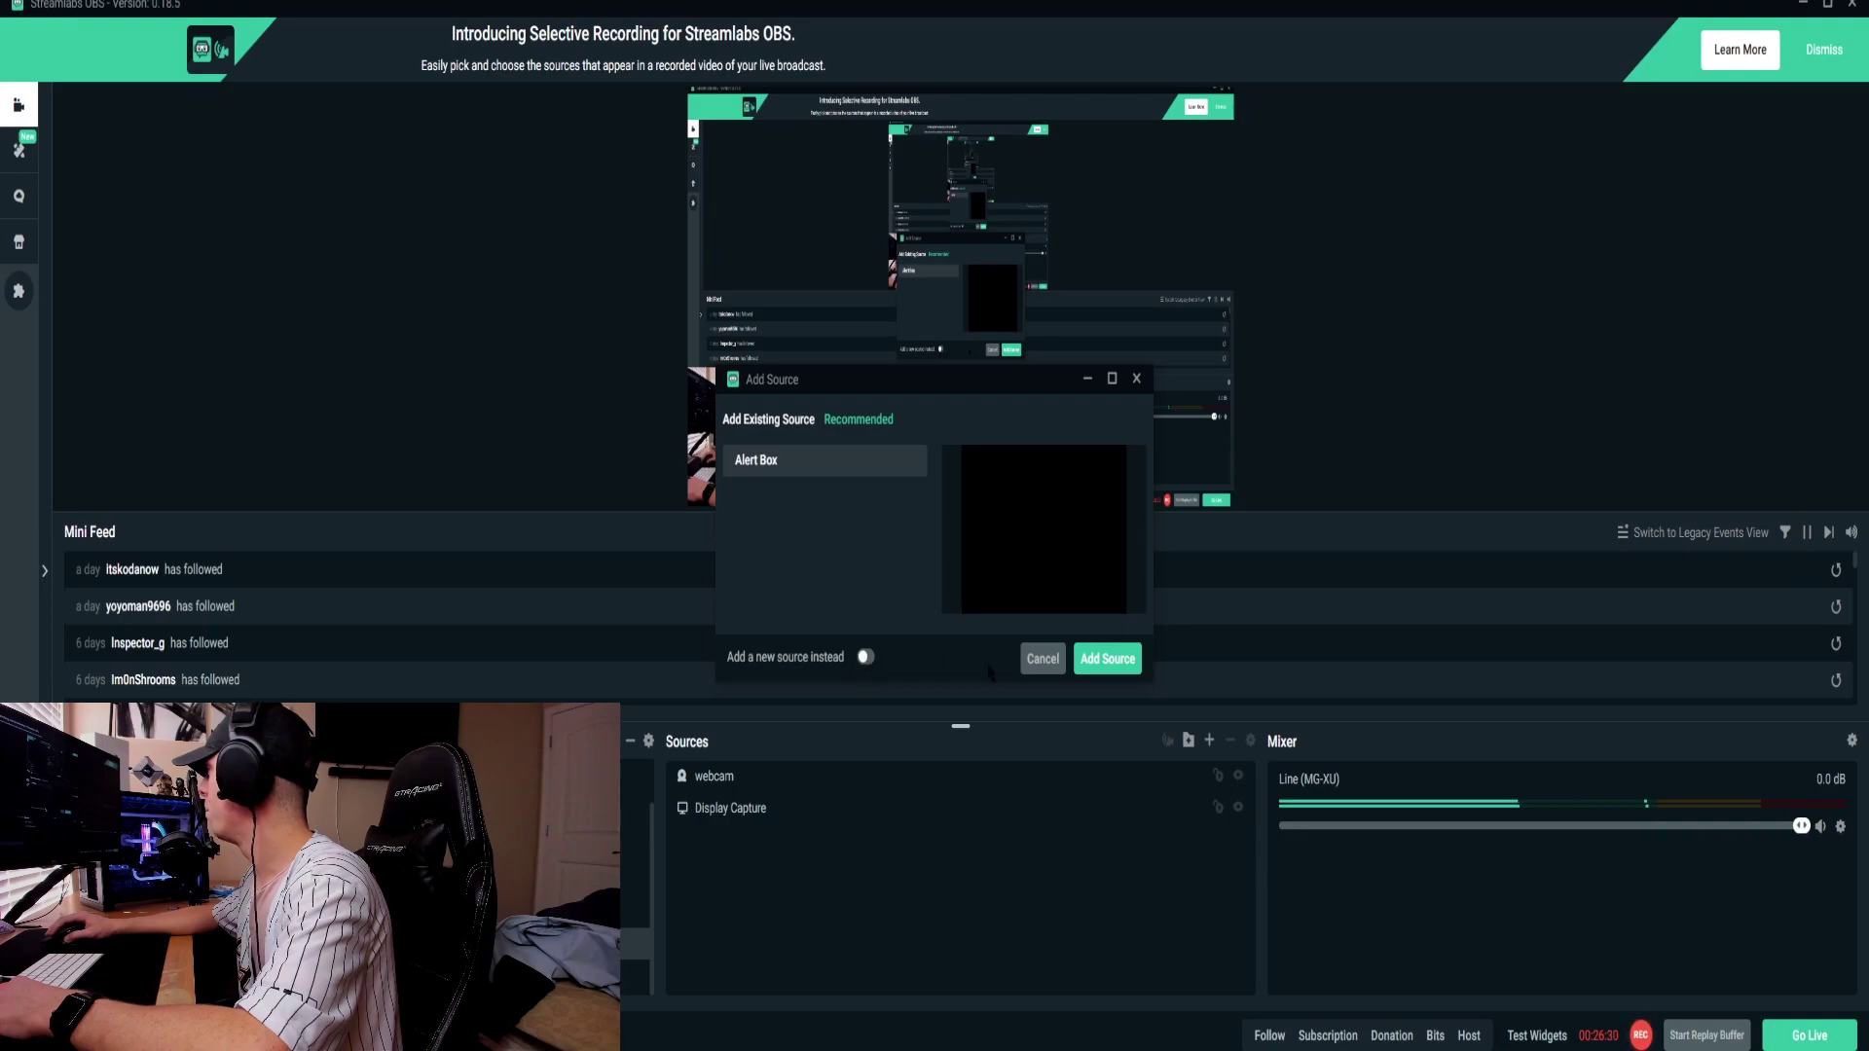
{"action": "left_click", "coordinate": [865, 657]}
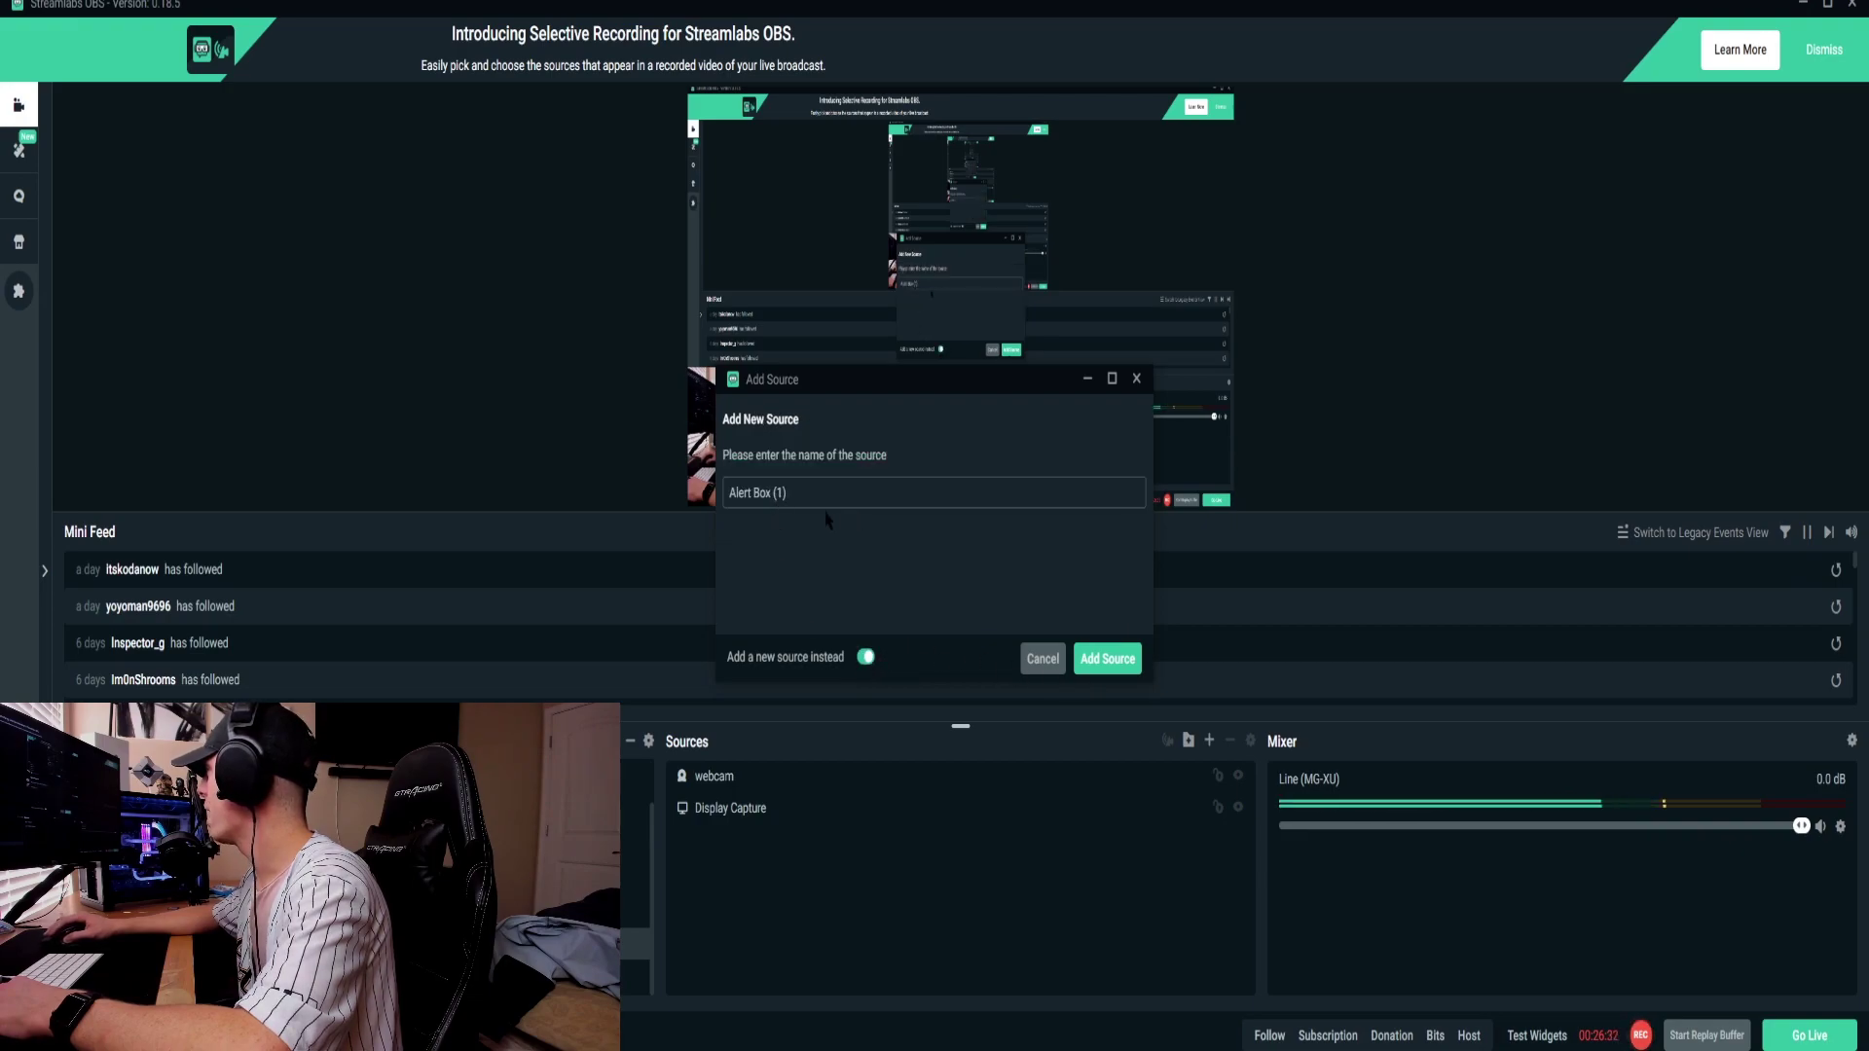
{"action": "left_click", "coordinate": [1110, 659]}
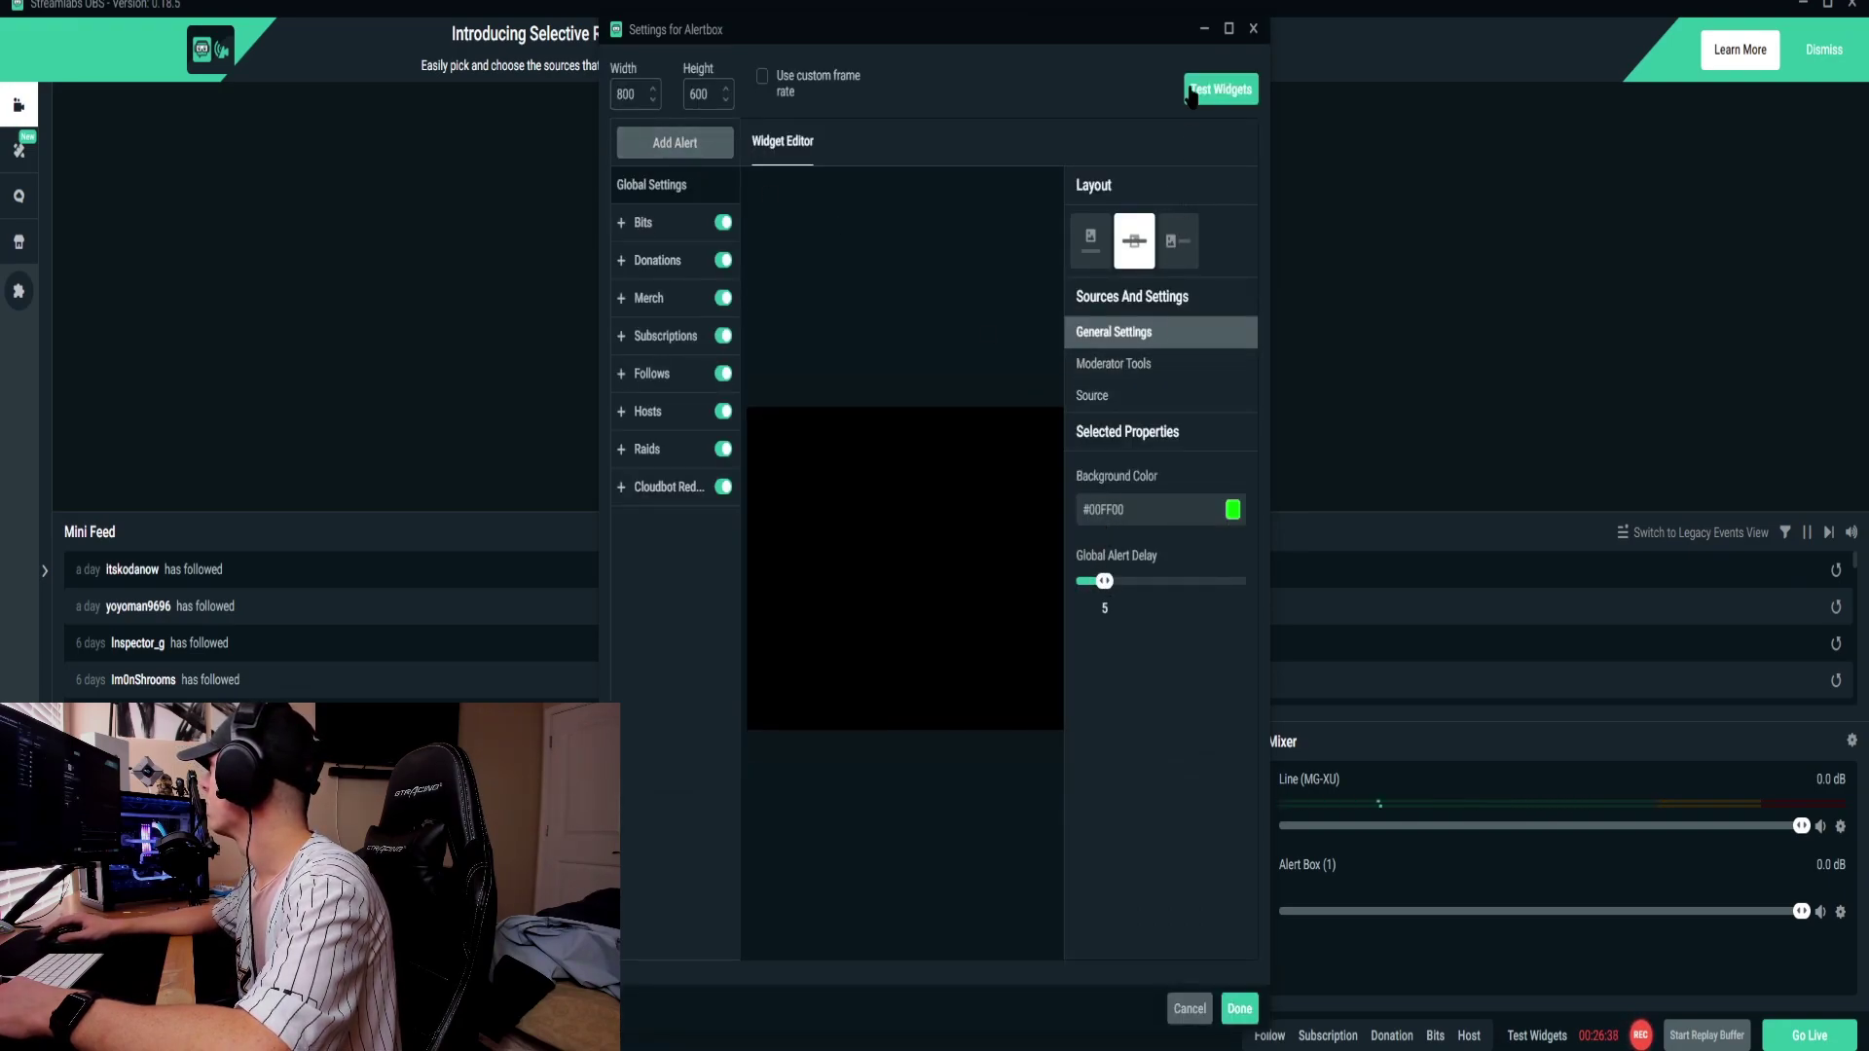
{"action": "left_click", "coordinate": [1224, 90]}
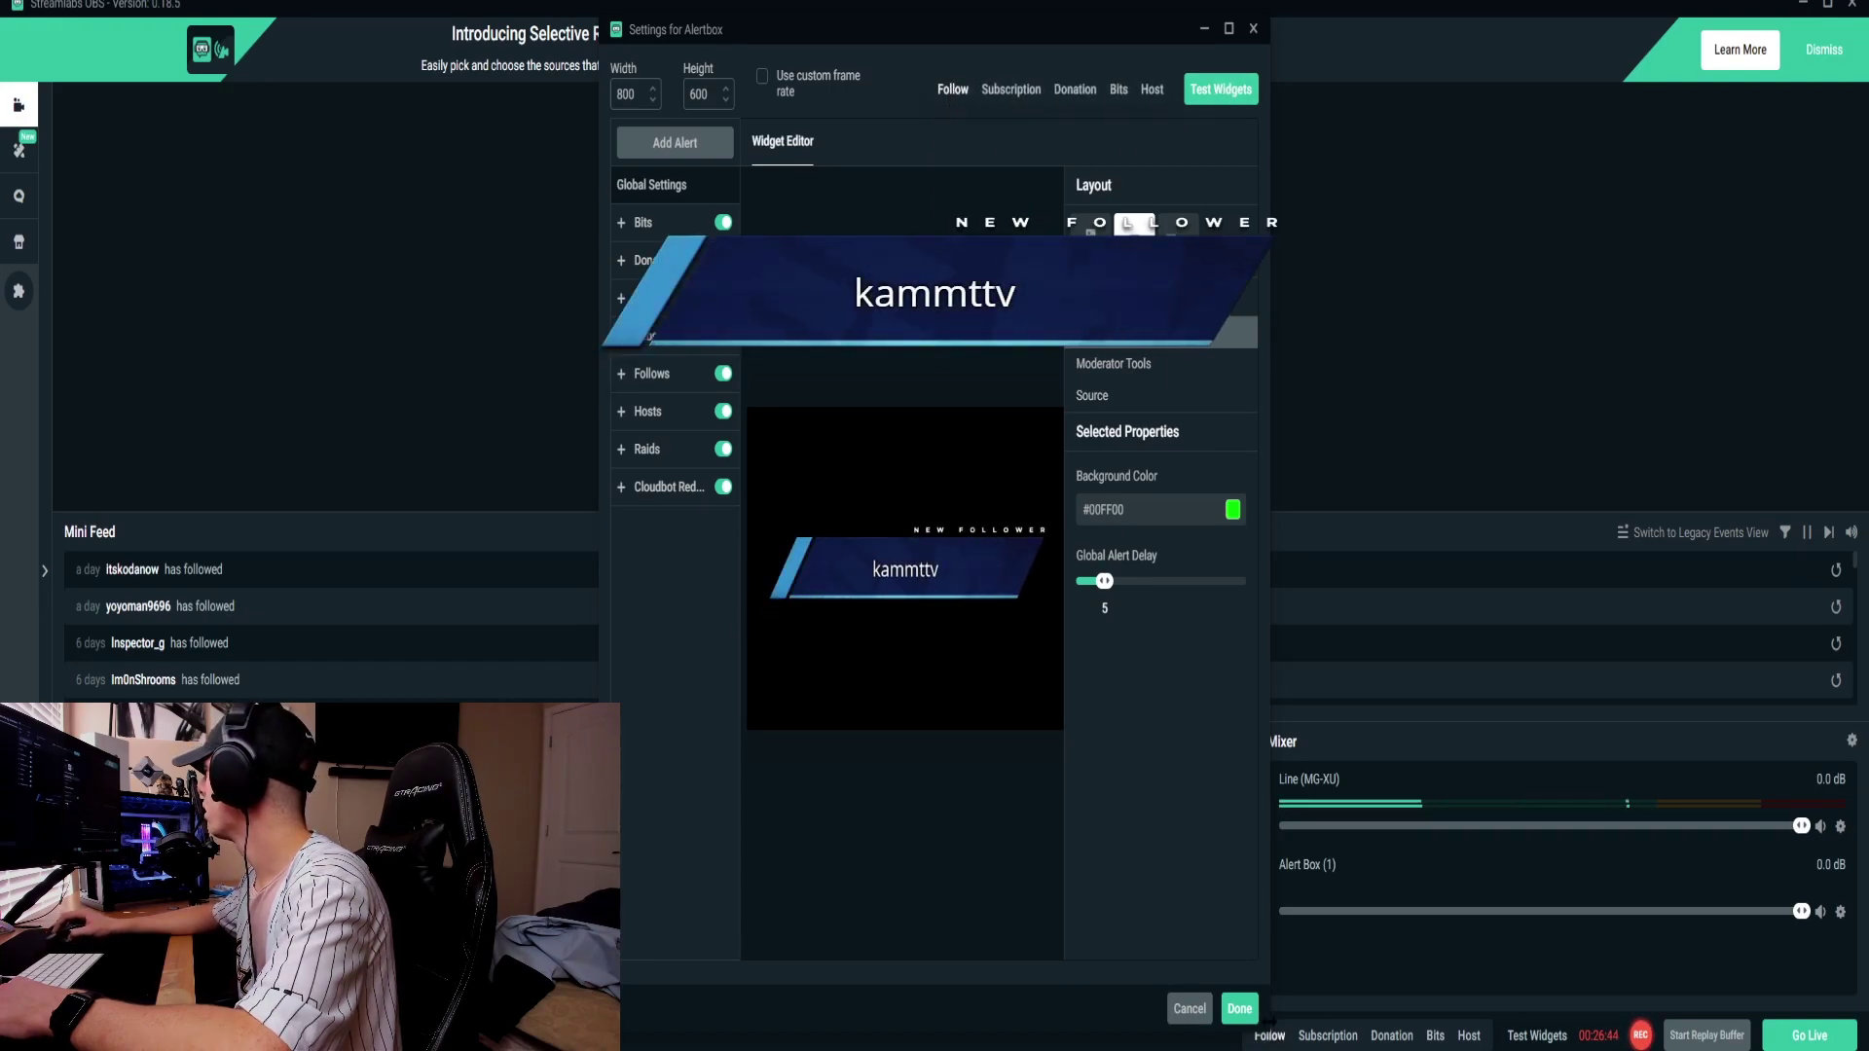
{"action": "left_click", "coordinate": [1238, 1009]}
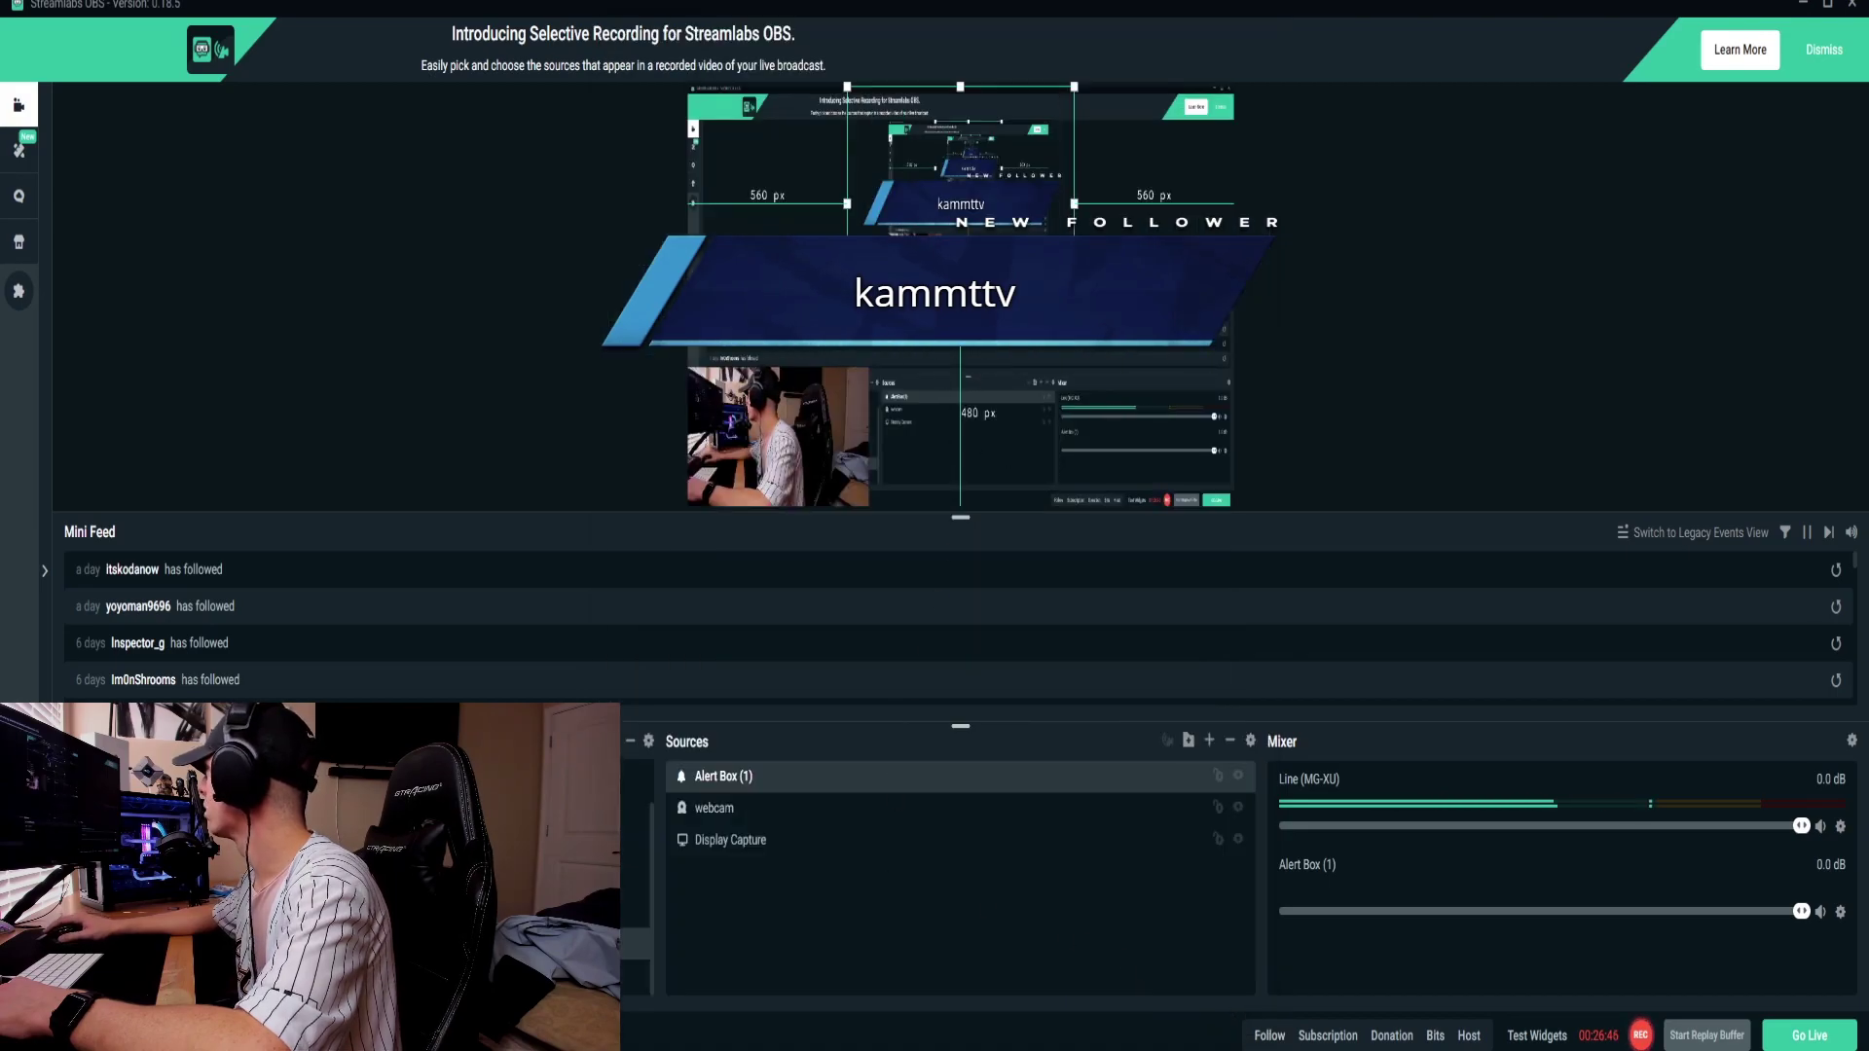
- Move the alert box toward the middle of the canvas, about 441 px from the left edge and 189 px from the top
{"action": "left_click_drag", "start_coordinate": [979, 277], "coordinate": [940, 366]}
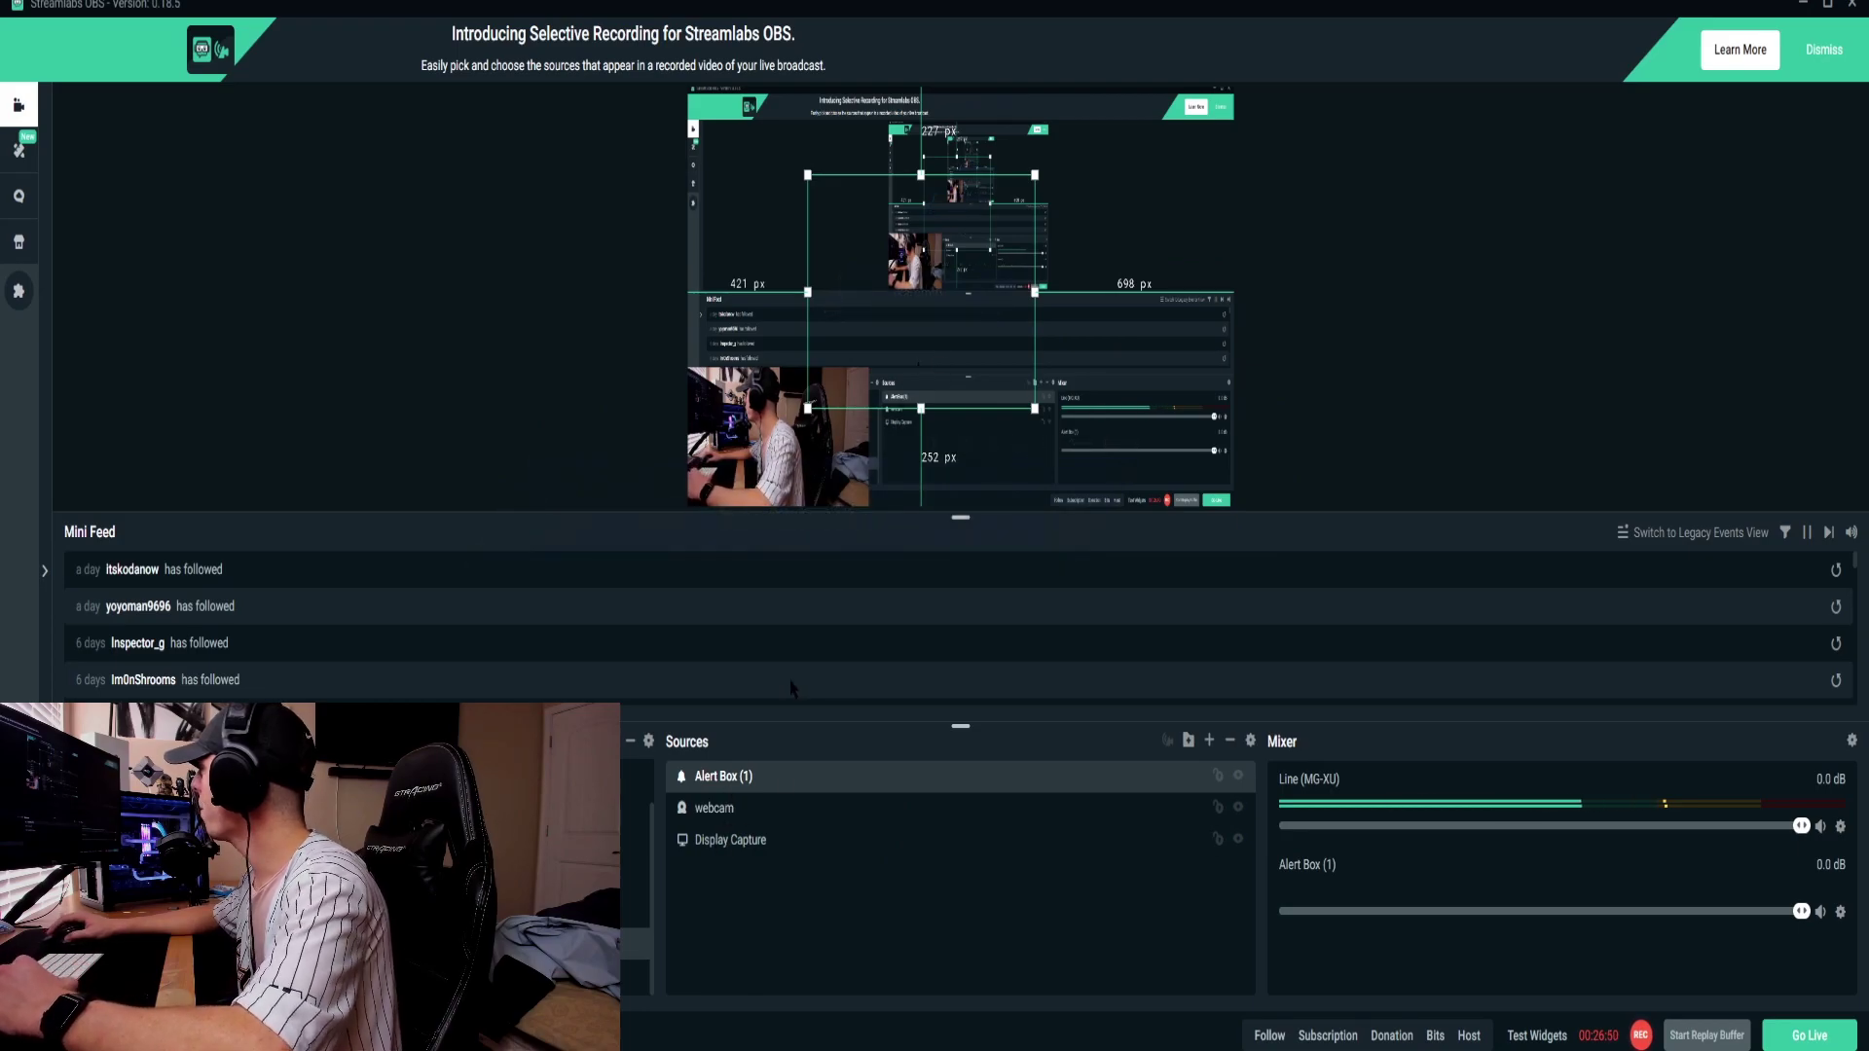
{"action": "left_click_drag", "start_coordinate": [898, 331], "coordinate": [915, 349]}
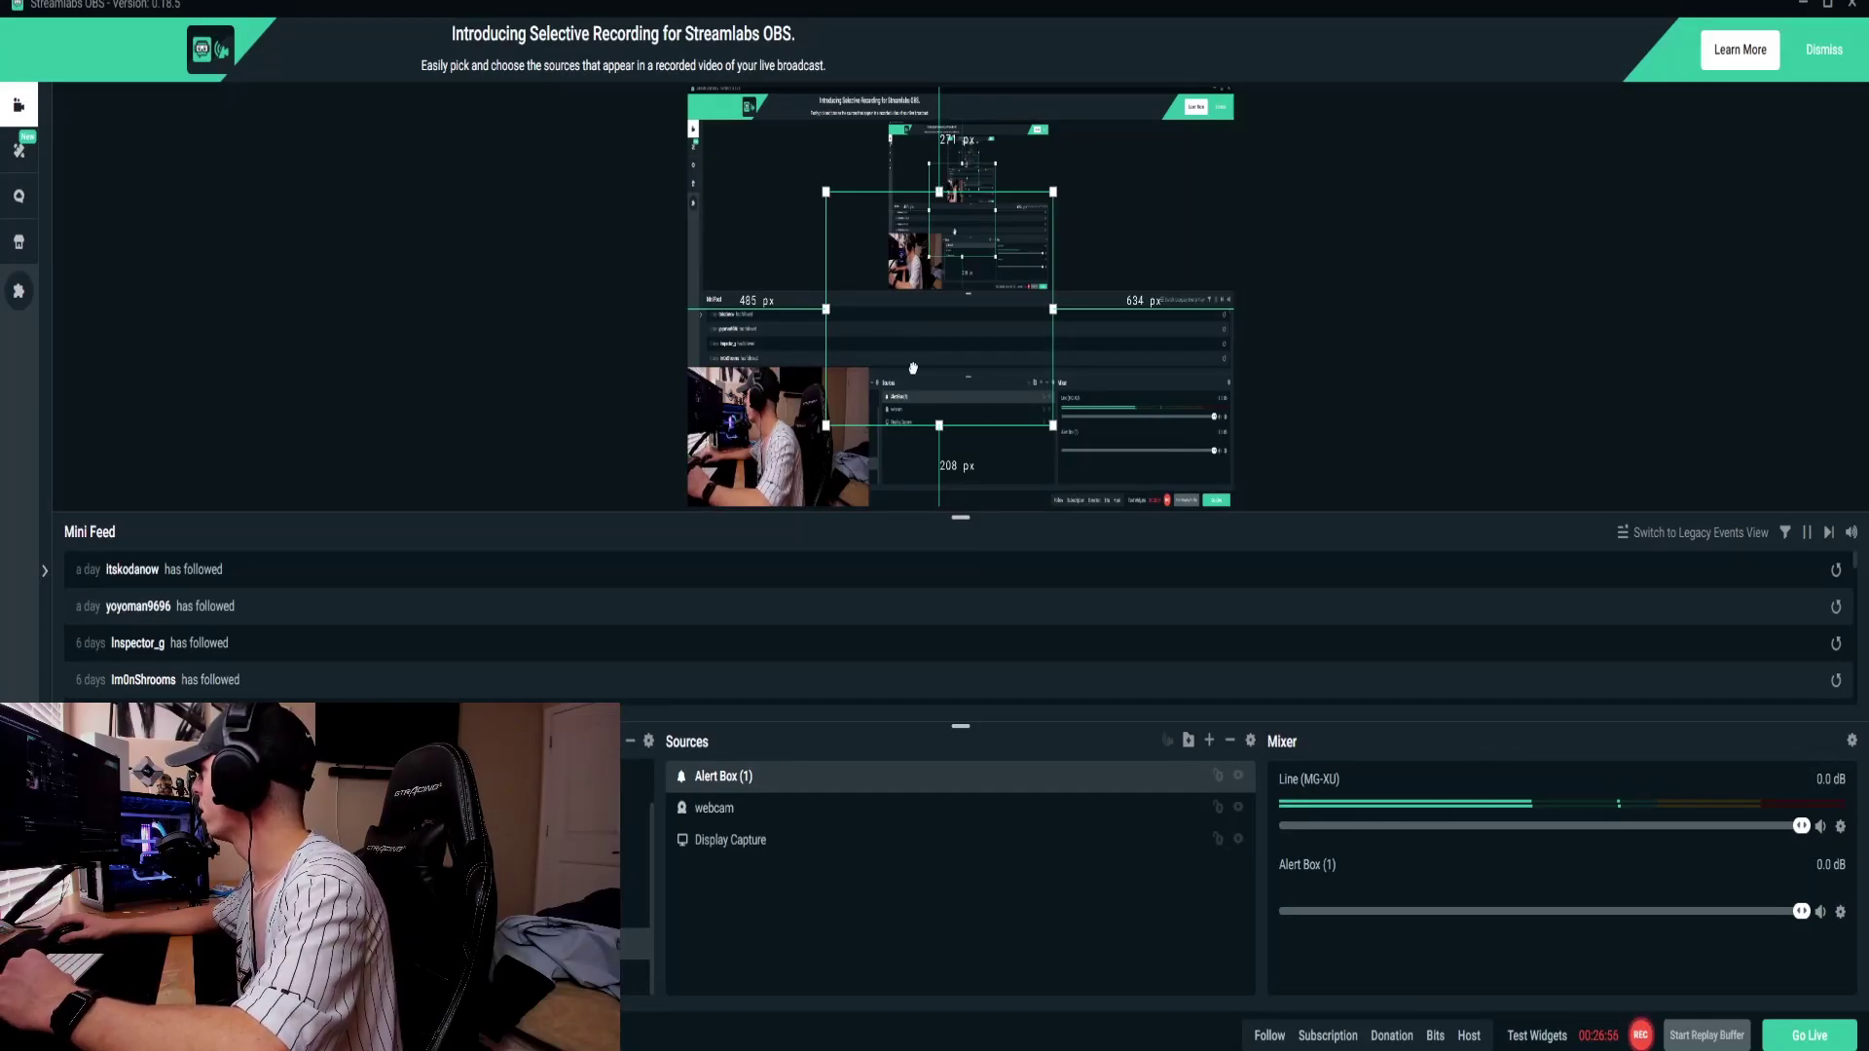
{"action": "left_click_drag", "start_coordinate": [913, 368], "coordinate": [901, 330]}
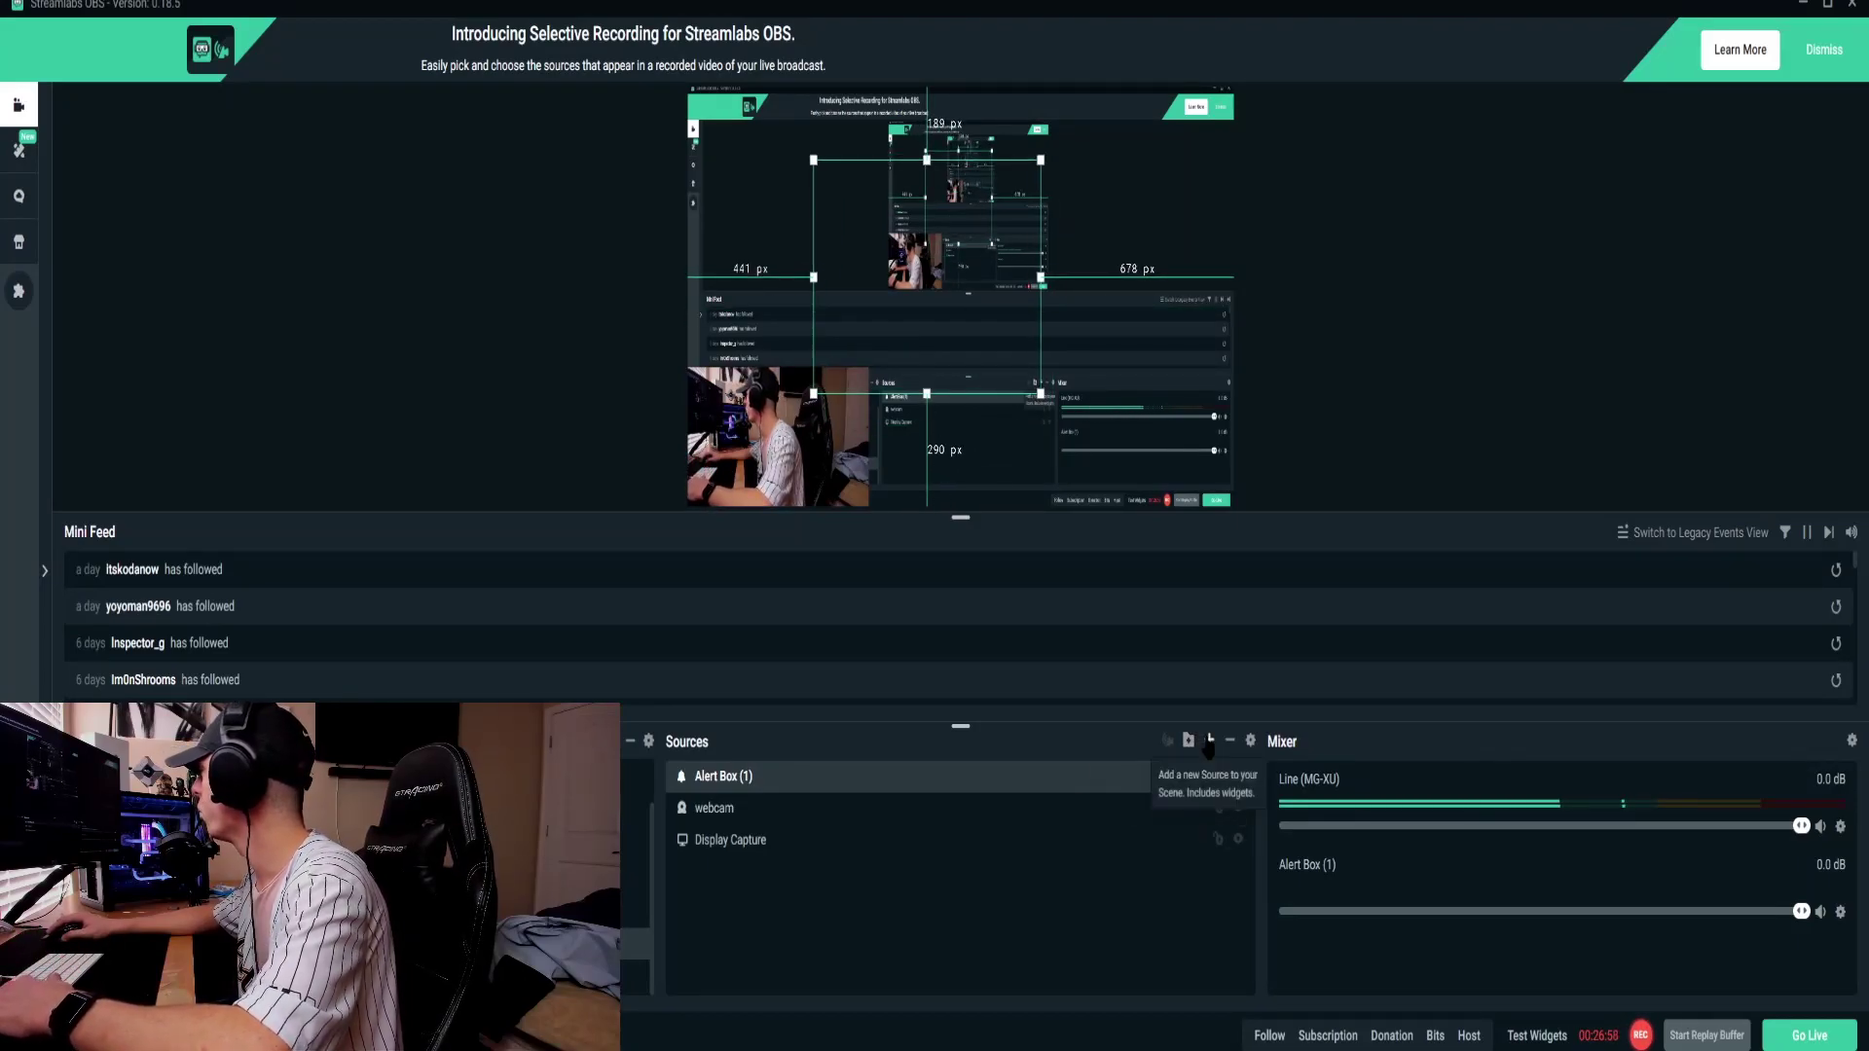
{"action": "left_click", "coordinate": [1208, 742]}
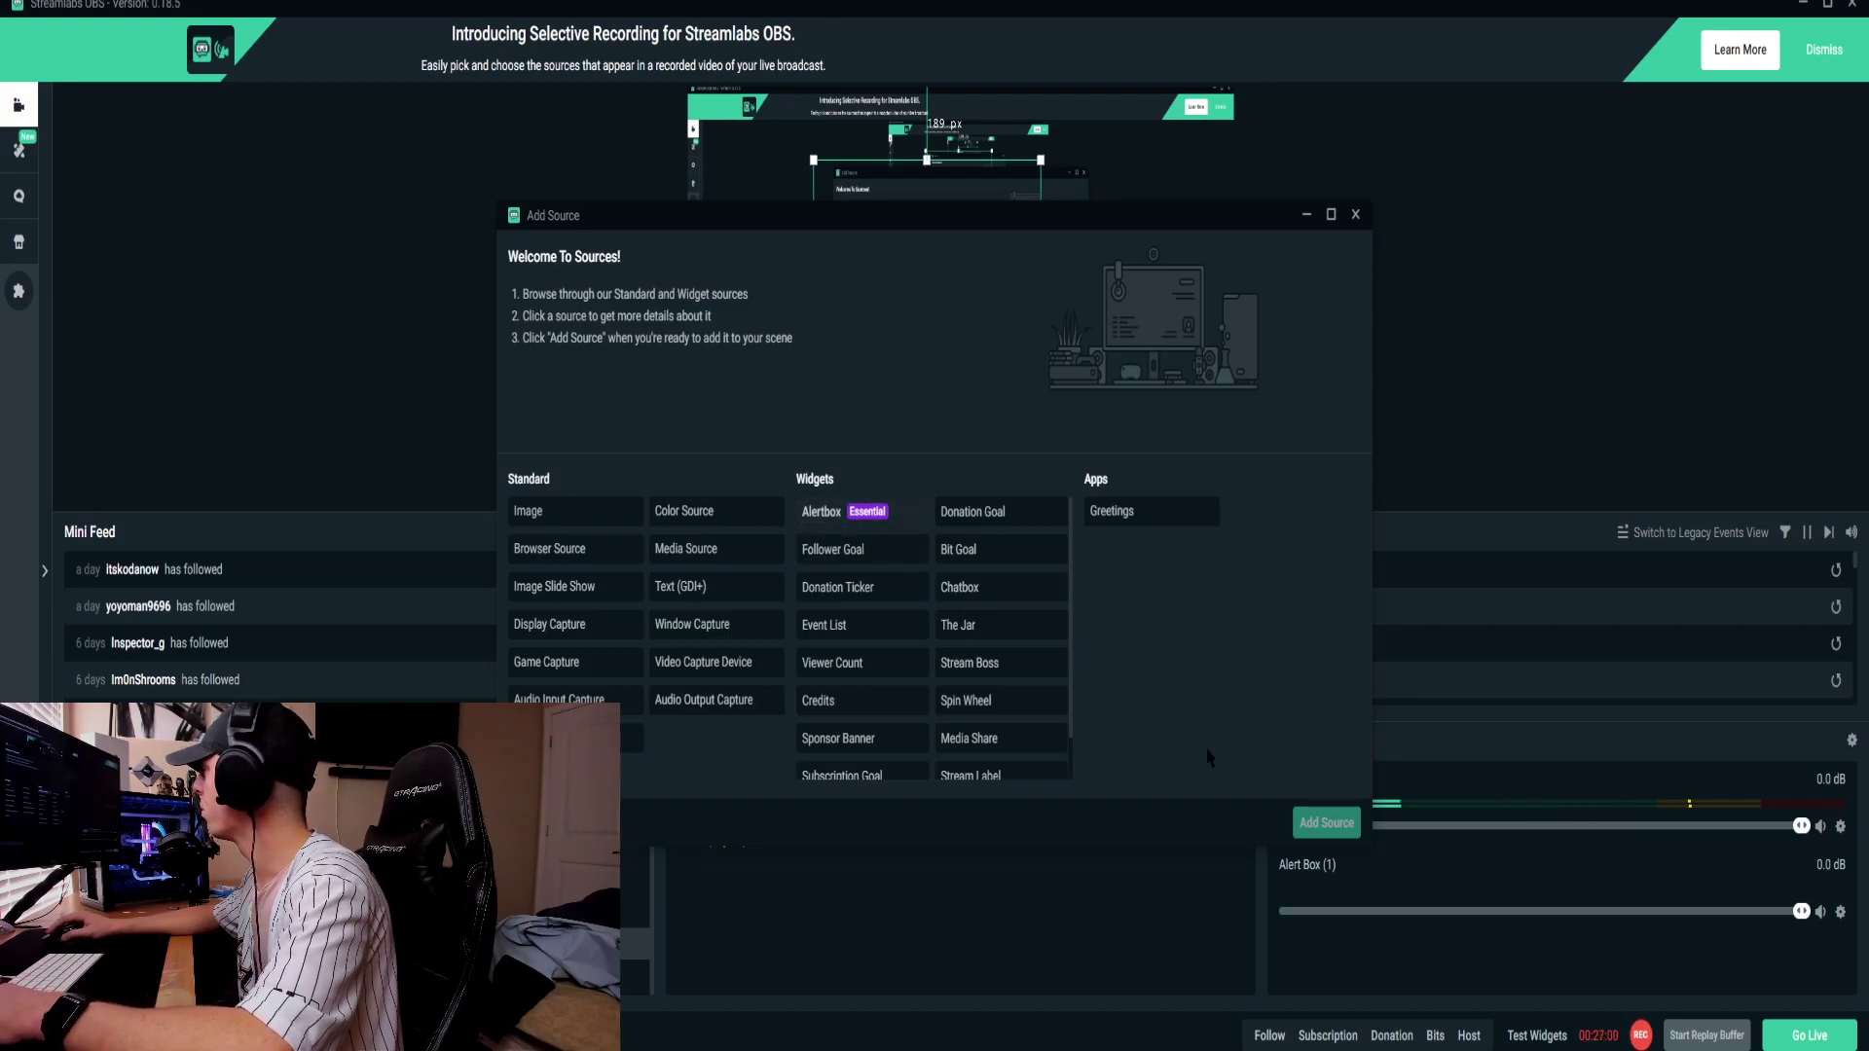
{"action": "left_click", "coordinate": [1357, 216]}
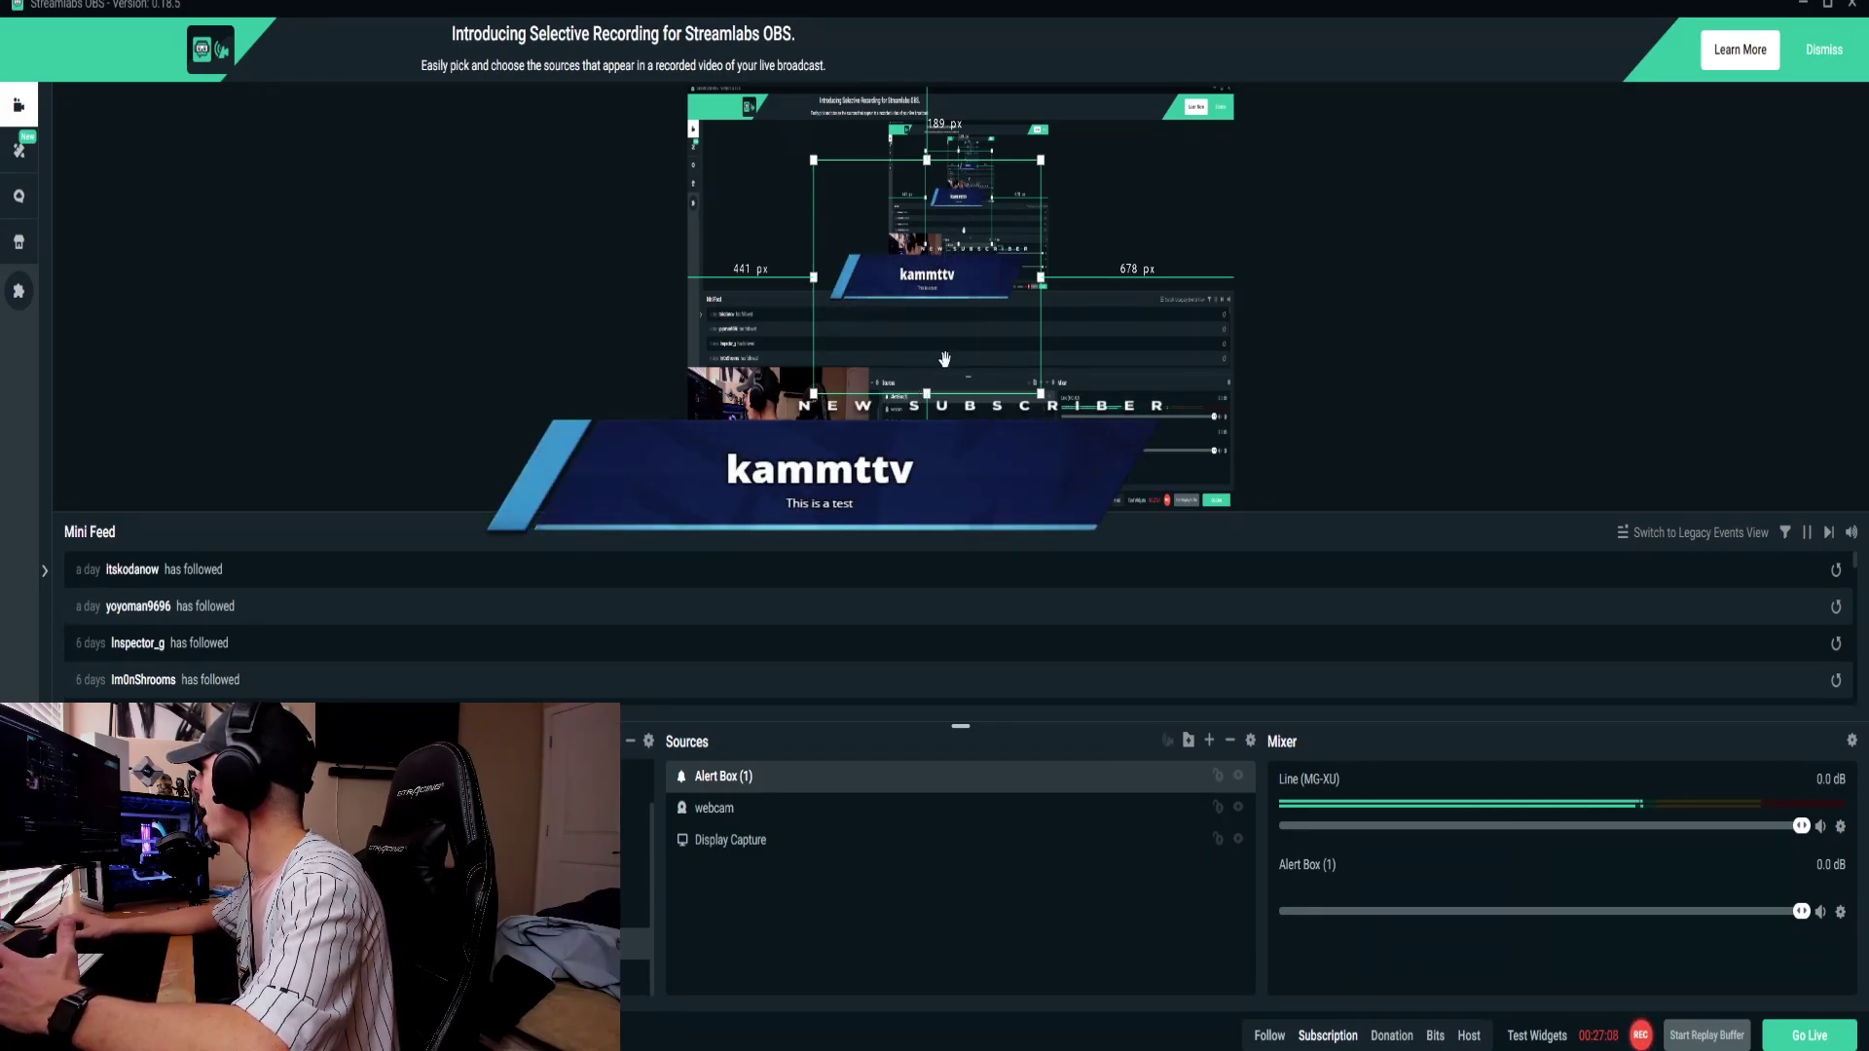
- Move the alert box to the top of the canvas, about 674 px above the bottom edge, and center it horizontally
{"action": "left_click_drag", "start_coordinate": [1014, 339], "coordinate": [1031, 219]}
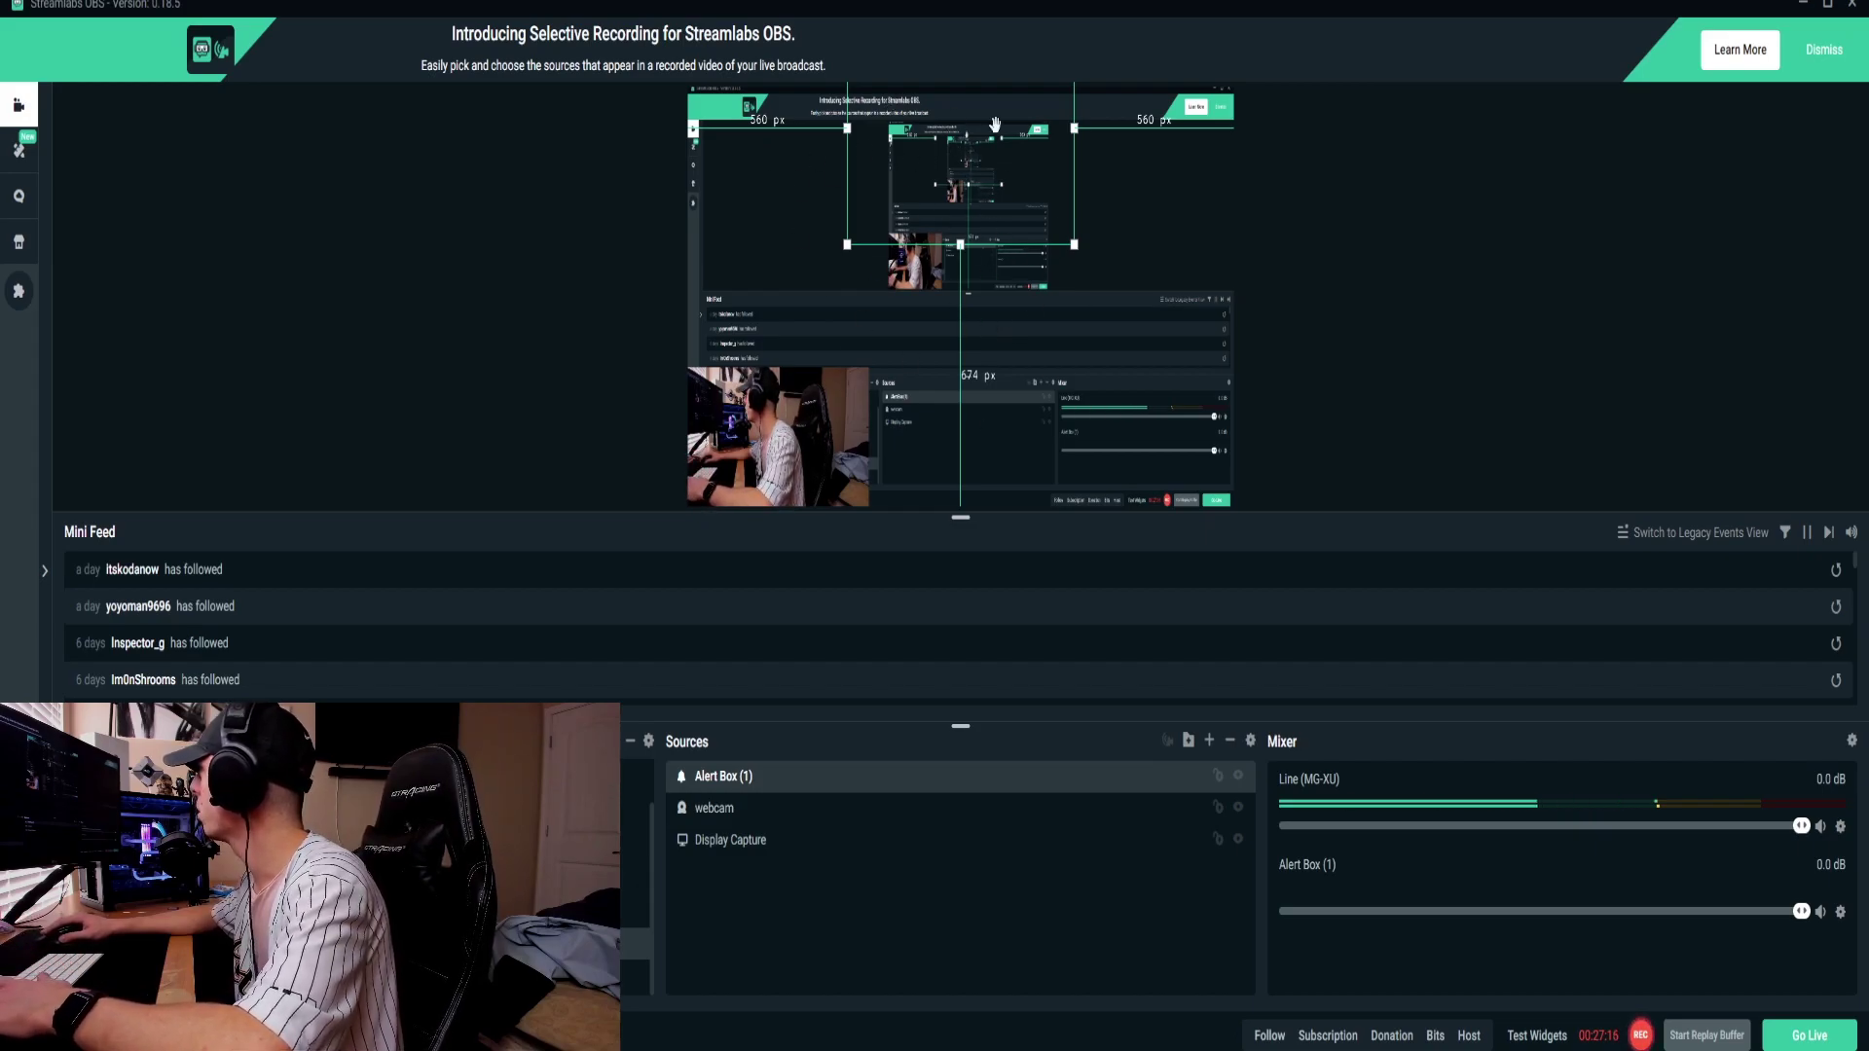
{"action": "right_click", "coordinate": [818, 761]}
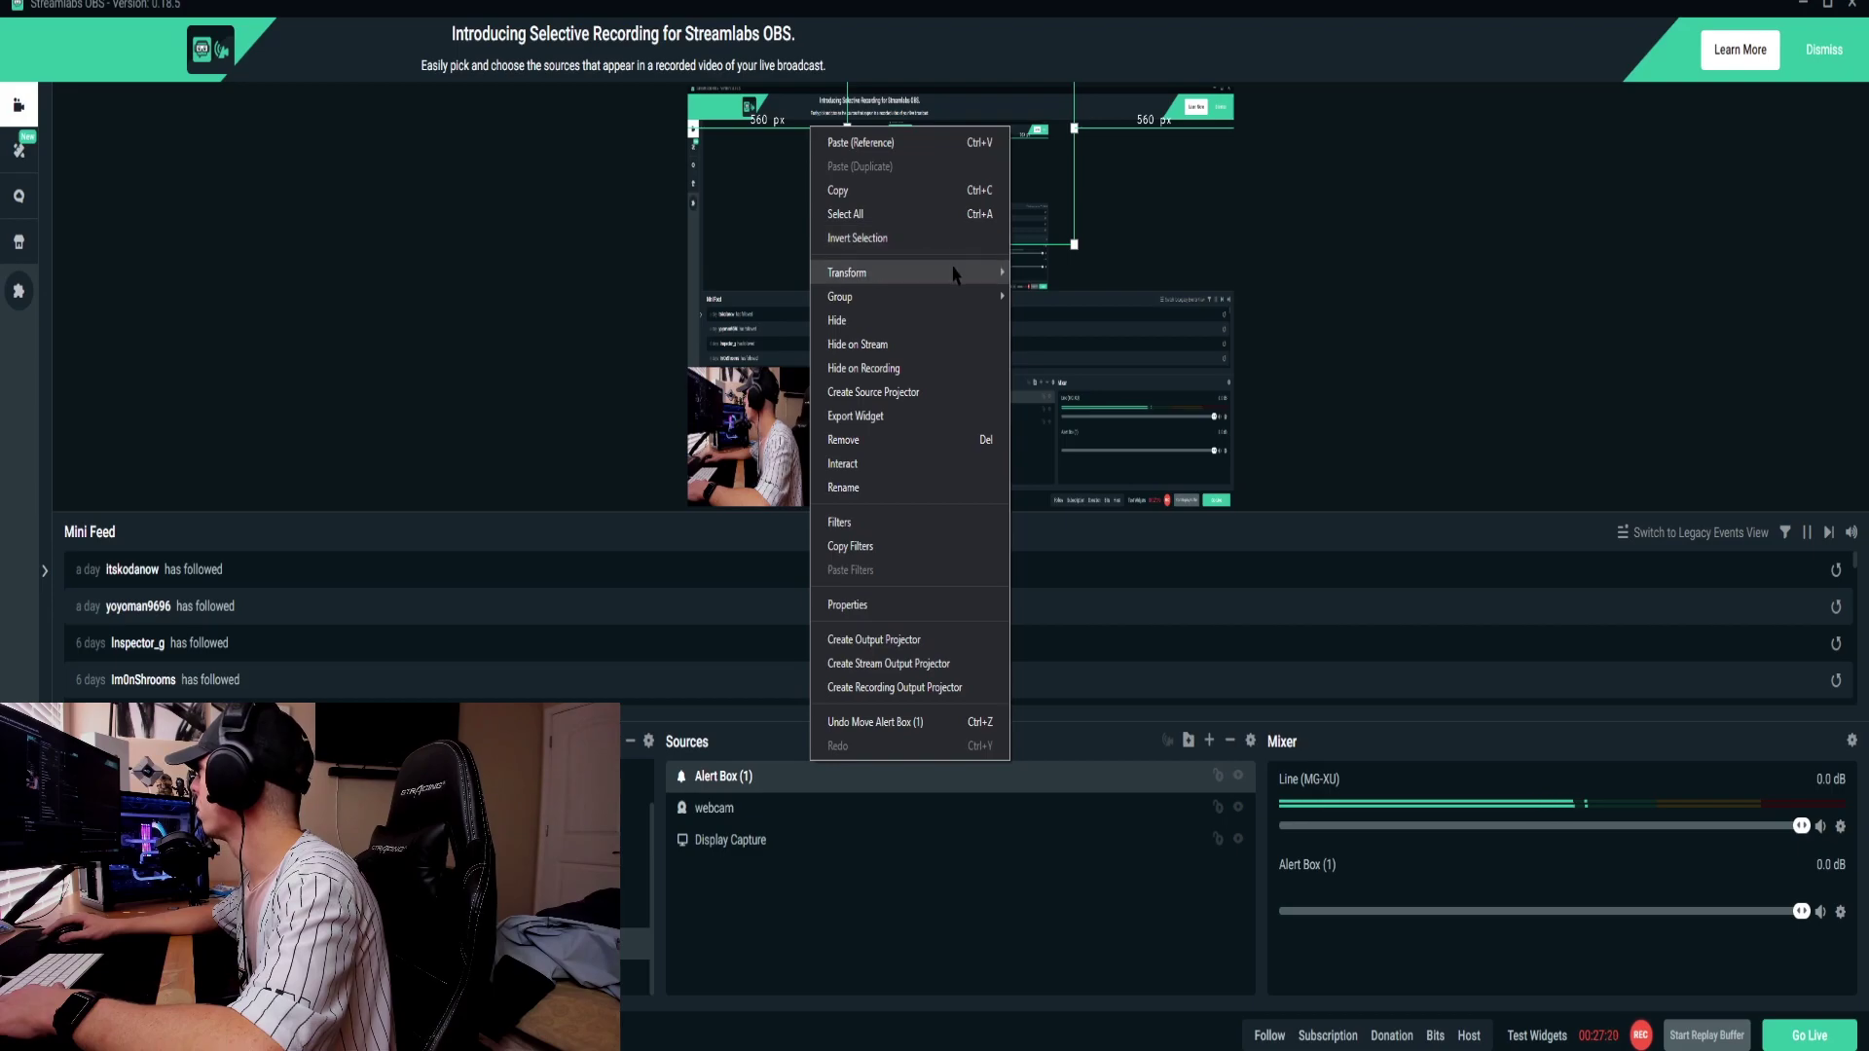
{"action": "mouse_move", "coordinate": [954, 273]}
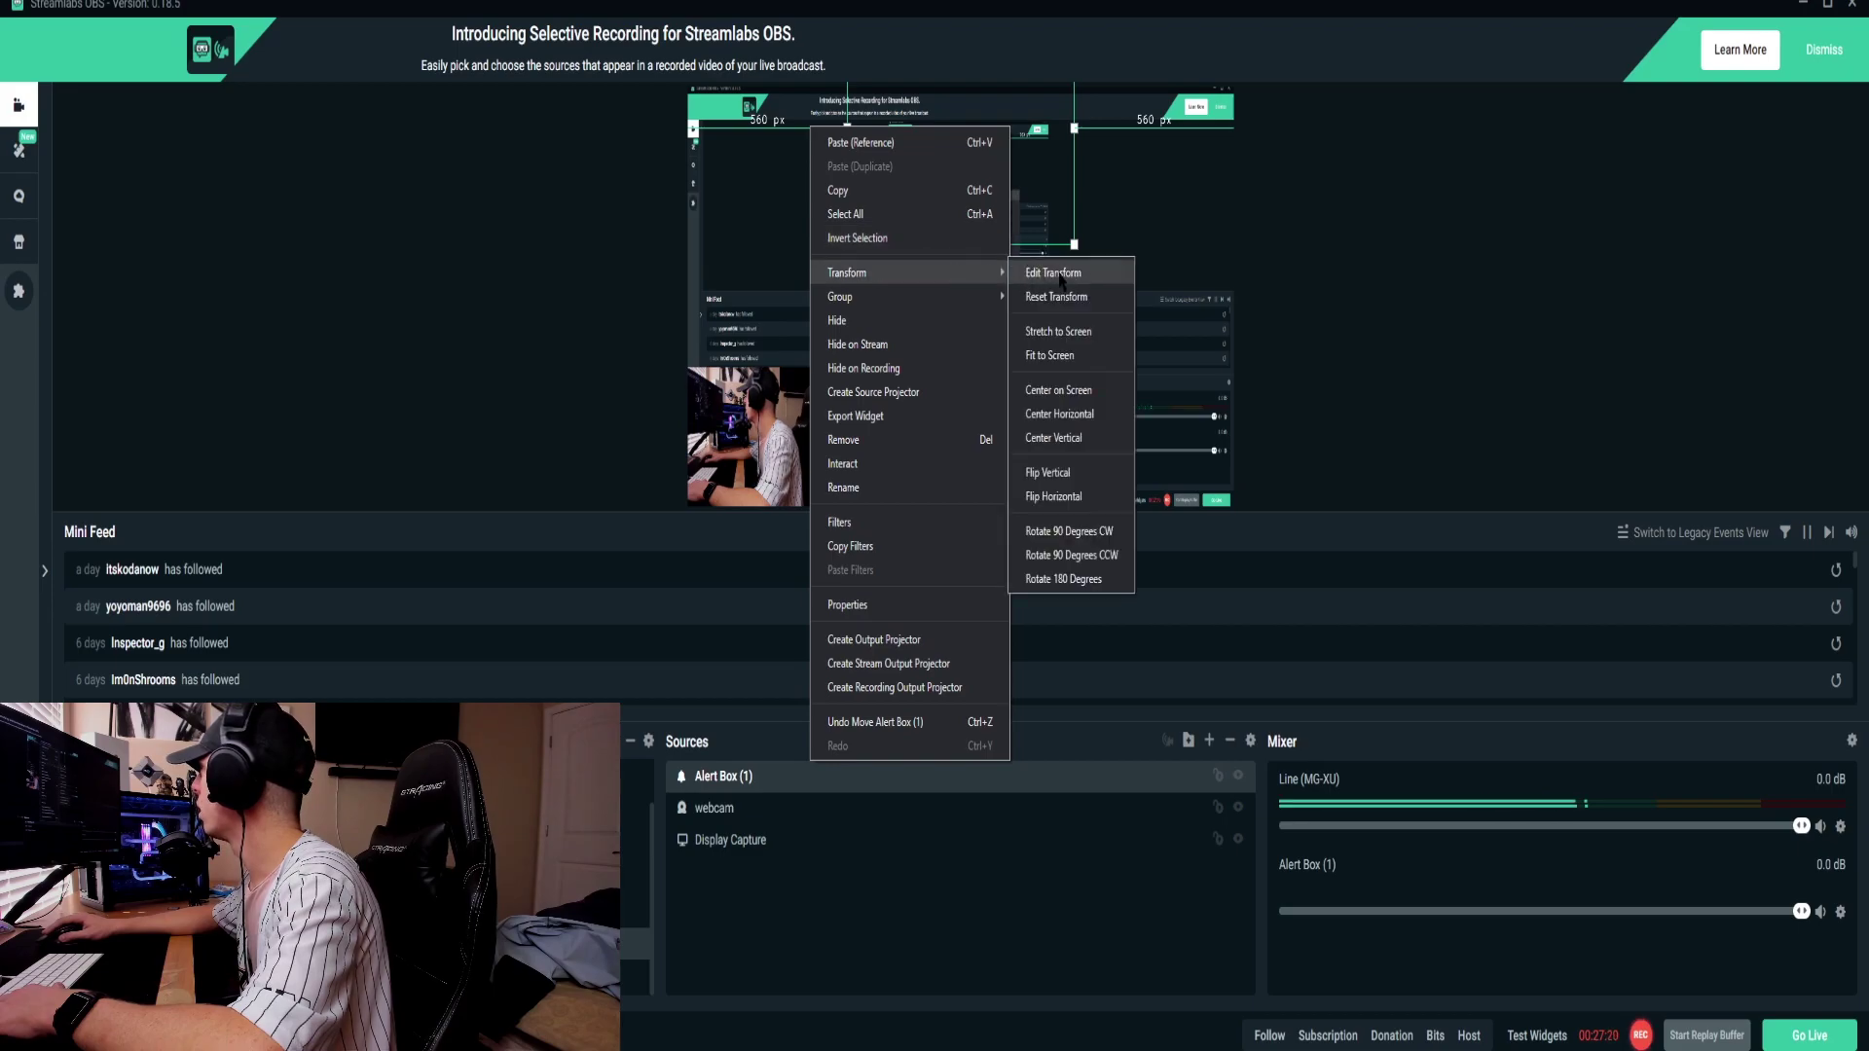
{"action": "left_click", "coordinate": [1061, 414]}
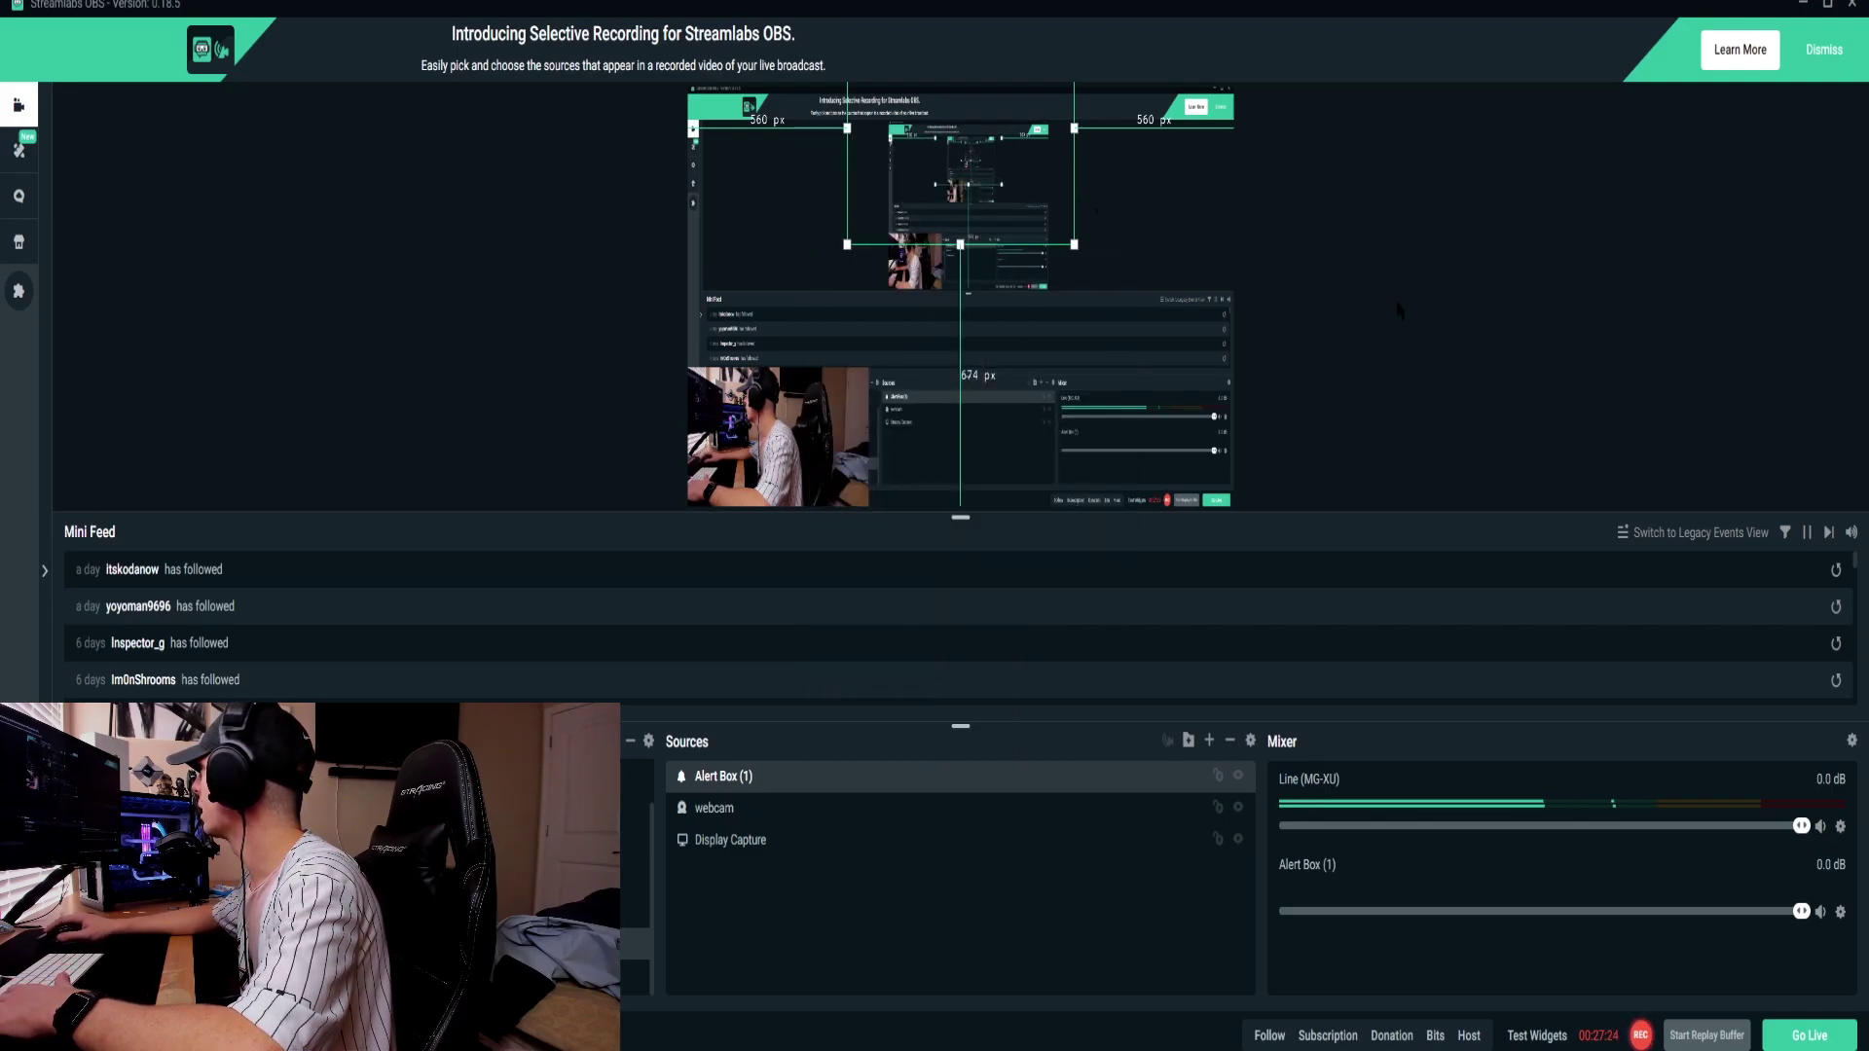
{"action": "left_click", "coordinate": [887, 125]}
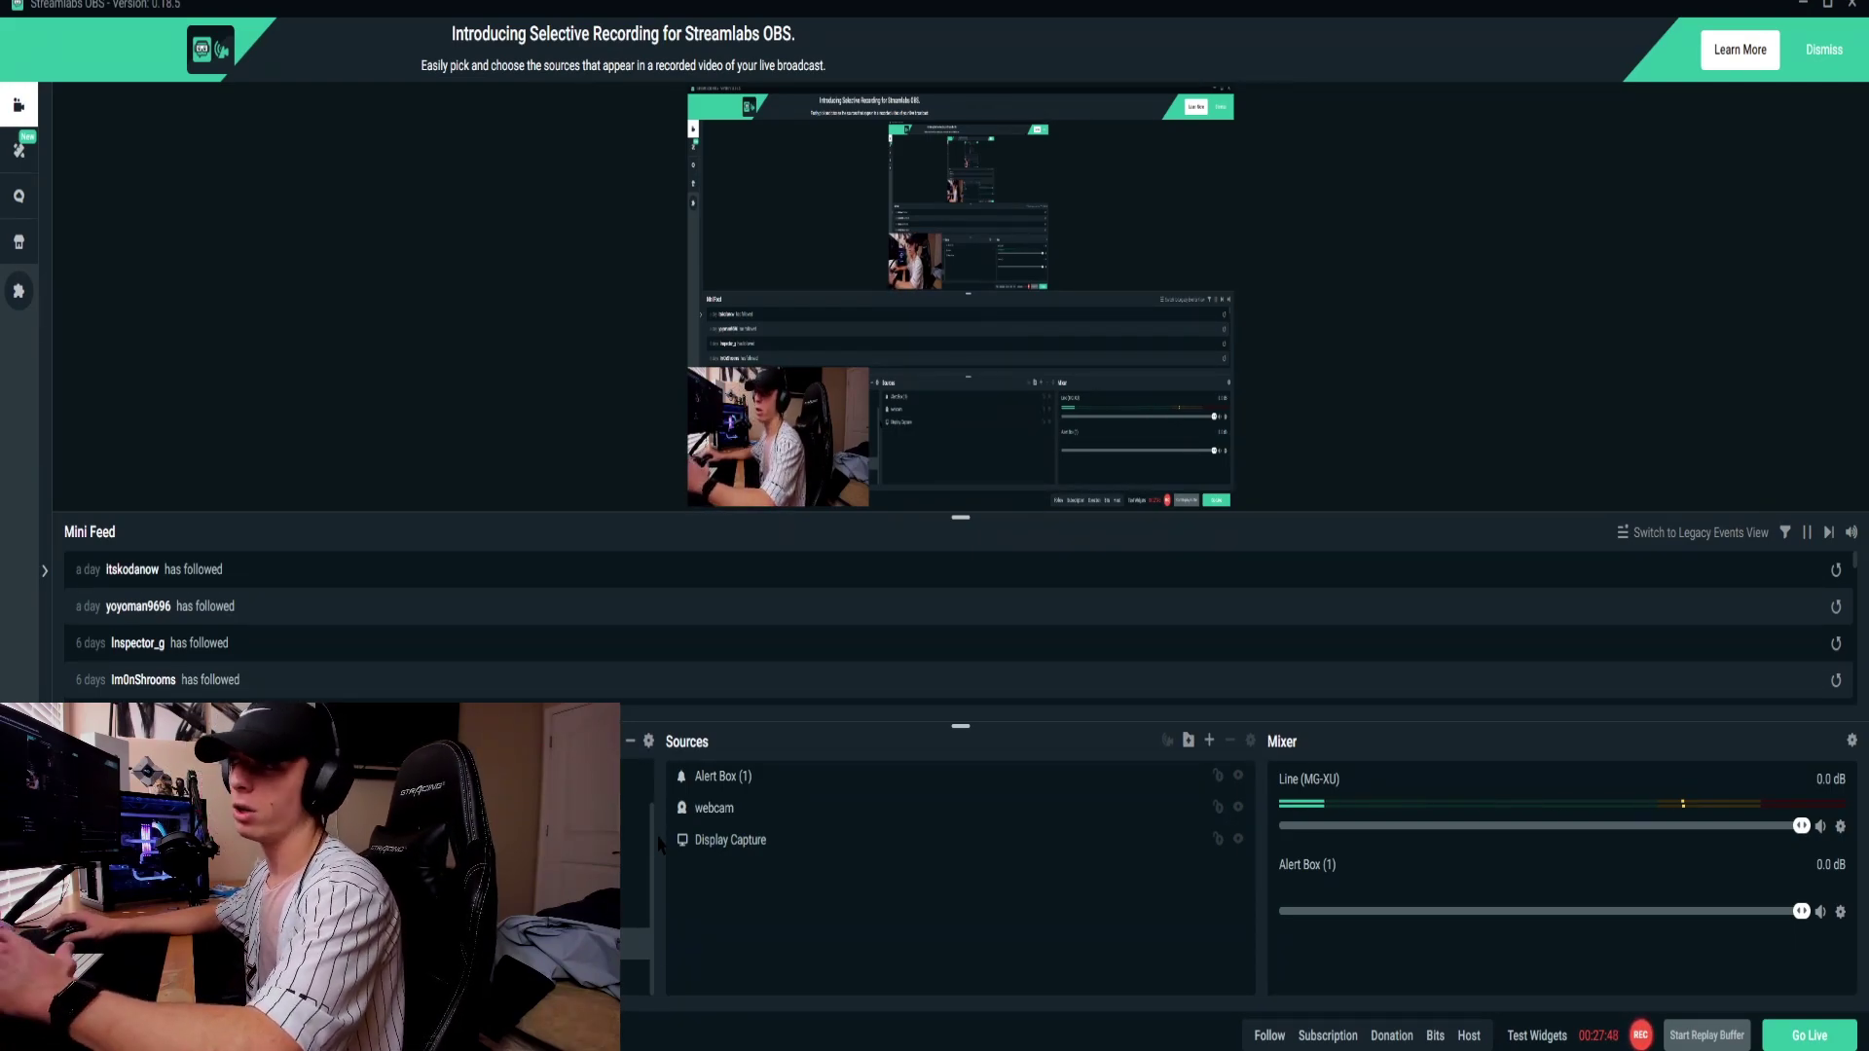
- Open the scene themes library, dismiss the Selective Recording banner, and browse the available stream overlay packages
{"action": "left_click", "coordinate": [18, 165]}
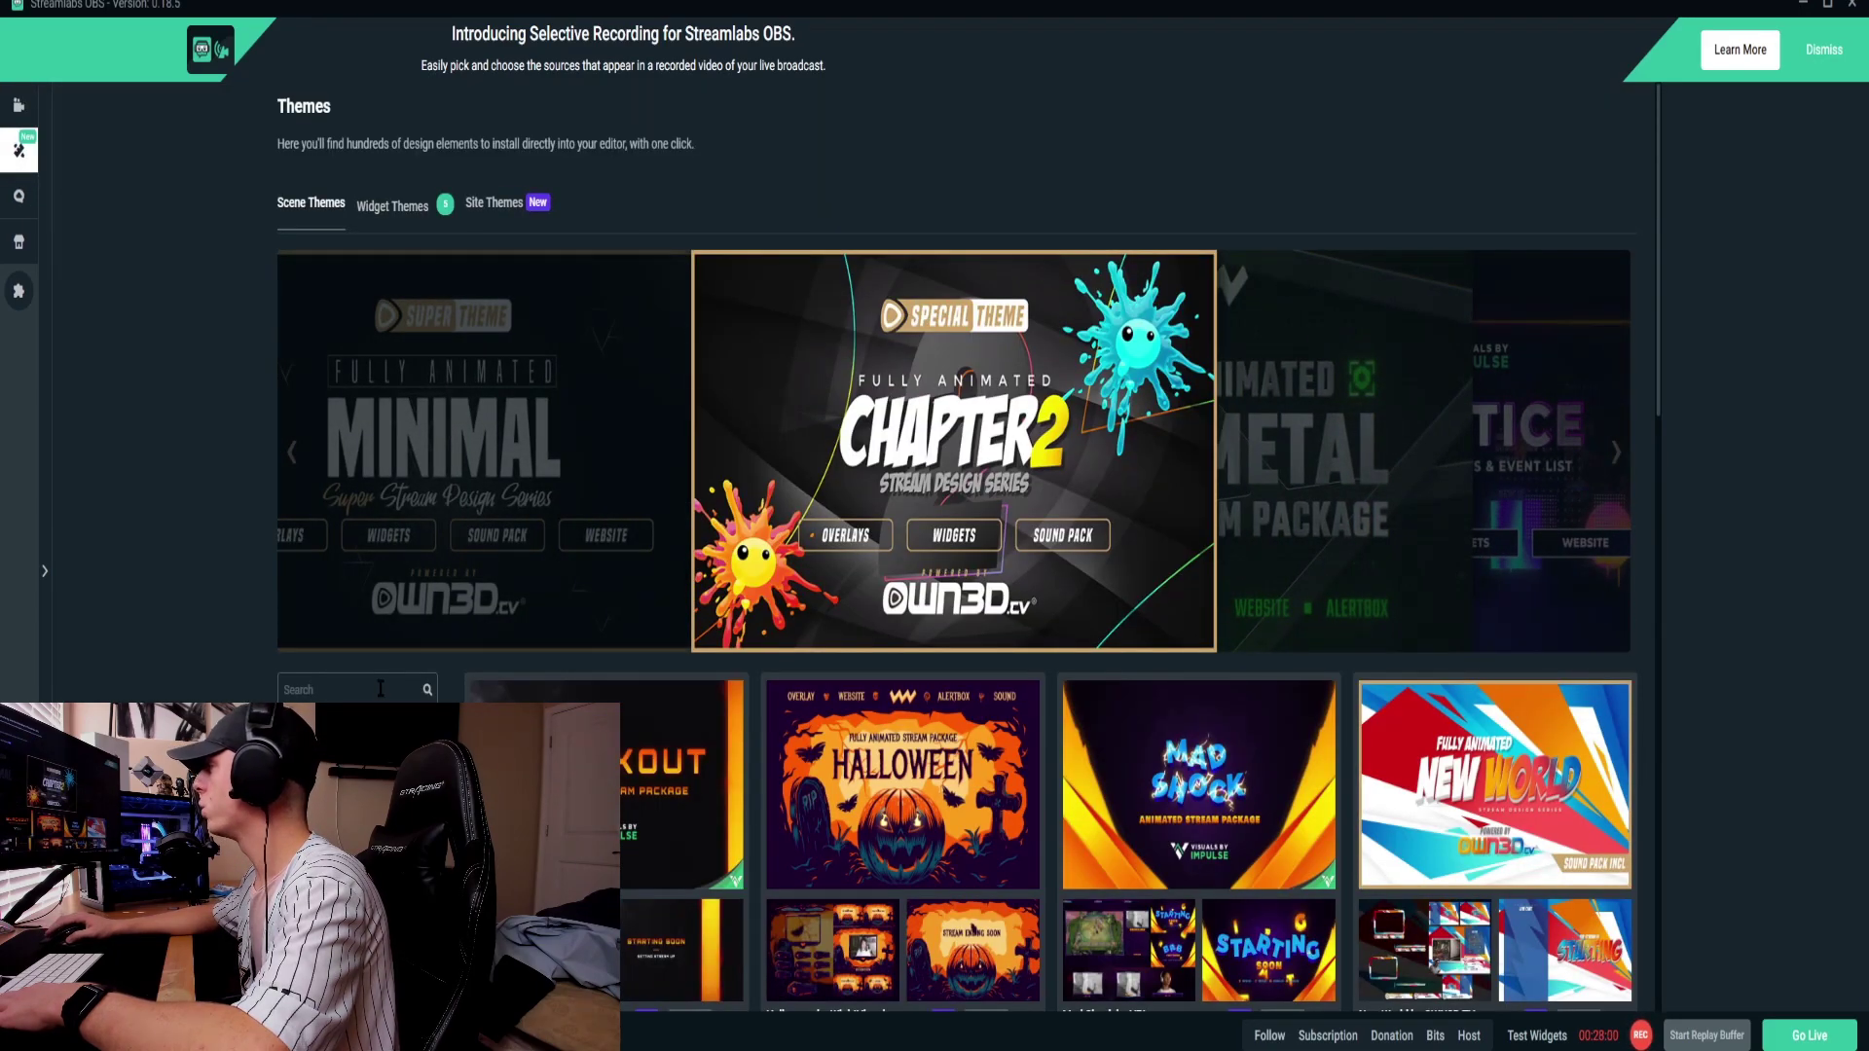
{"action": "scroll", "coordinate": [381, 688], "scroll_direction": "down", "scroll_amount": 3}
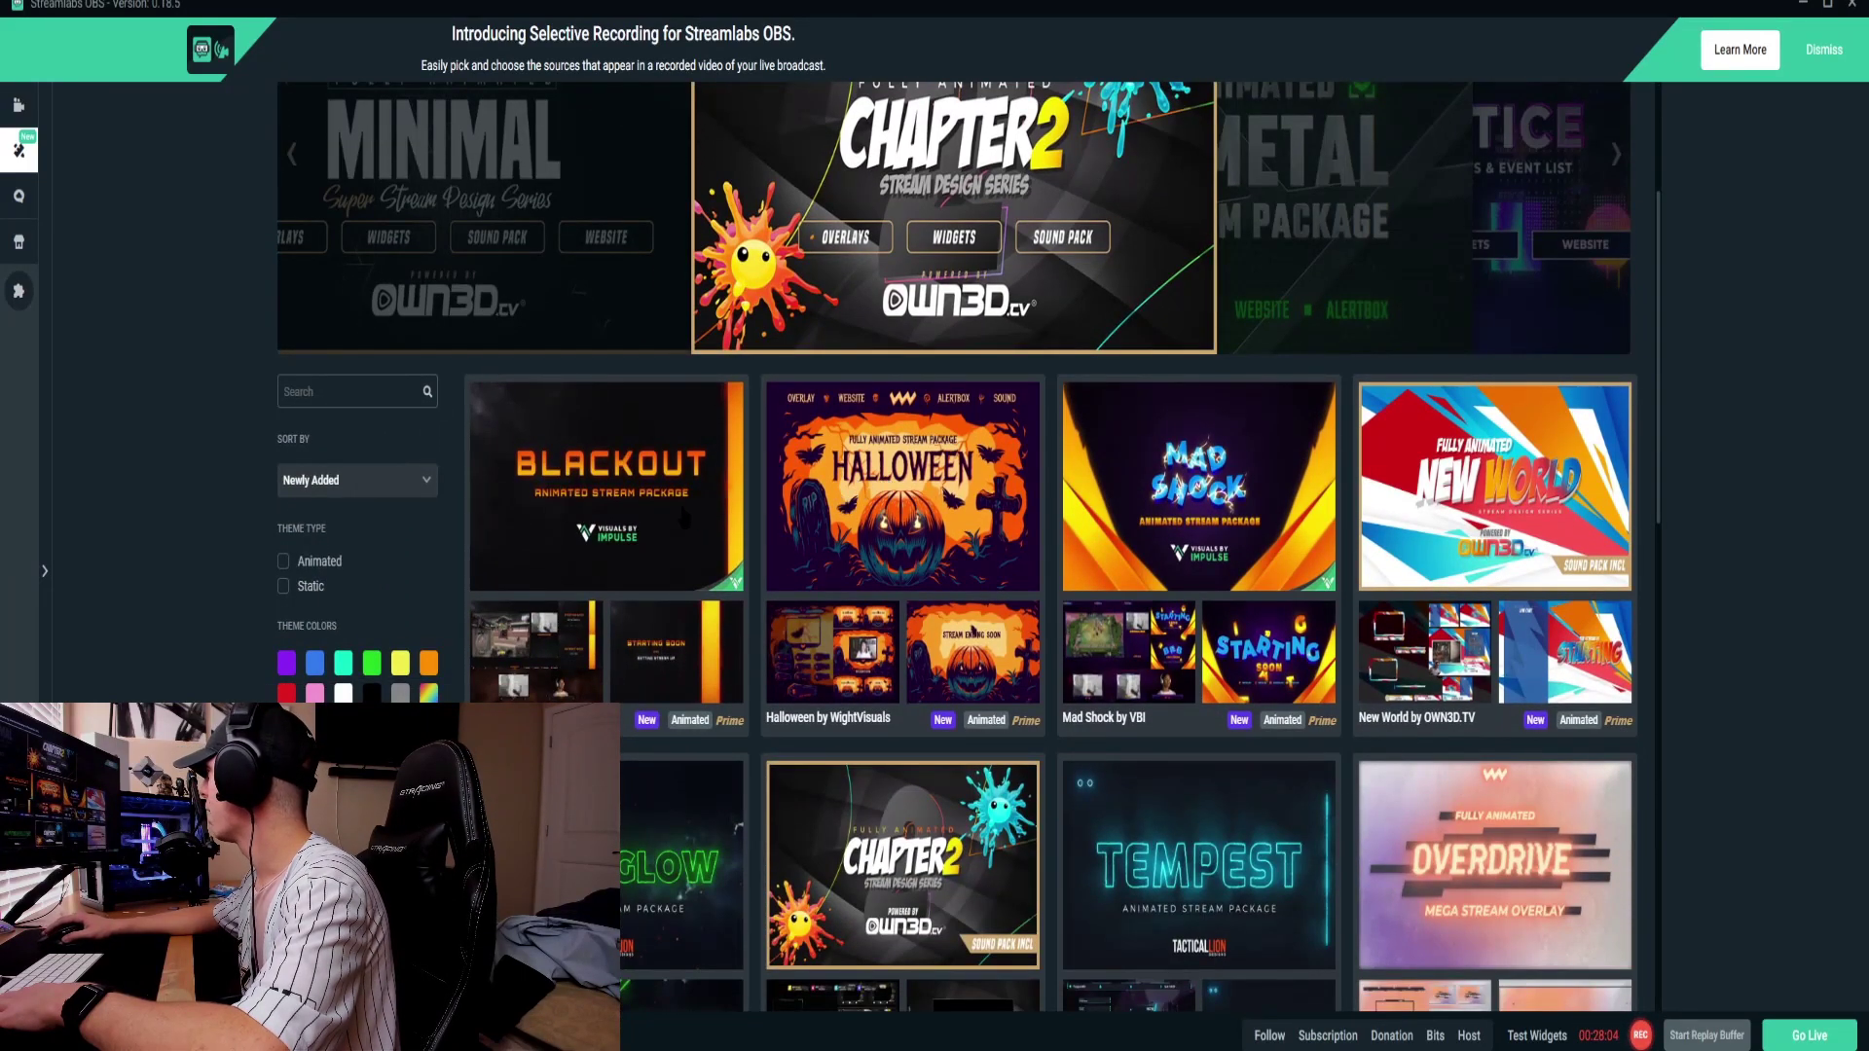
{"action": "scroll", "coordinate": [954, 584], "scroll_direction": "down", "scroll_amount": 2}
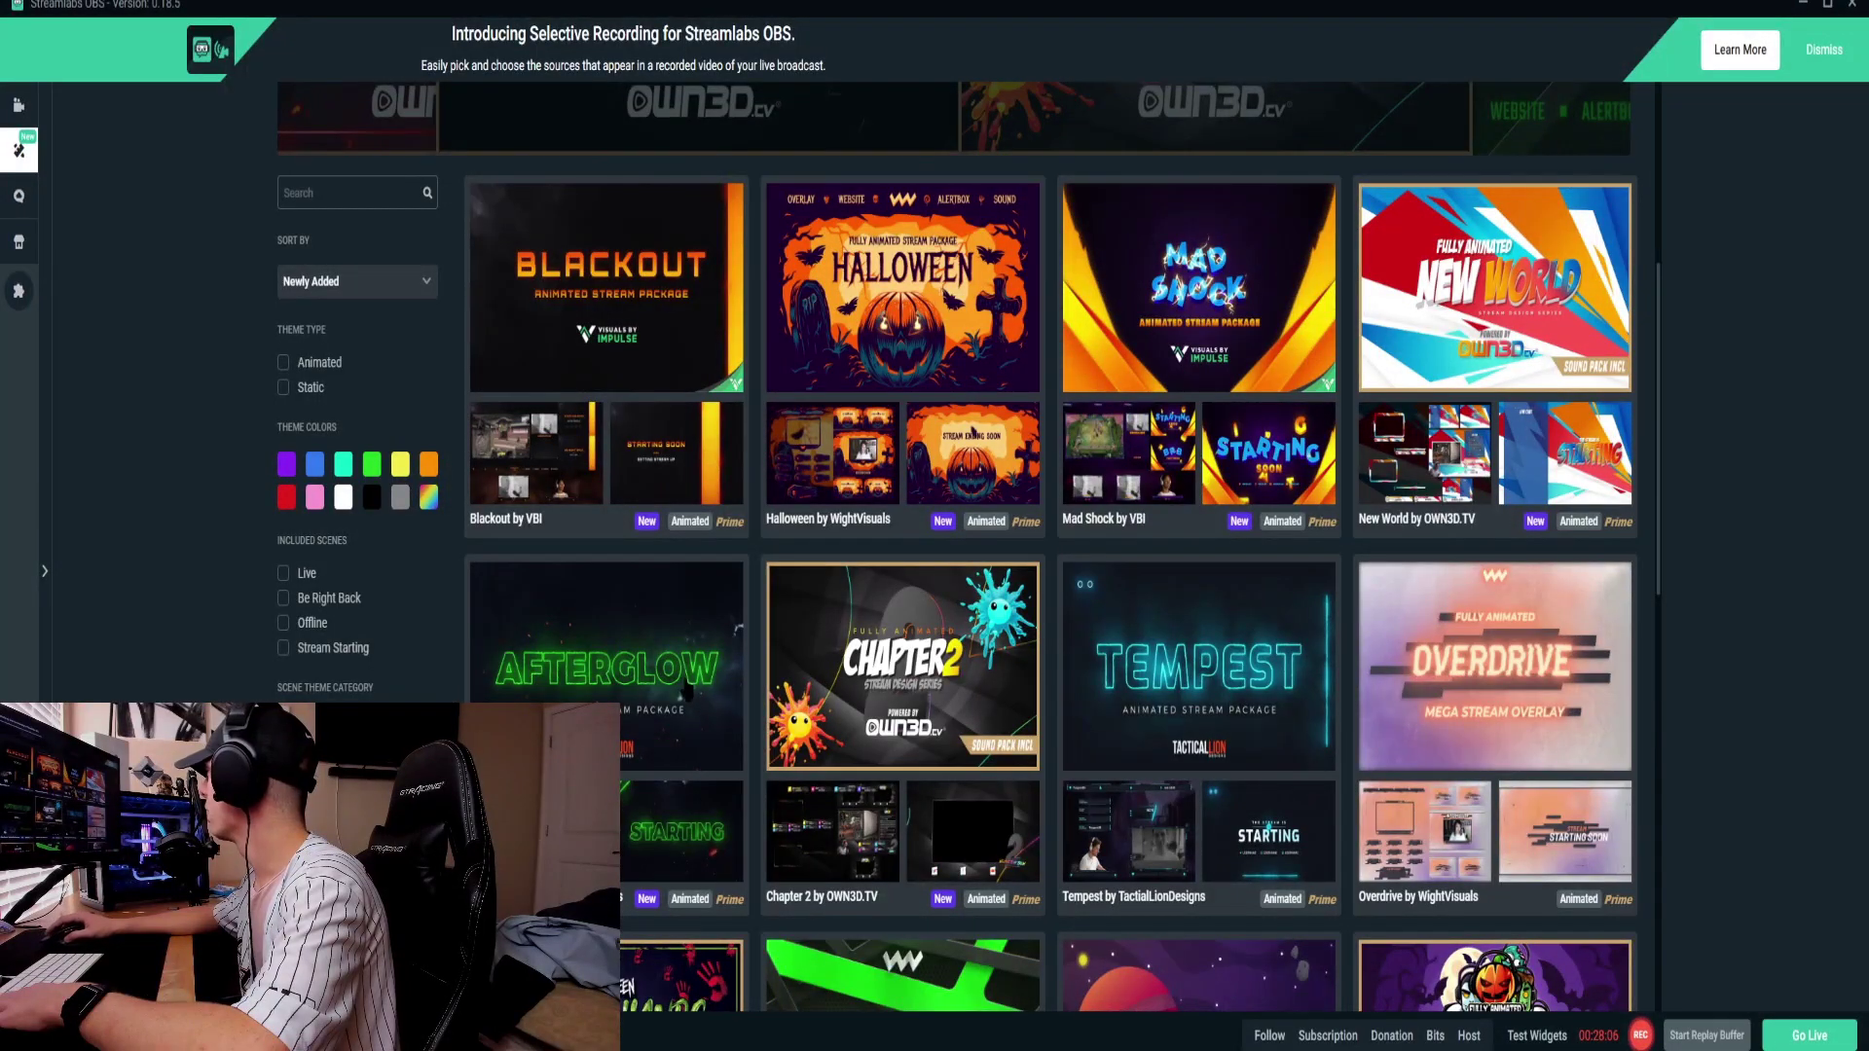
{"action": "scroll", "coordinate": [686, 691], "scroll_direction": "down", "scroll_amount": 4}
{"action": "scroll", "coordinate": [686, 691], "scroll_direction": "up", "scroll_amount": 9}
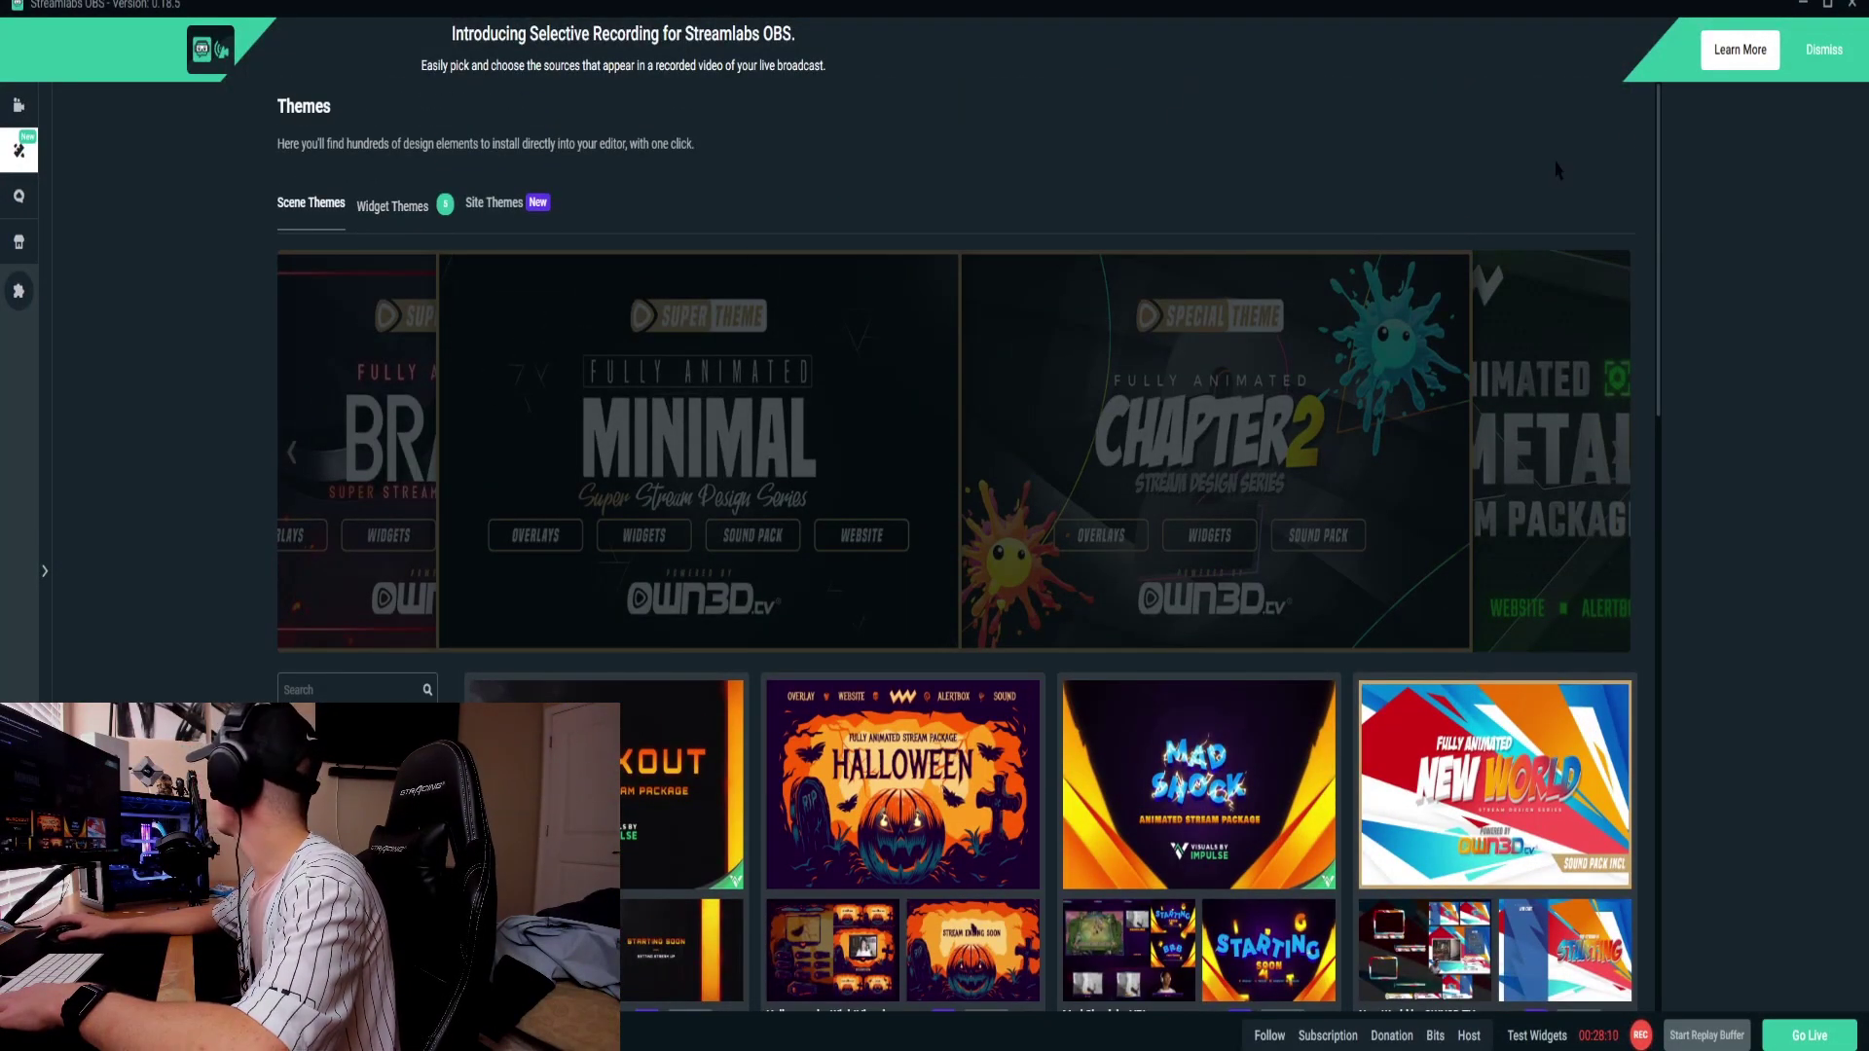
{"action": "left_click", "coordinate": [1826, 51]}
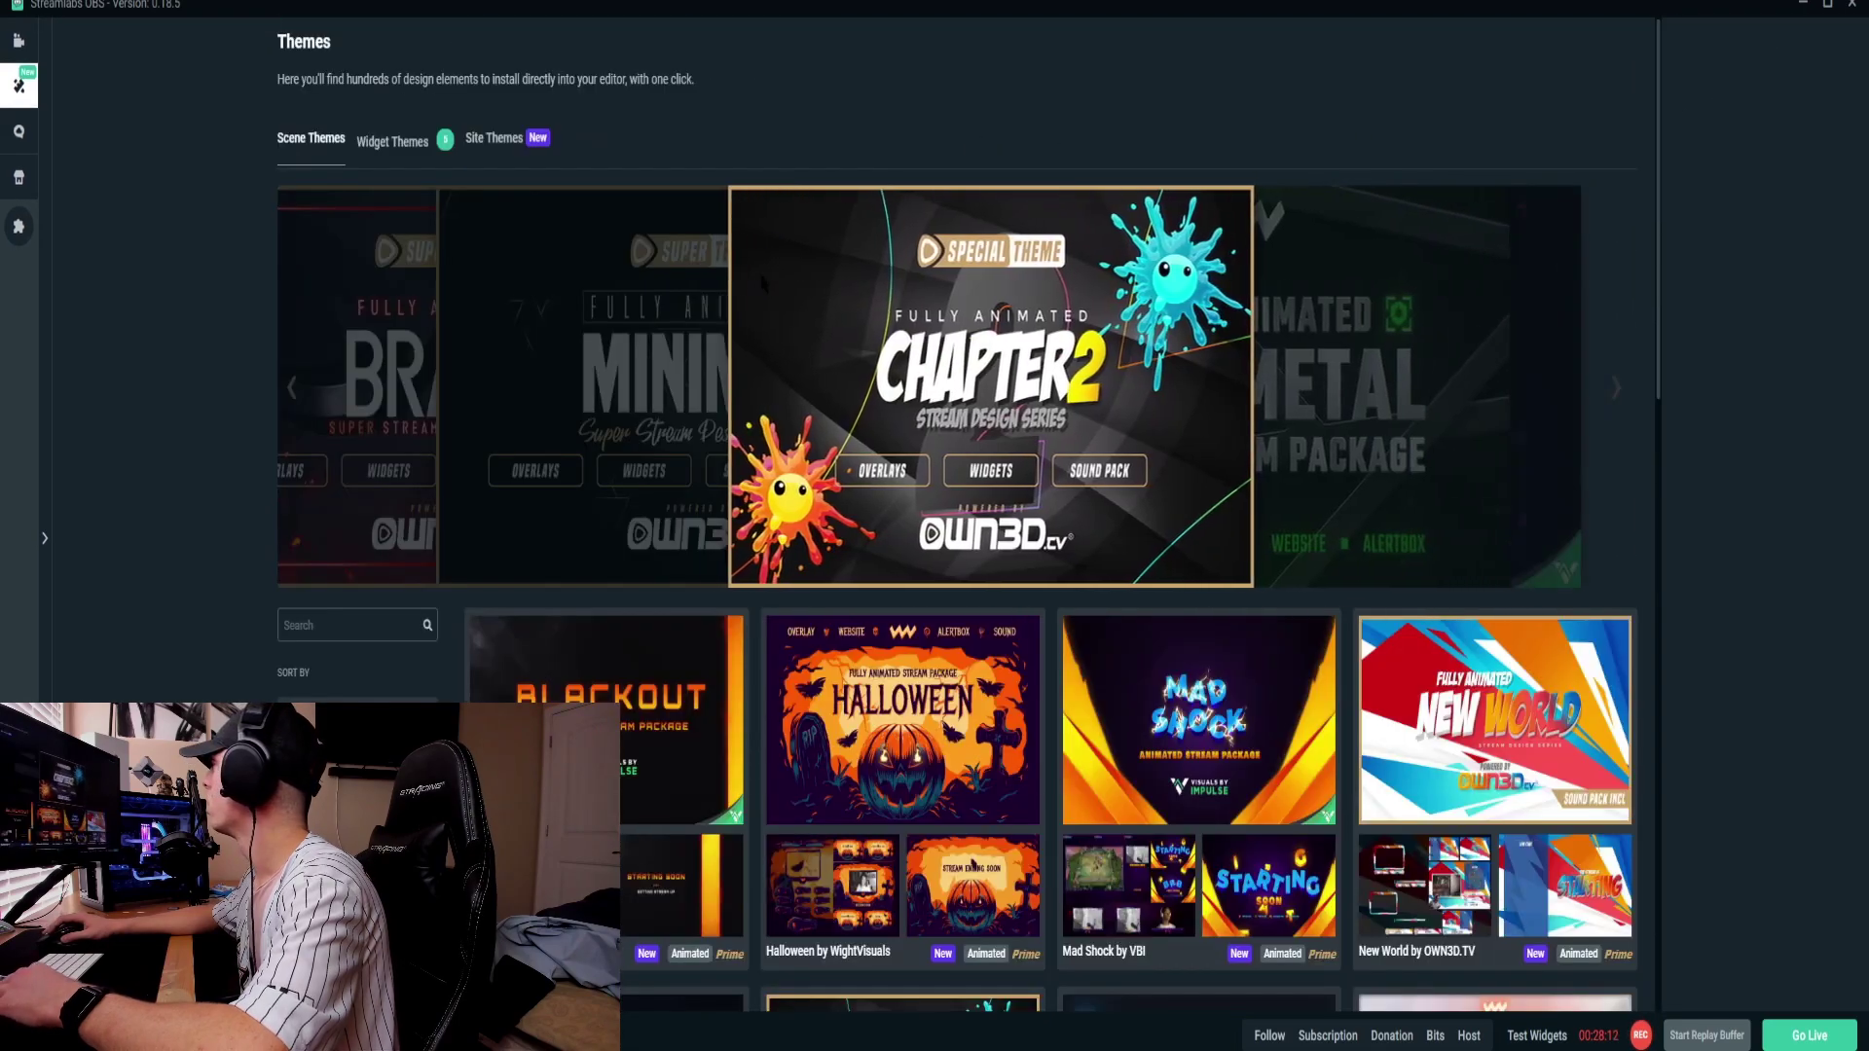
{"action": "scroll", "coordinate": [854, 580], "scroll_direction": "down", "scroll_amount": 3}
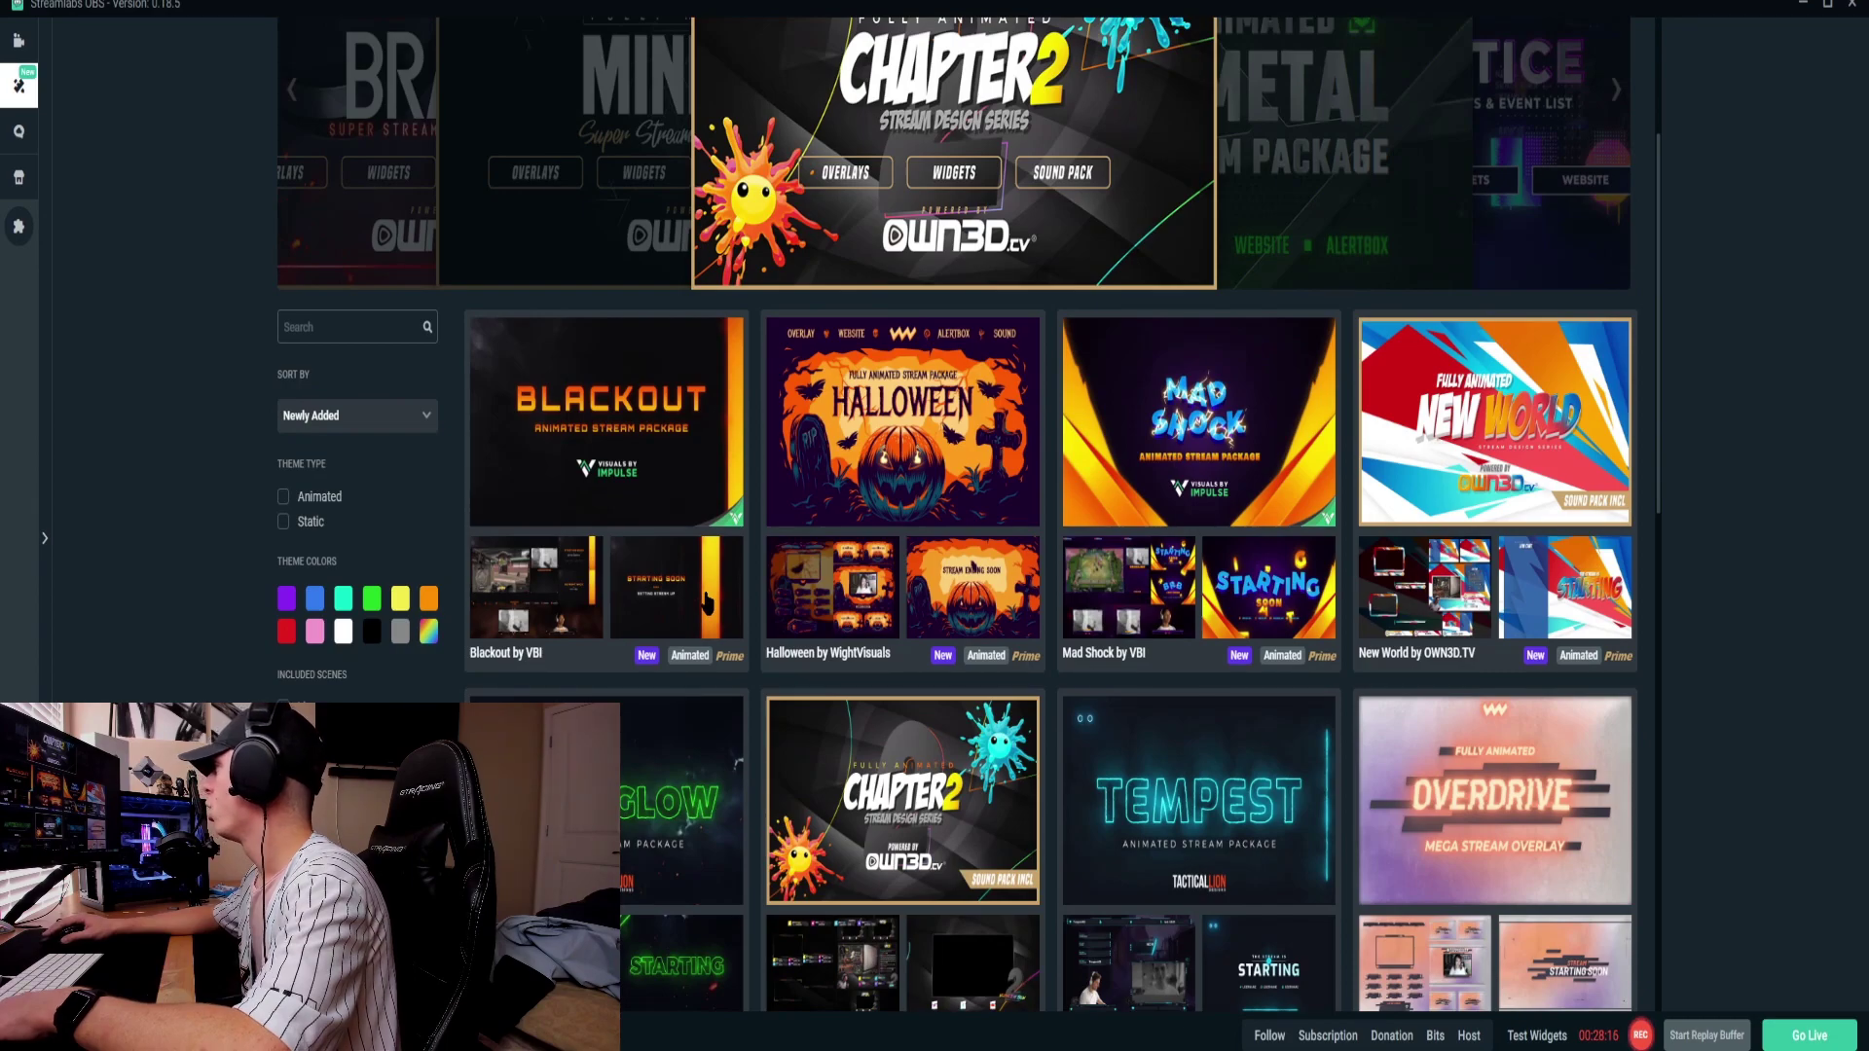
{"action": "scroll", "coordinate": [708, 601], "scroll_direction": "down", "scroll_amount": 5}
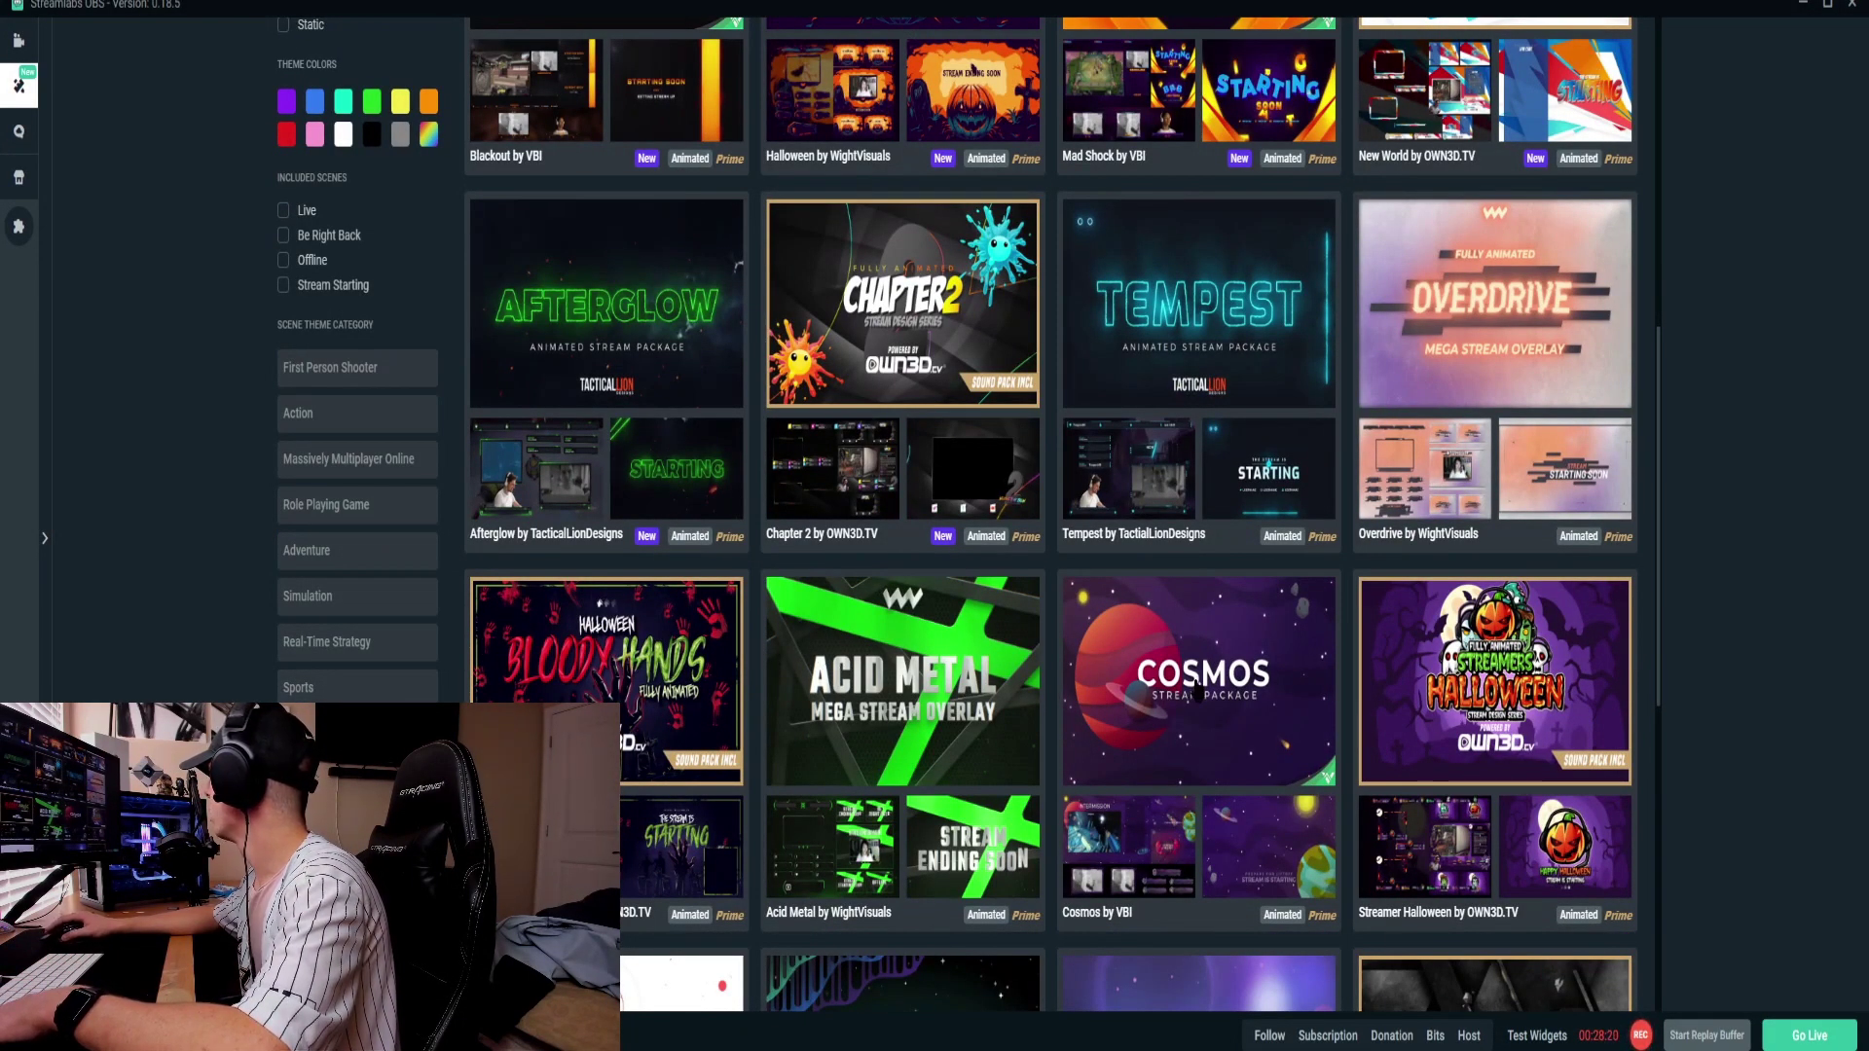
{"action": "scroll", "coordinate": [1198, 686], "scroll_direction": "down", "scroll_amount": 3}
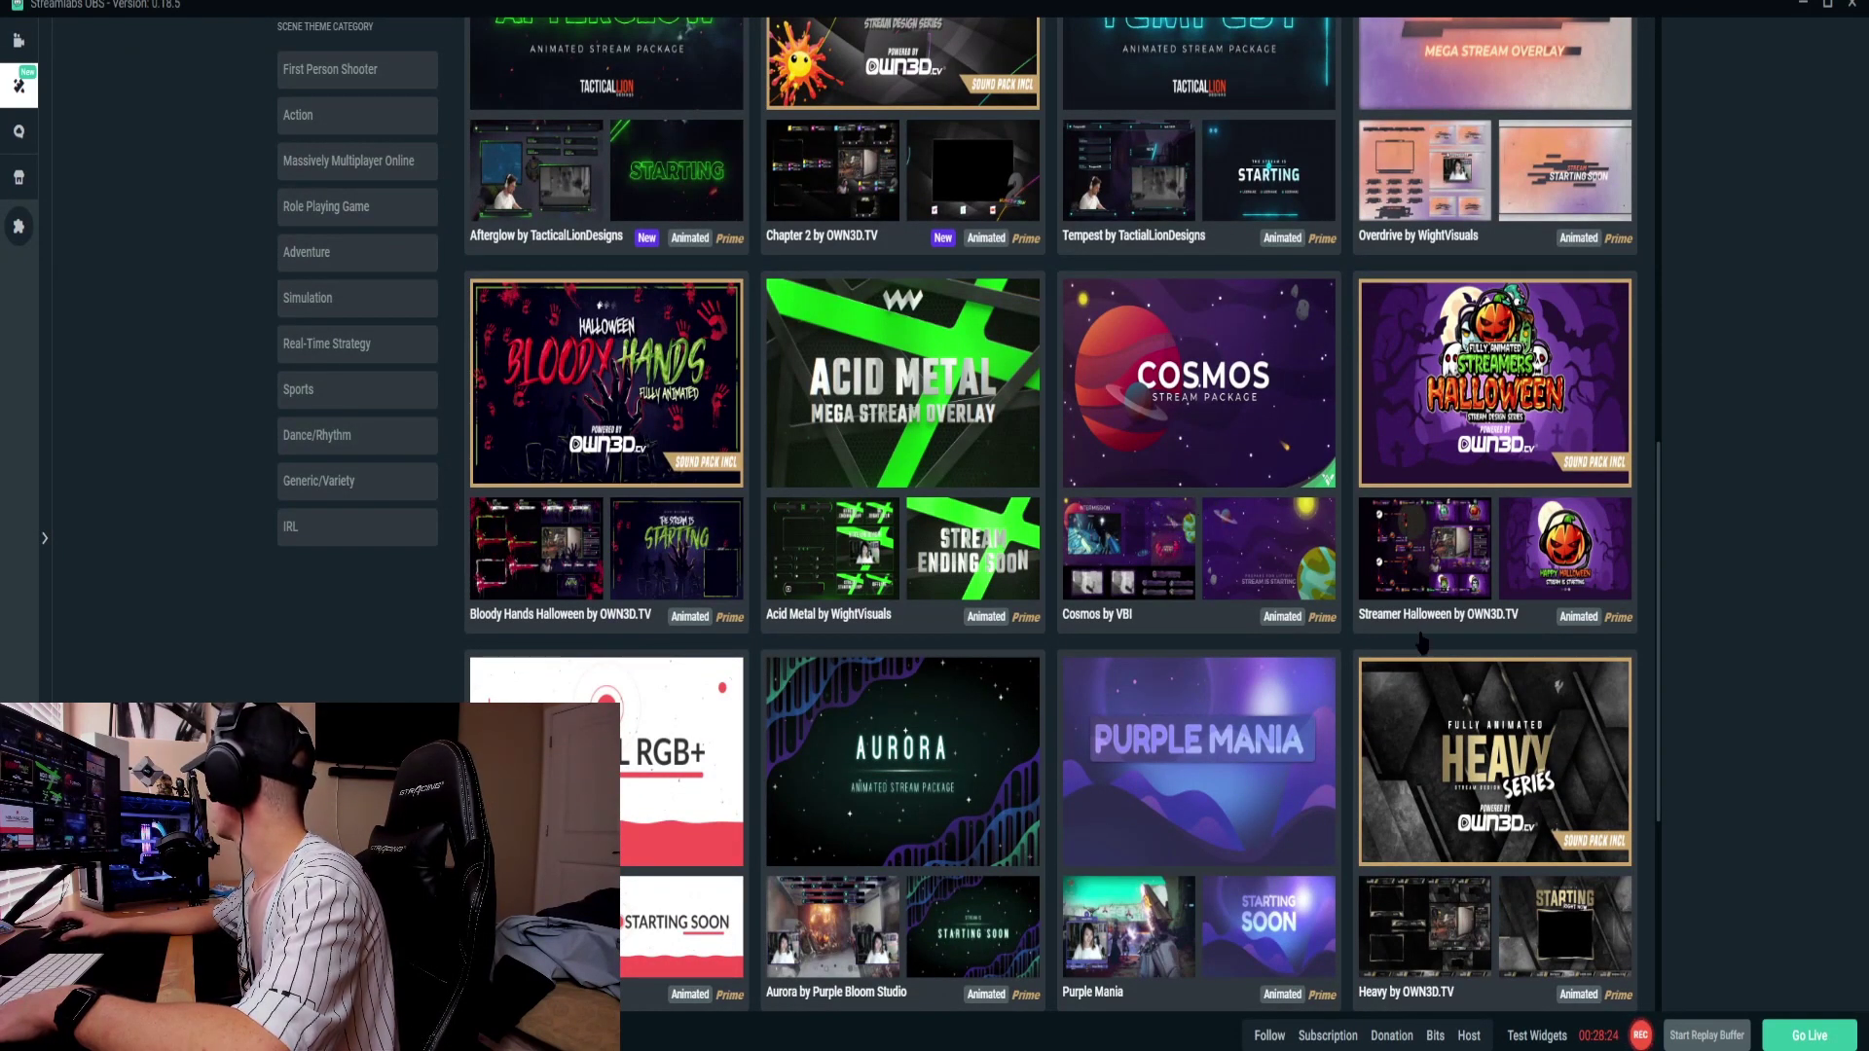
{"action": "scroll", "coordinate": [694, 630], "scroll_direction": "down", "scroll_amount": 3}
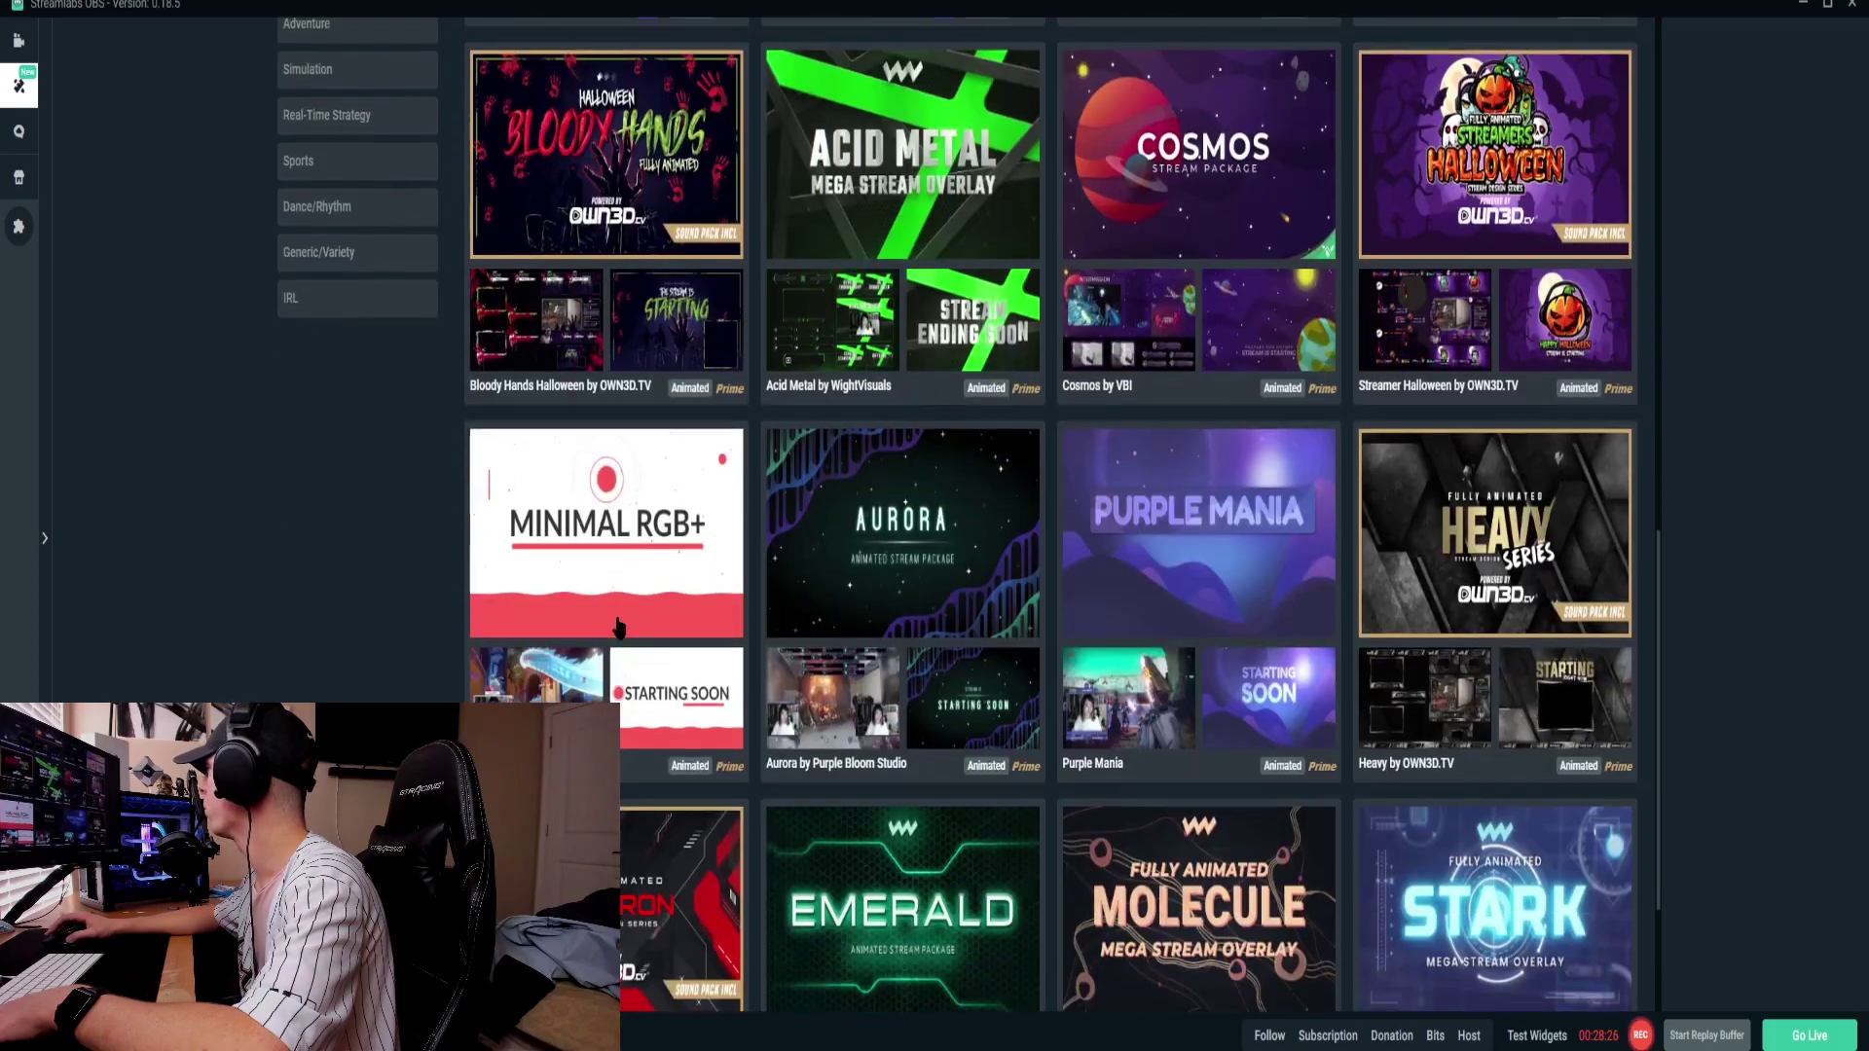
{"action": "scroll", "coordinate": [1039, 678], "scroll_direction": "up", "scroll_amount": 14}
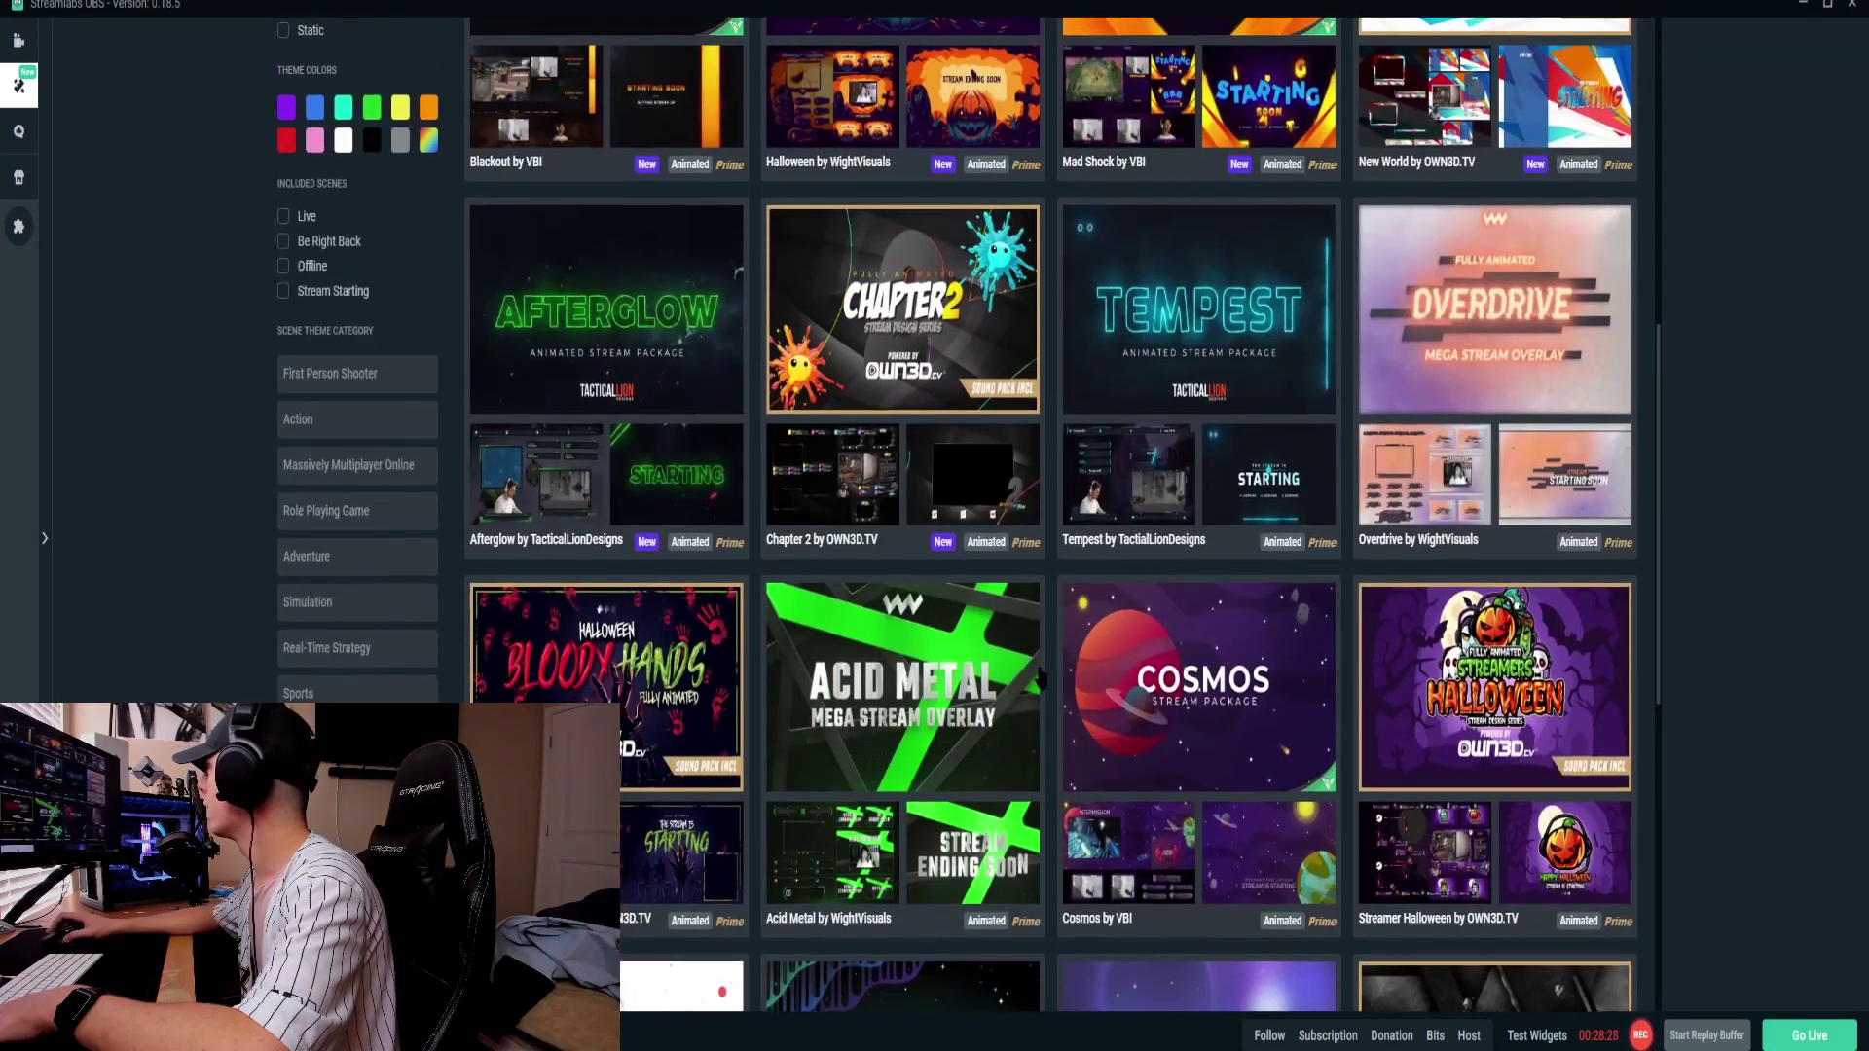
- Look over the newly added scene themes on the first listing page, from the featured super themes down to the last row
{"action": "scroll", "coordinate": [1202, 724], "scroll_direction": "down", "scroll_amount": 2}
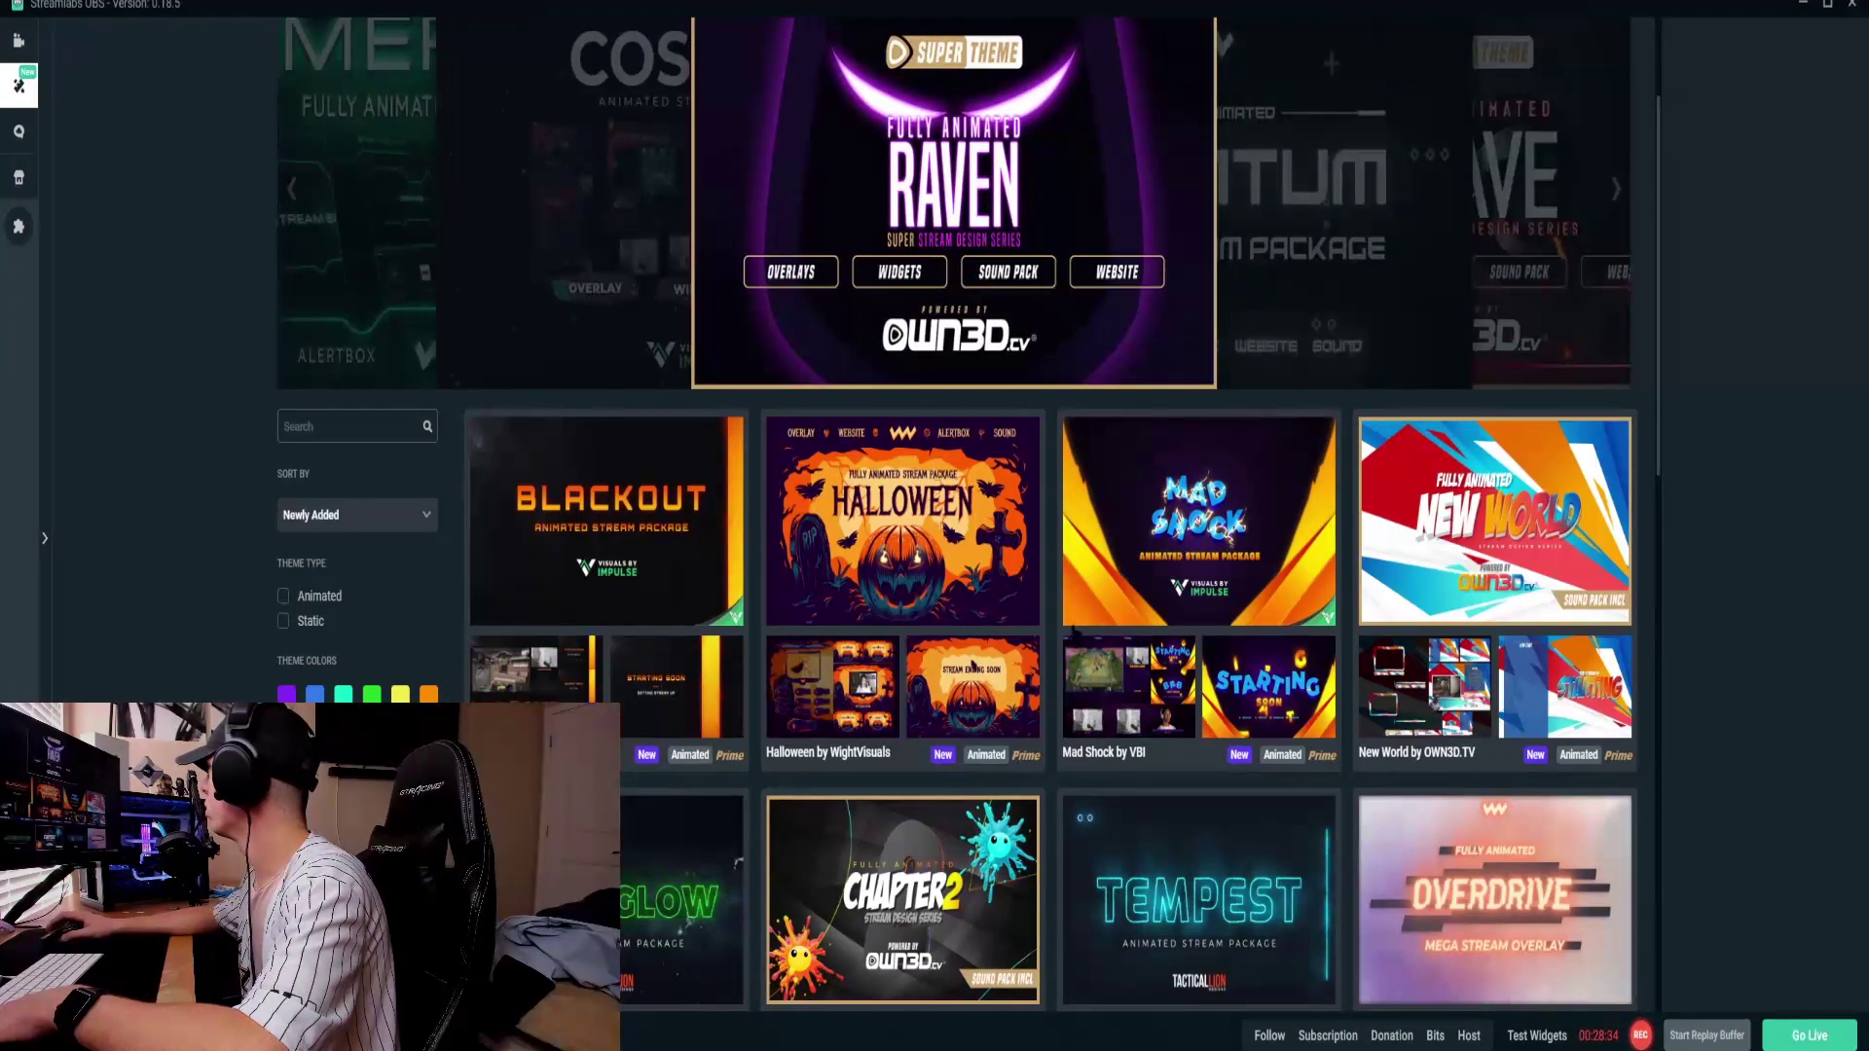
{"action": "scroll", "coordinate": [957, 516], "scroll_direction": "up", "scroll_amount": 2}
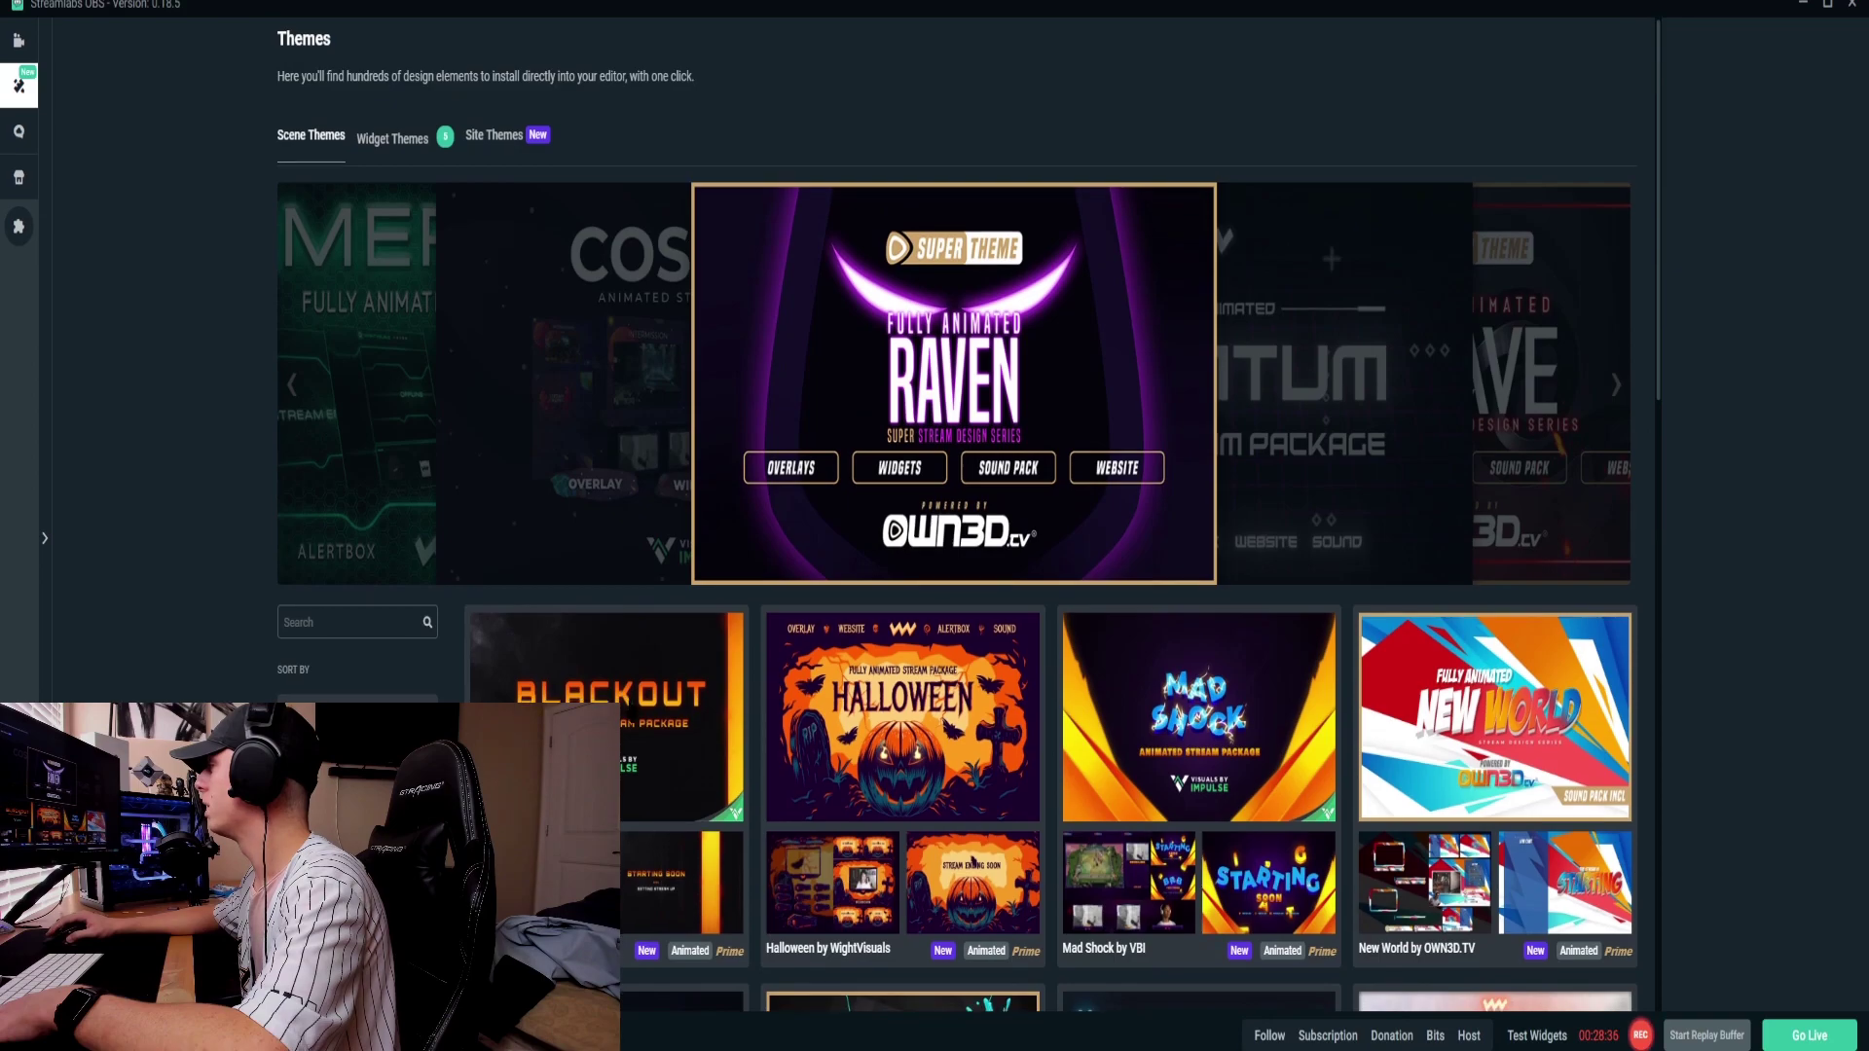
{"action": "scroll", "coordinate": [957, 515], "scroll_direction": "down", "scroll_amount": 7}
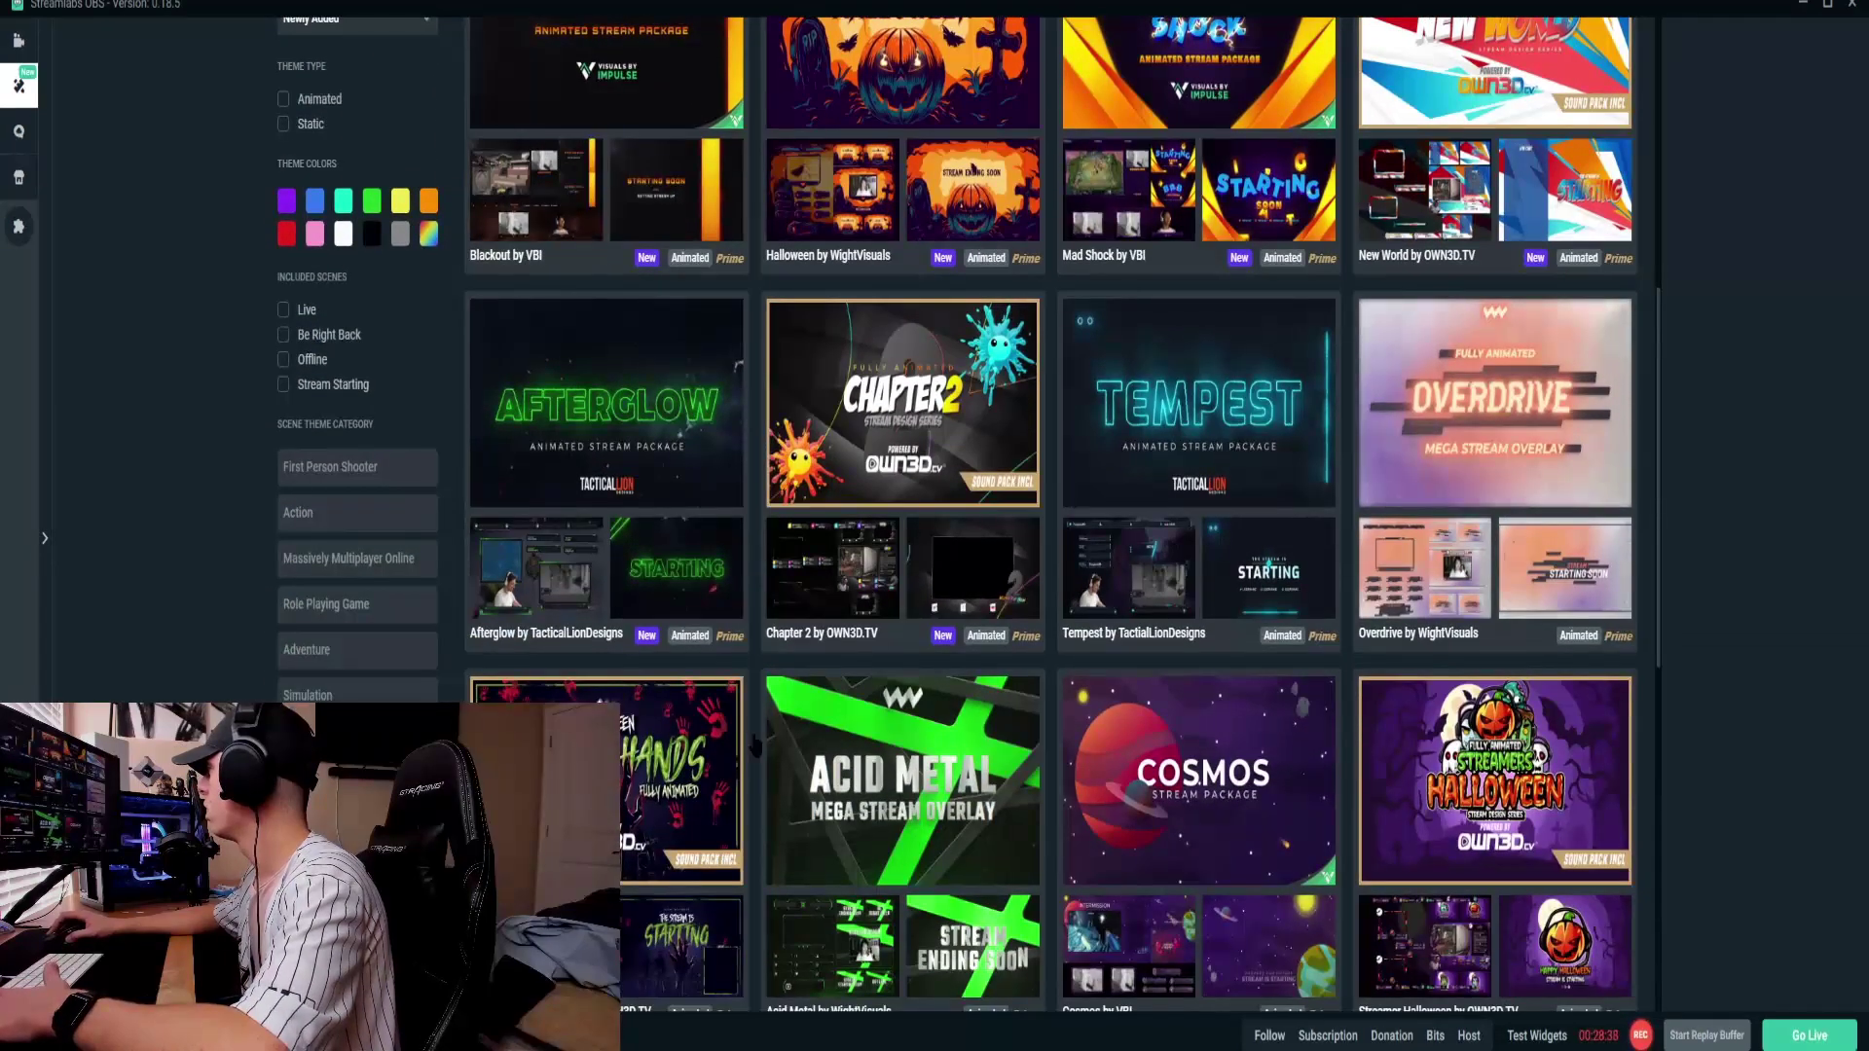
{"action": "scroll", "coordinate": [956, 516], "scroll_direction": "down", "scroll_amount": 2}
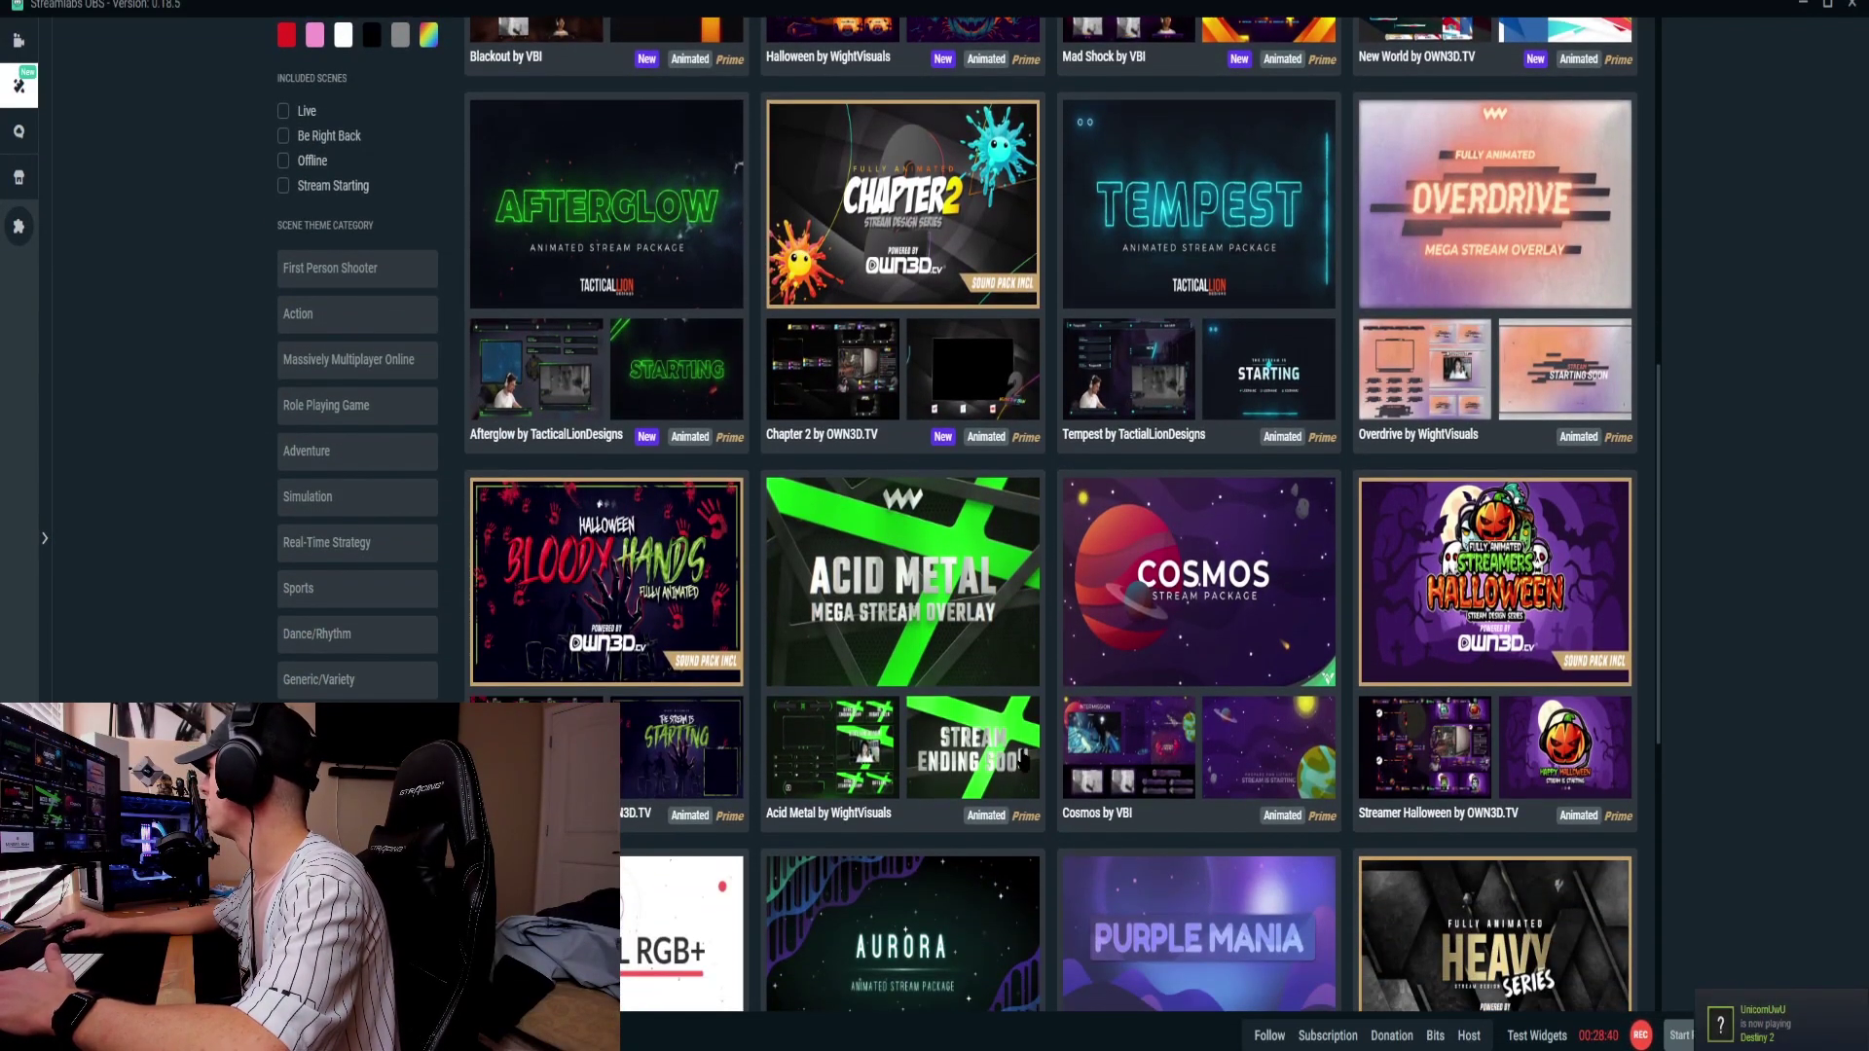
{"action": "scroll", "coordinate": [1022, 759], "scroll_direction": "down", "scroll_amount": 7}
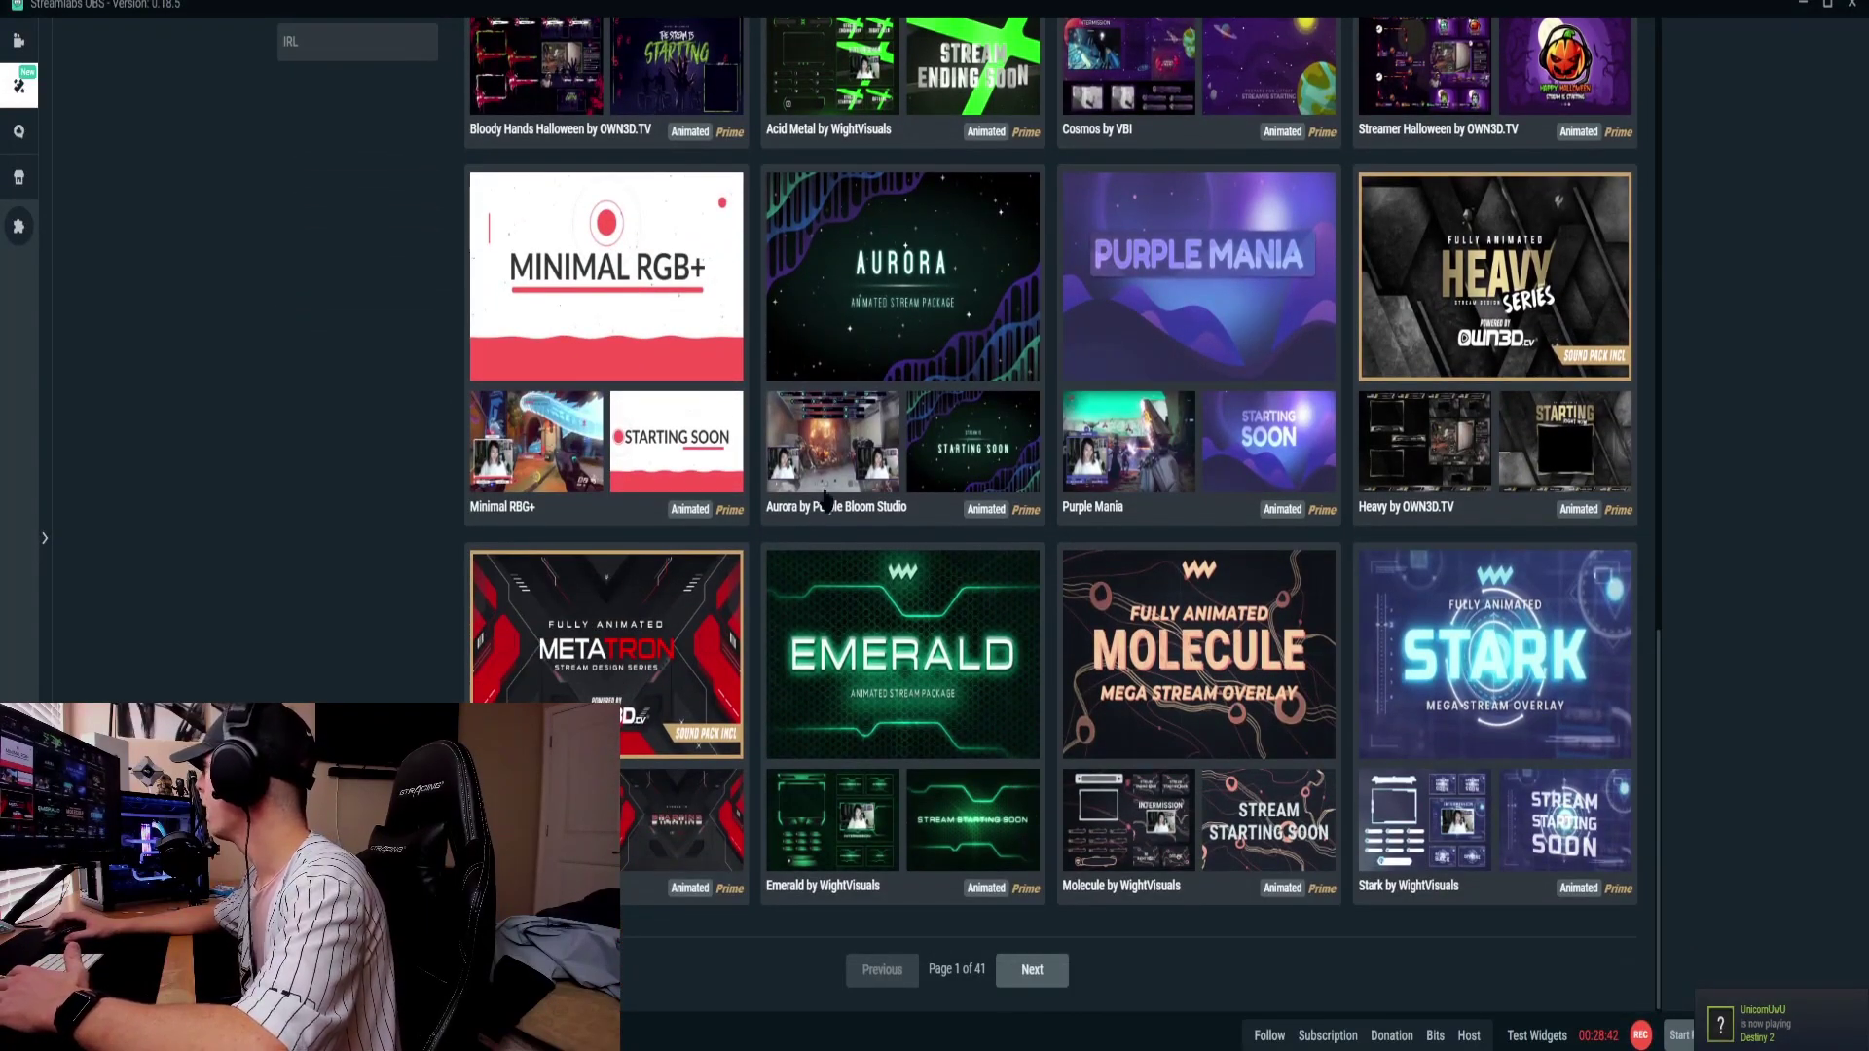
{"action": "scroll", "coordinate": [1228, 800], "scroll_direction": "up", "scroll_amount": 17}
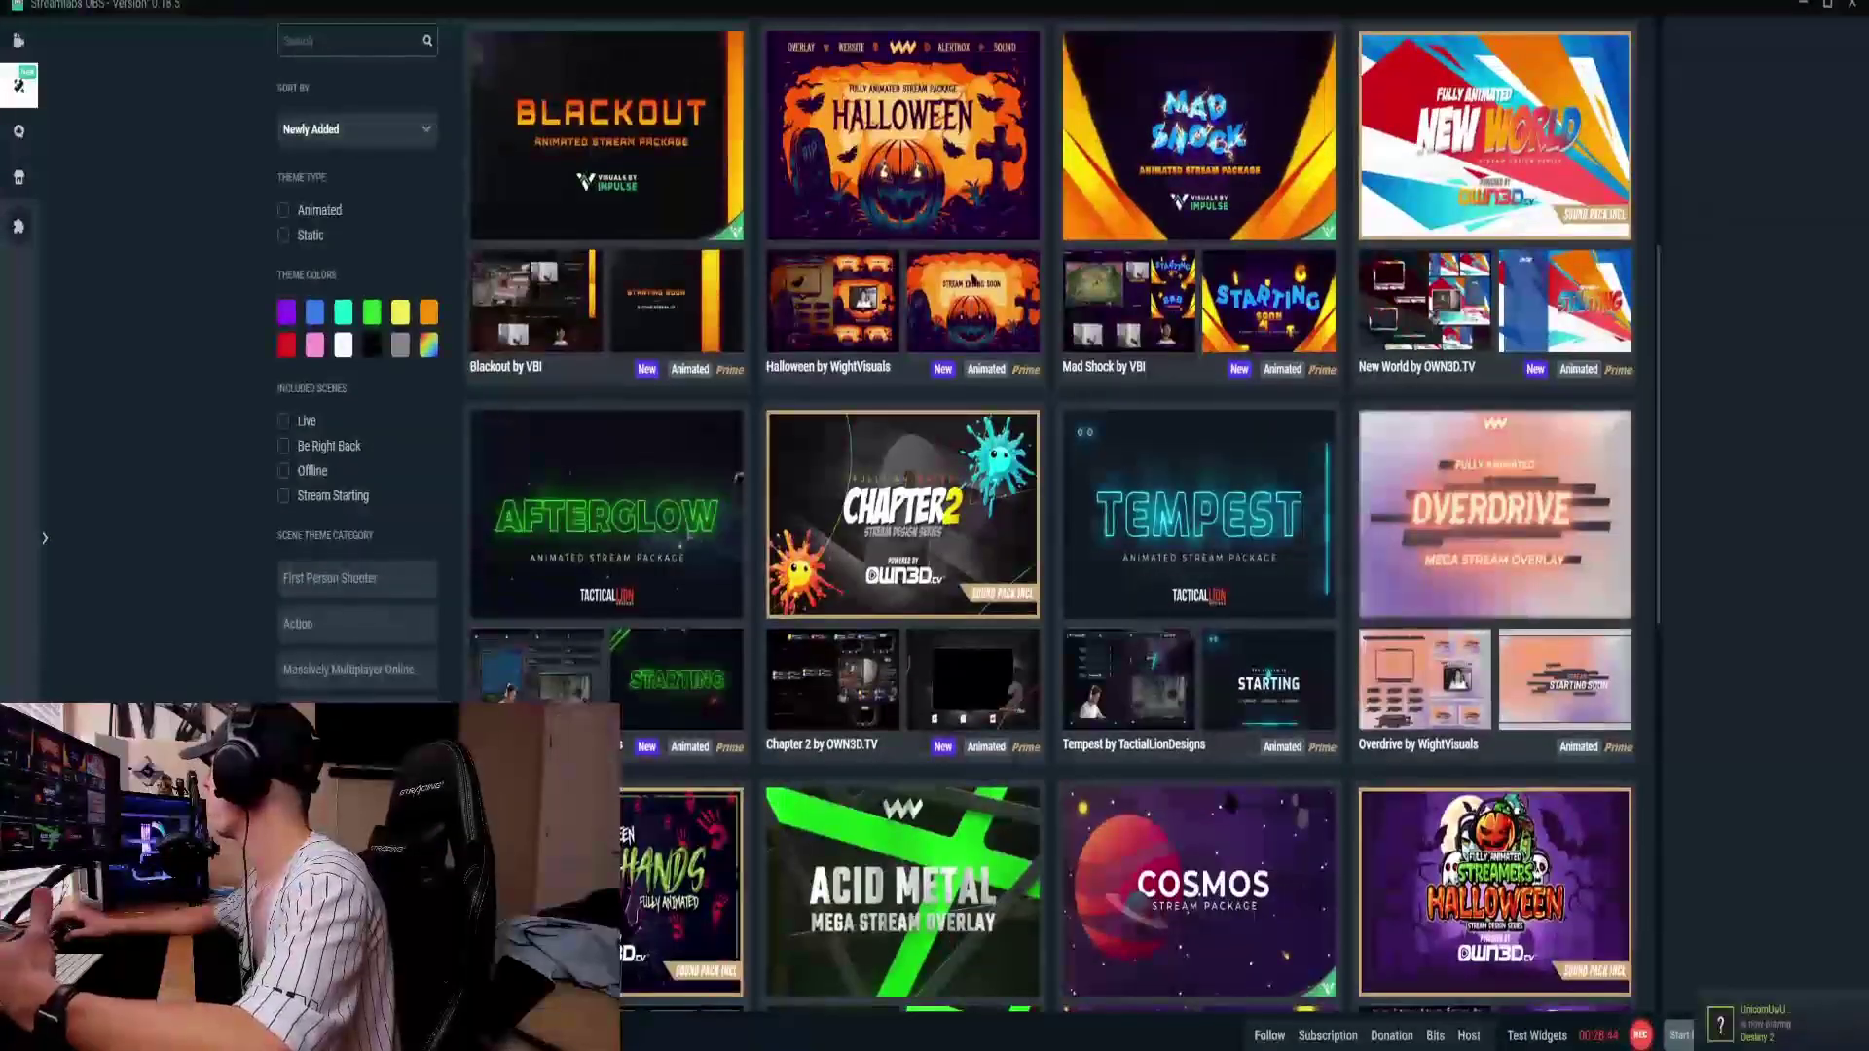
{"action": "scroll", "coordinate": [958, 514], "scroll_direction": "down", "scroll_amount": 2}
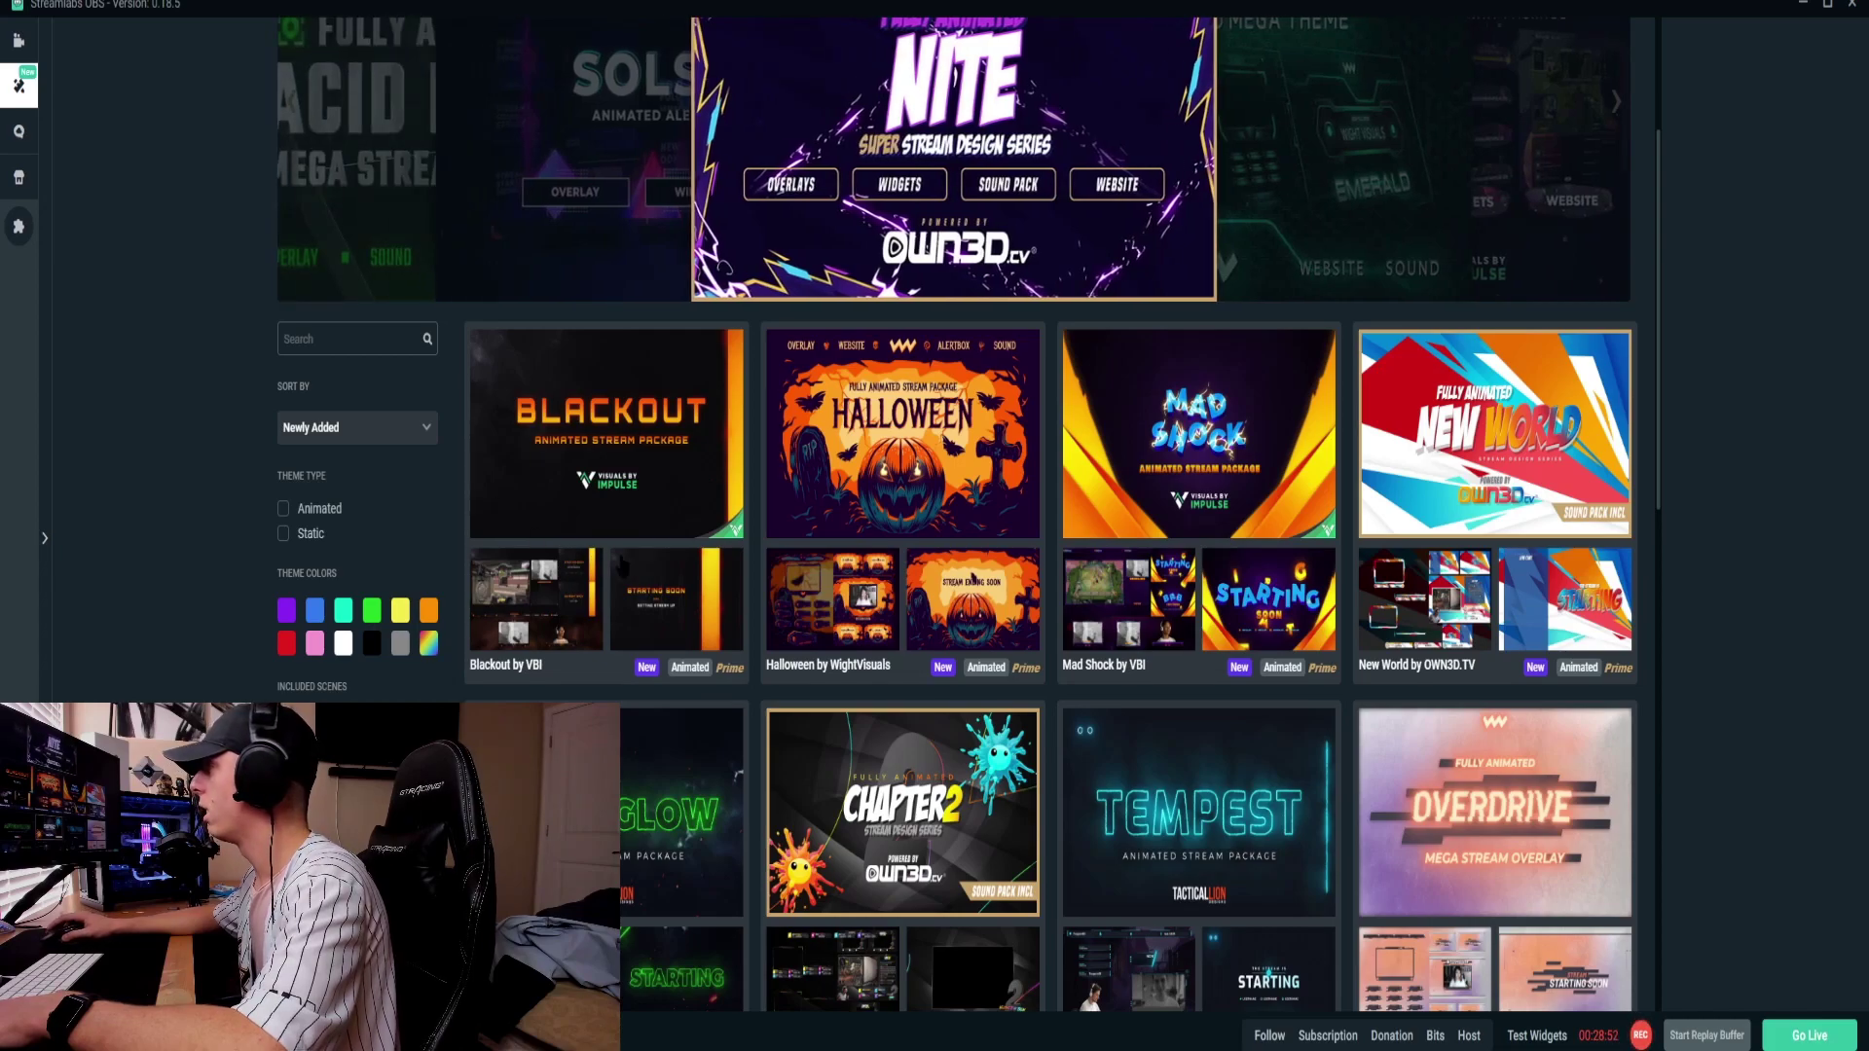
{"action": "scroll", "coordinate": [681, 599], "scroll_direction": "up", "scroll_amount": 2}
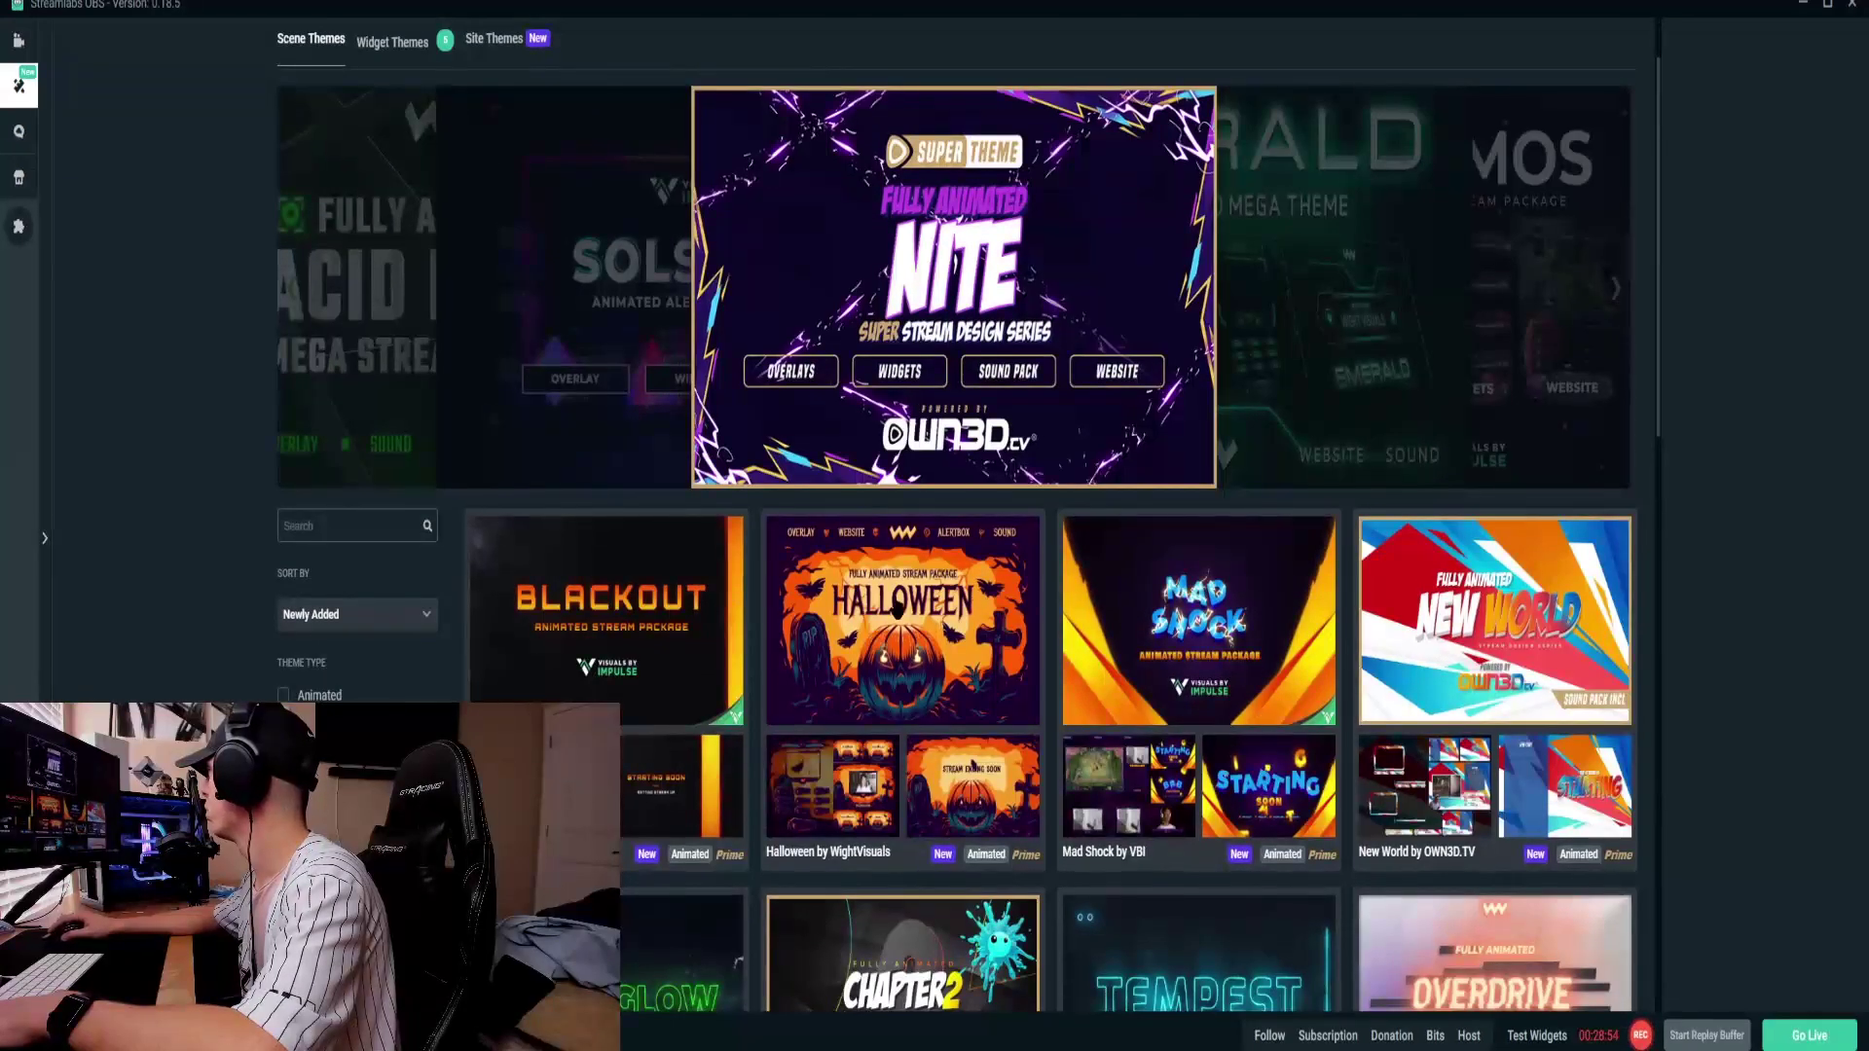
{"action": "scroll", "coordinate": [898, 623], "scroll_direction": "down", "scroll_amount": 7}
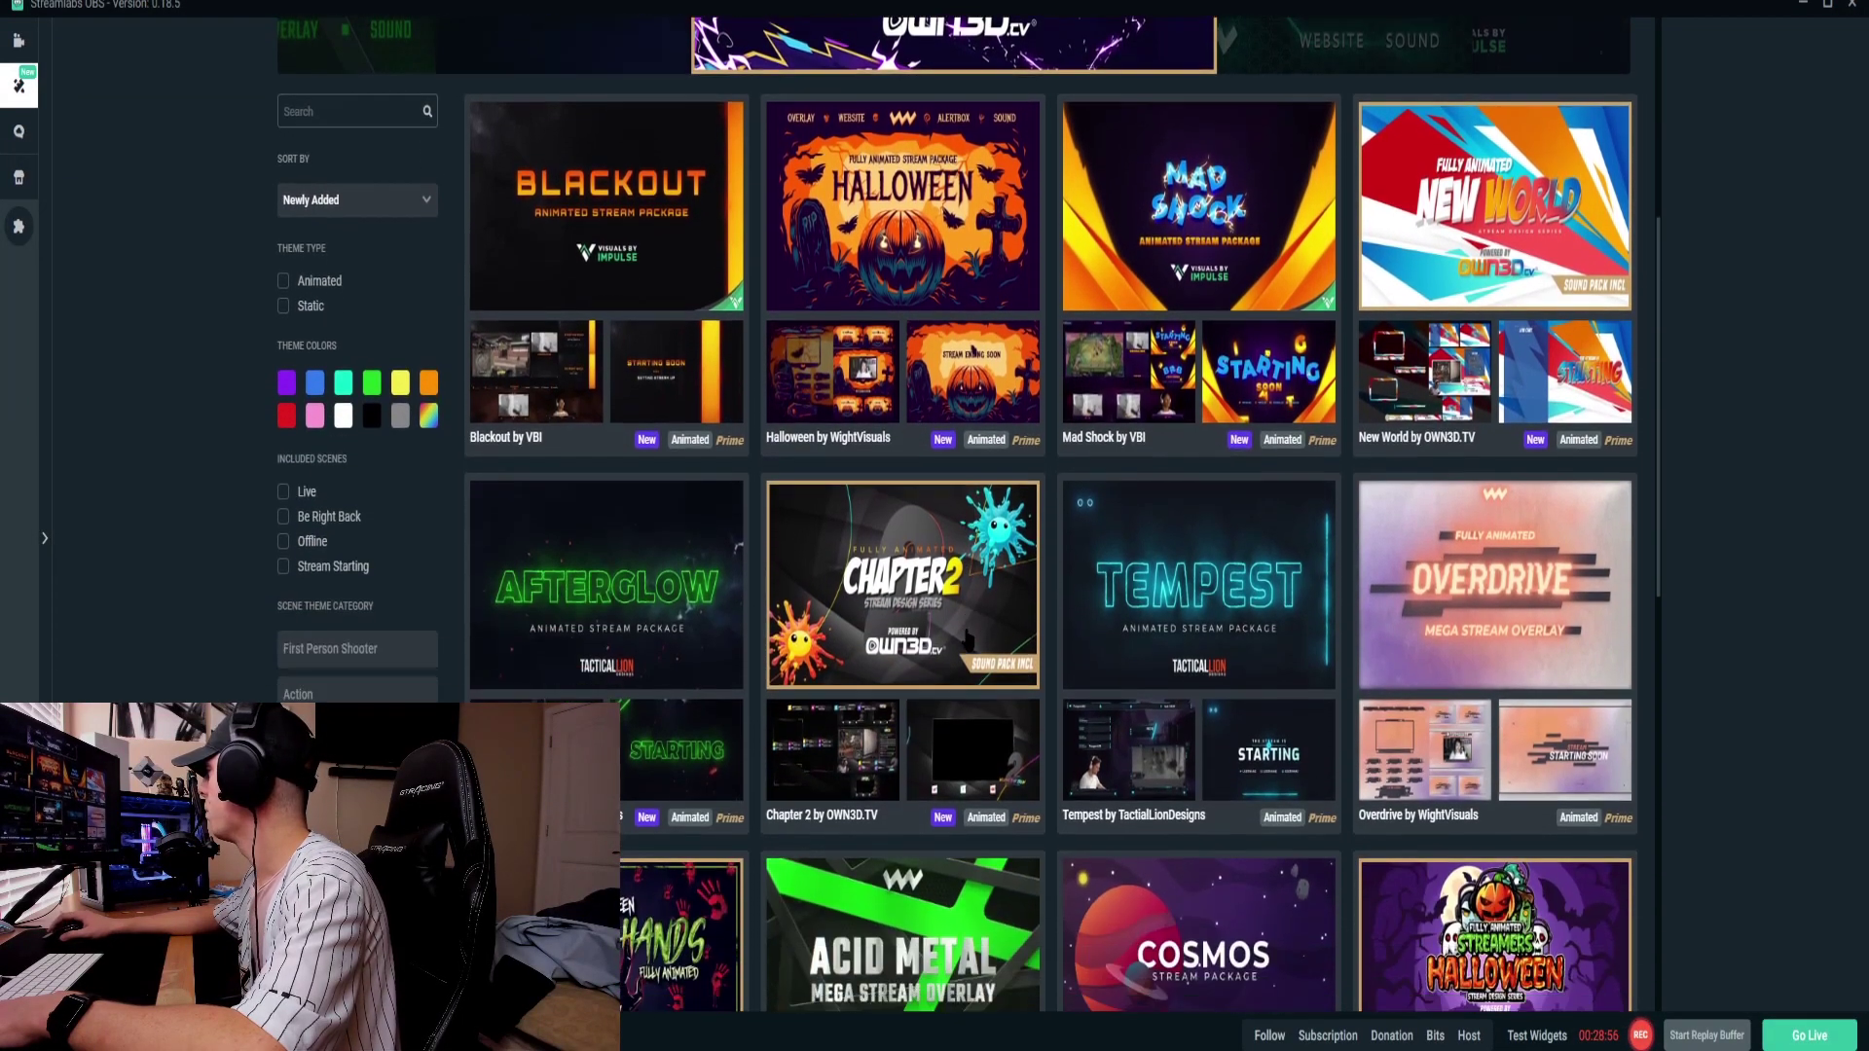
- Open the Streamer Halloween scene theme by OWN3D.TV, check its overlay preview, and install the overlay
{"action": "scroll", "coordinate": [966, 639], "scroll_direction": "down", "scroll_amount": 2}
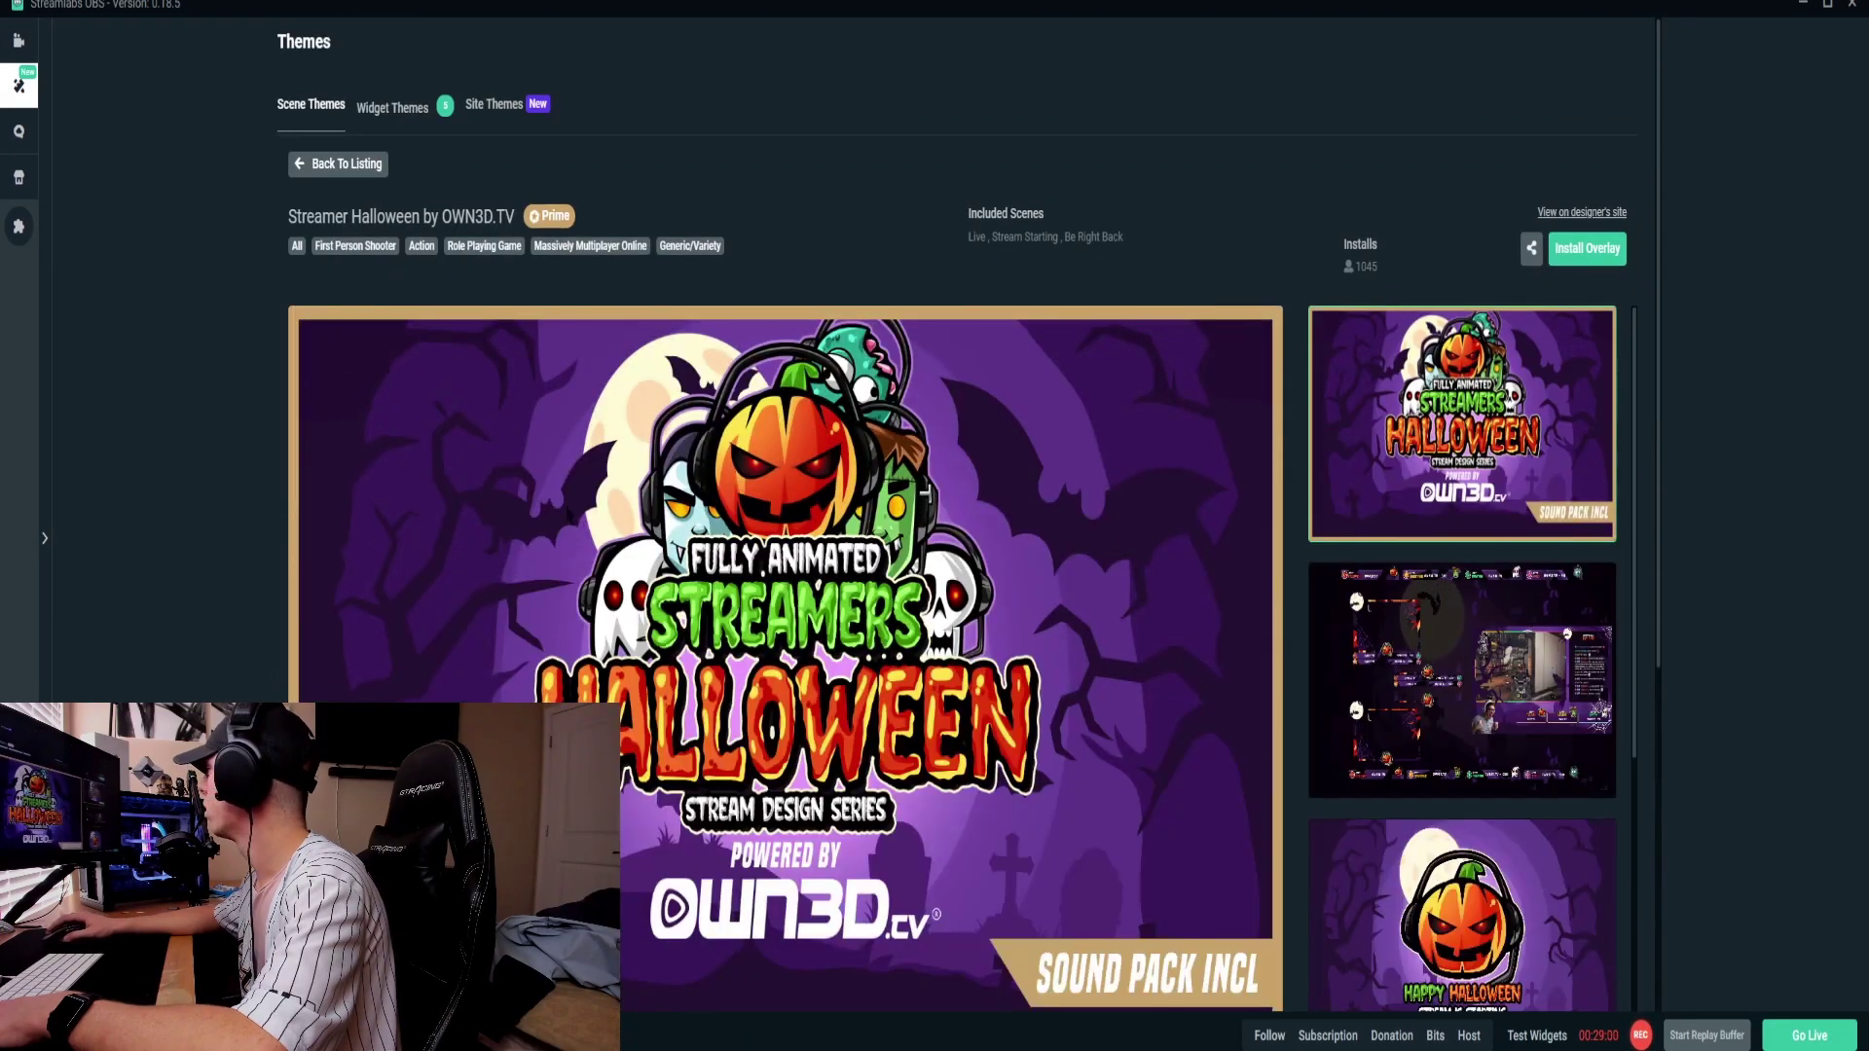
{"action": "scroll", "coordinate": [1557, 594], "scroll_direction": "down", "scroll_amount": 3}
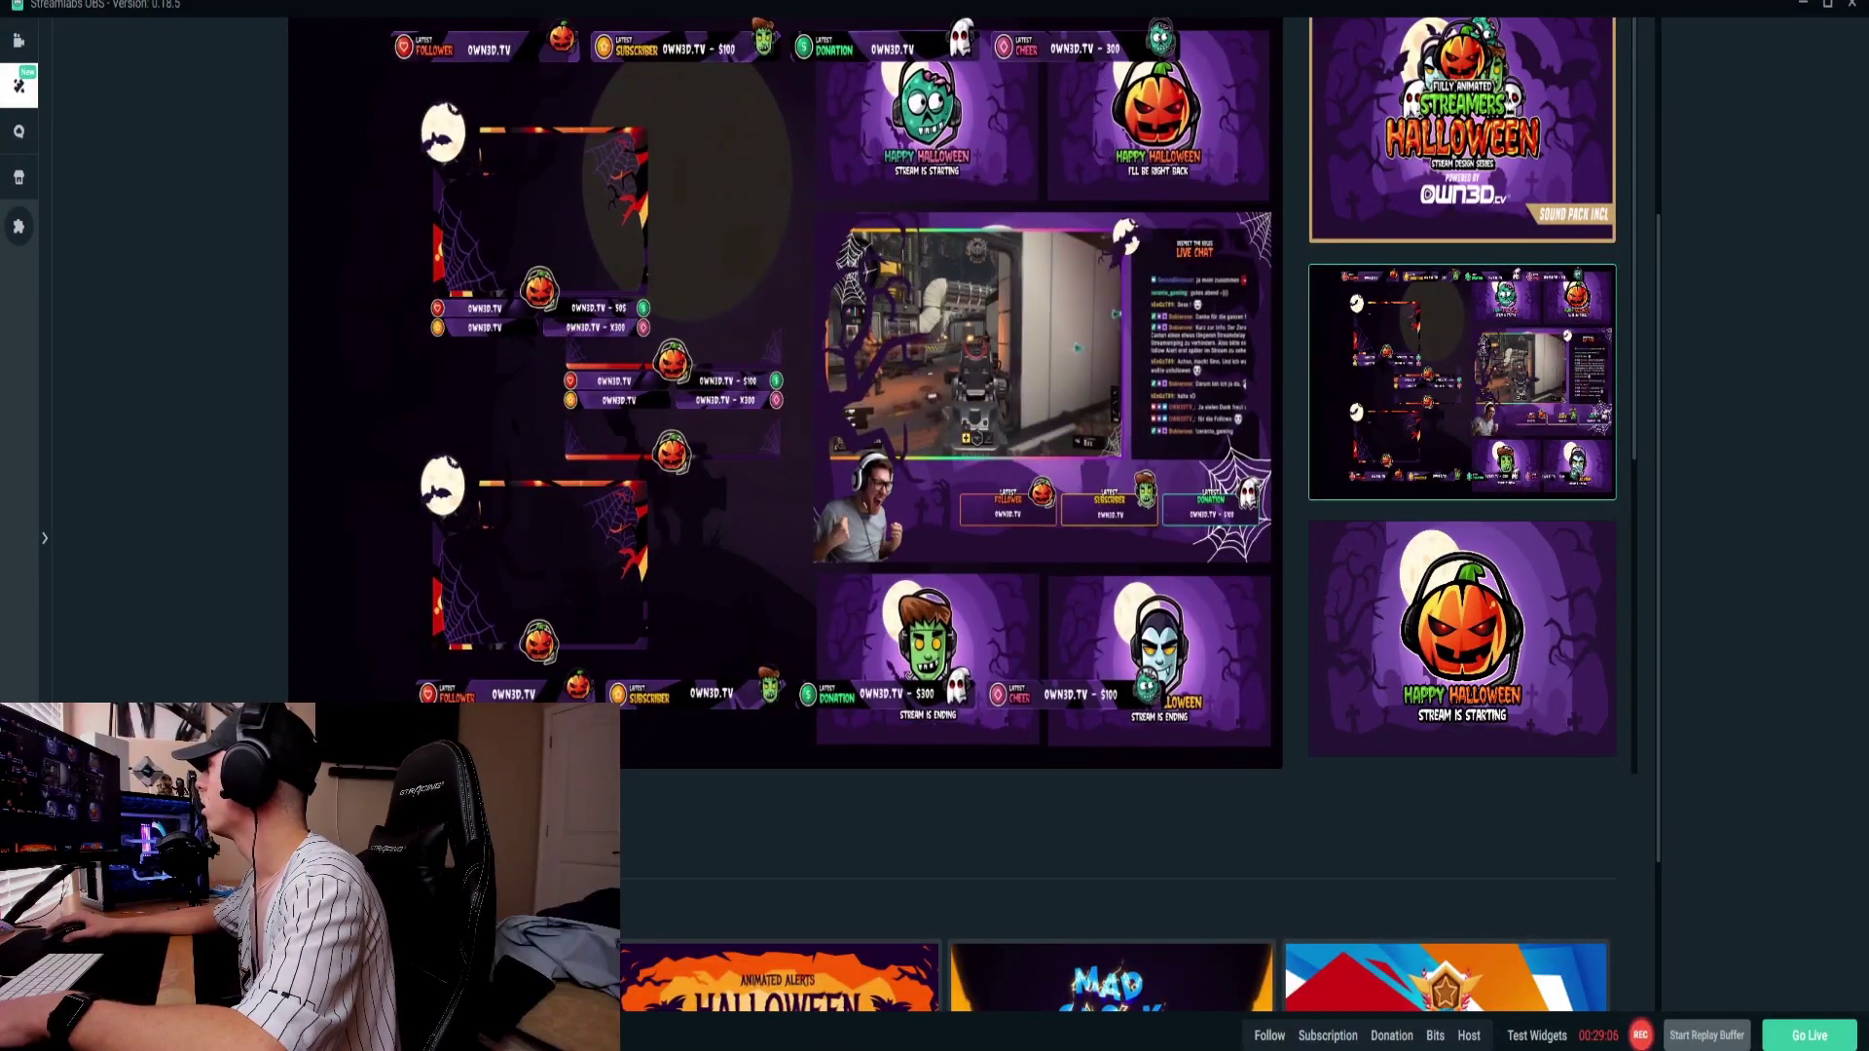
{"action": "scroll", "coordinate": [973, 514], "scroll_direction": "down", "scroll_amount": 2}
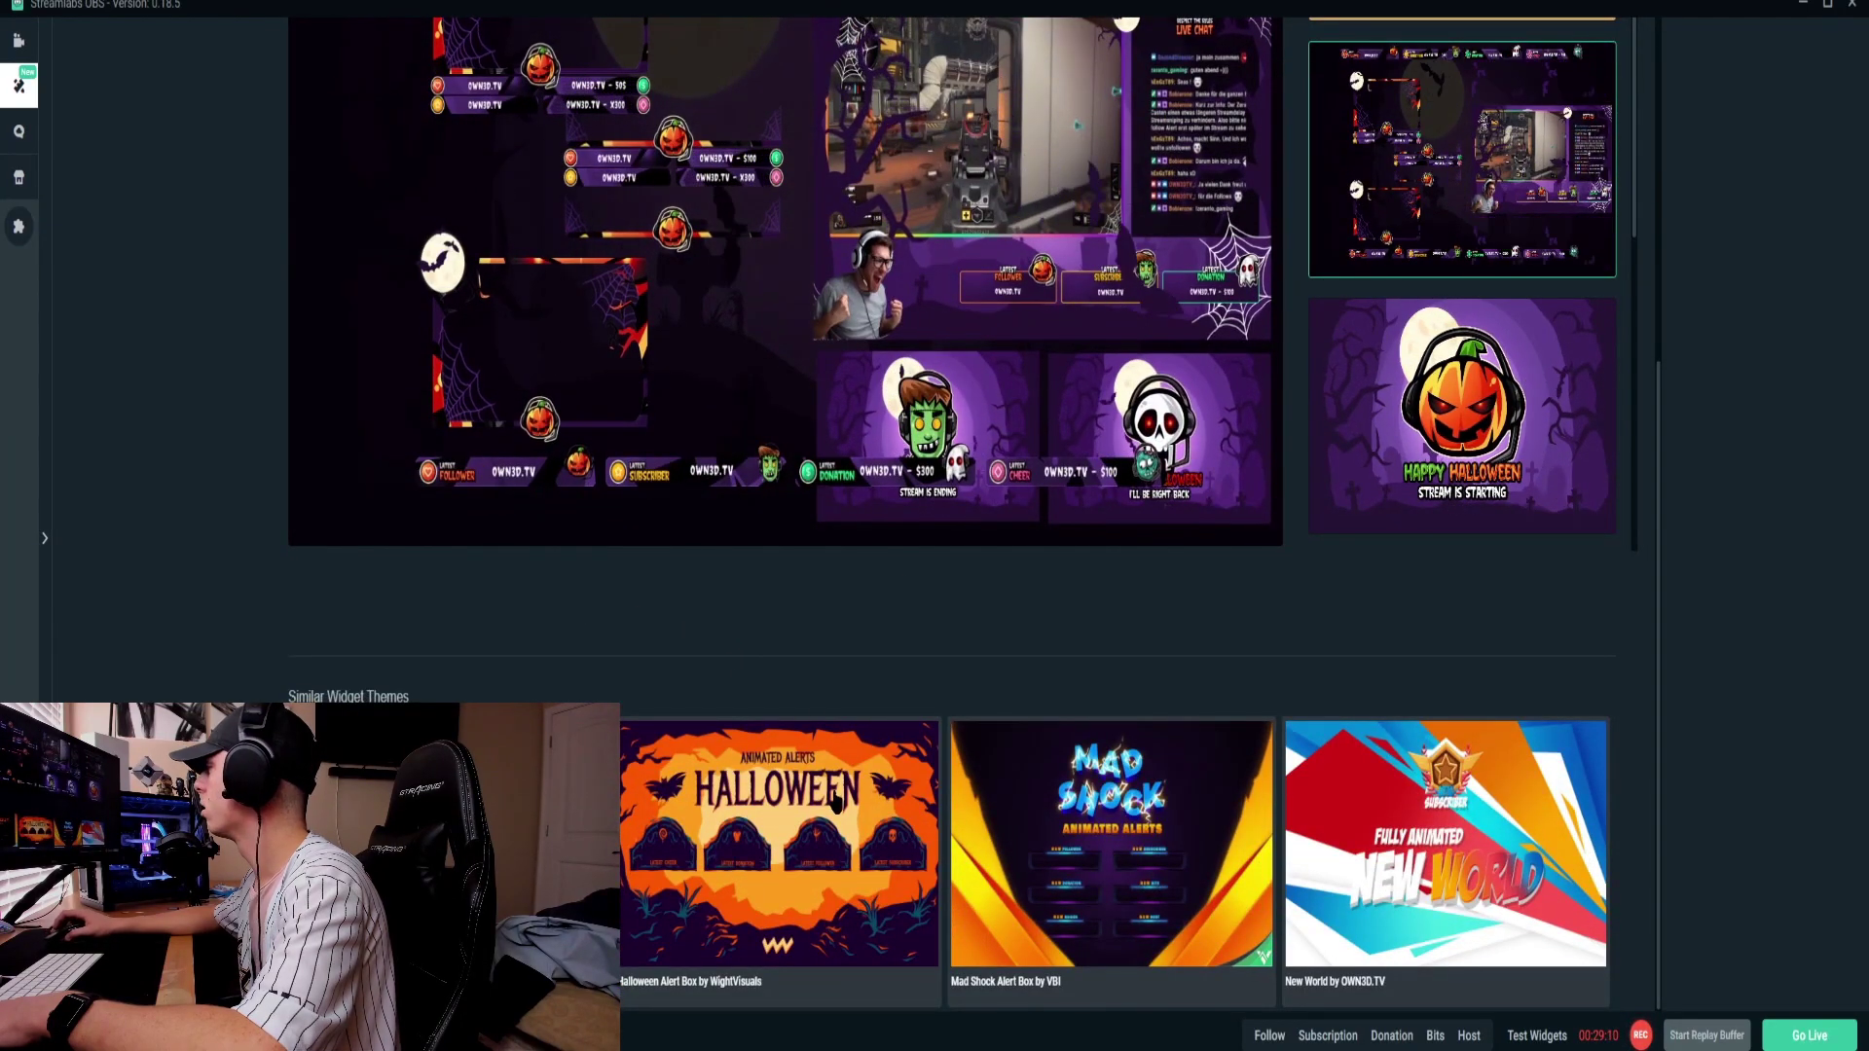
{"action": "scroll", "coordinate": [835, 803], "scroll_direction": "up", "scroll_amount": 5}
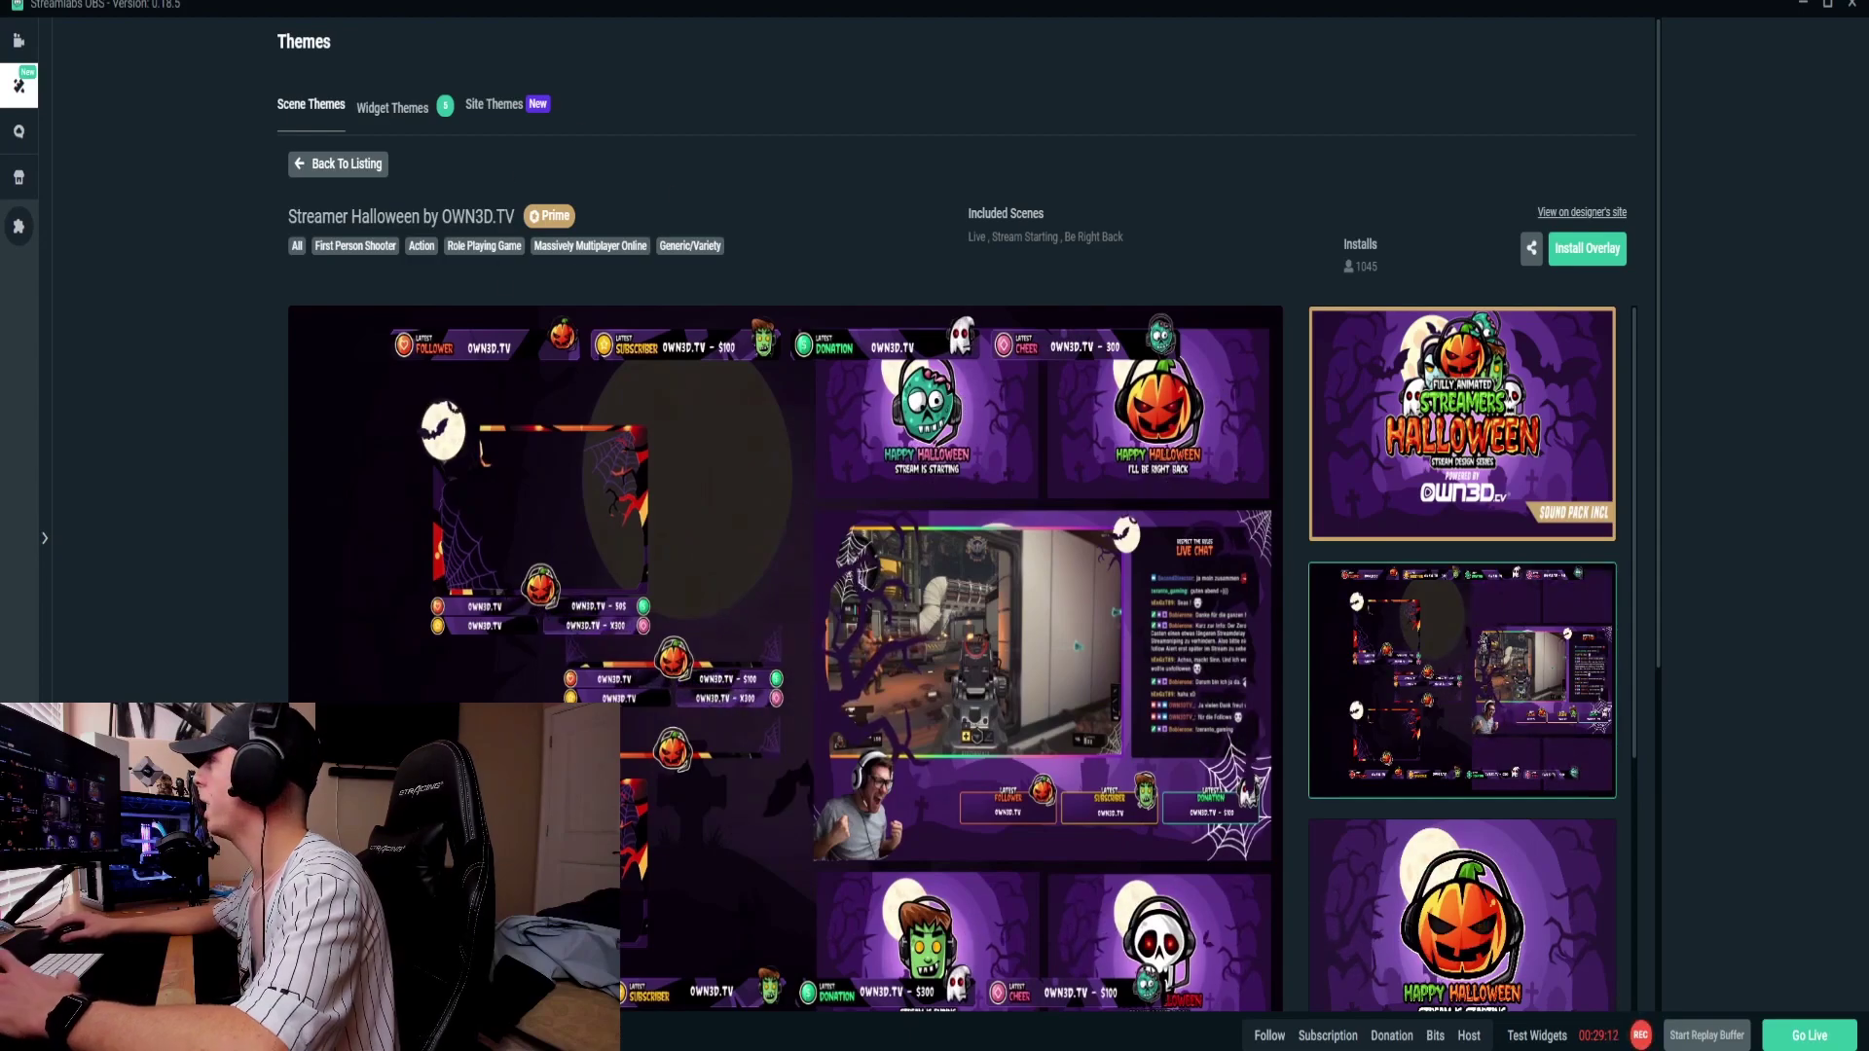
{"action": "left_click", "coordinate": [1574, 251]}
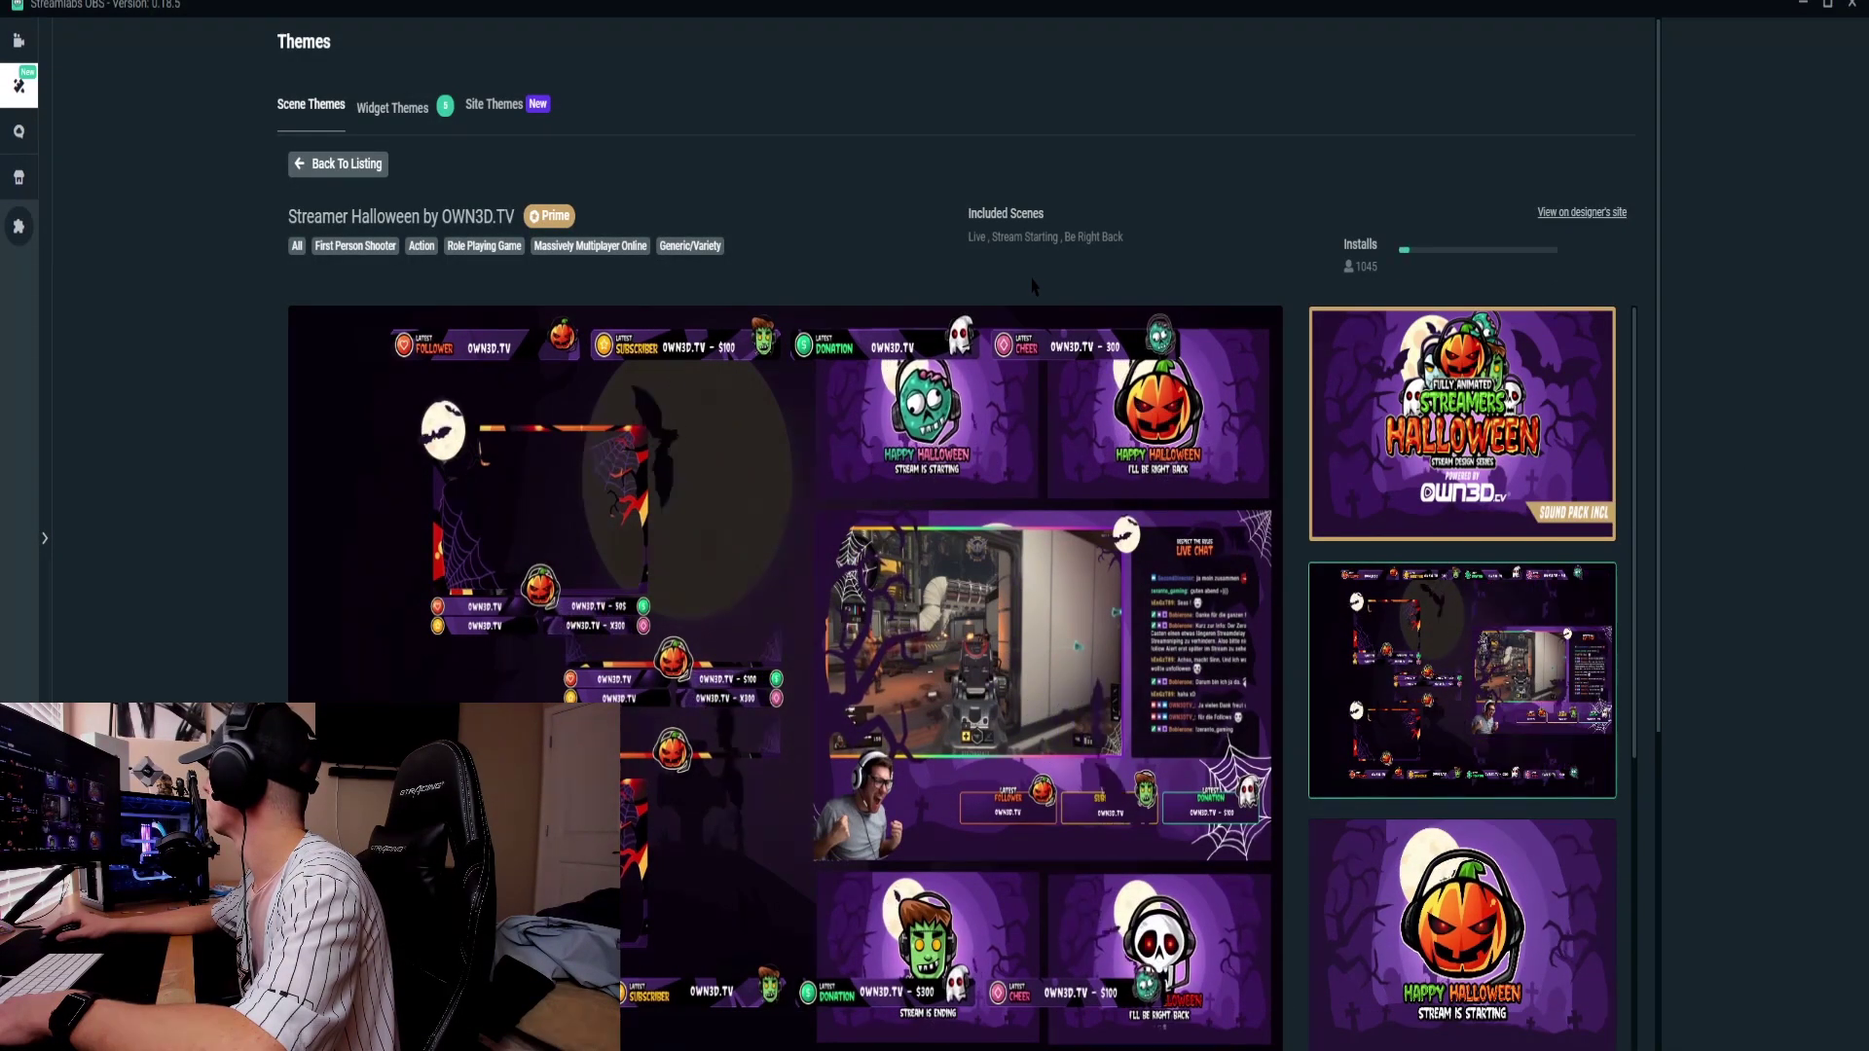